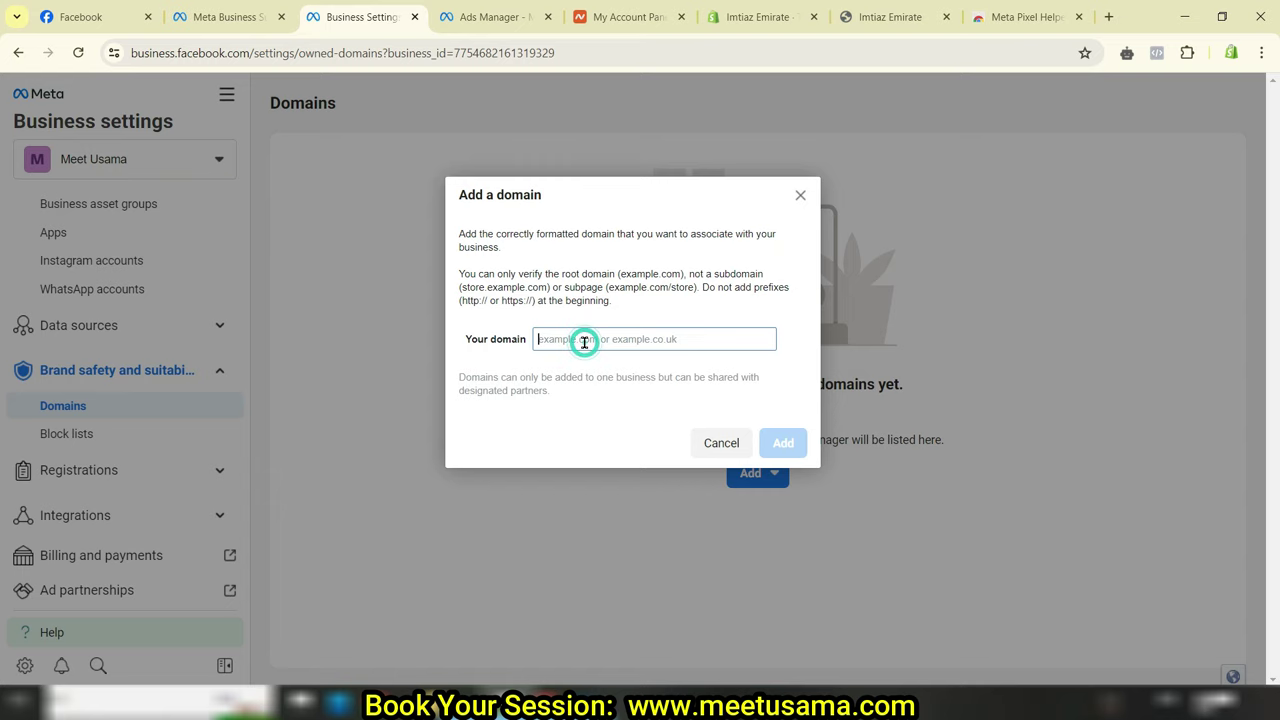
pyautogui.write('https://imtiazemirate.com/')
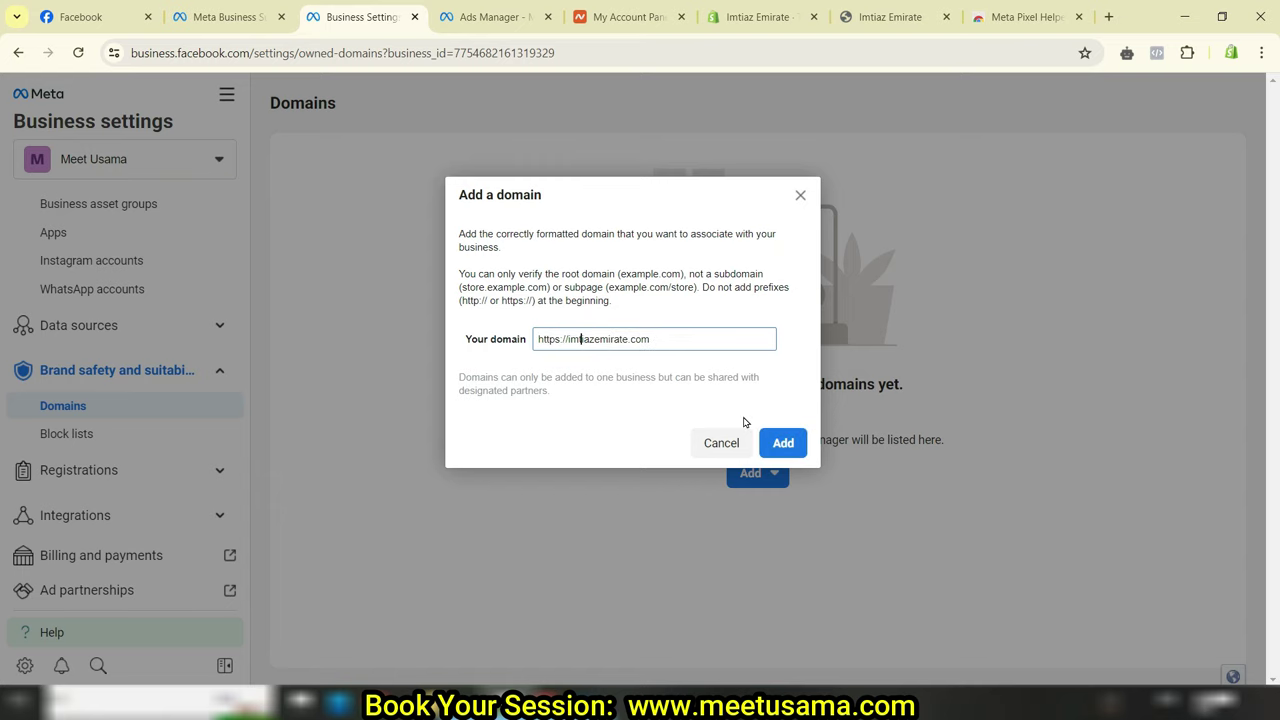
pyautogui.press('Home')
pyautogui.press('Delete')
pyautogui.press('Delete')
pyautogui.press('Delete')
pyautogui.press('Delete')
pyautogui.press('Delete')
pyautogui.press('Delete')
pyautogui.press('Delete')
pyautogui.press('Delete')
pyautogui.click(796, 443)
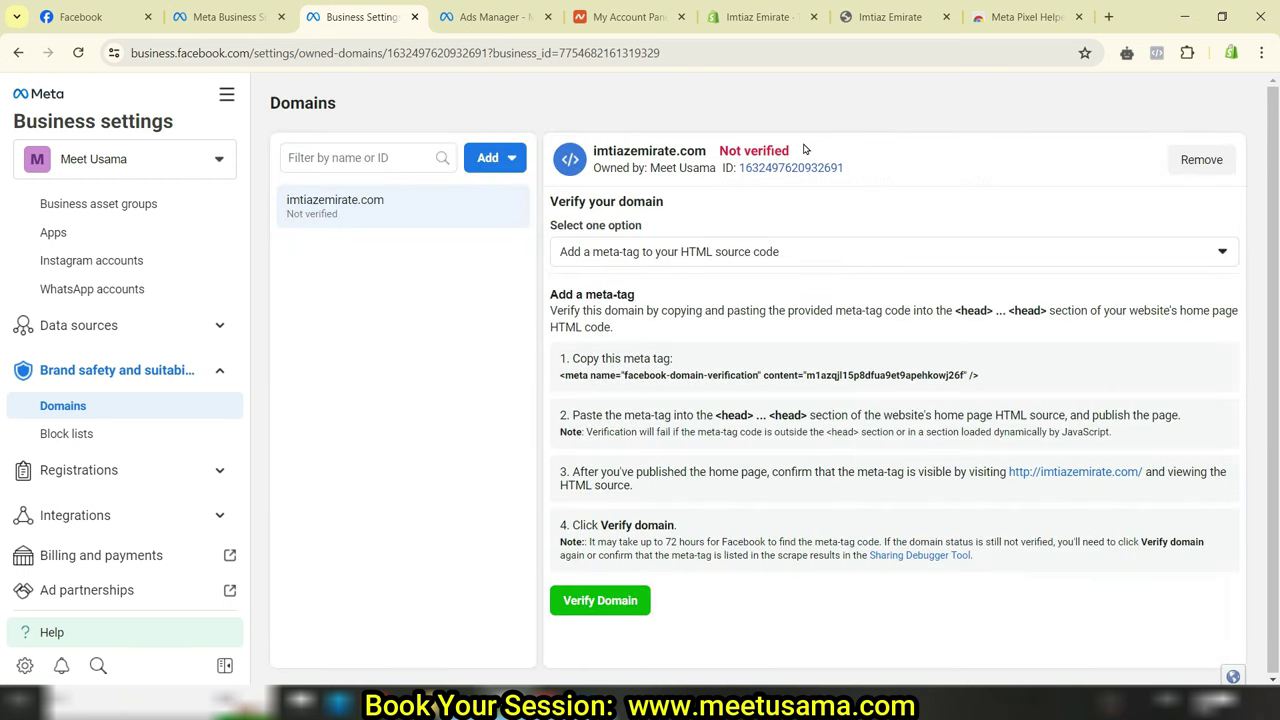
# - Choose updating the DNS TXT record with the domain registrar as the verification method for imtiazemirate.com
pyautogui.moveTo(803, 145); pyautogui.dragTo(722, 143)
pyautogui.click(879, 121)
pyautogui.click(1222, 254)
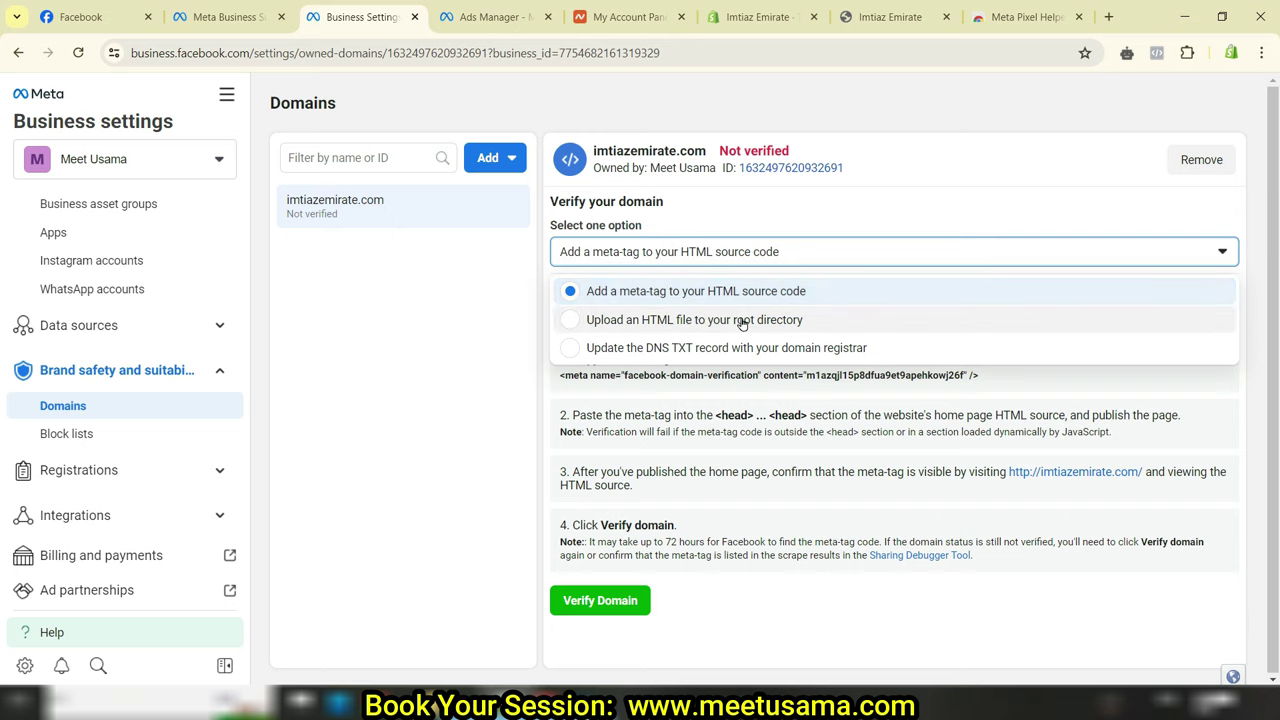
pyautogui.click(662, 349)
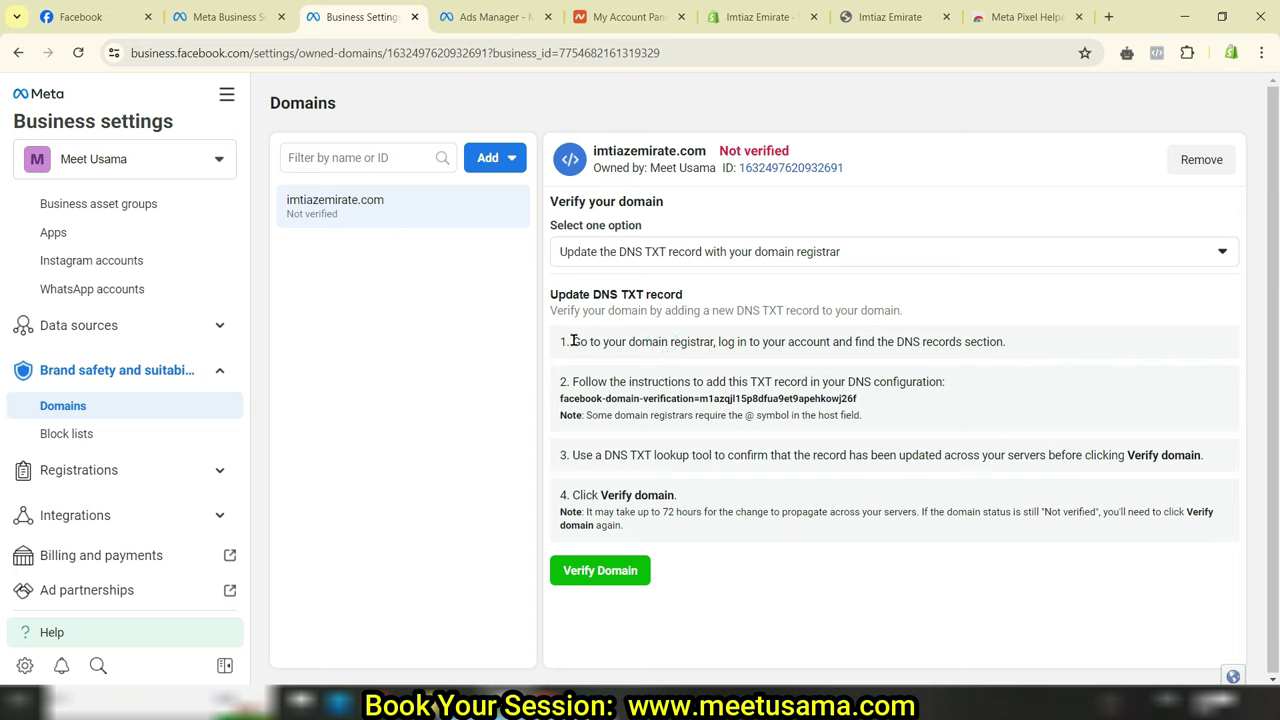
# - Review the DNS TXT instructions against the registrar account and copy the facebook-domain-verification record value
pyautogui.moveTo(603, 343); pyautogui.dragTo(708, 342)
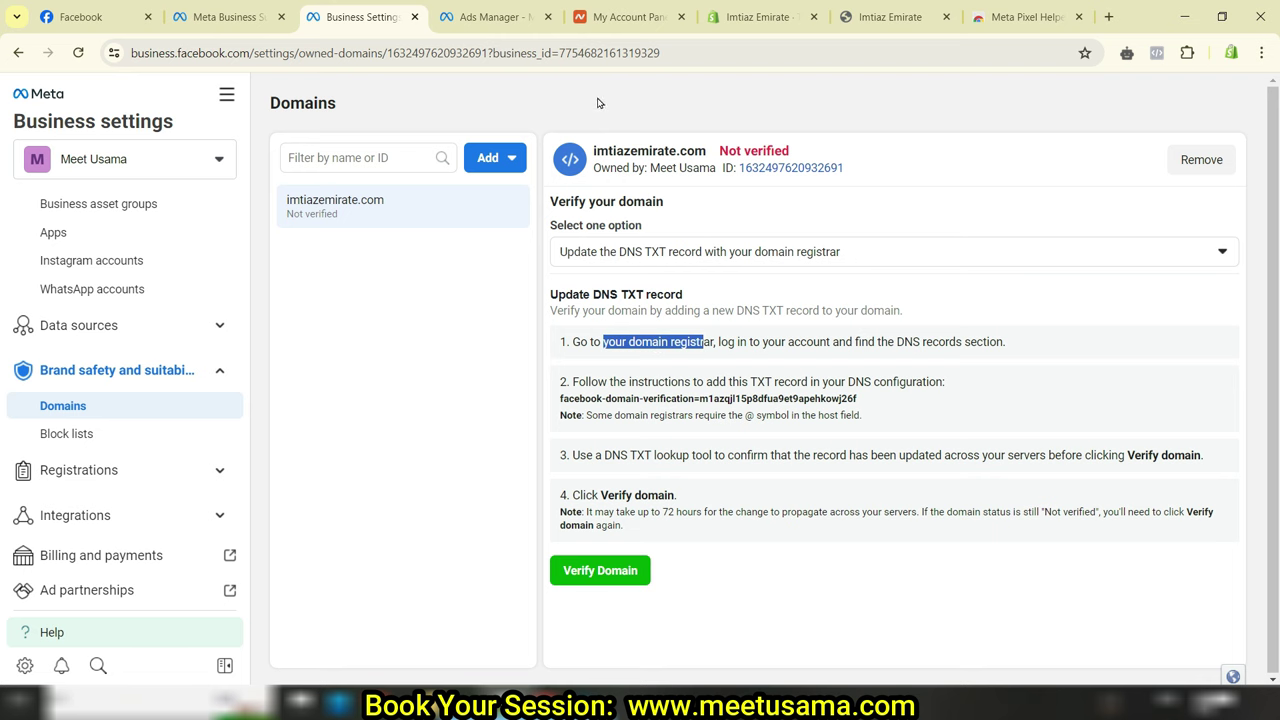
pyautogui.click(615, 17)
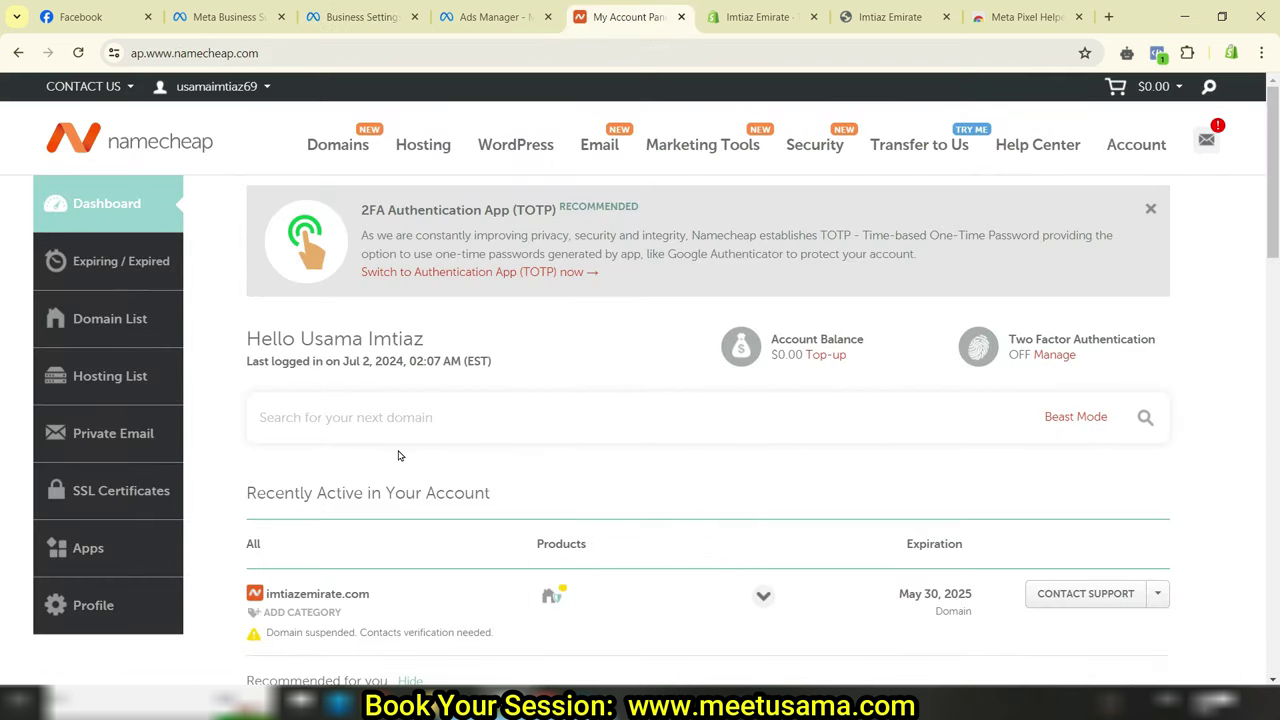
pyautogui.moveTo(291, 594); pyautogui.dragTo(326, 596)
pyautogui.click(360, 17)
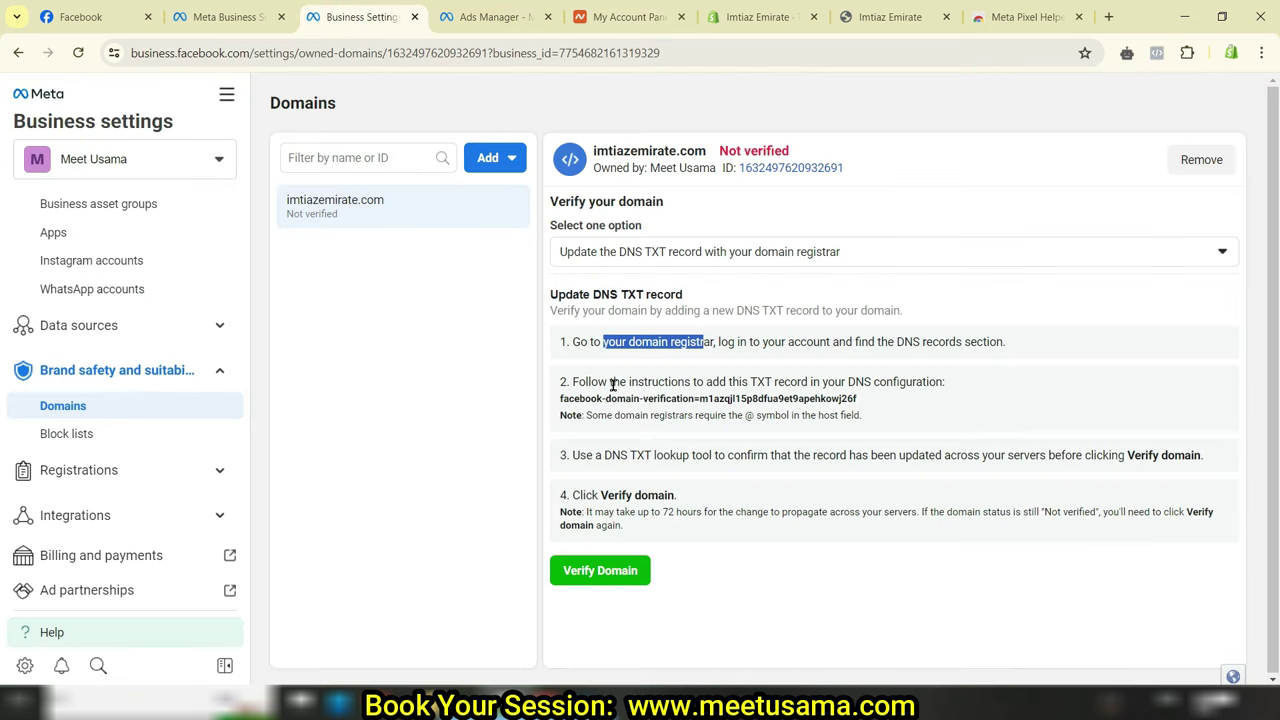
pyautogui.moveTo(733, 381); pyautogui.dragTo(932, 381)
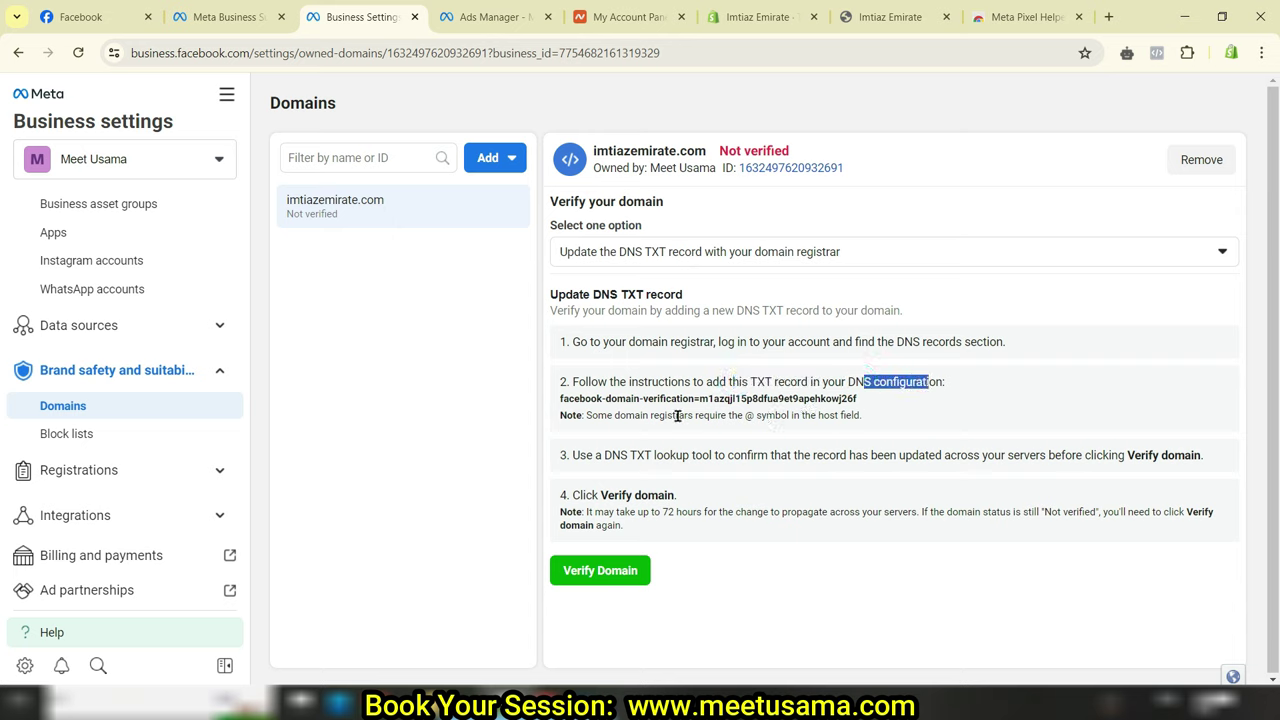
pyautogui.moveTo(743, 415); pyautogui.dragTo(751, 415)
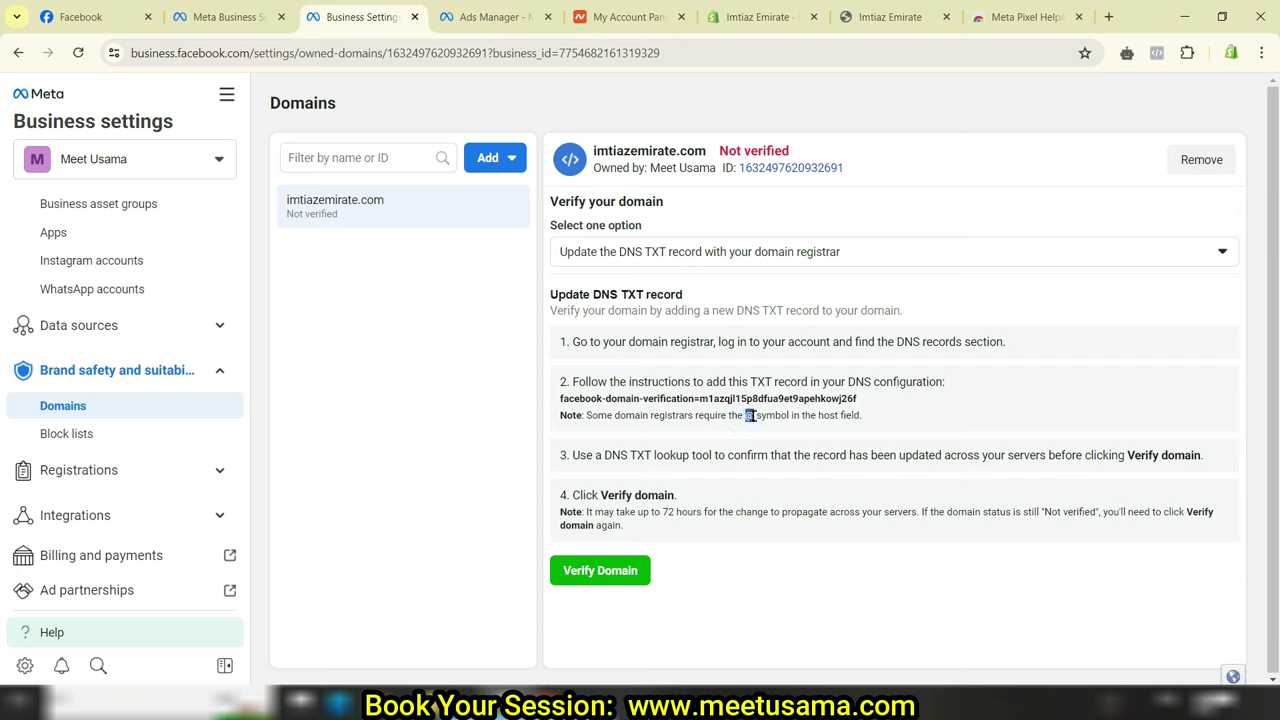
pyautogui.doubleClick(753, 380)
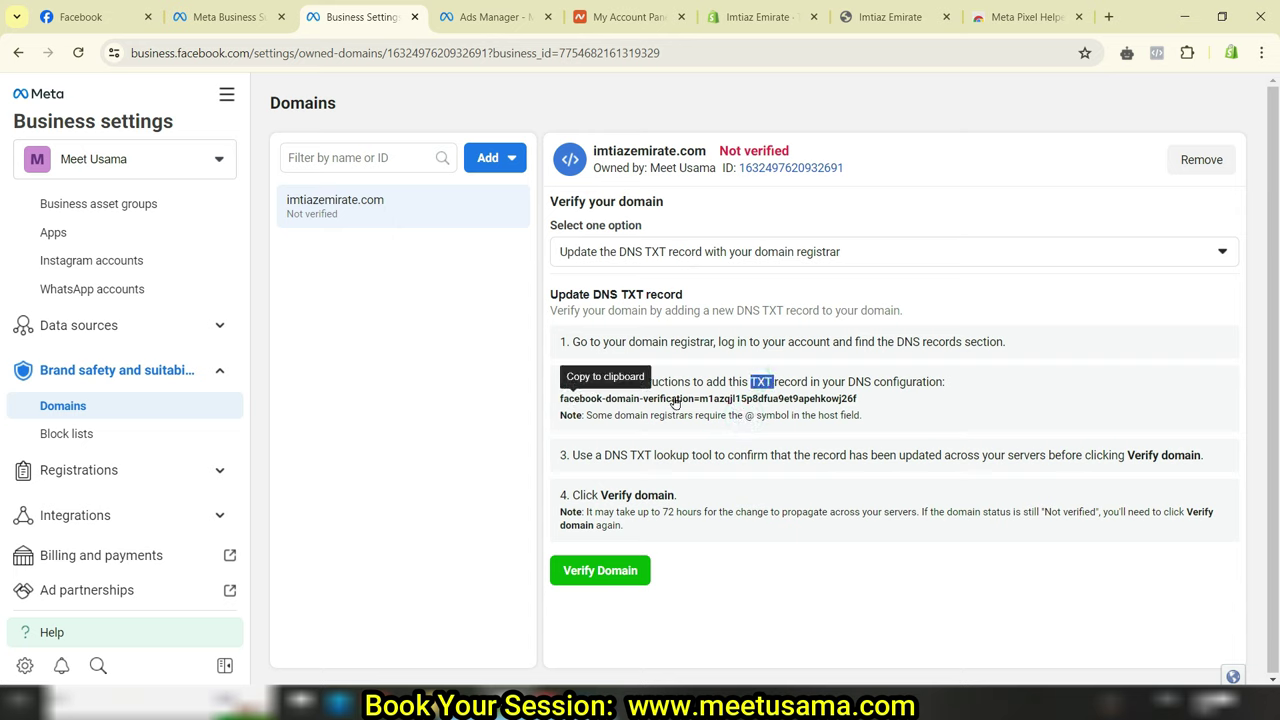
pyautogui.click(575, 404)
# - Switch to Namecheap and open the Advanced DNS settings of imtiazemirate.com
pyautogui.click(617, 16)
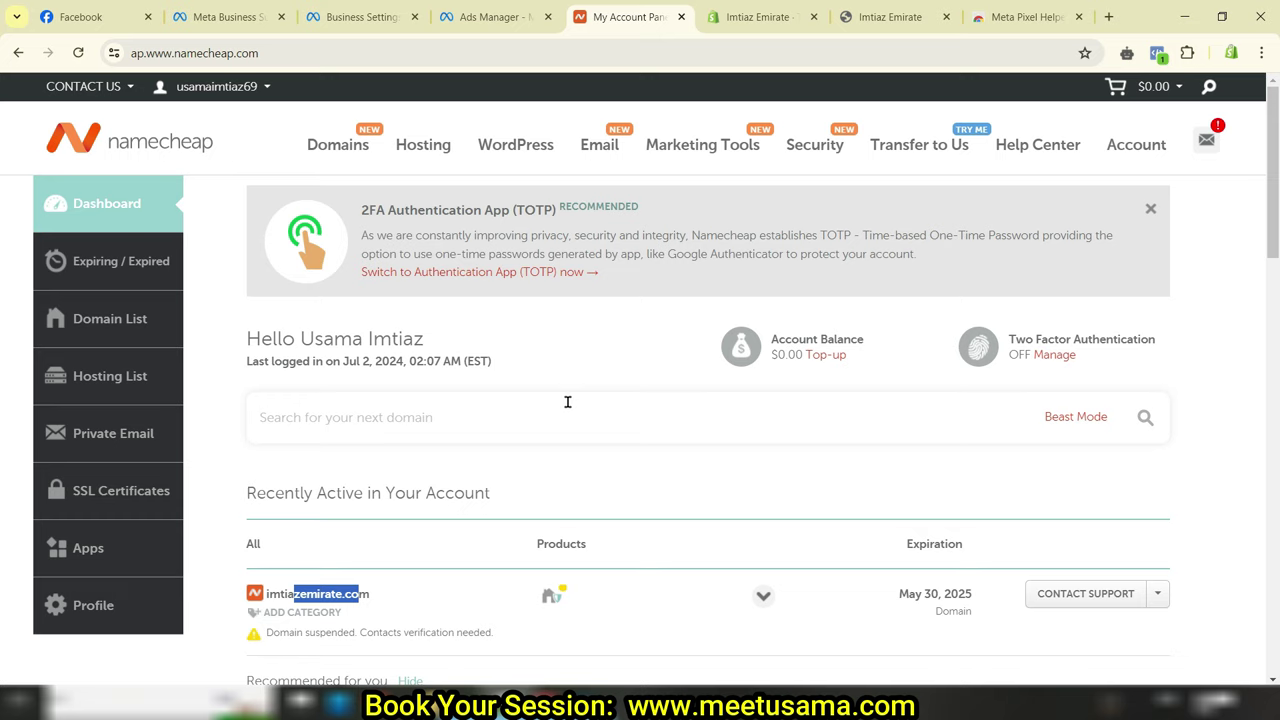
pyautogui.click(1158, 593)
pyautogui.click(1079, 621)
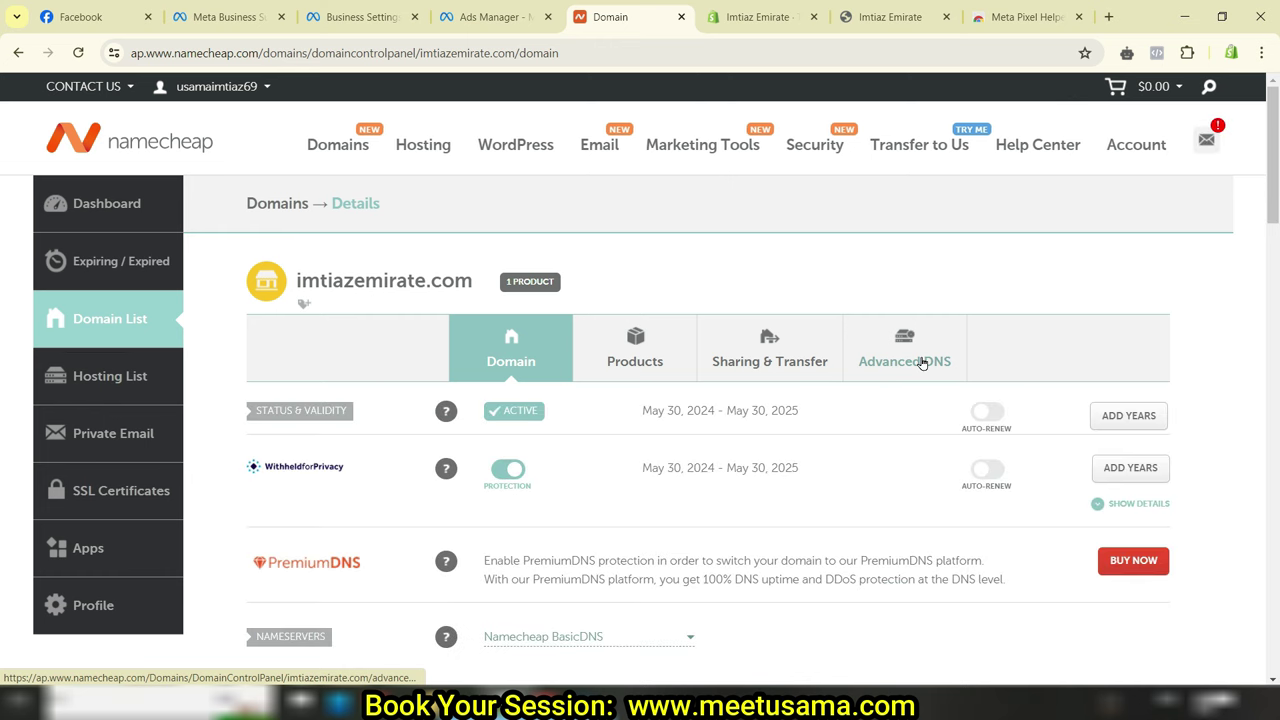
pyautogui.click(922, 360)
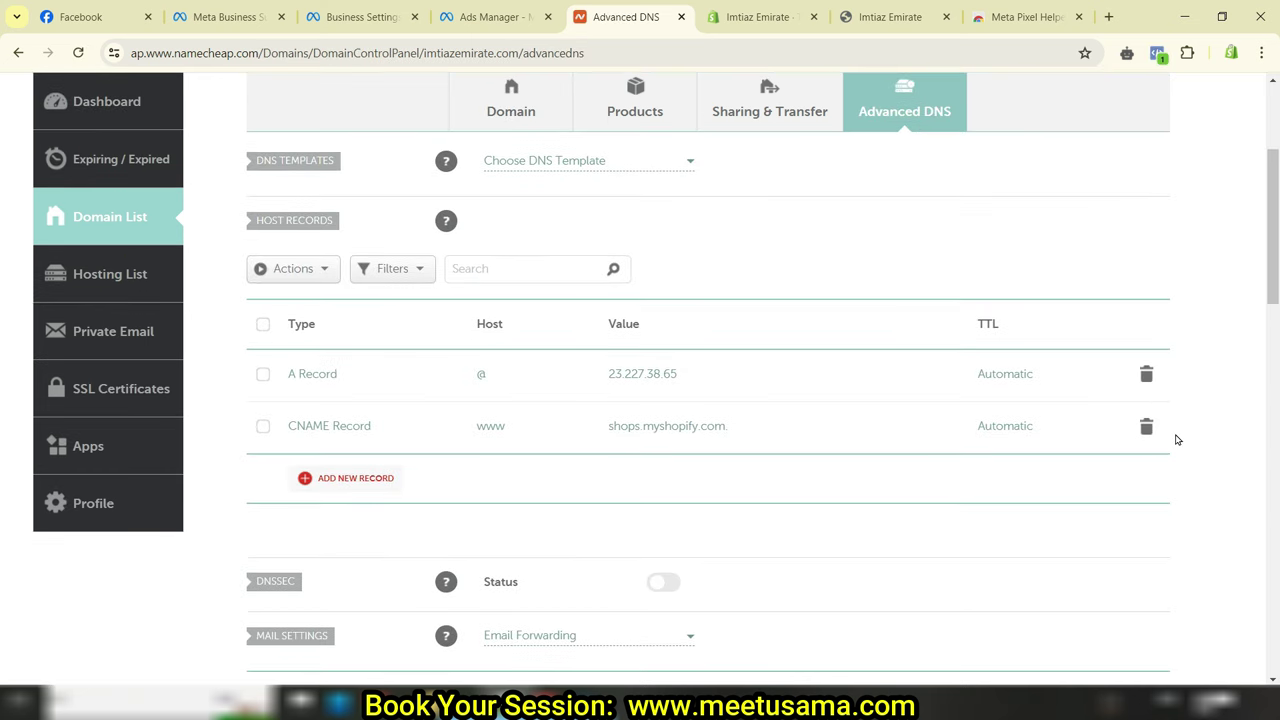
# - Add a TXT host record with host @, the copied domain verification code as its value and automatic TTL, and save it
pyautogui.click(373, 481)
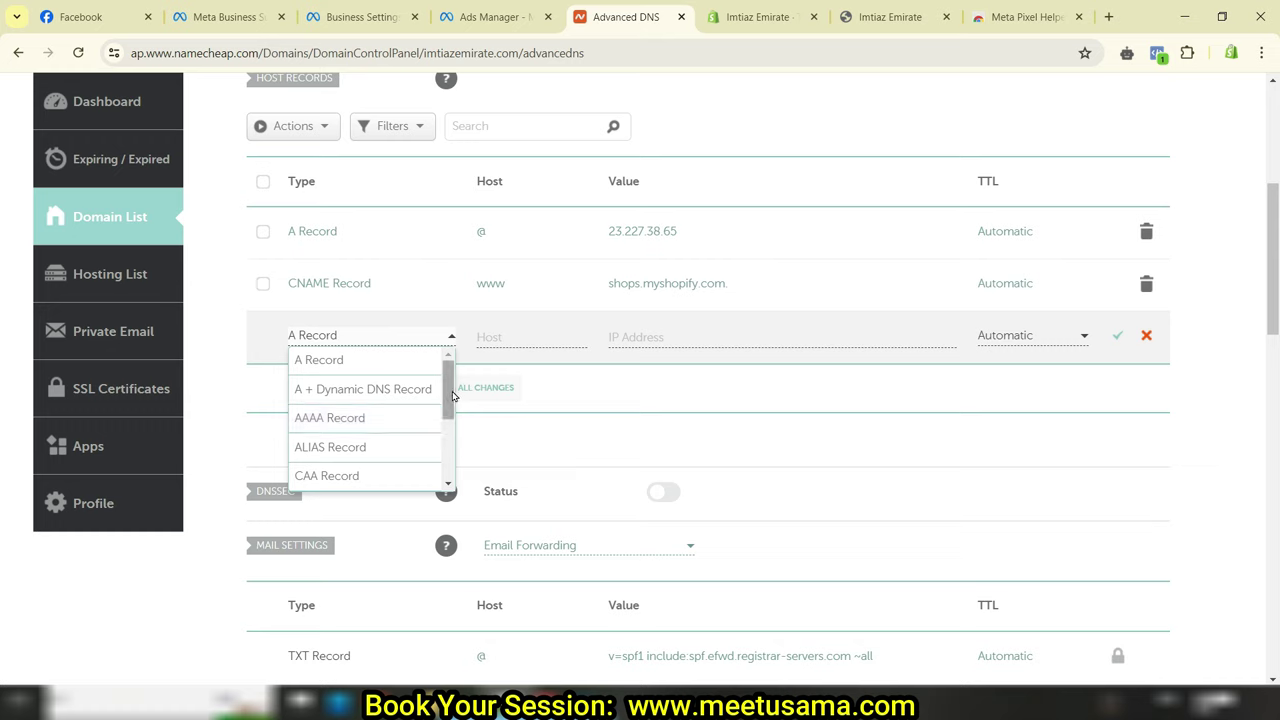
pyautogui.moveTo(452, 396); pyautogui.dragTo(450, 458)
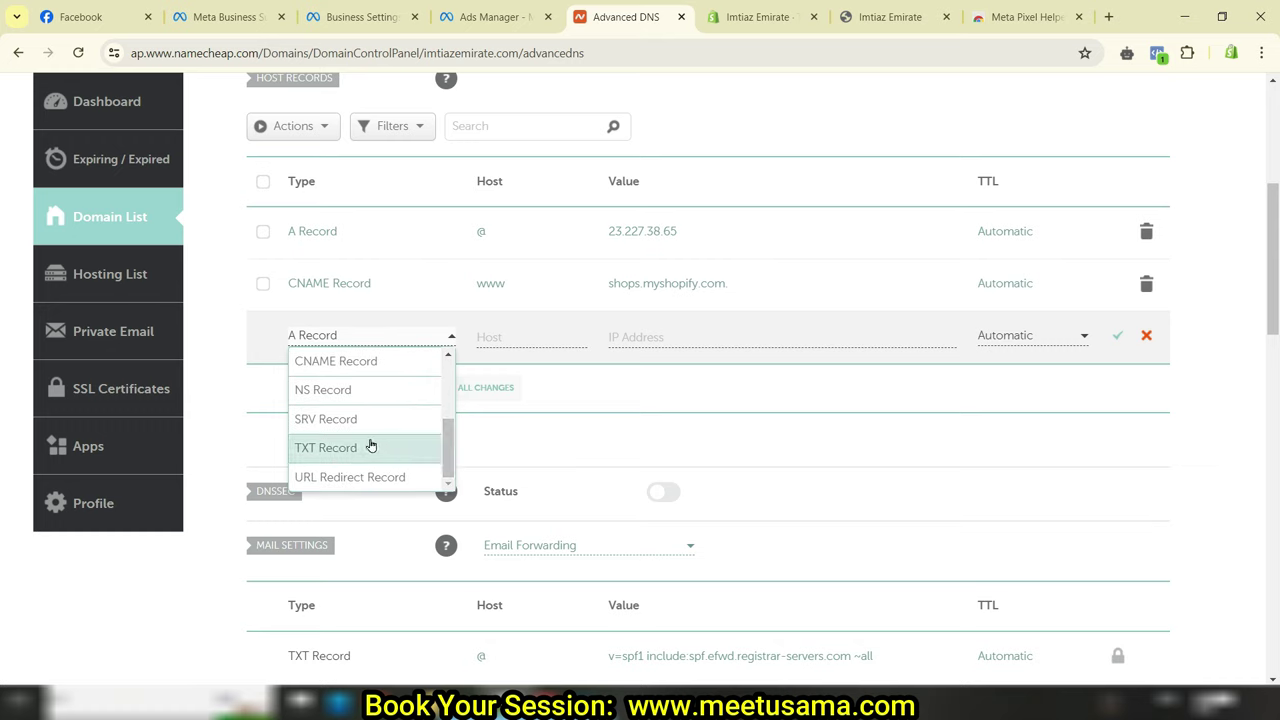
pyautogui.click(373, 448)
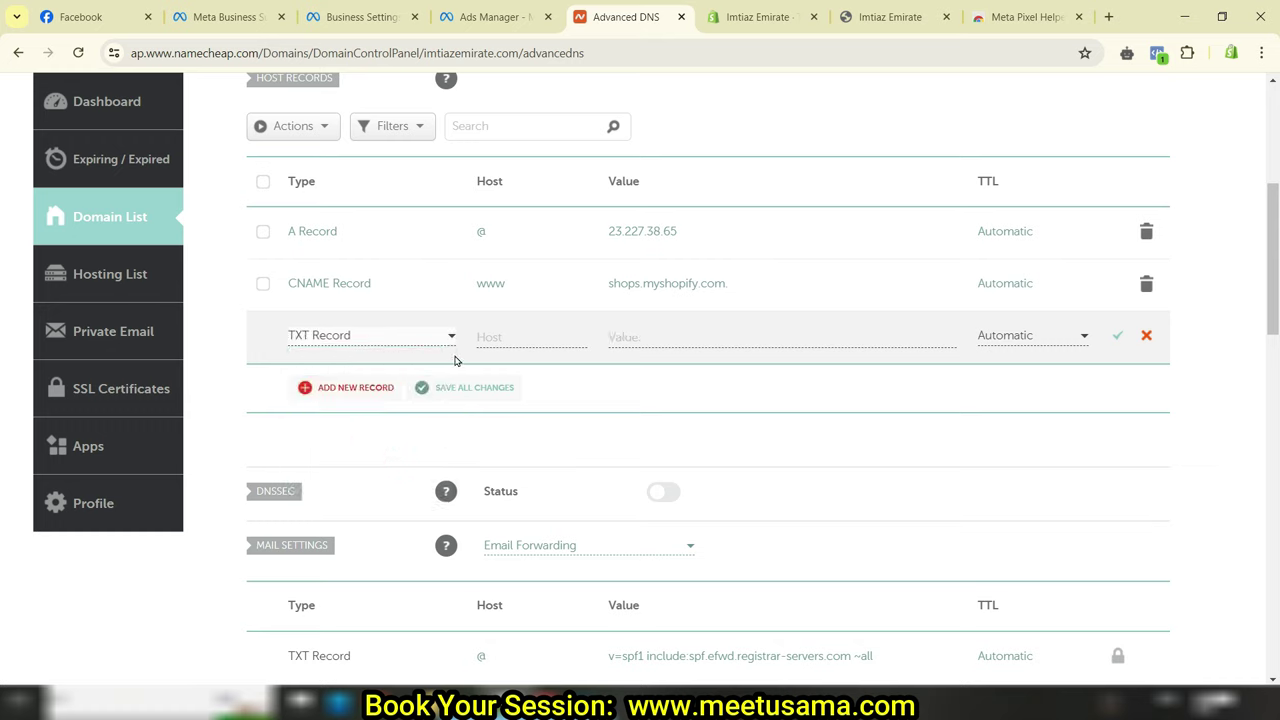
pyautogui.click(500, 338)
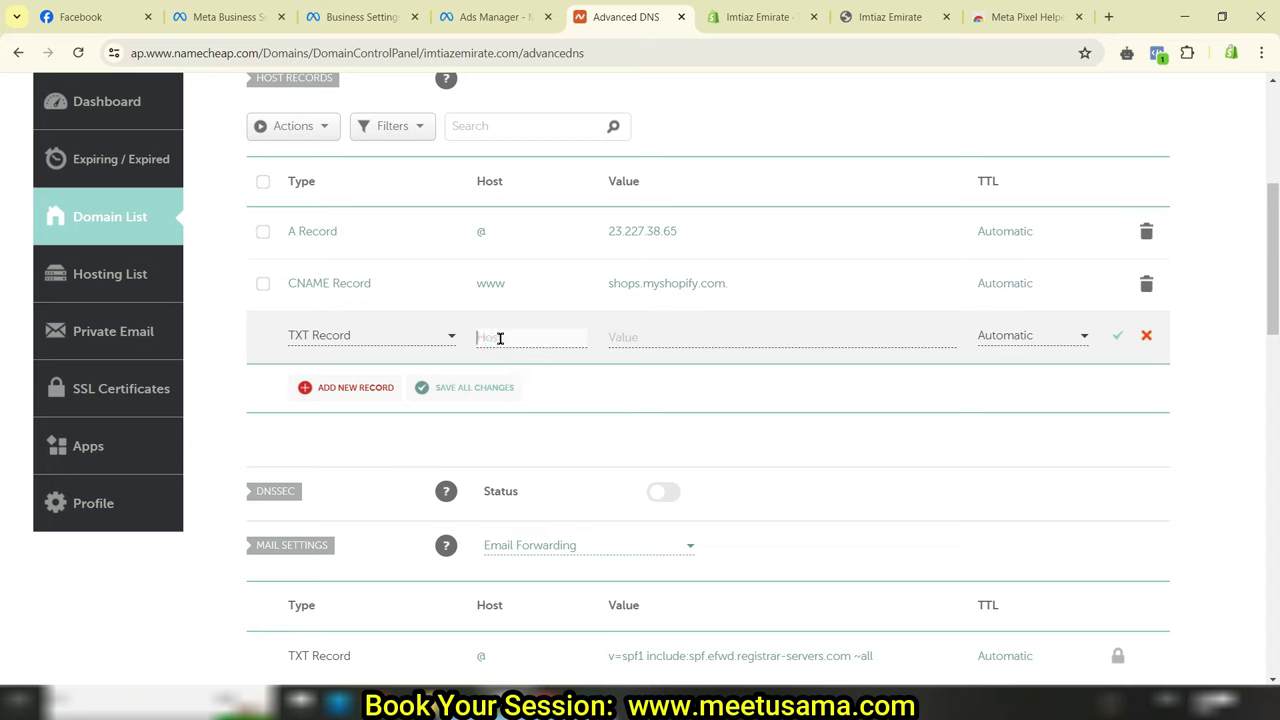
pyautogui.write('@')
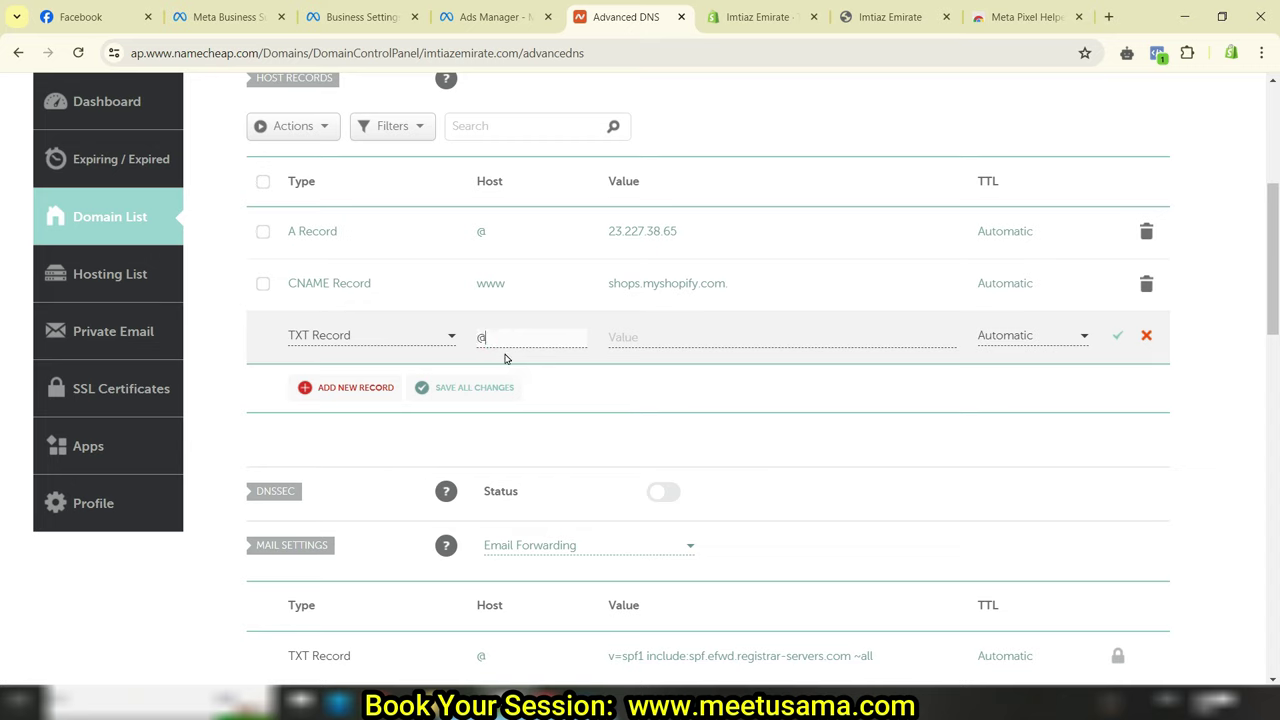
pyautogui.click(653, 338)
pyautogui.hotkey('ctrl', 'v')
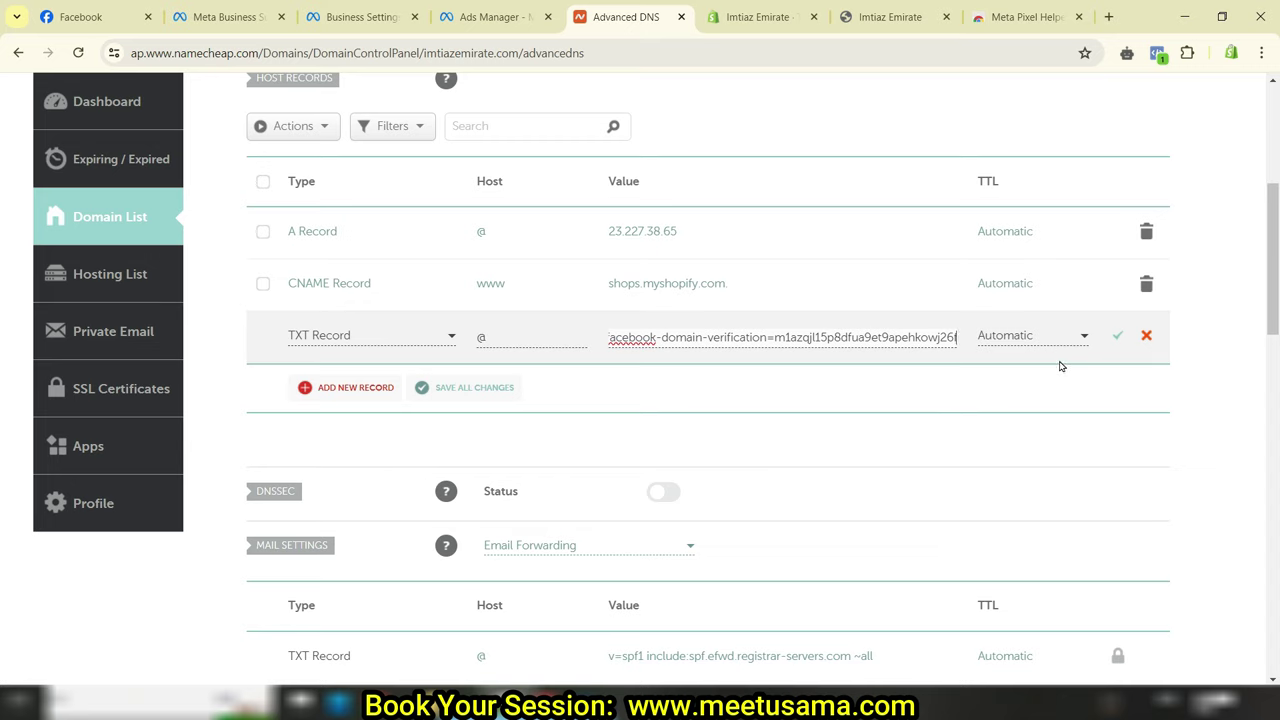
pyautogui.click(1118, 336)
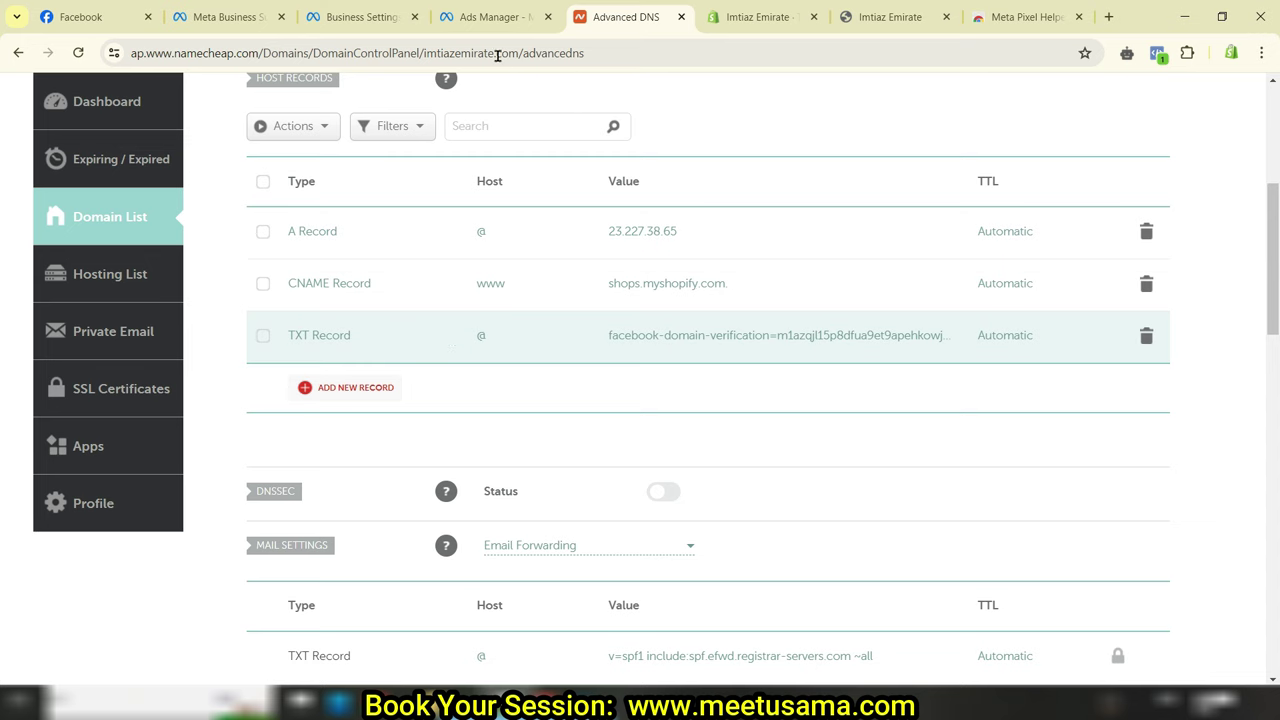
# - Compare the new TXT record's type, host and value in Namecheap with Meta's verification instructions
pyautogui.click(355, 17)
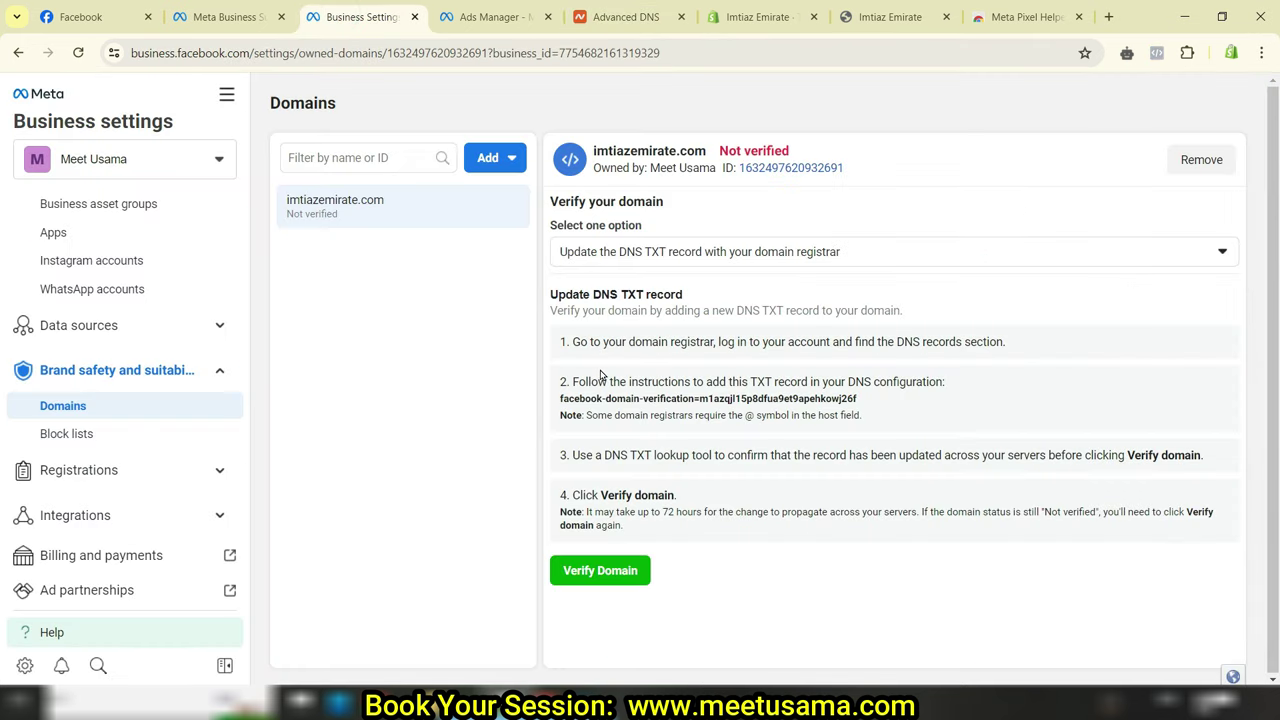
pyautogui.moveTo(750, 381); pyautogui.dragTo(809, 382)
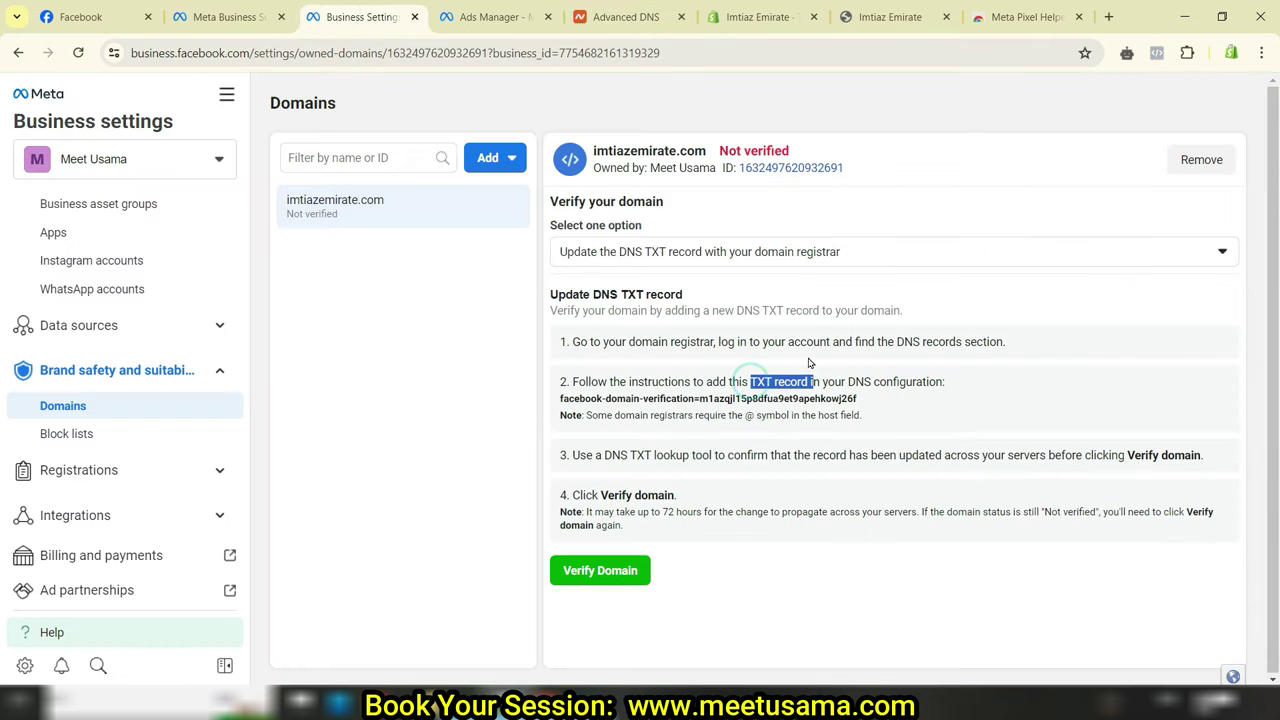
pyautogui.click(625, 17)
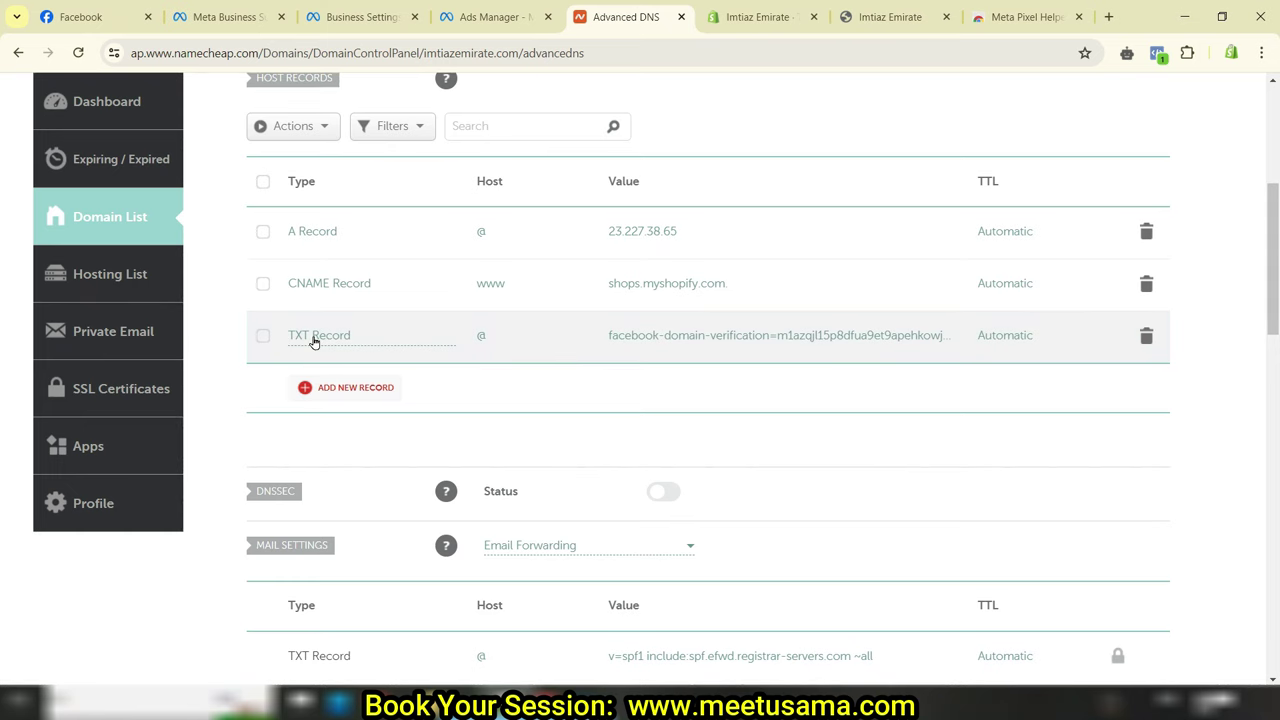
pyautogui.click(358, 29)
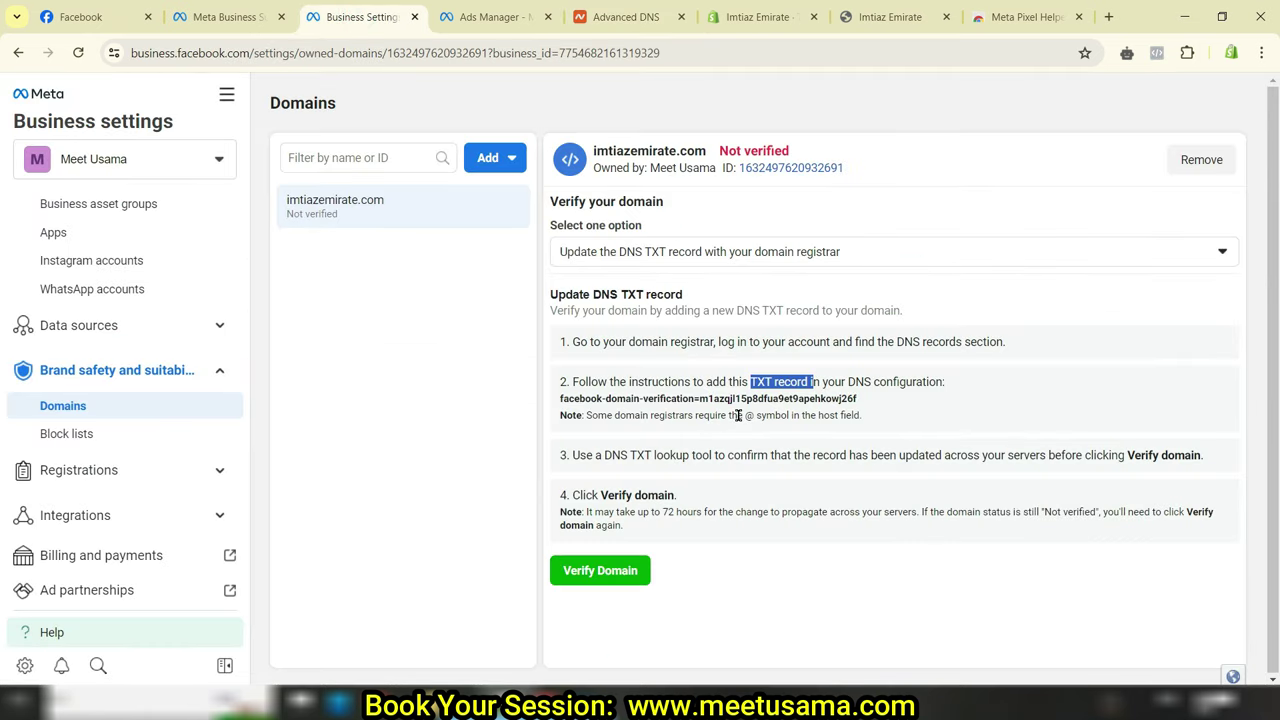
pyautogui.moveTo(757, 415); pyautogui.dragTo(738, 416)
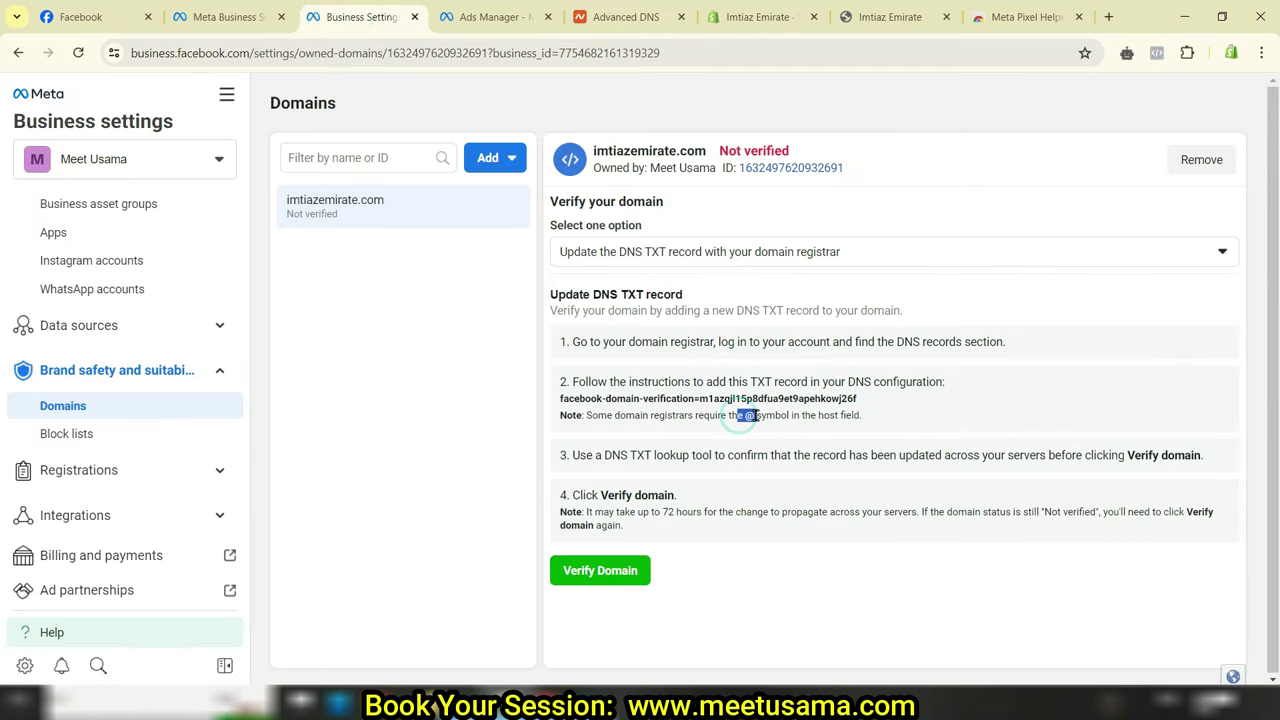
pyautogui.click(625, 17)
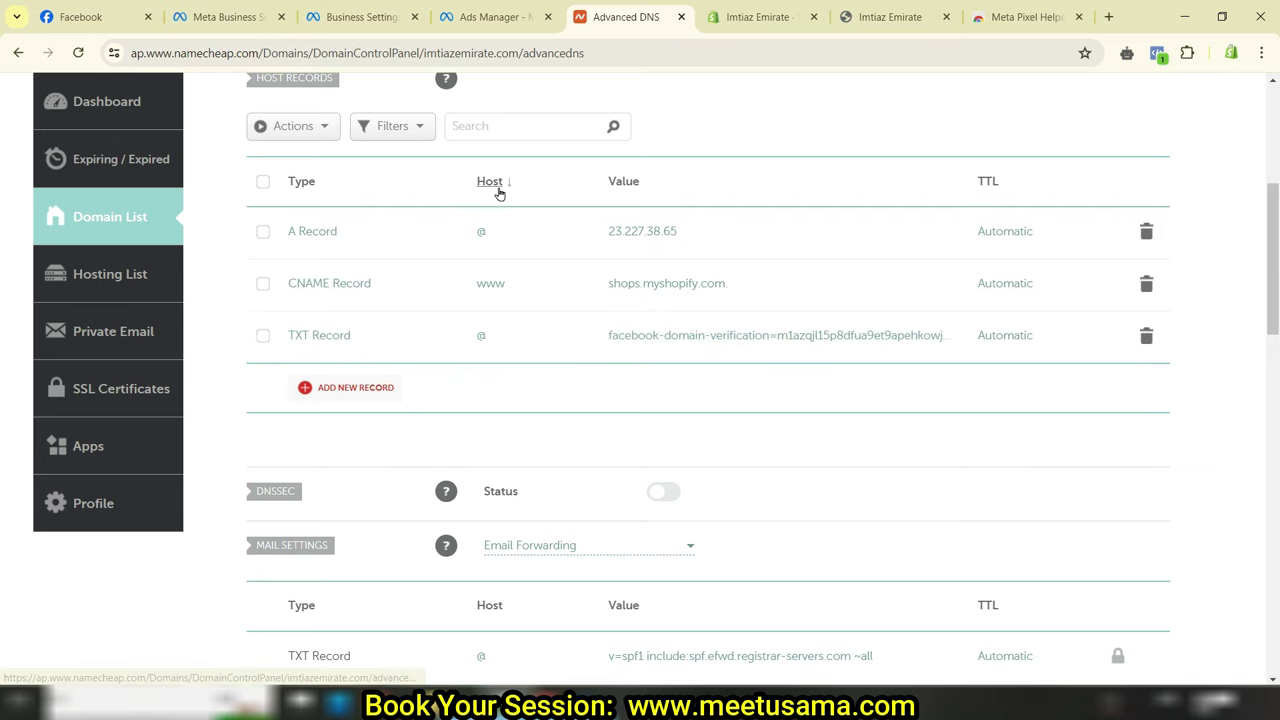
pyautogui.click(372, 24)
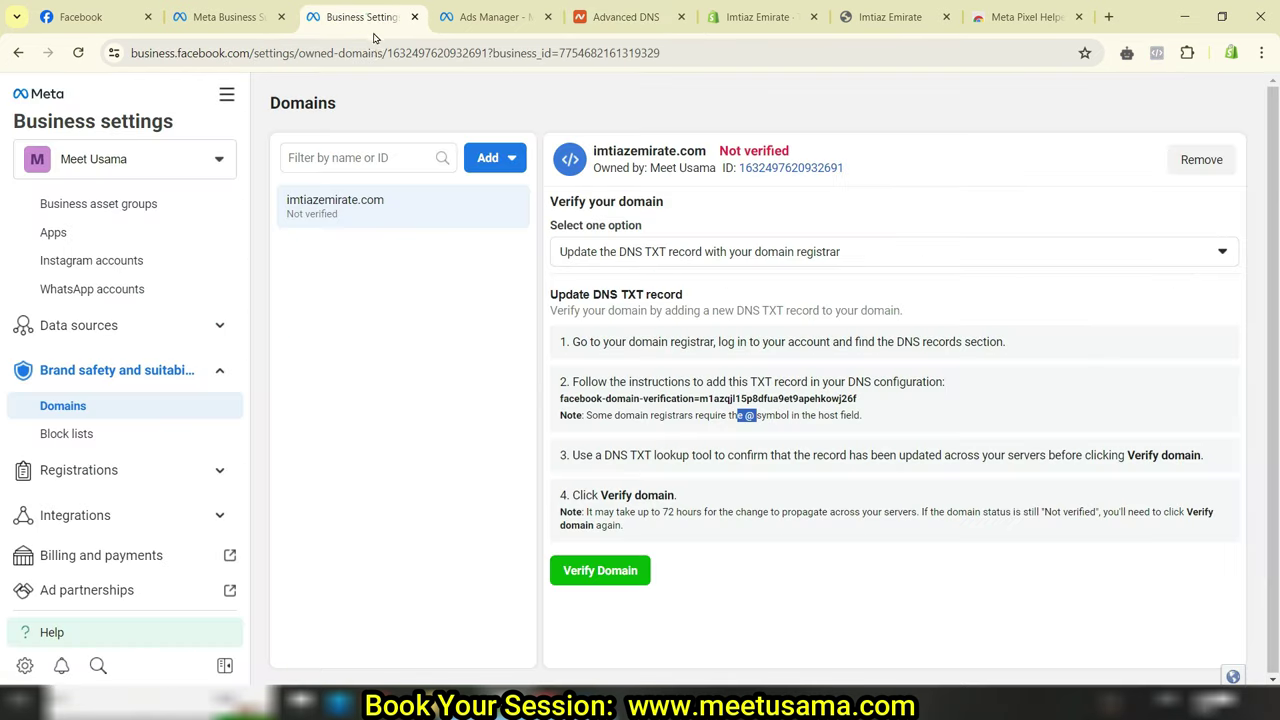
pyautogui.click(603, 400)
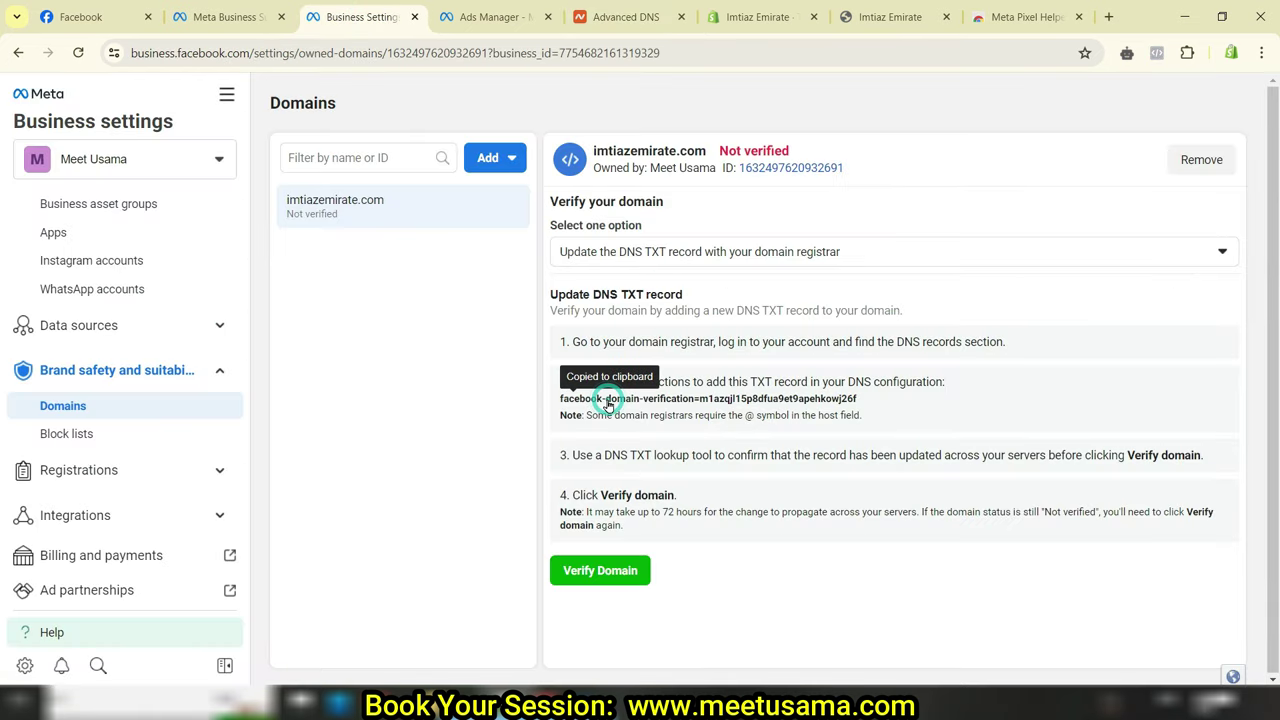
pyautogui.click(588, 20)
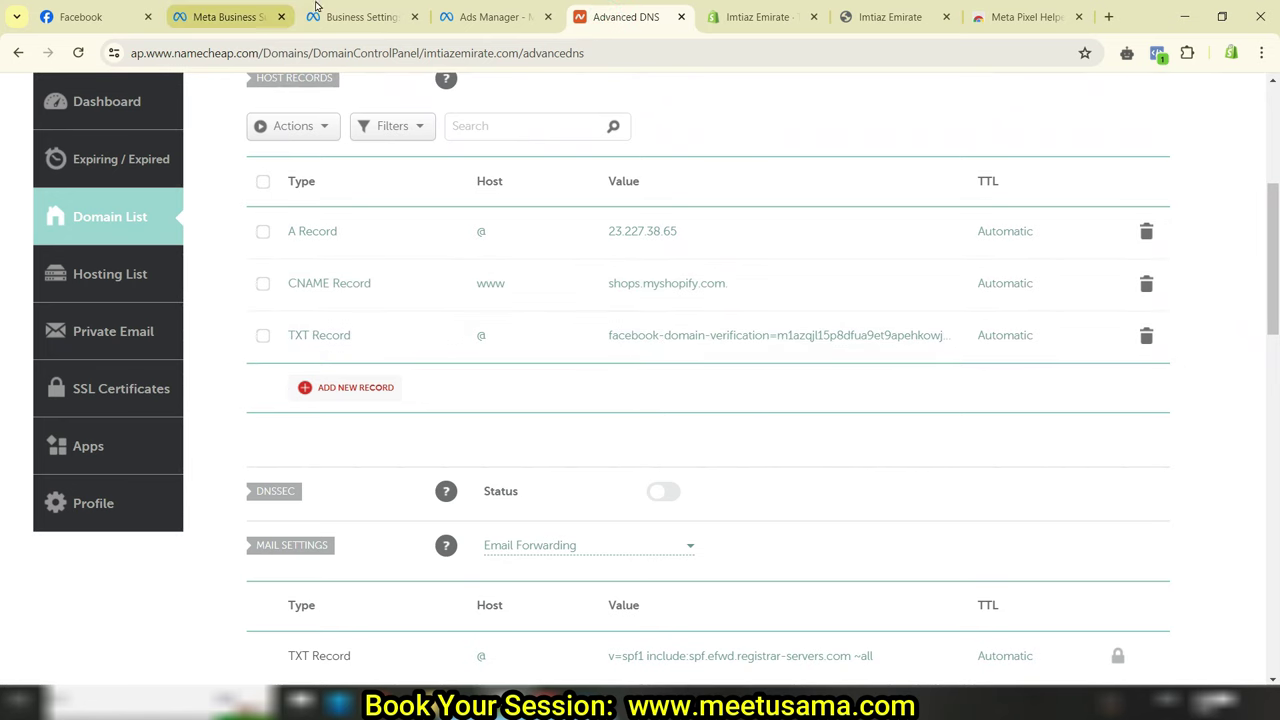
# - Switch back to Meta Business settings and try to verify imtiazemirate.com through its DNS TXT record
pyautogui.click(368, 18)
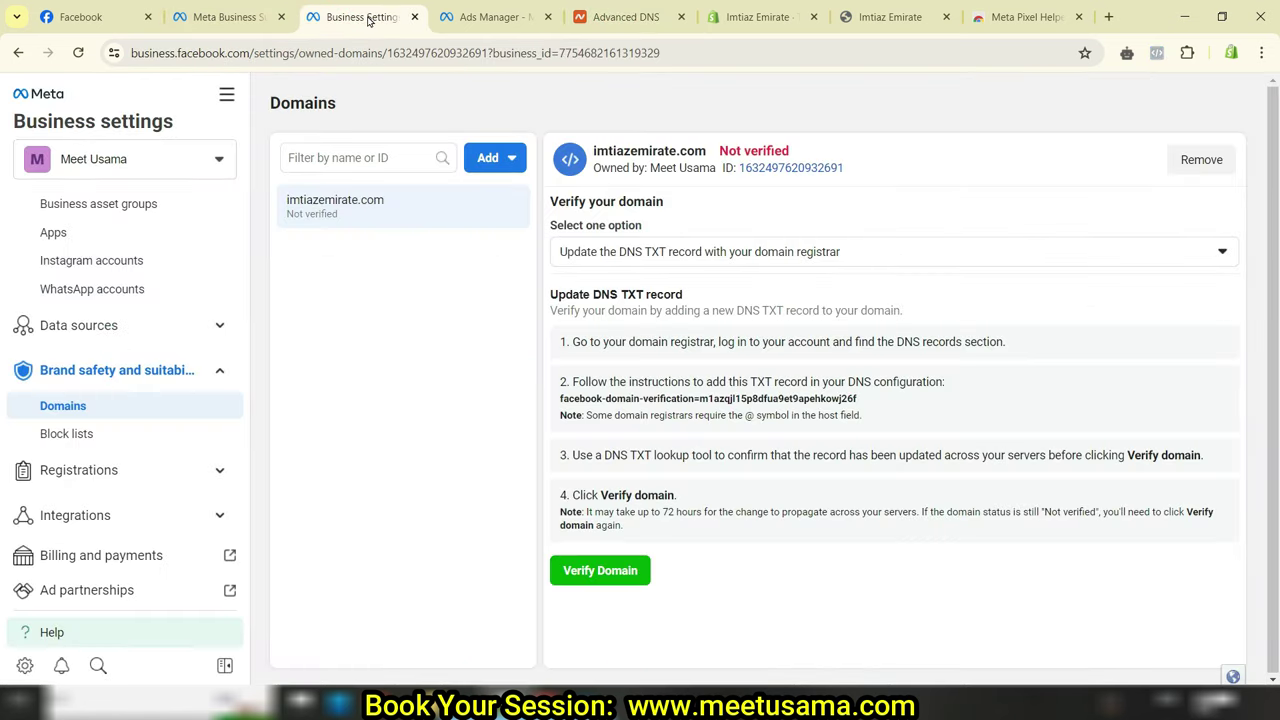
pyautogui.click(605, 574)
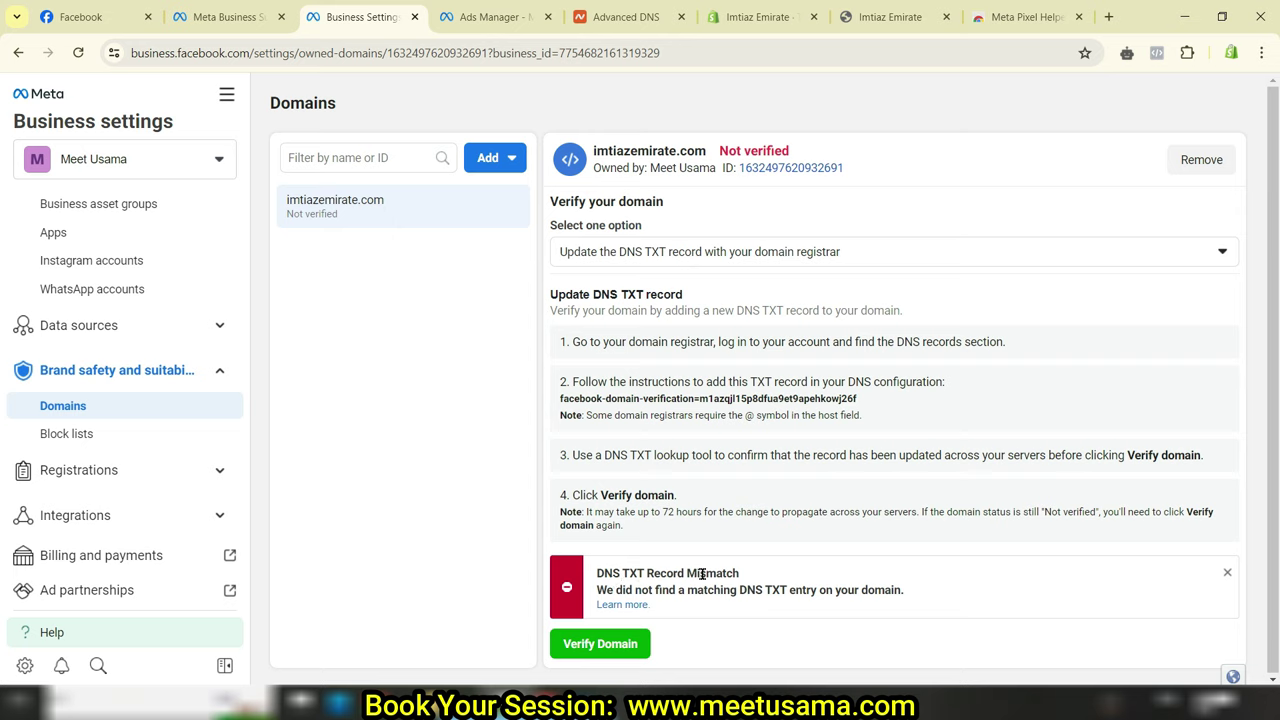
# - Reload the Domains page, reselect the DNS TXT record method and run the domain verification again
pyautogui.click(78, 52)
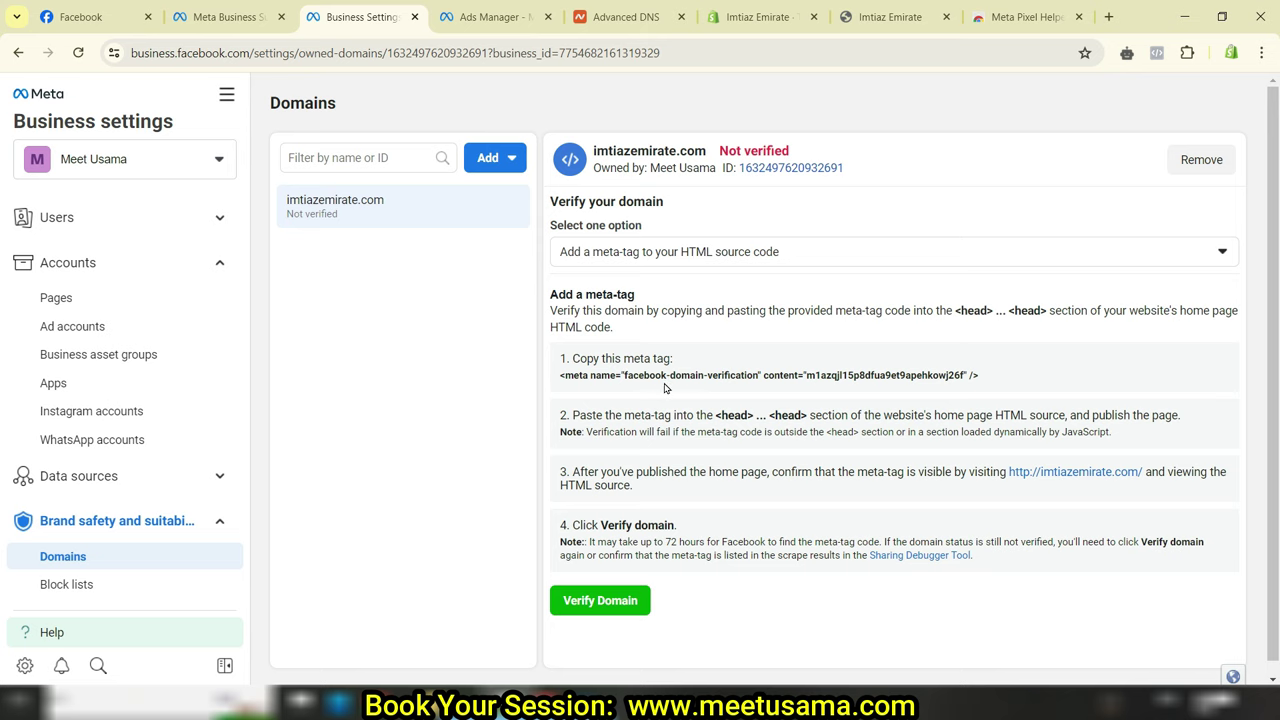
pyautogui.click(1215, 257)
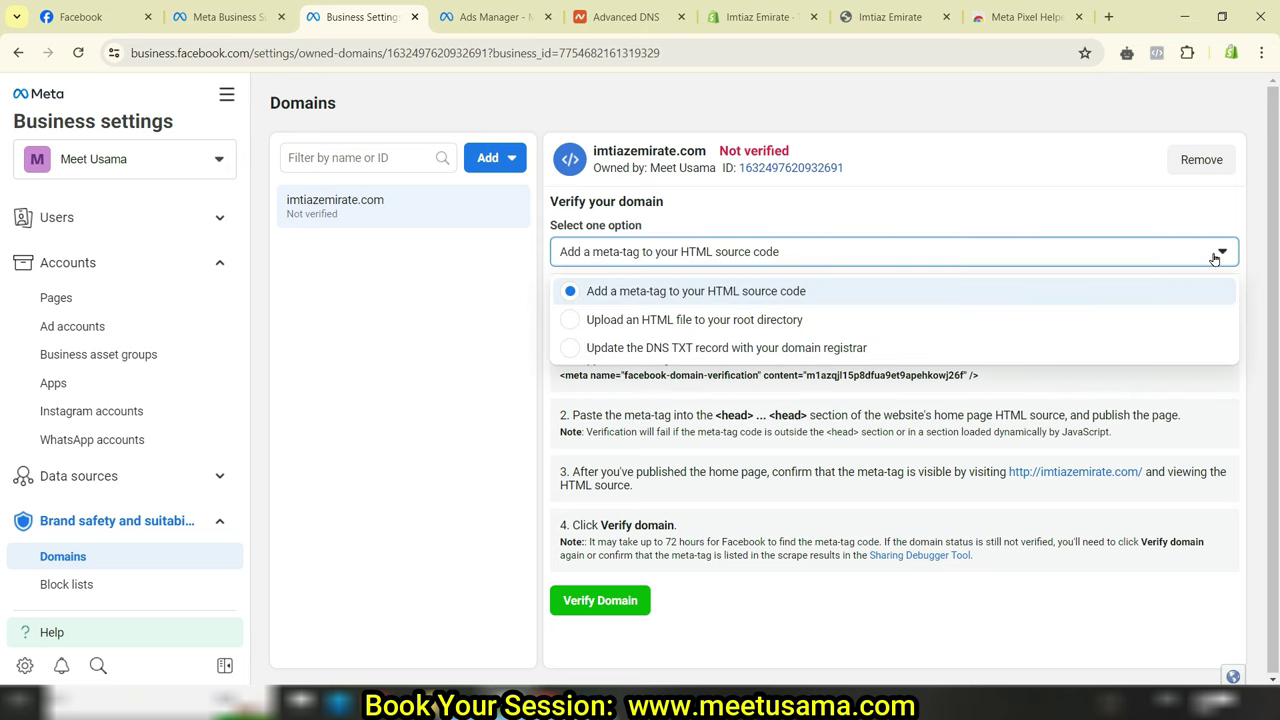
pyautogui.click(663, 347)
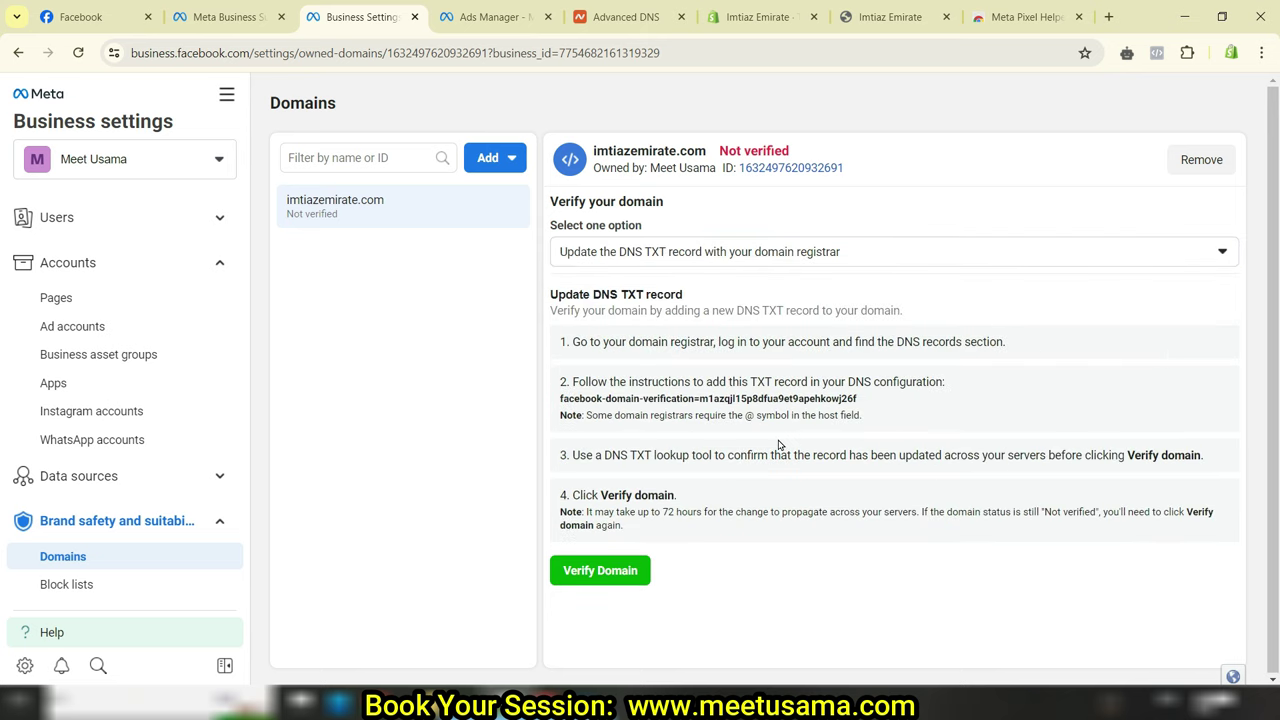
pyautogui.click(604, 575)
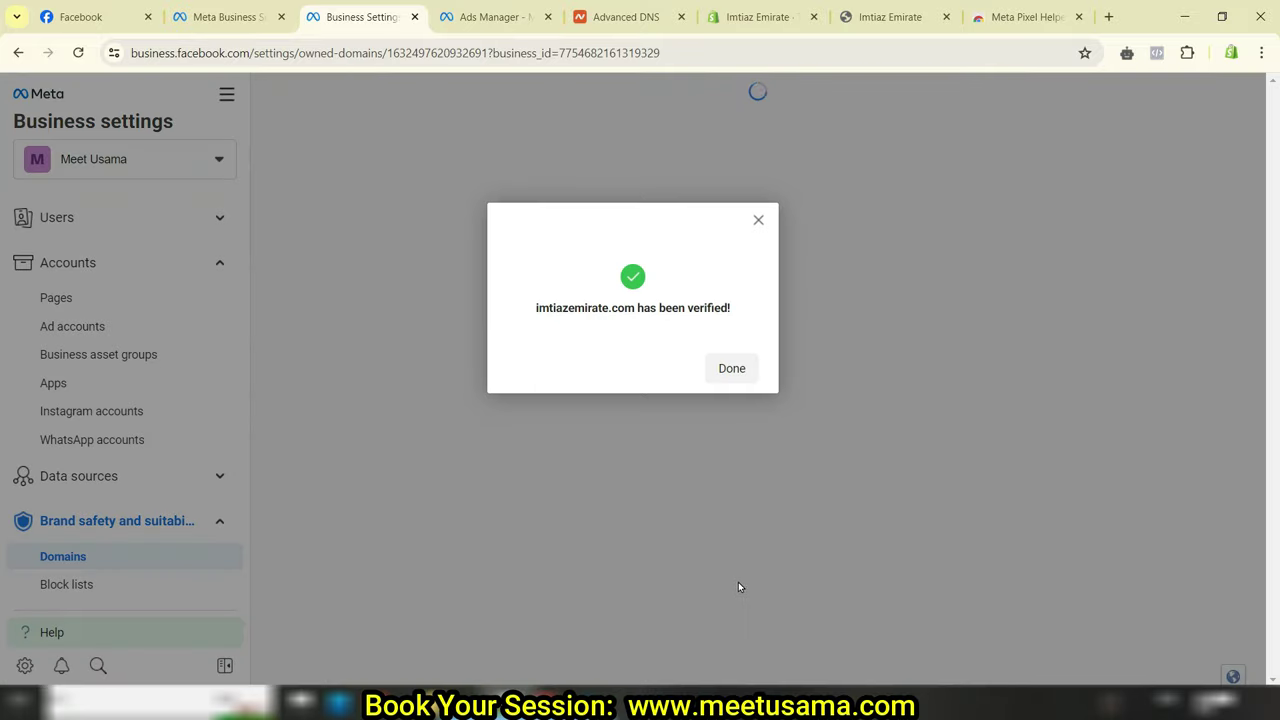
# - Close the domain verification confirmation and check the status of imtiazemirate.com on the Domains page
pyautogui.moveTo(549, 309); pyautogui.dragTo(722, 309)
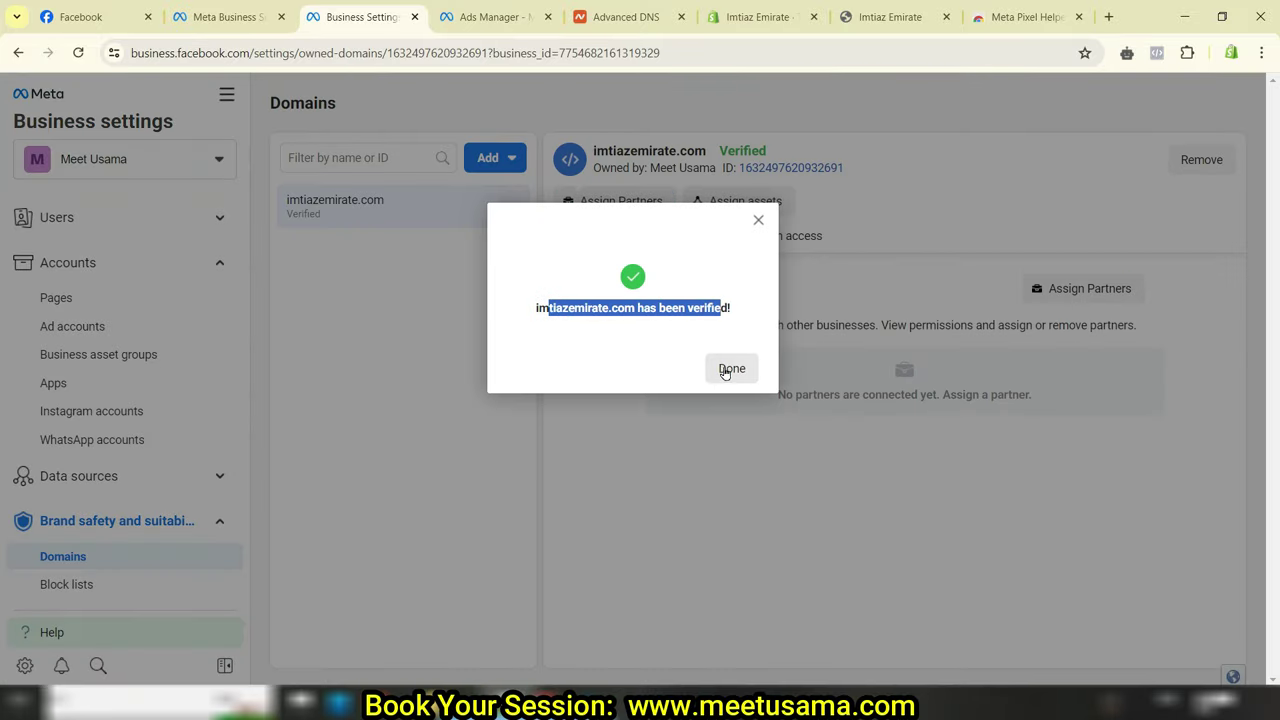
pyautogui.click(726, 370)
pyautogui.moveTo(776, 148); pyautogui.dragTo(712, 153)
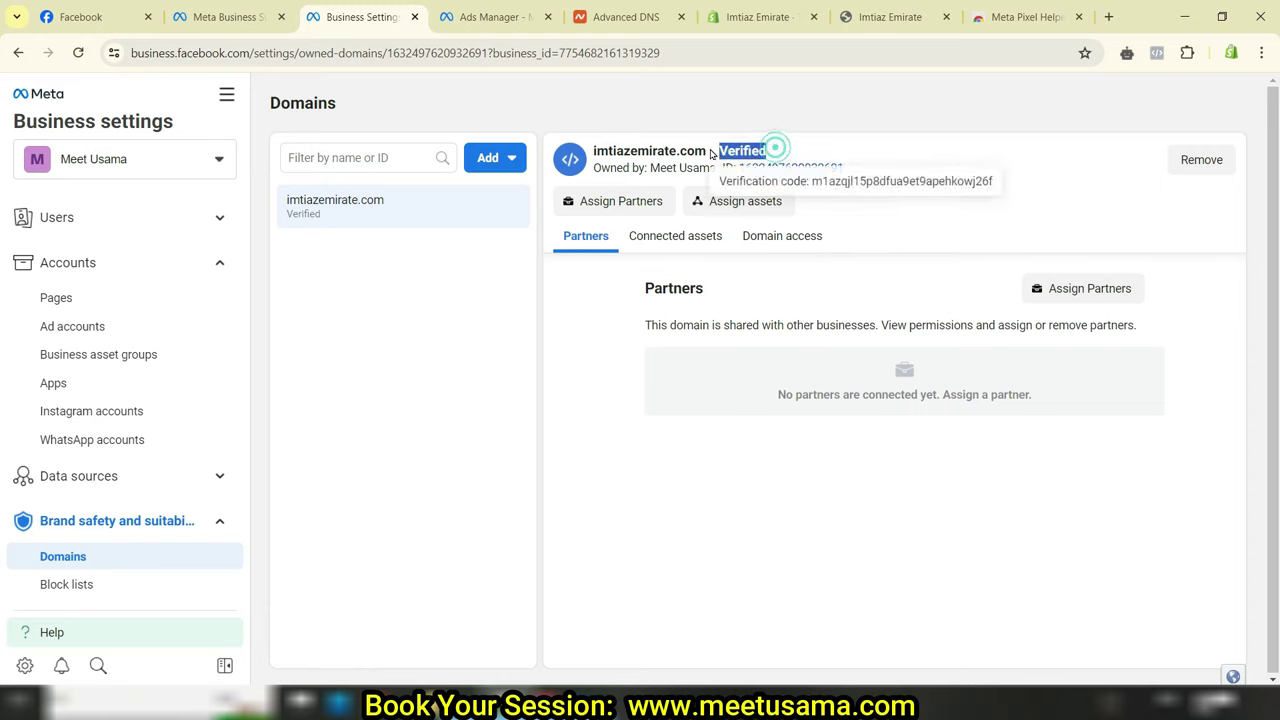
pyautogui.click(834, 145)
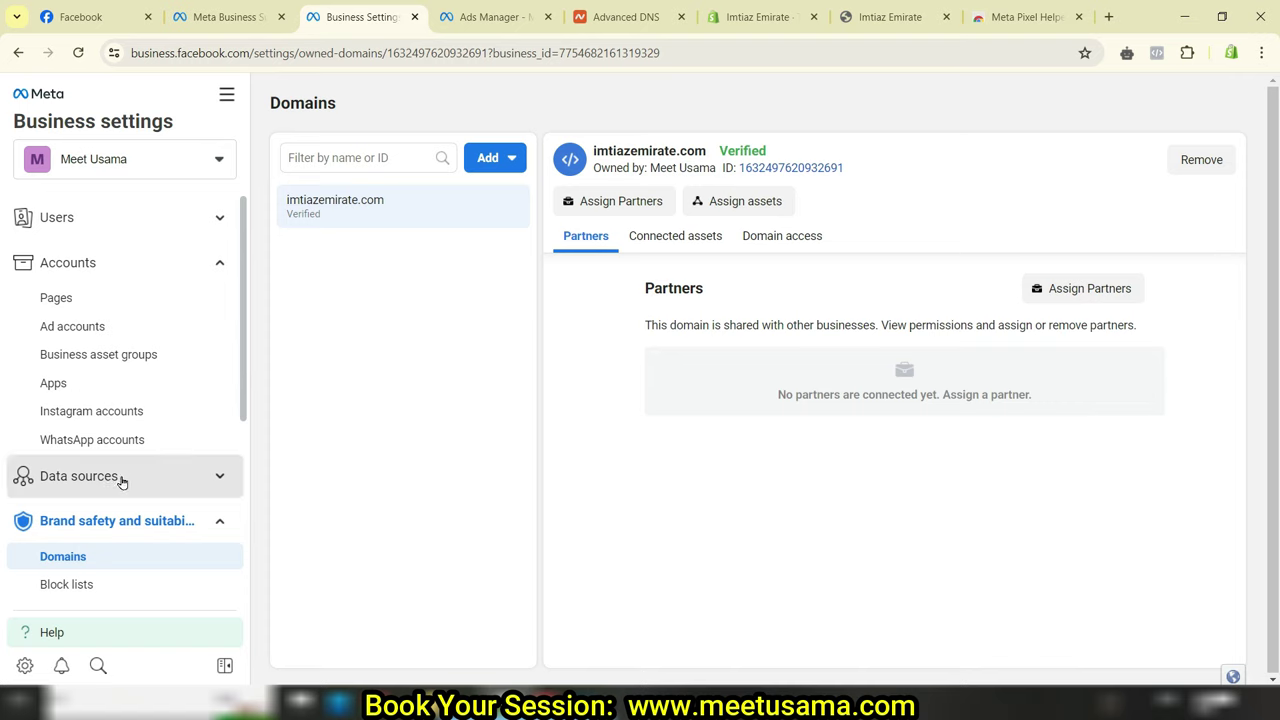
# - Expand the Data sources section in Business settings to reach the Datasets entry
pyautogui.click(121, 478)
pyautogui.moveTo(240, 322); pyautogui.dragTo(243, 429)
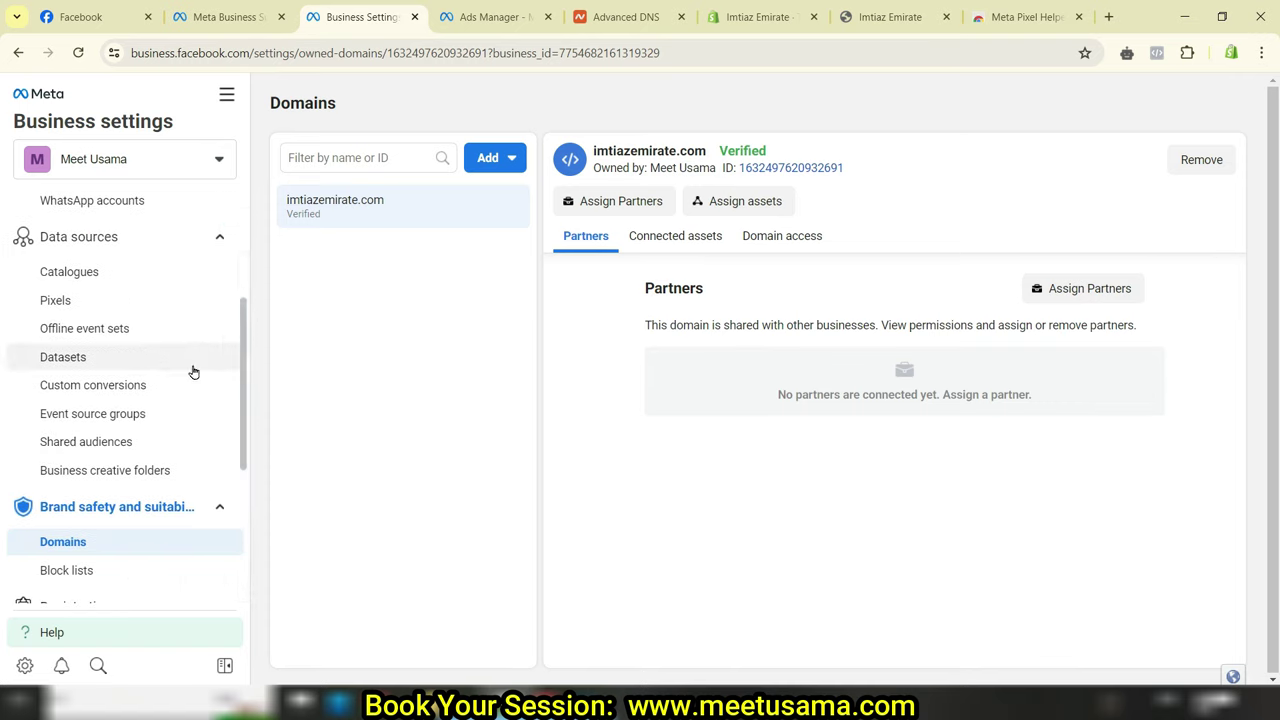
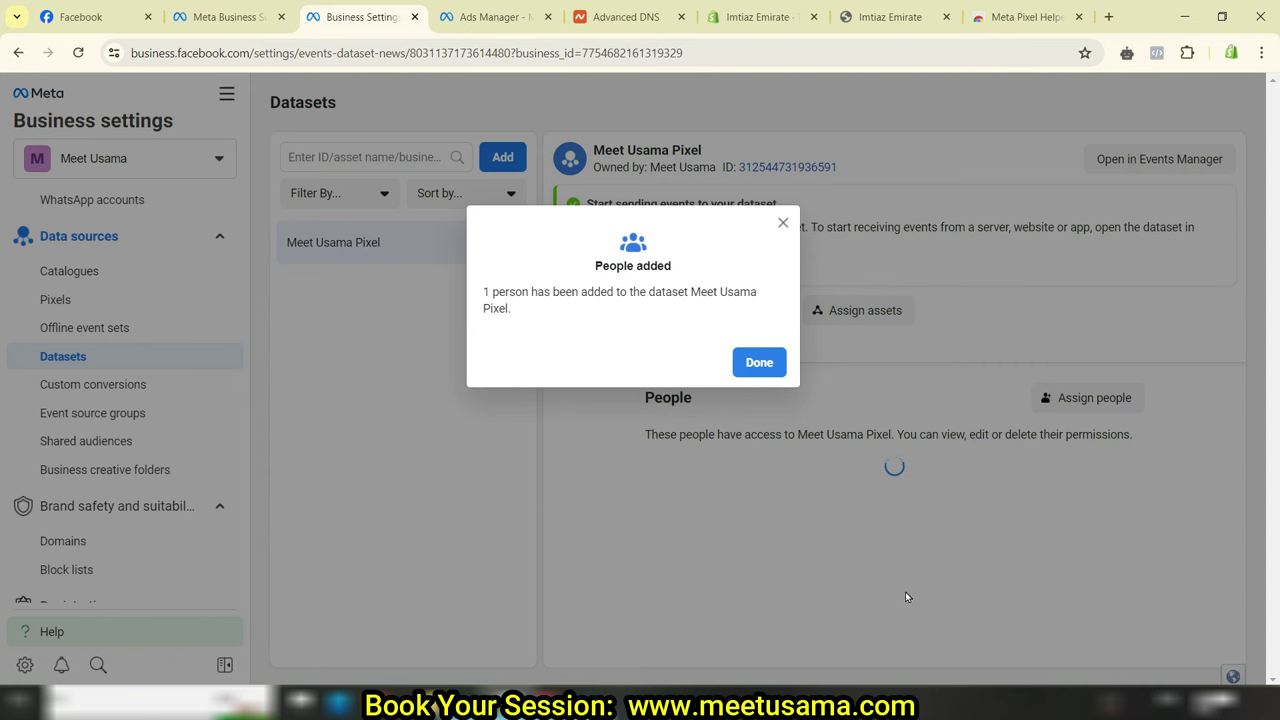
# - Finish assigning people to the Meet Usama Pixel dataset and open the dataset in Events Manager
pyautogui.click(759, 363)
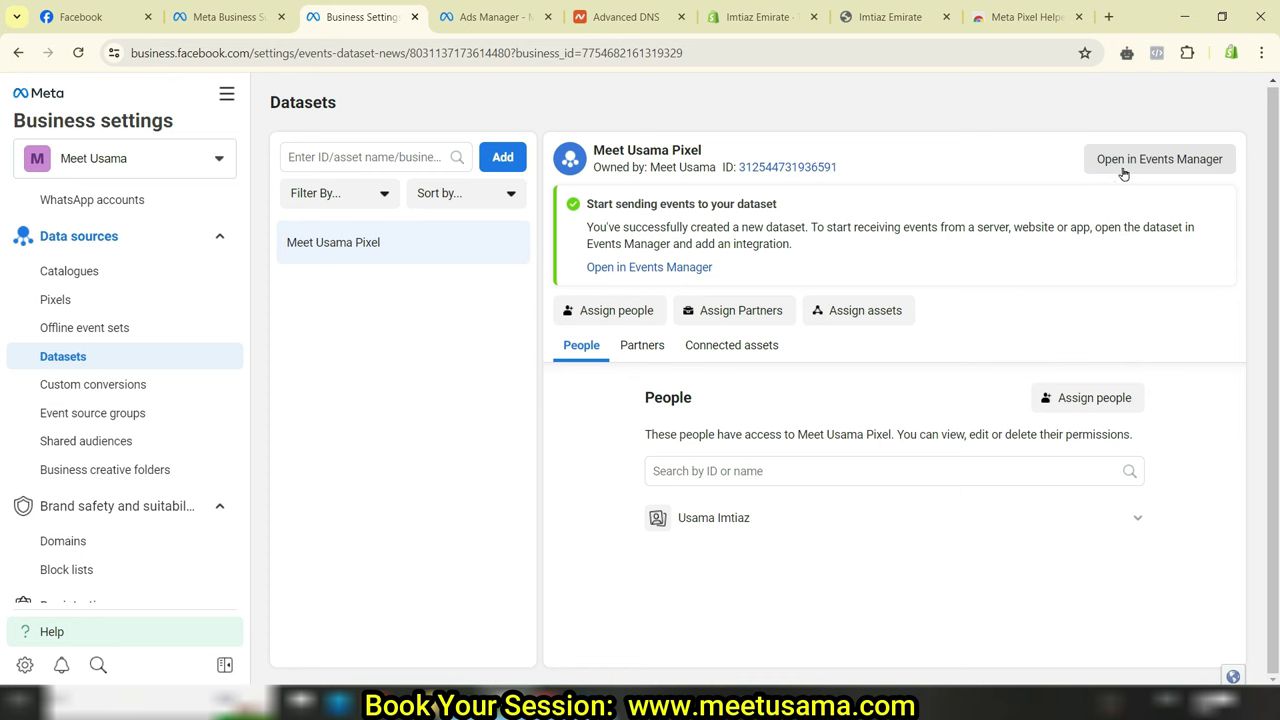
pyautogui.click(1160, 159)
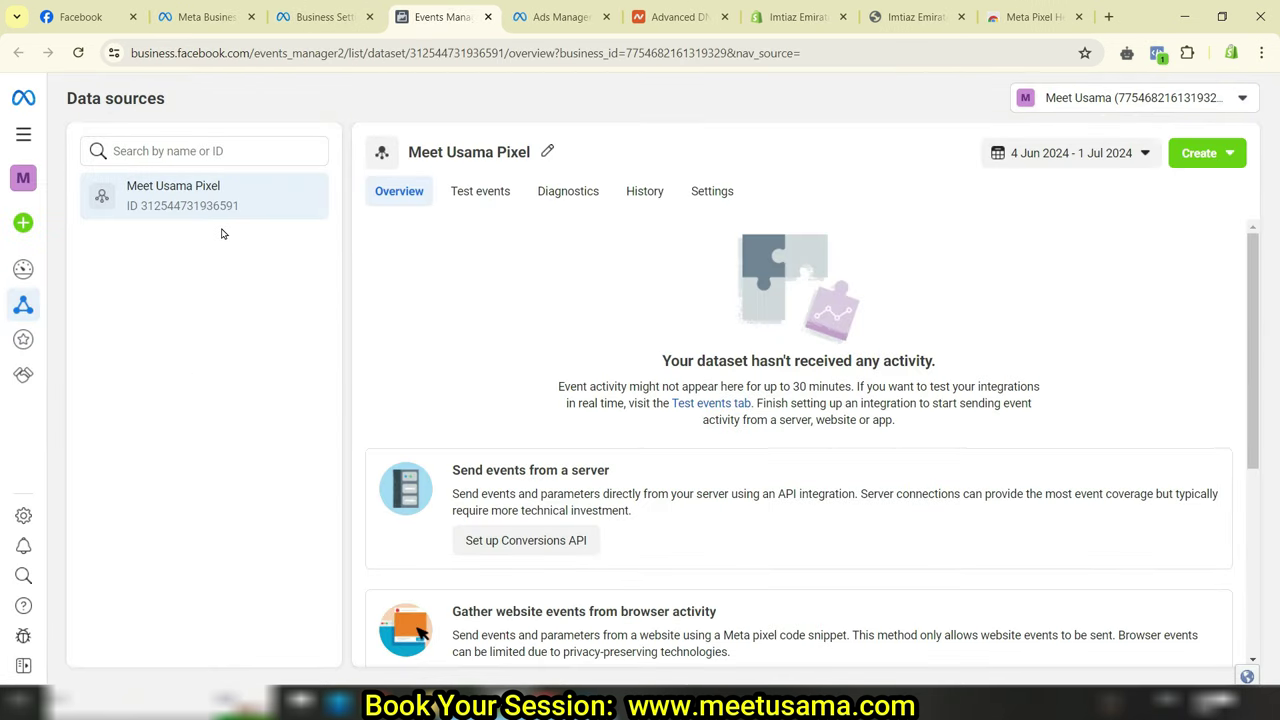
pyautogui.click(274, 195)
# - Start the Meta Pixel setup for website browser activity and review the manual code and partner integration methods
pyautogui.scroll(-2, 651, 407)
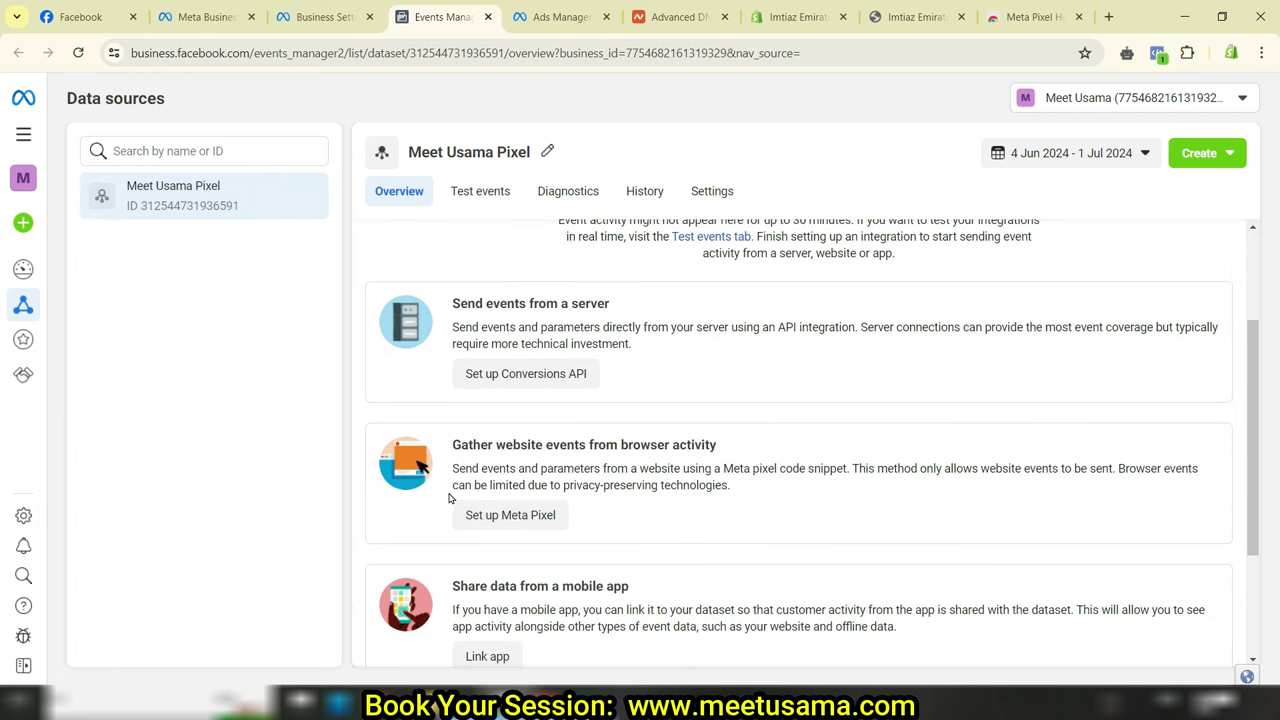
pyautogui.click(512, 520)
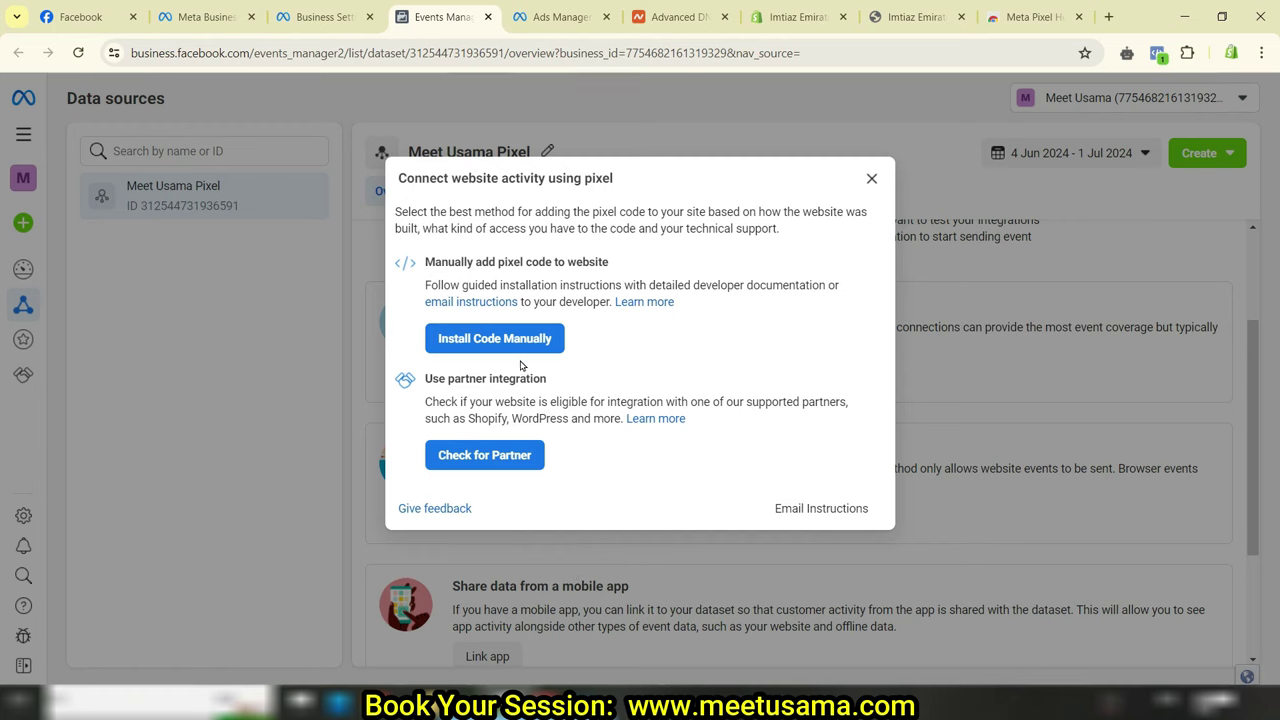
pyautogui.moveTo(433, 261); pyautogui.dragTo(577, 260)
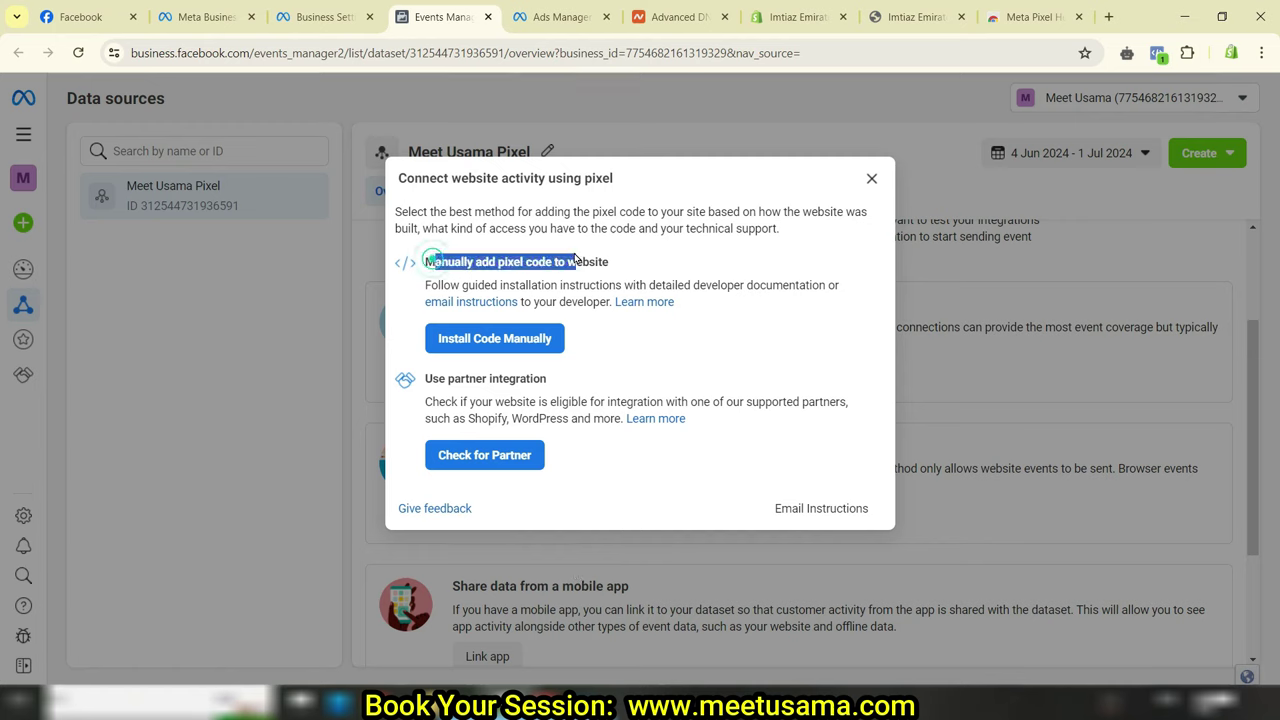
pyautogui.moveTo(448, 383); pyautogui.dragTo(508, 376)
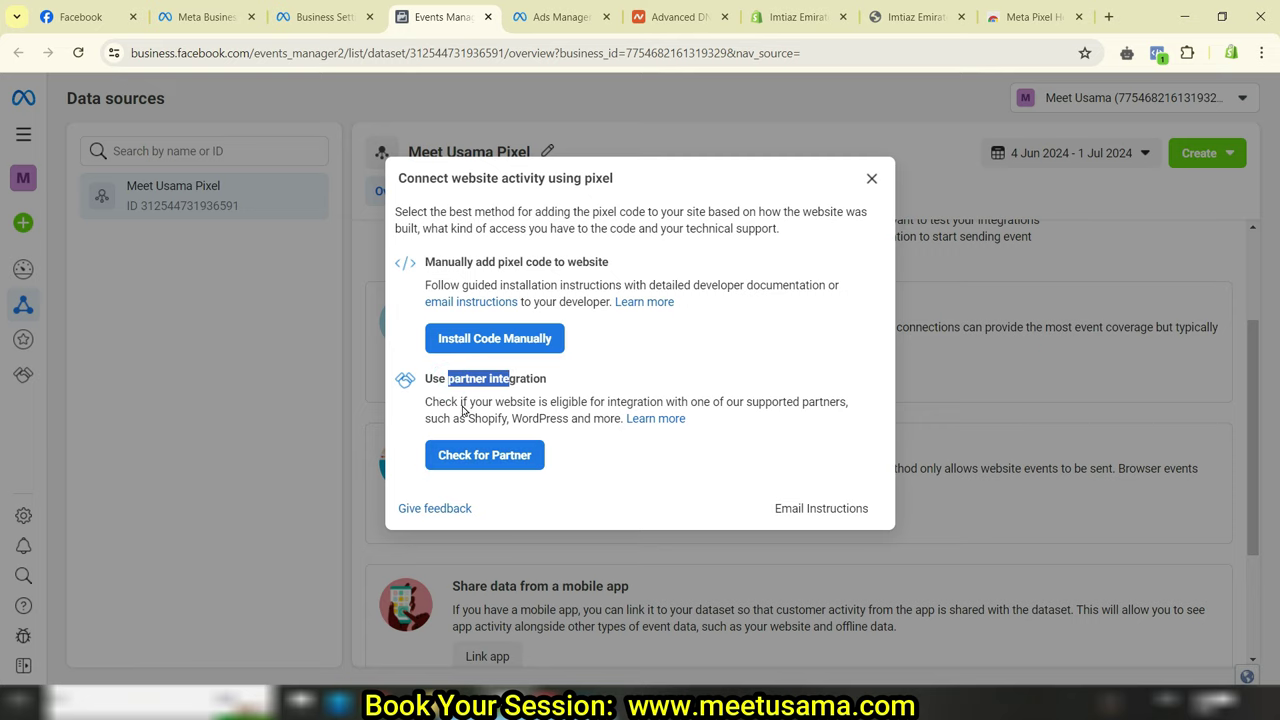
pyautogui.click(518, 382)
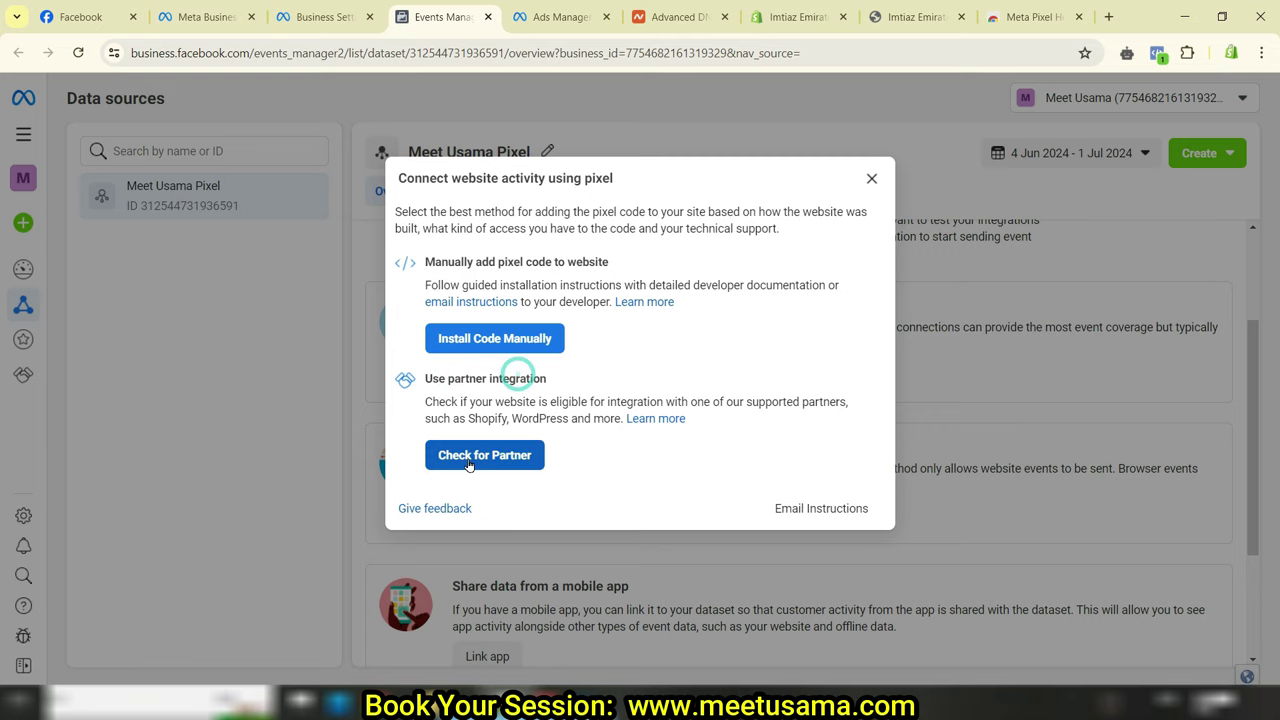
# - Check for a partner integration and choose Shopify (online) as the partner for the pixel
pyautogui.click(507, 457)
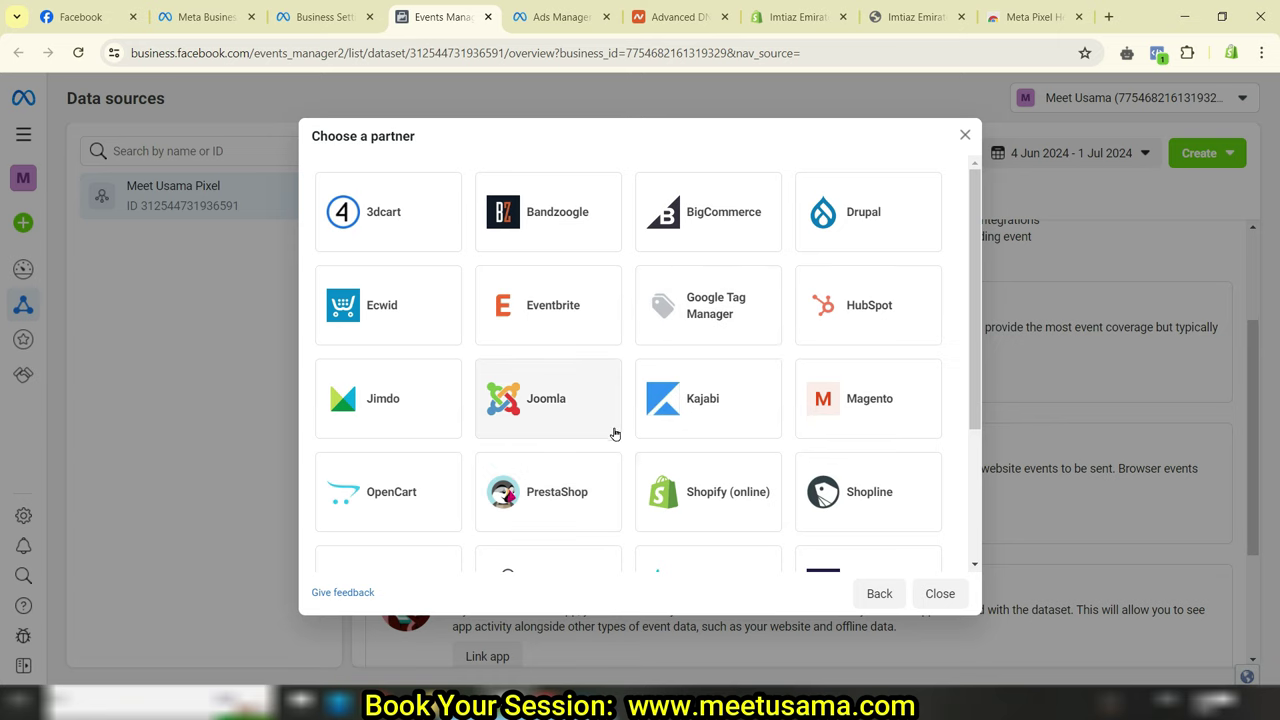
pyautogui.scroll(-2, 650, 424)
pyautogui.scroll(-1, 650, 424)
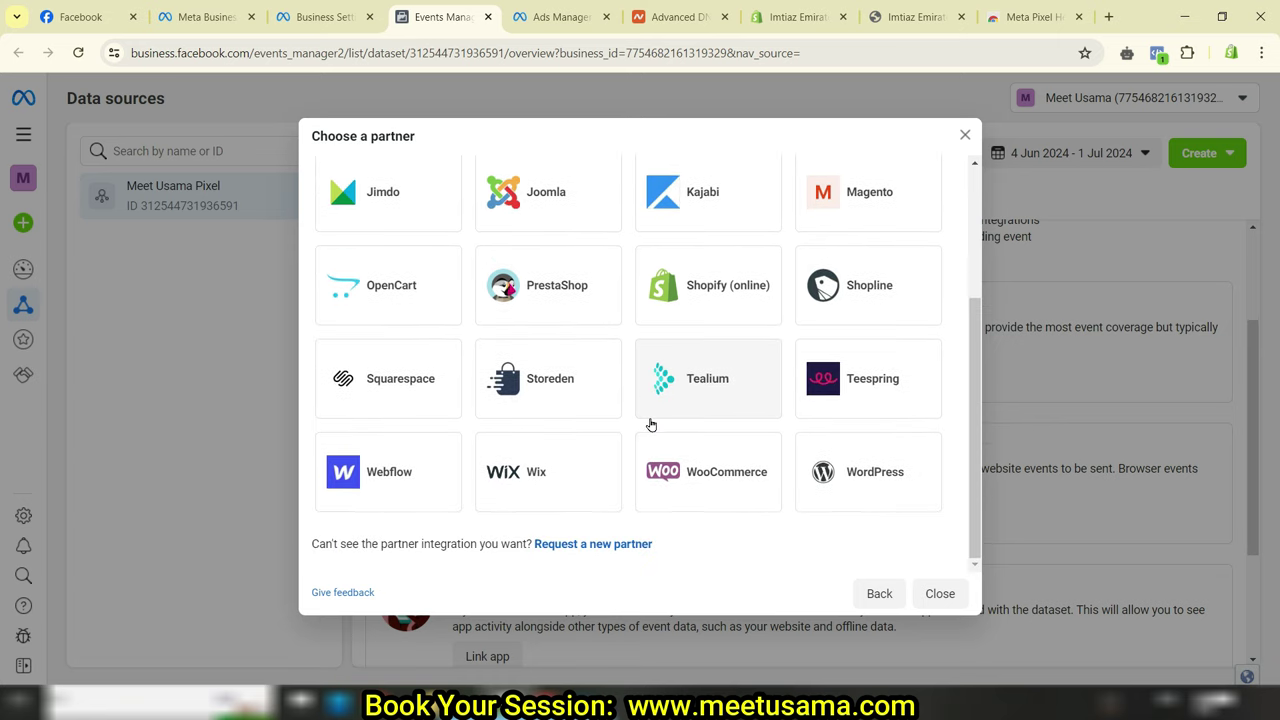
pyautogui.scroll(1, 680, 424)
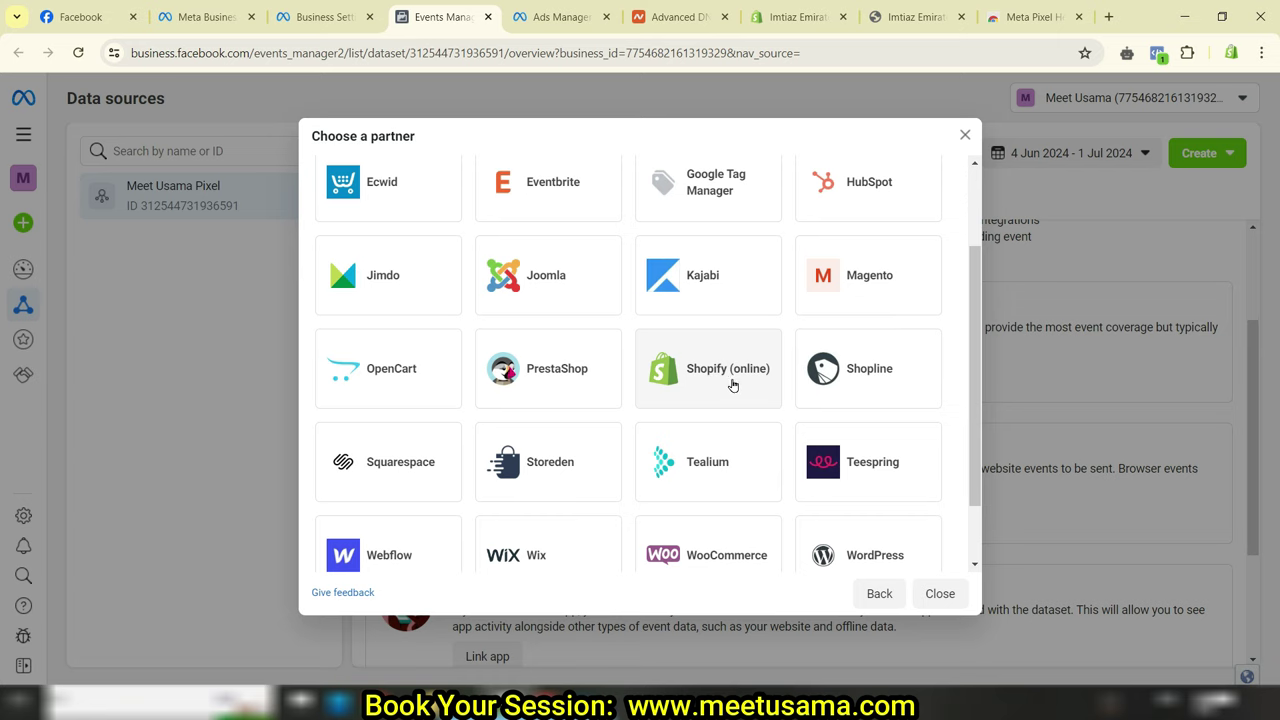
pyautogui.click(712, 372)
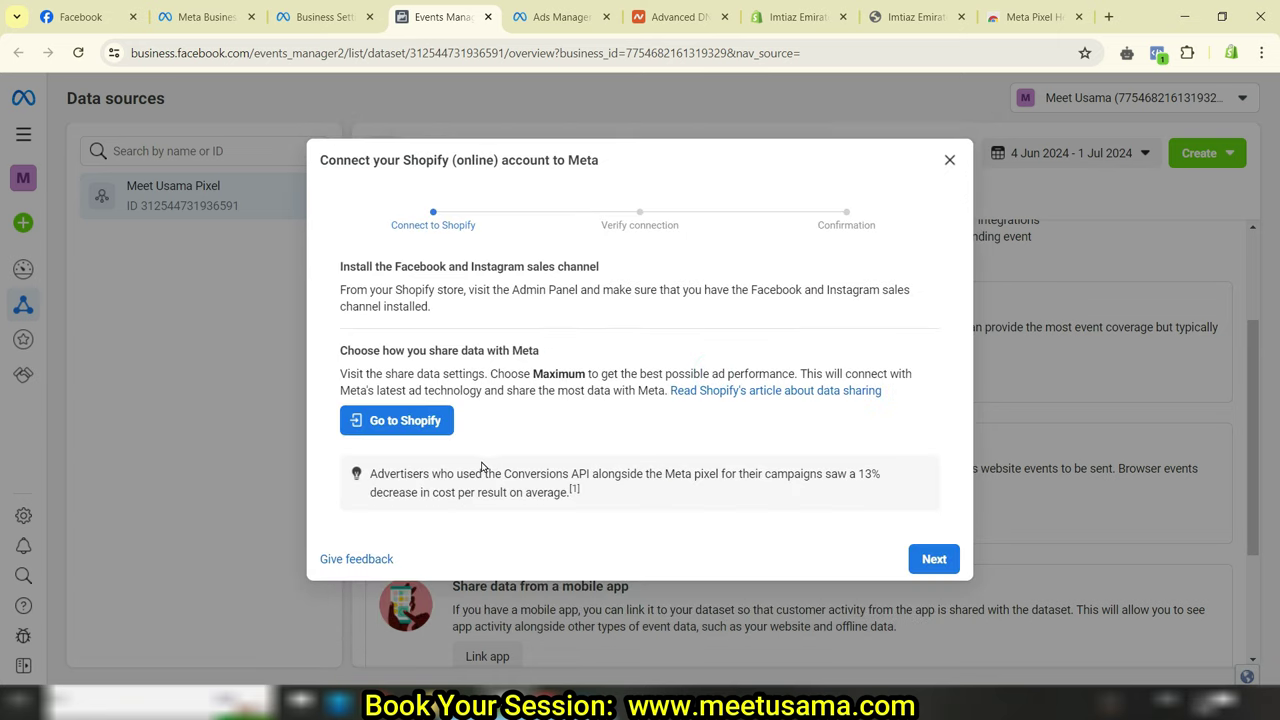
# - Continue to Shopify, select the Imtiaz Emirate store and install the Facebook & Instagram app in it
pyautogui.click(419, 424)
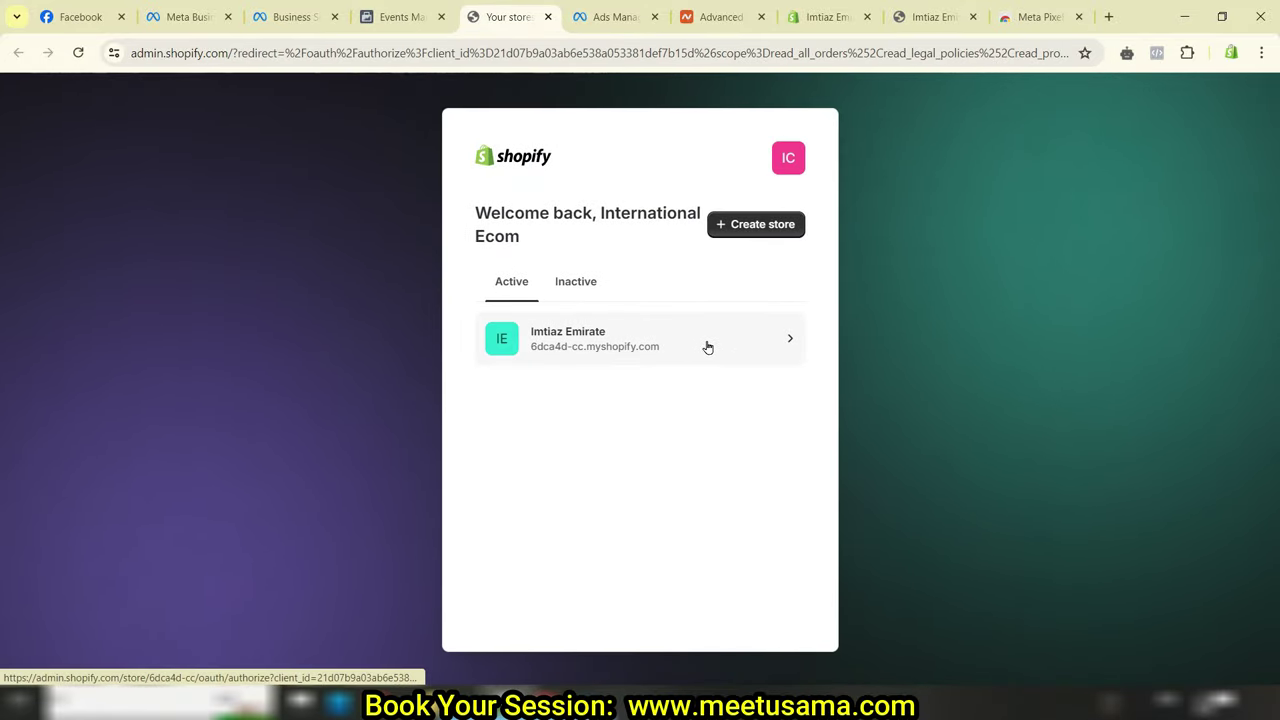
pyautogui.click(708, 345)
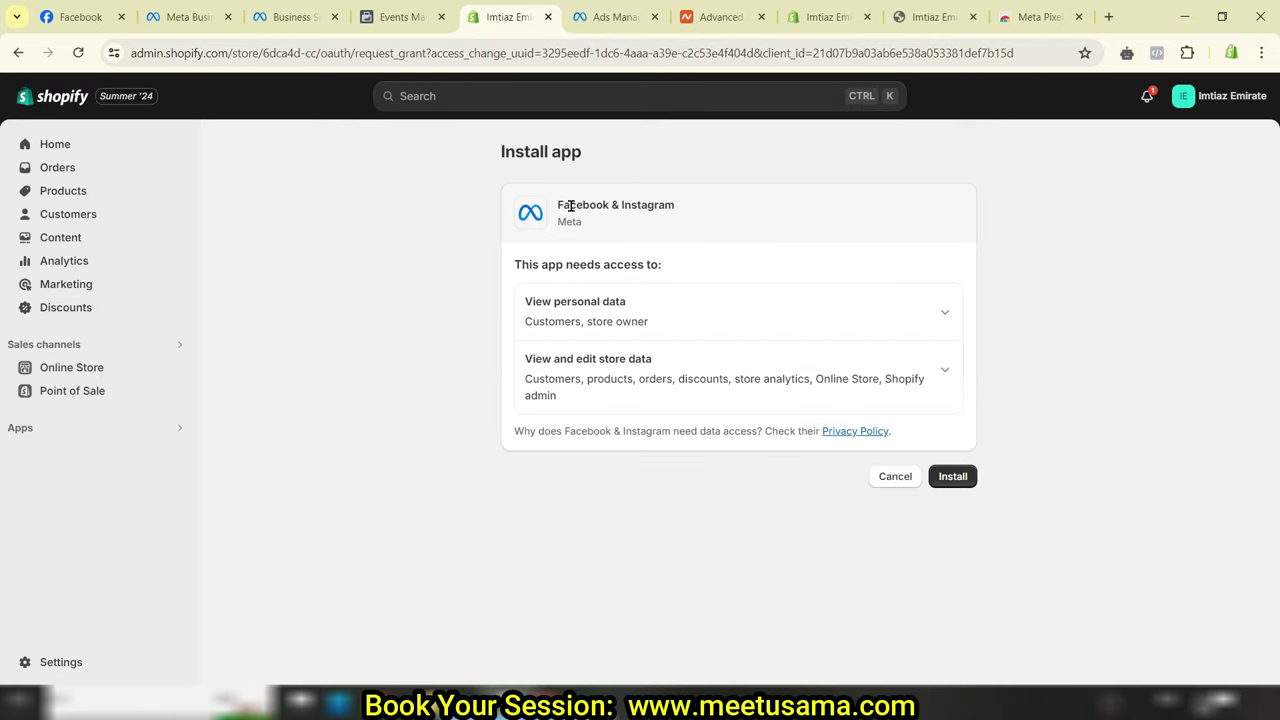
pyautogui.moveTo(568, 201); pyautogui.dragTo(655, 226)
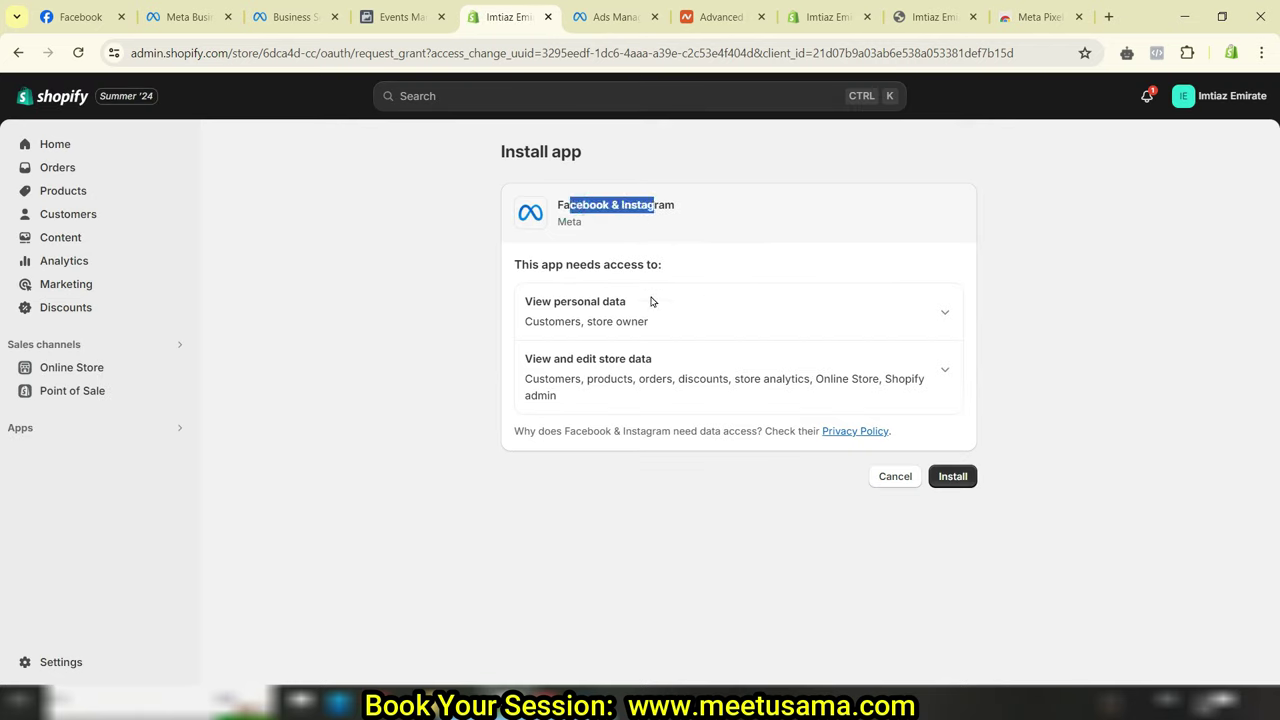
pyautogui.click(953, 477)
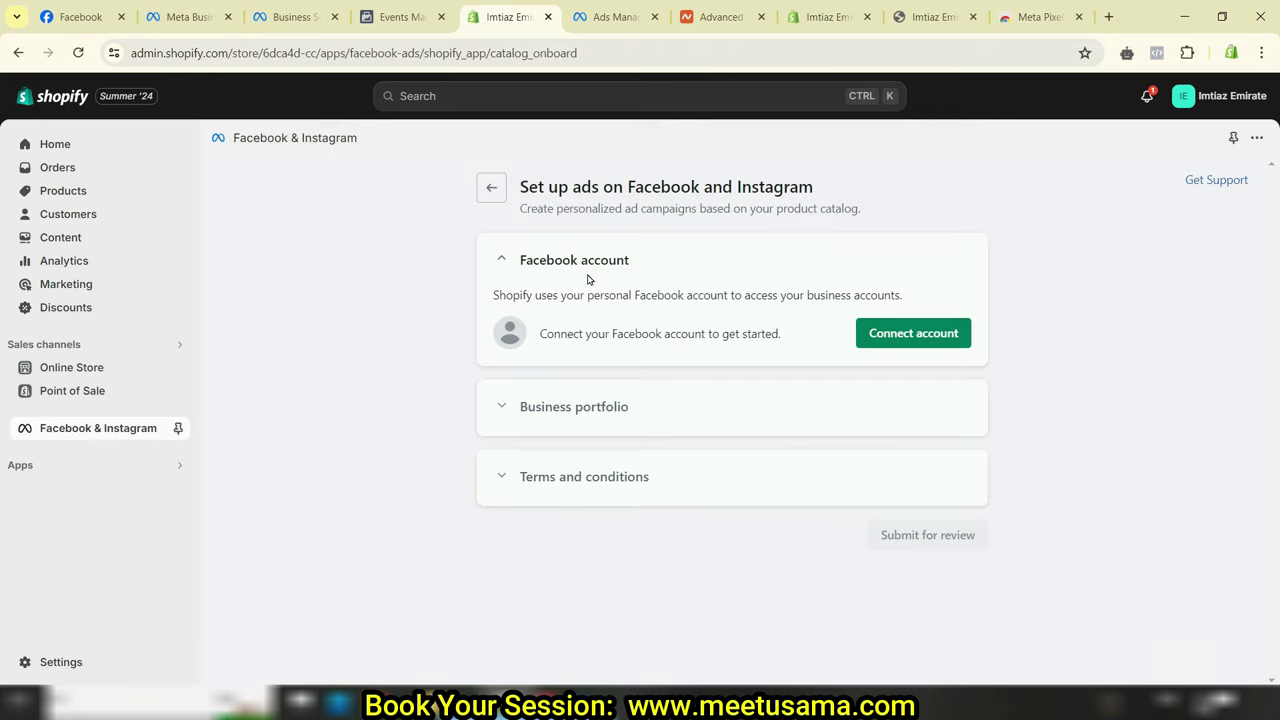
# - Connect the Facebook account and the Meet Usama business portfolio to the Facebook & Instagram app
pyautogui.click(914, 338)
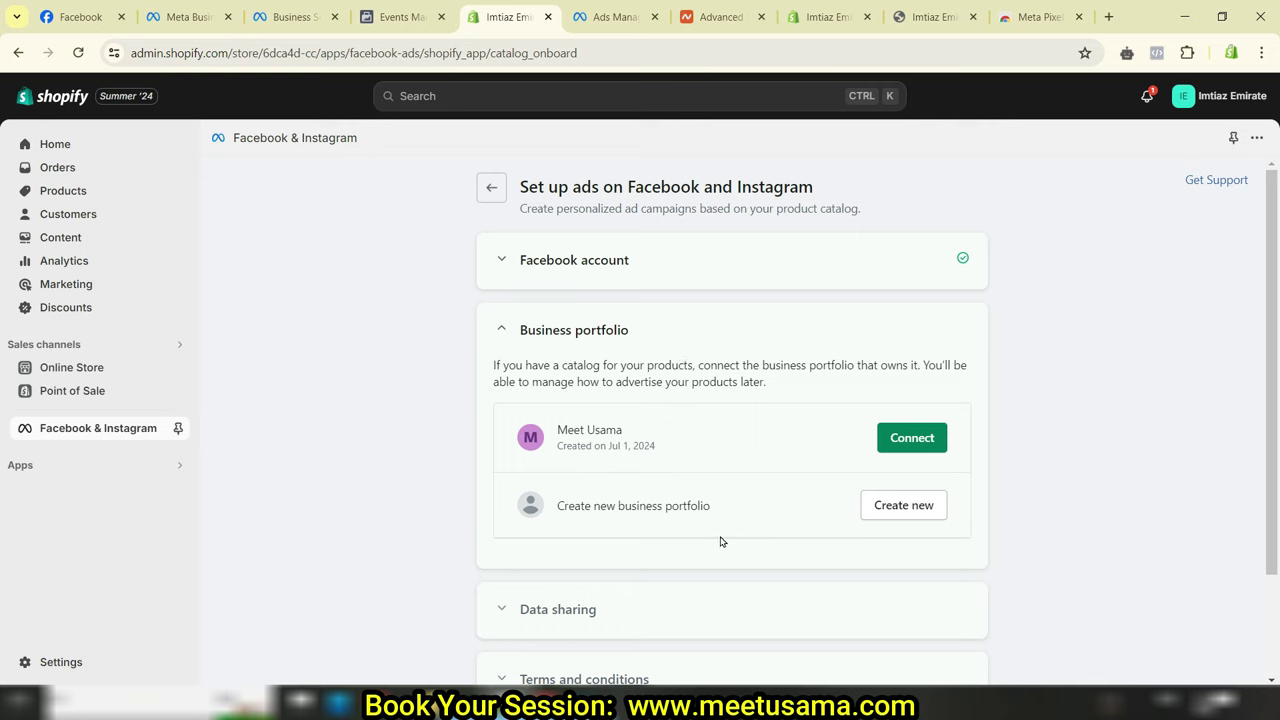
pyautogui.moveTo(569, 430); pyautogui.dragTo(604, 425)
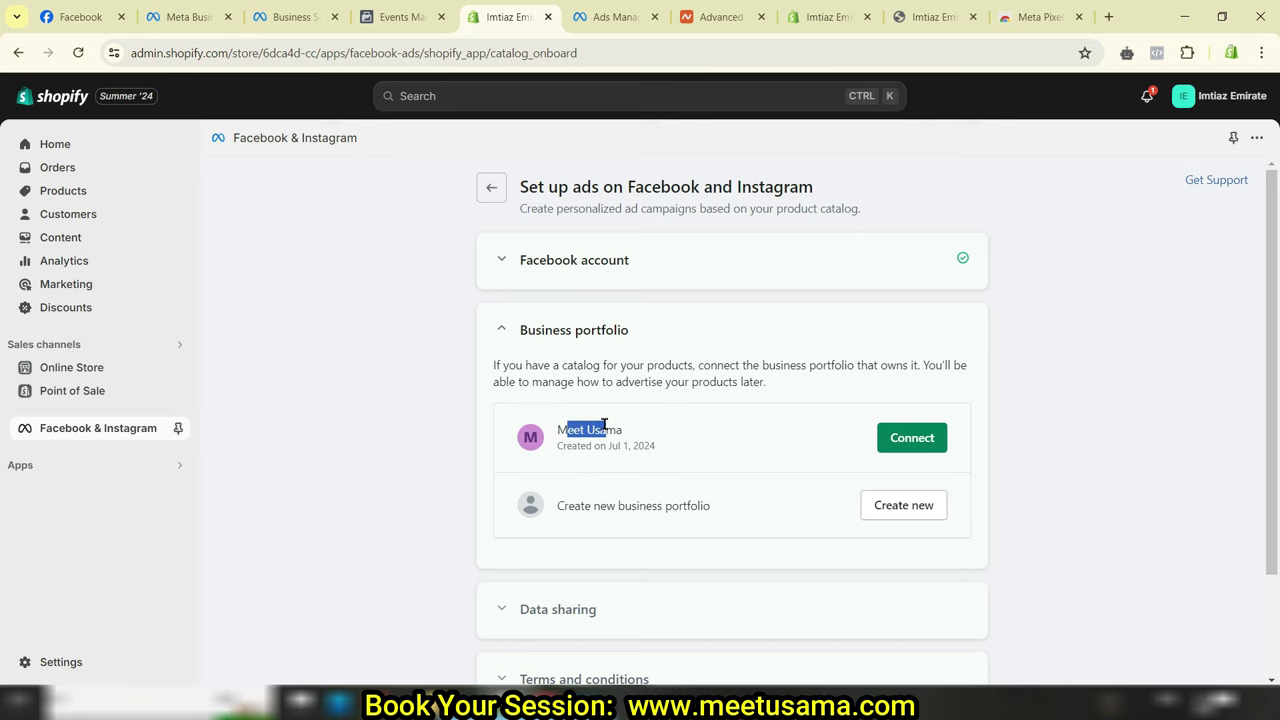
pyautogui.click(910, 440)
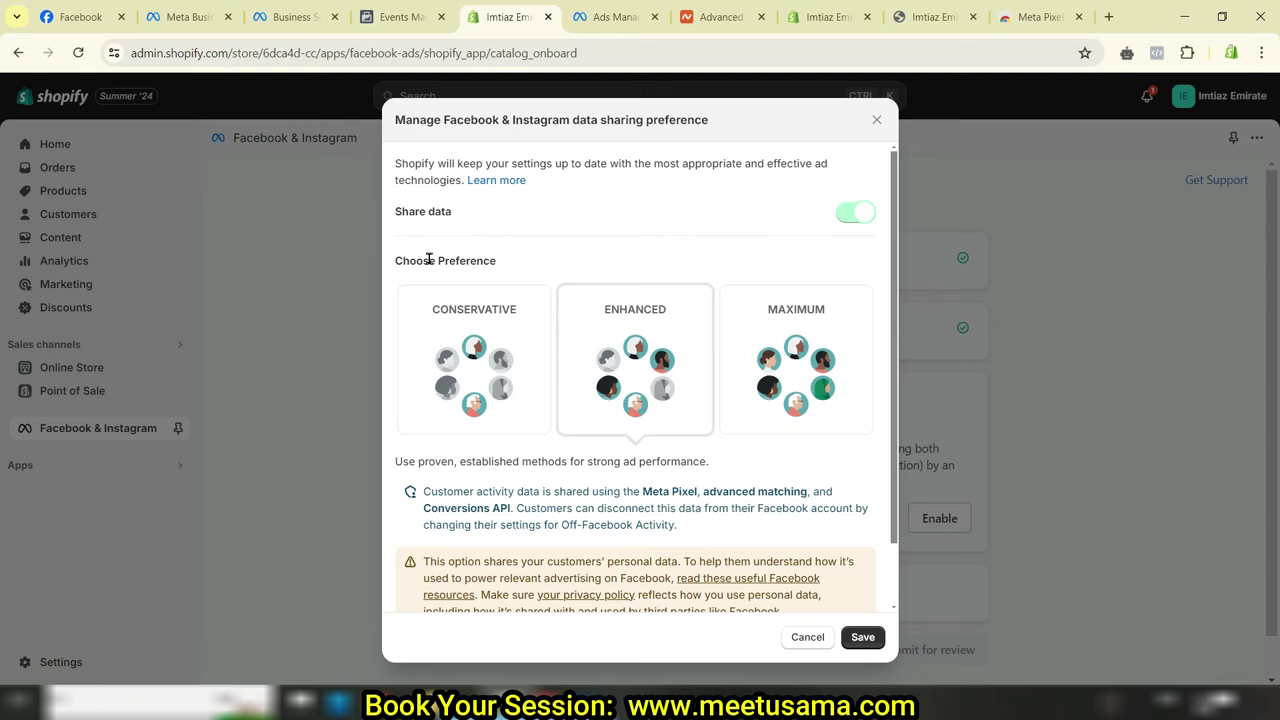
# - Set the Facebook & Instagram data sharing preference to Maximum and save it
pyautogui.moveTo(429, 259); pyautogui.dragTo(494, 262)
pyautogui.click(797, 337)
pyautogui.click(864, 642)
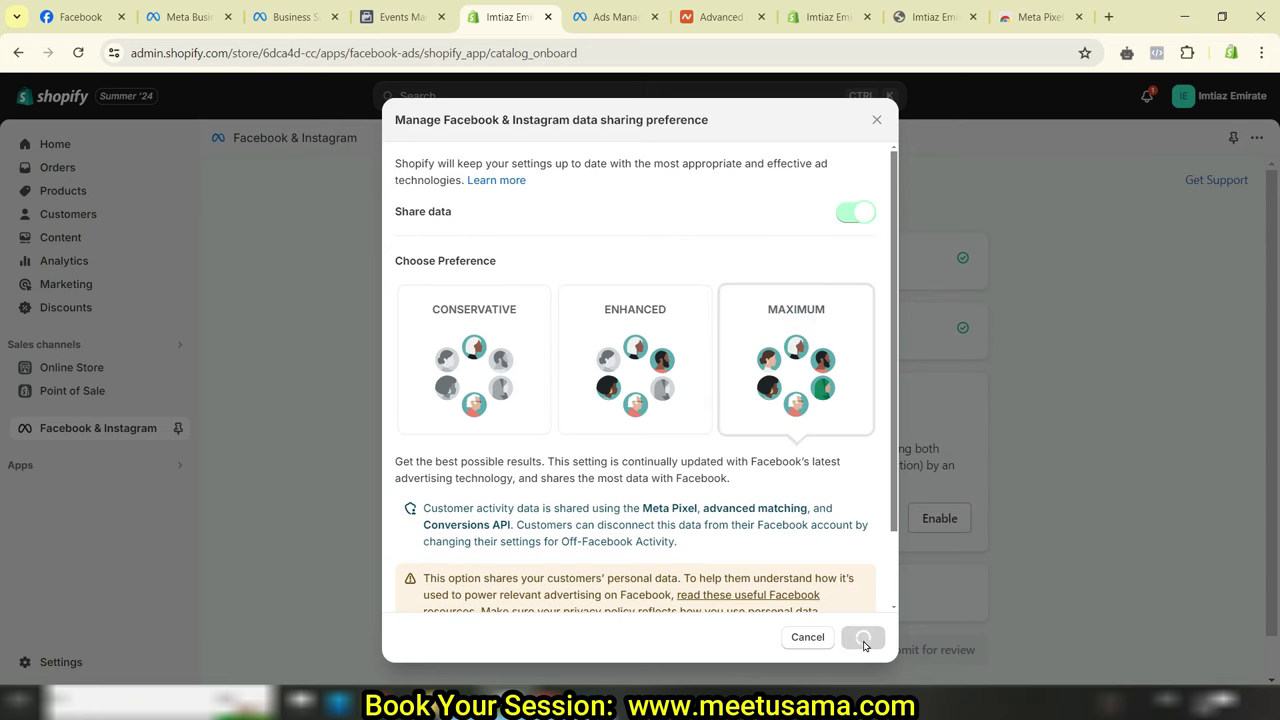
# - Connect the existing Meet Usama Pixel for customer tracking and confirm the data sharing section
pyautogui.scroll(-3, 1043, 463)
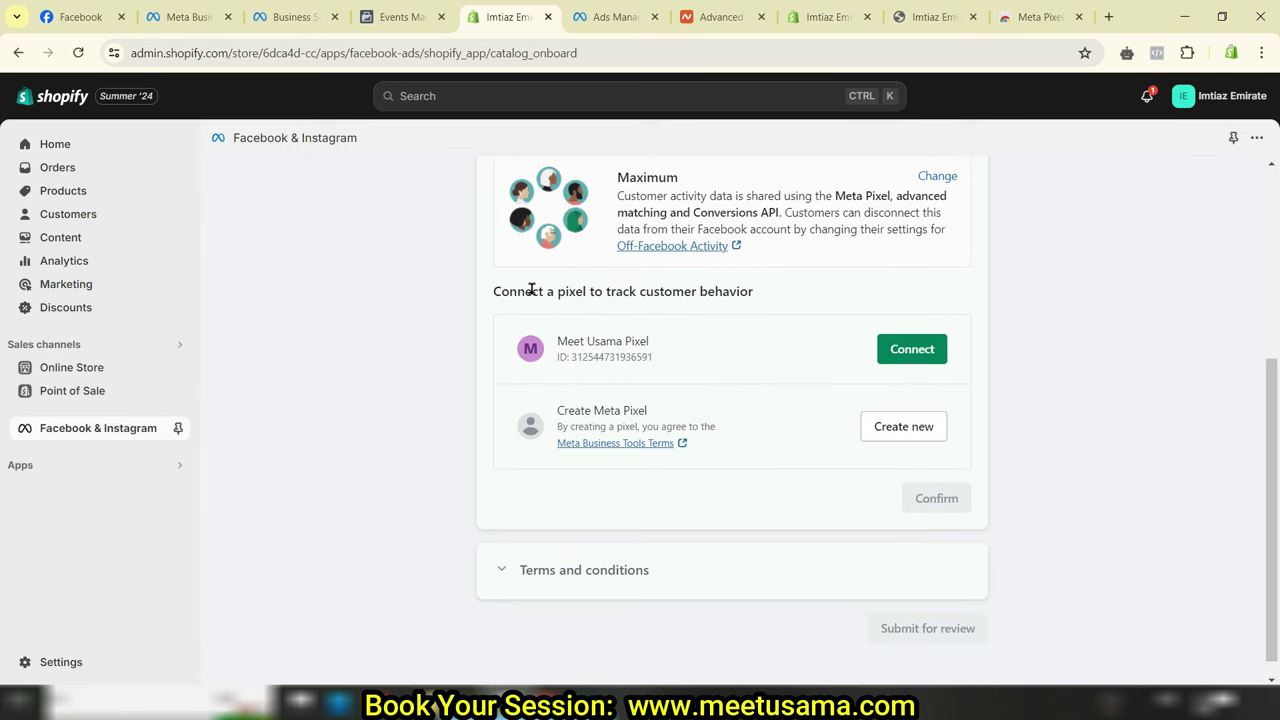
pyautogui.moveTo(531, 289); pyautogui.dragTo(636, 291)
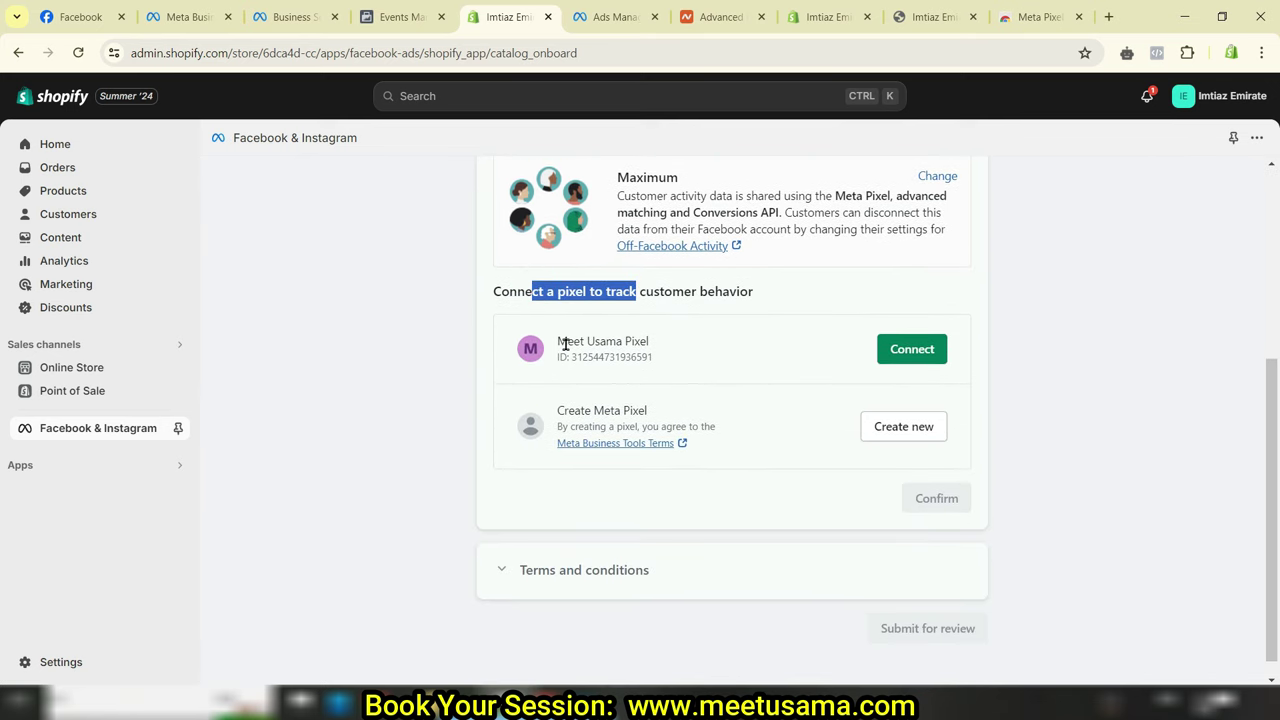
pyautogui.moveTo(558, 341); pyautogui.dragTo(645, 341)
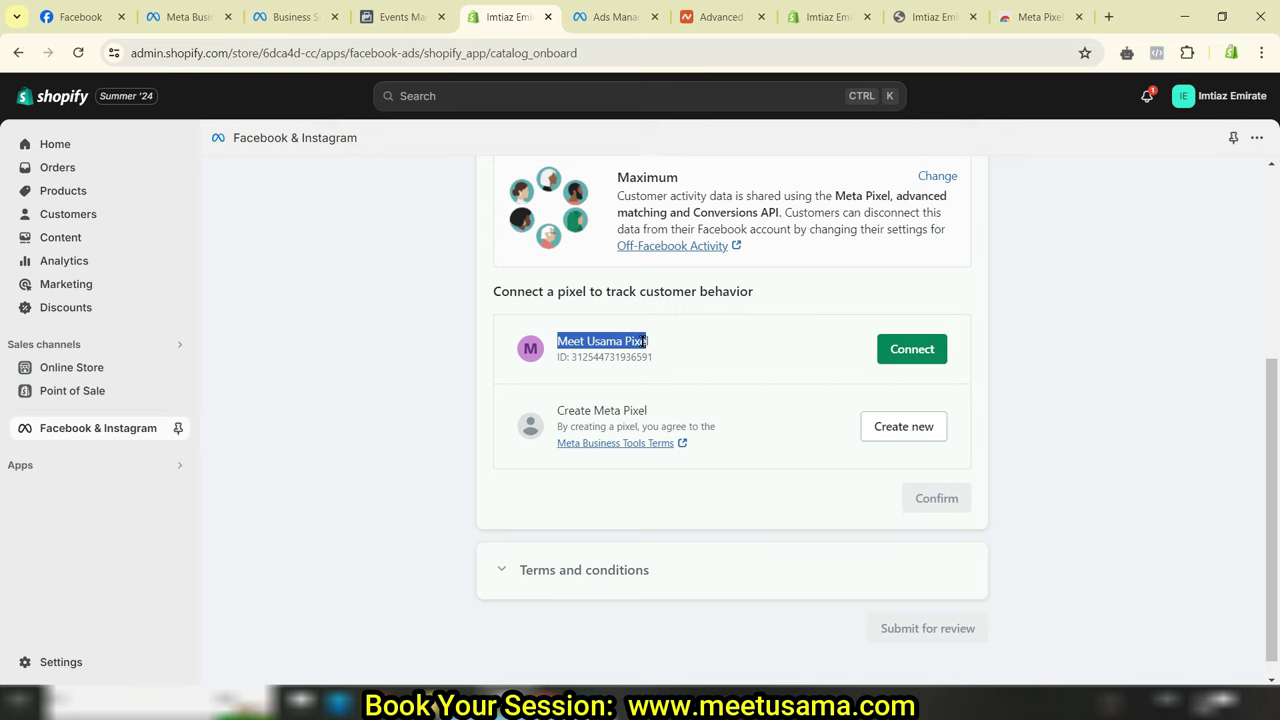
pyautogui.click(908, 352)
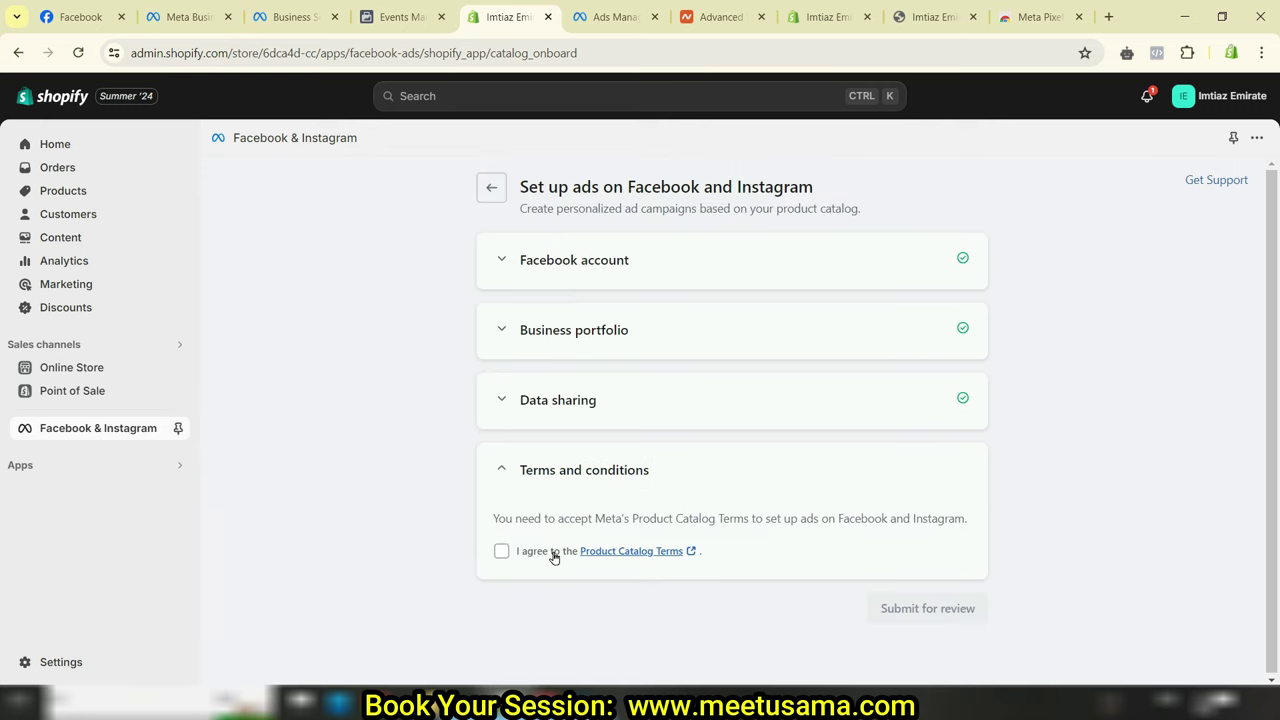
# - Agree to Meta's Product Catalog Terms and submit the Facebook and Instagram ads setup for review
pyautogui.click(501, 551)
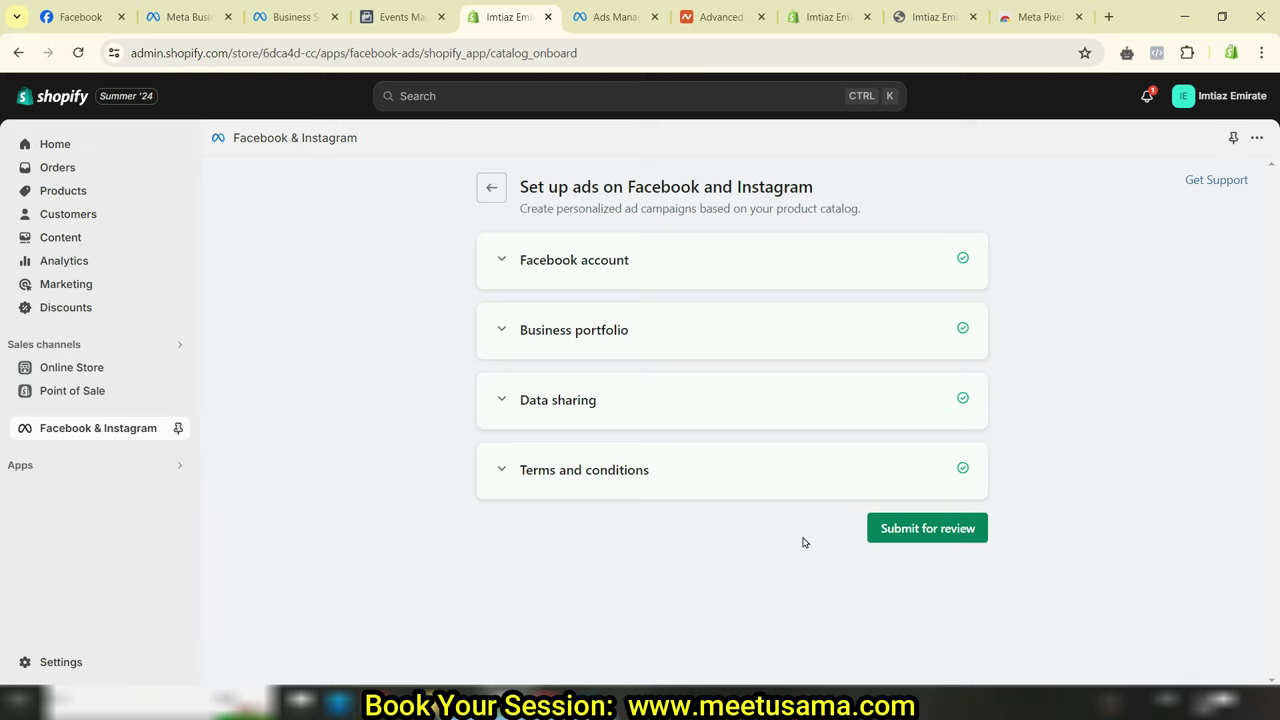
pyautogui.click(935, 530)
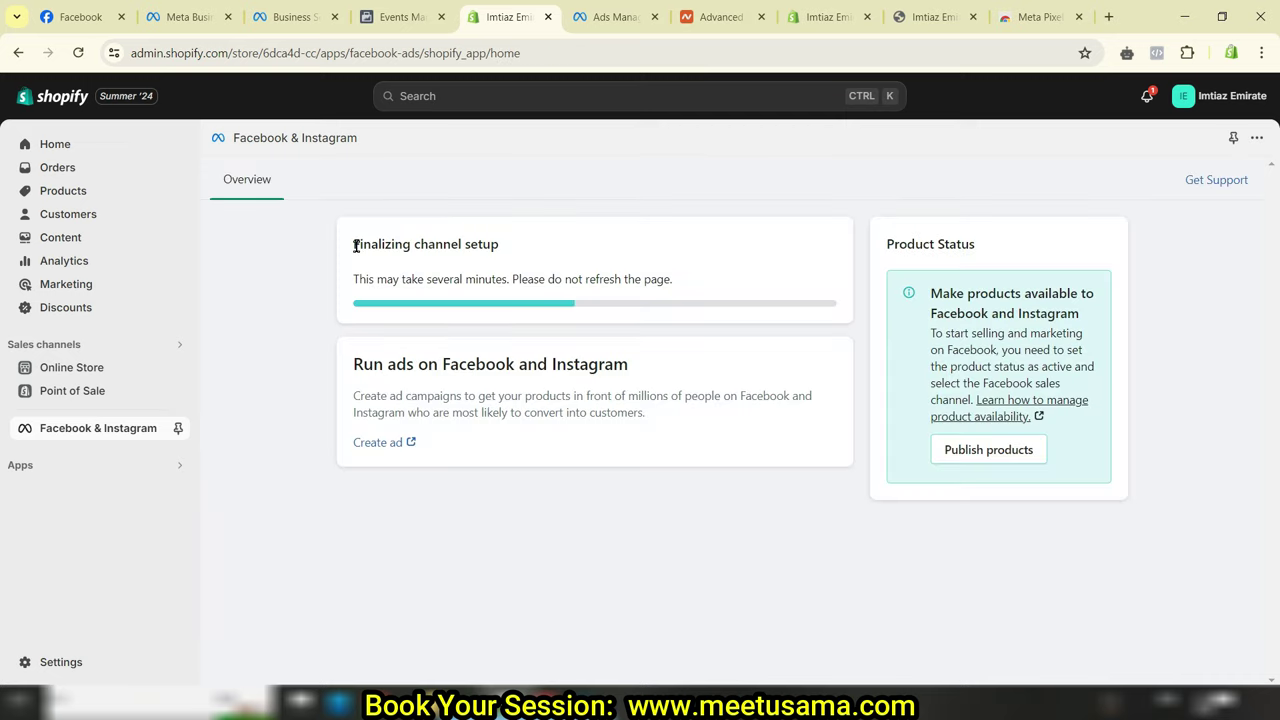
pyautogui.moveTo(356, 245); pyautogui.dragTo(501, 248)
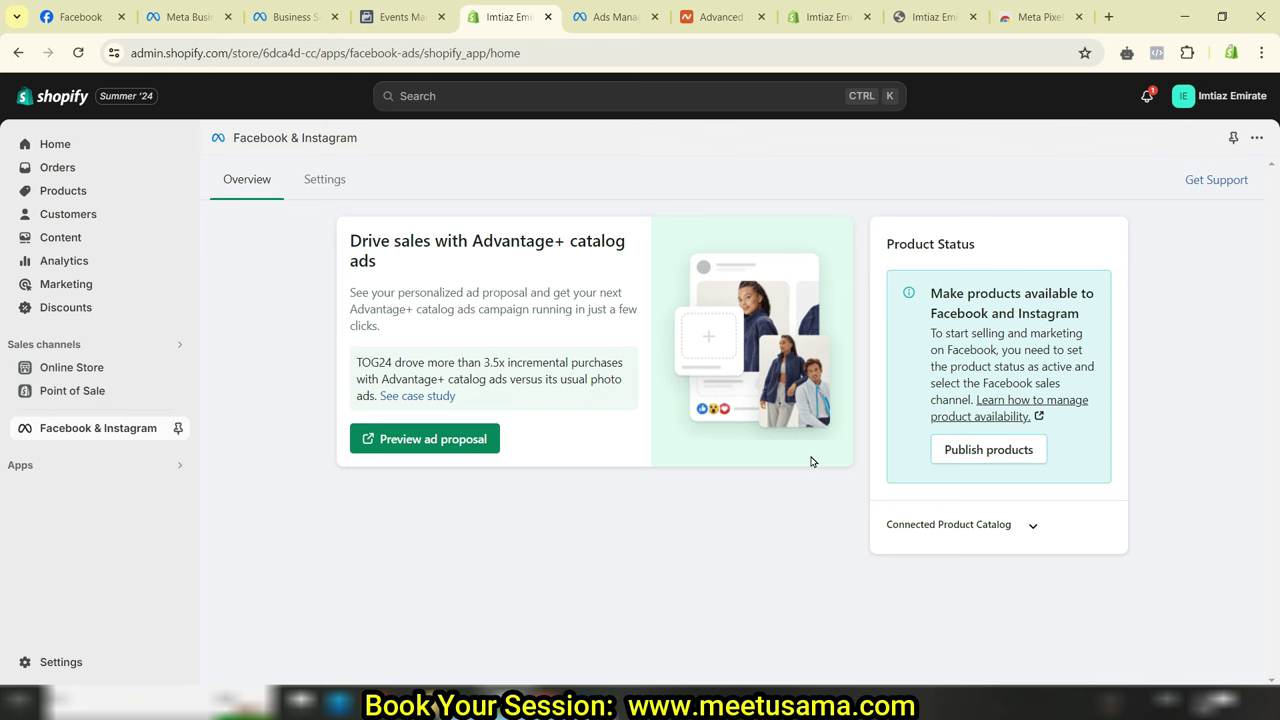
pyautogui.click(398, 17)
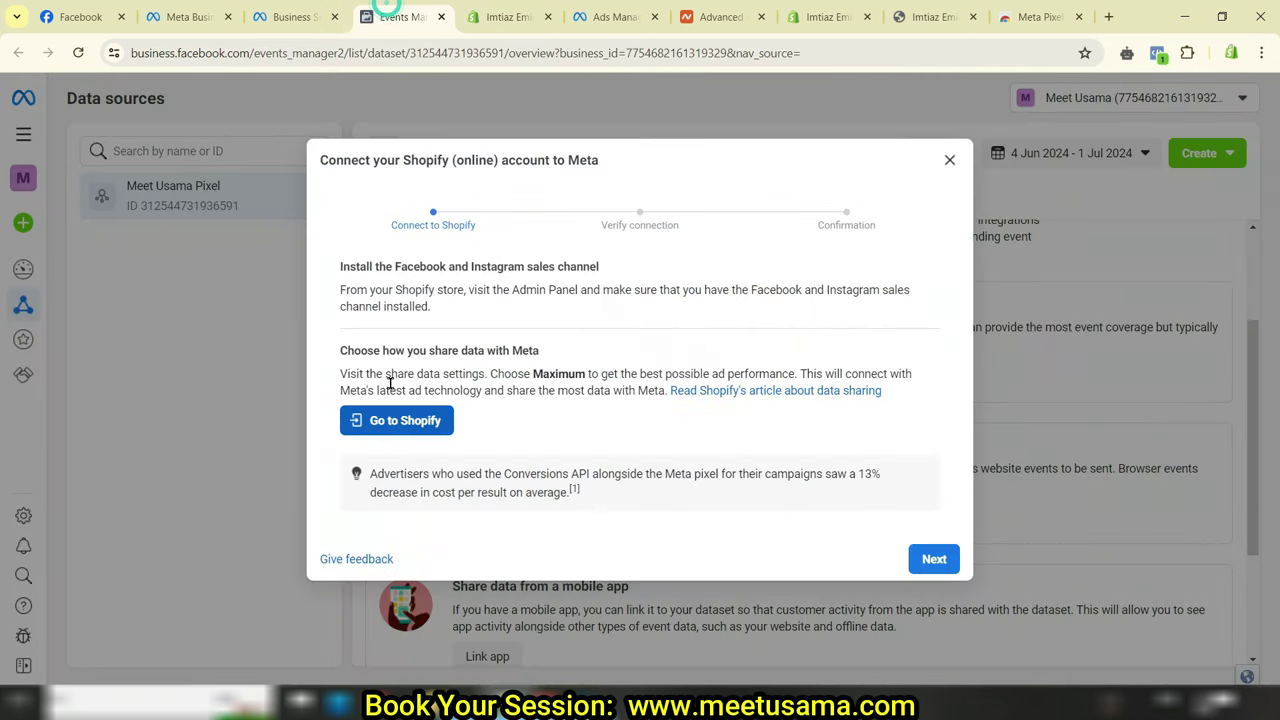
pyautogui.click(942, 560)
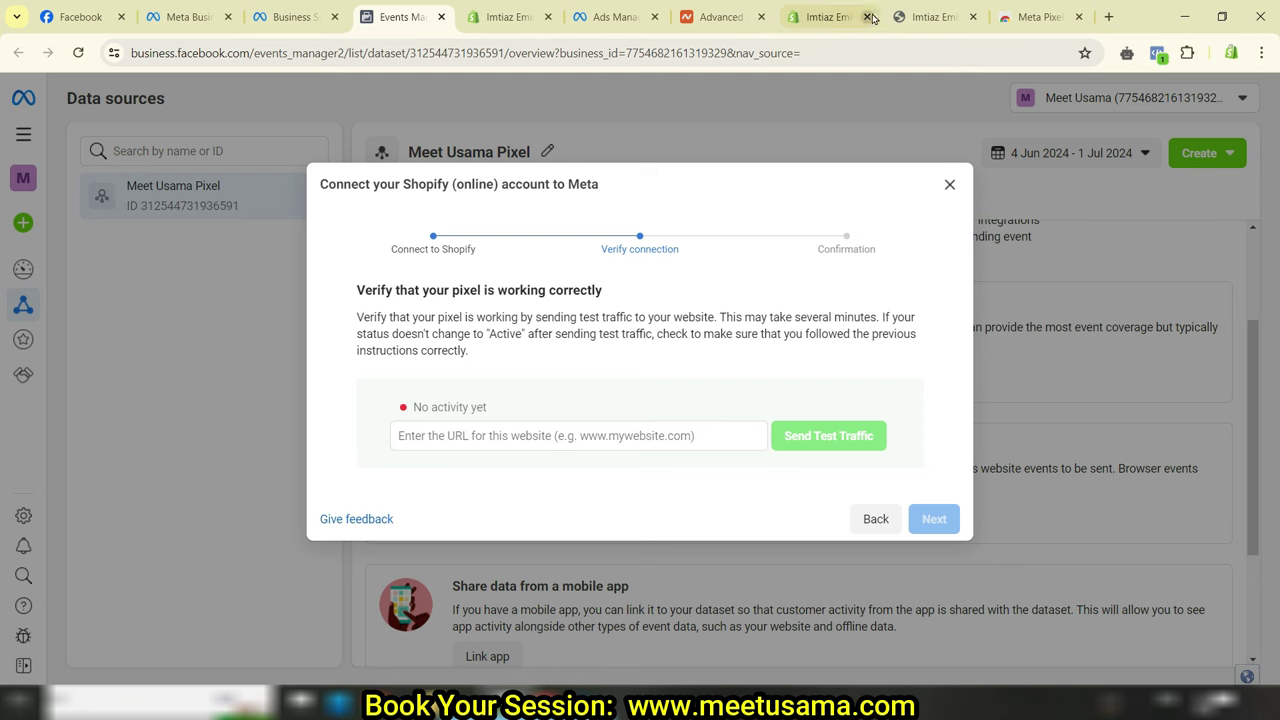
pyautogui.click(918, 17)
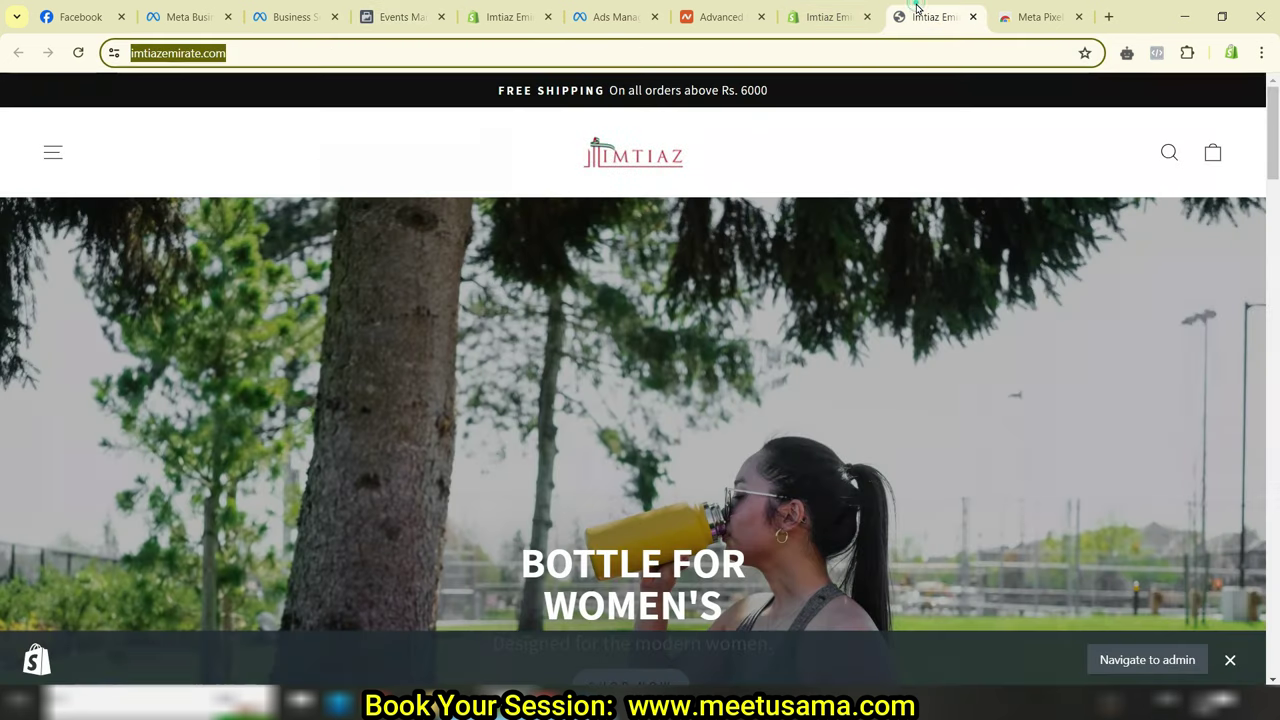
pyautogui.click(283, 45)
pyautogui.hotkey('ctrl', 'c')
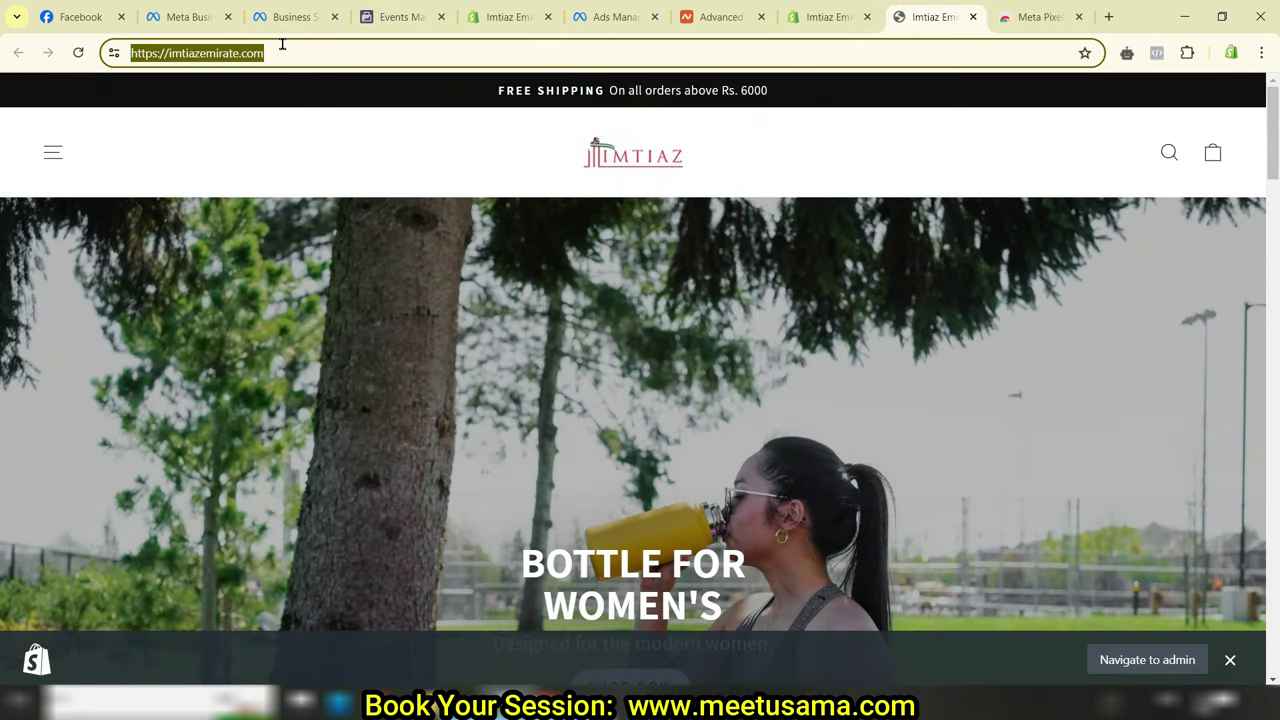
pyautogui.click(391, 27)
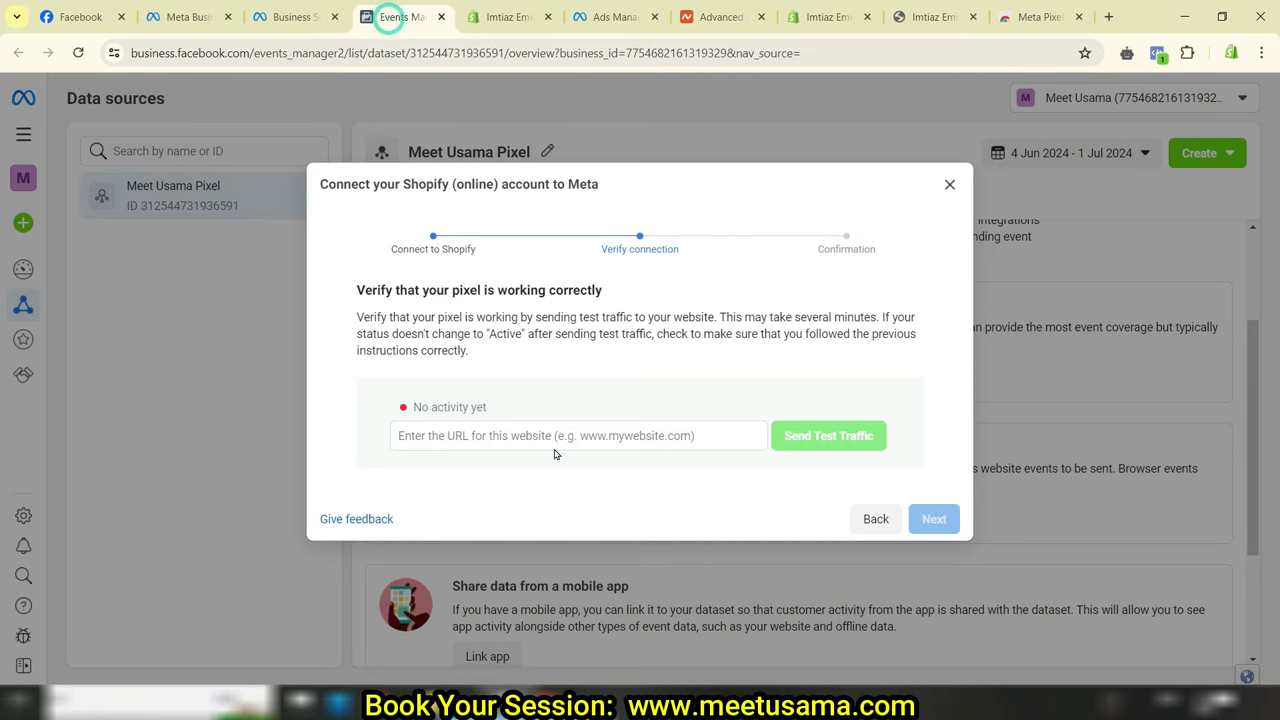
pyautogui.click(517, 435)
pyautogui.hotkey('ctrl', 'v')
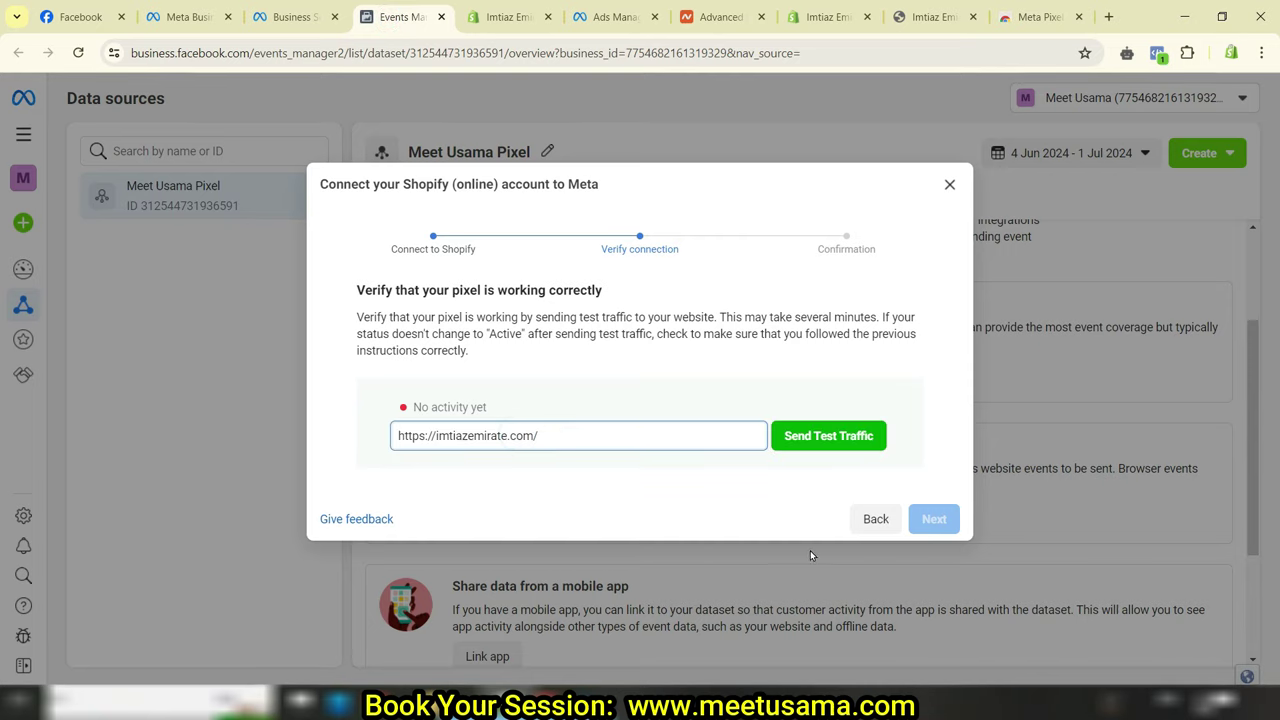
pyautogui.click(845, 440)
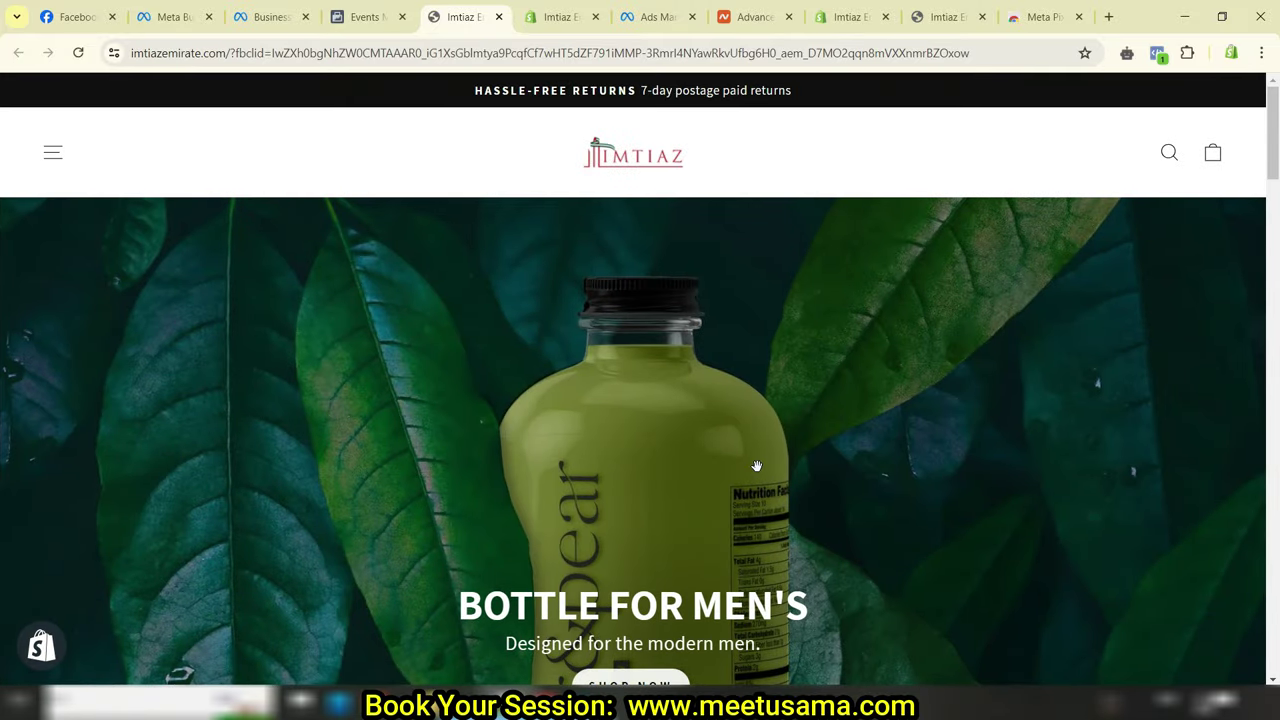
# - Browse the opened storefront homepage down to its footer and follow a navigation menu link to generate pixel traffic
pyautogui.scroll(-3, 751, 457)
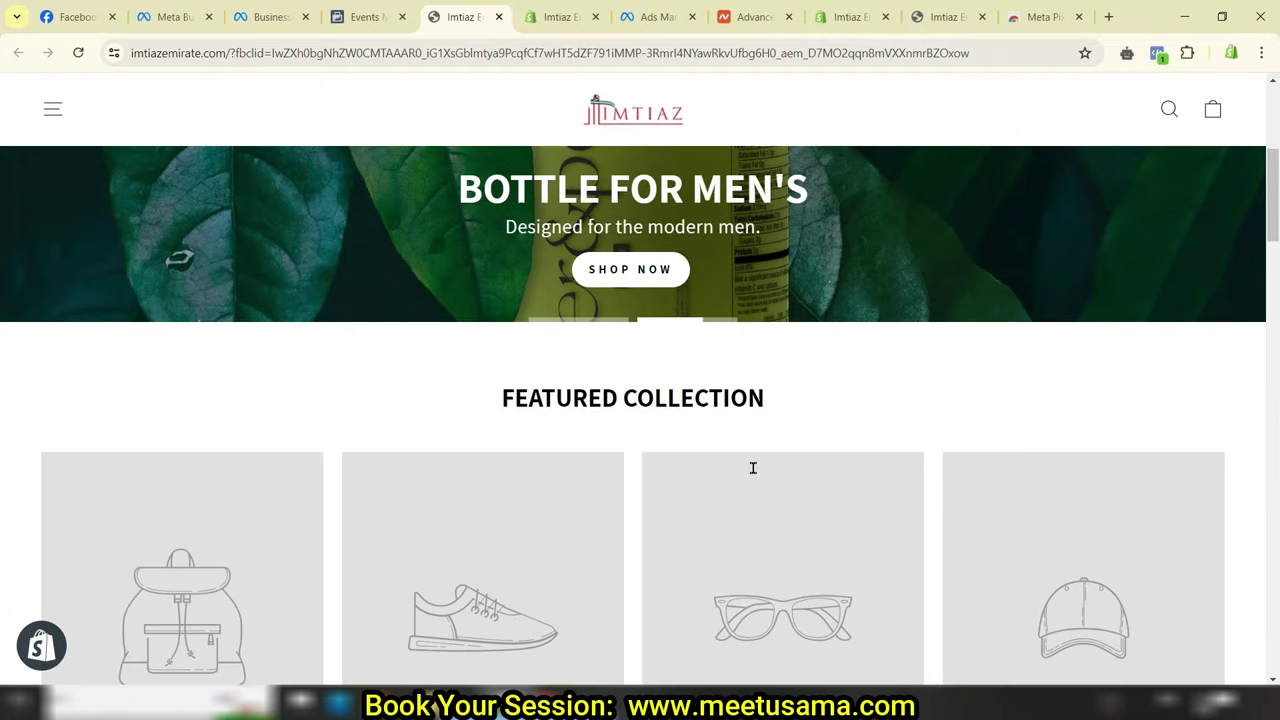
pyautogui.scroll(3, 751, 466)
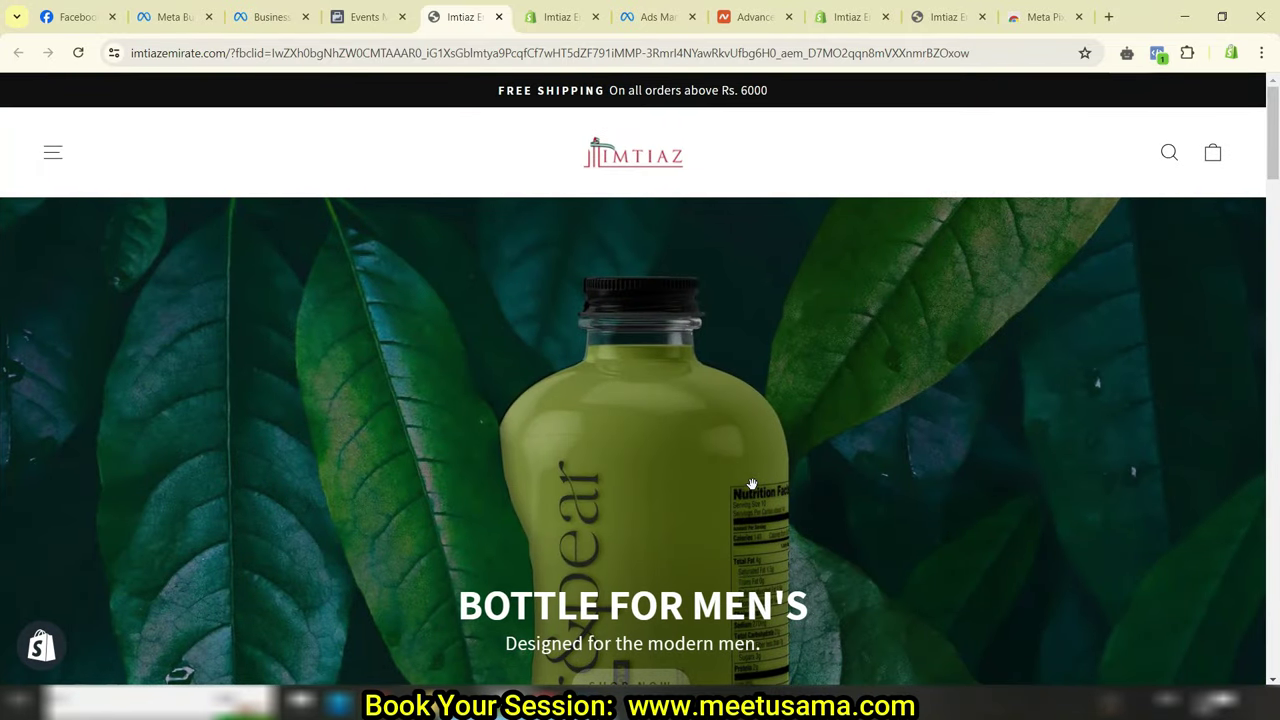
pyautogui.scroll(-3, 754, 484)
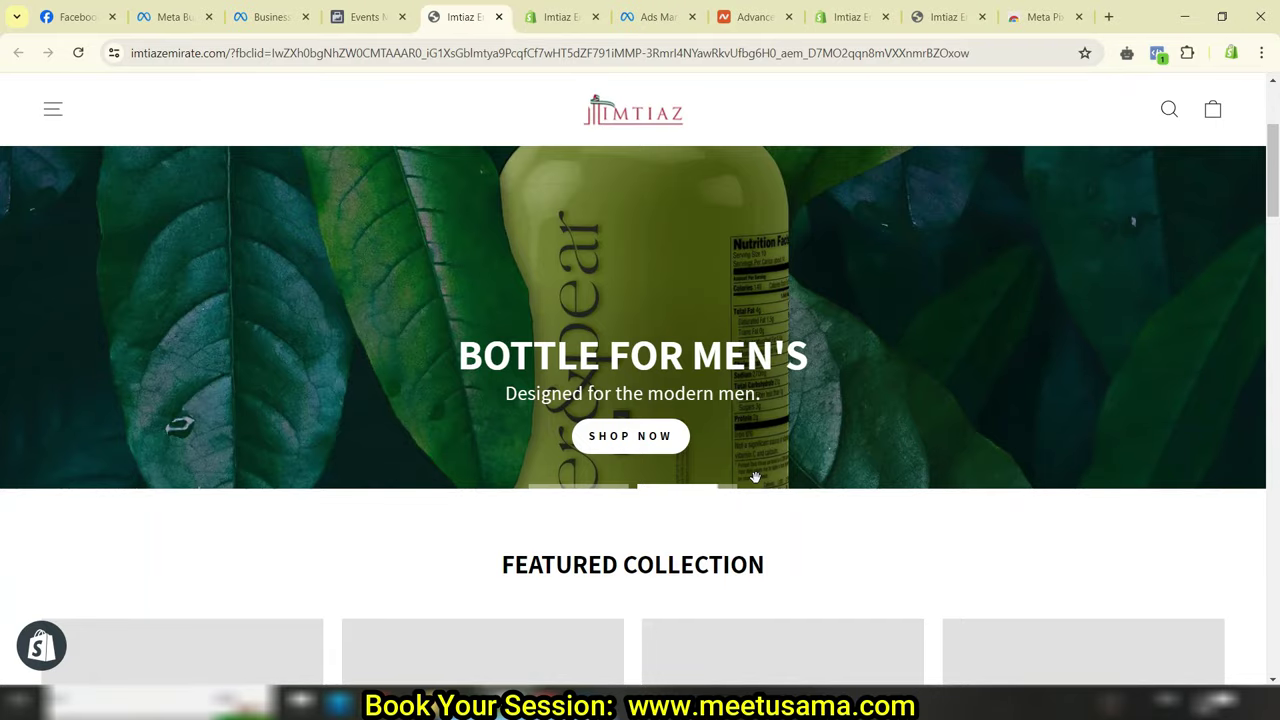
pyautogui.scroll(-8, 755, 479)
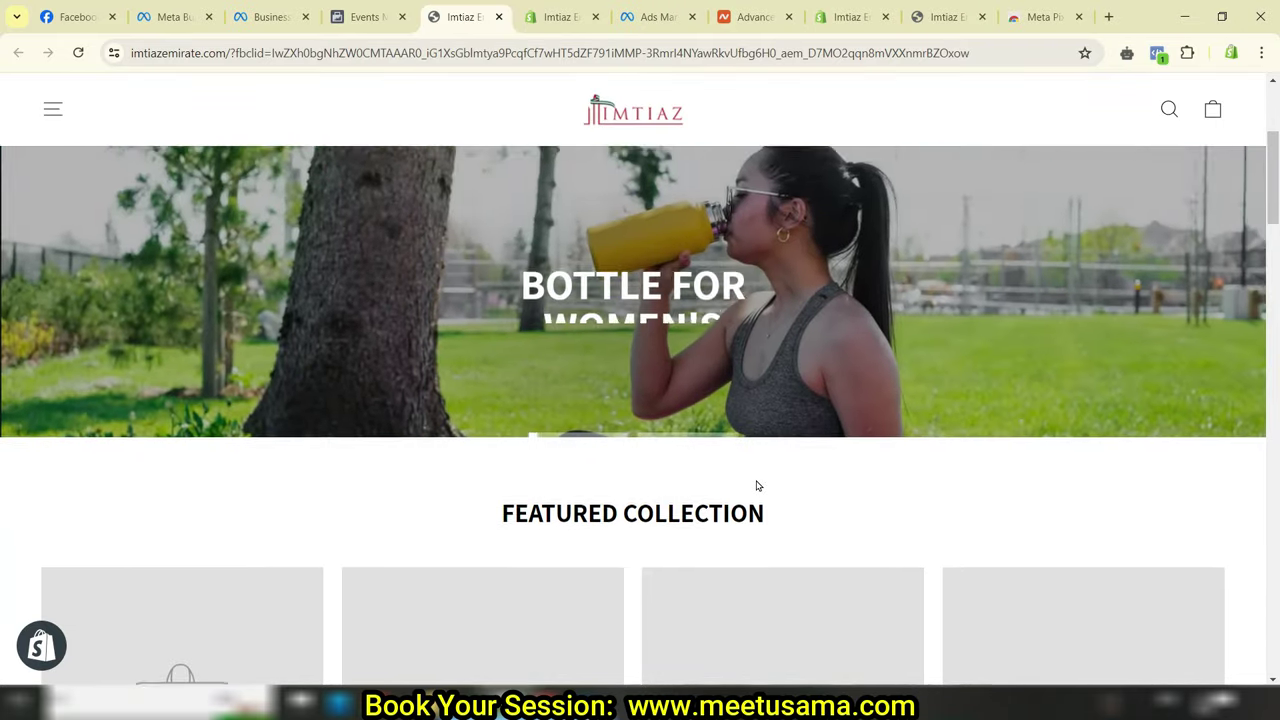
pyautogui.scroll(4, 756, 486)
pyautogui.scroll(-15, 756, 486)
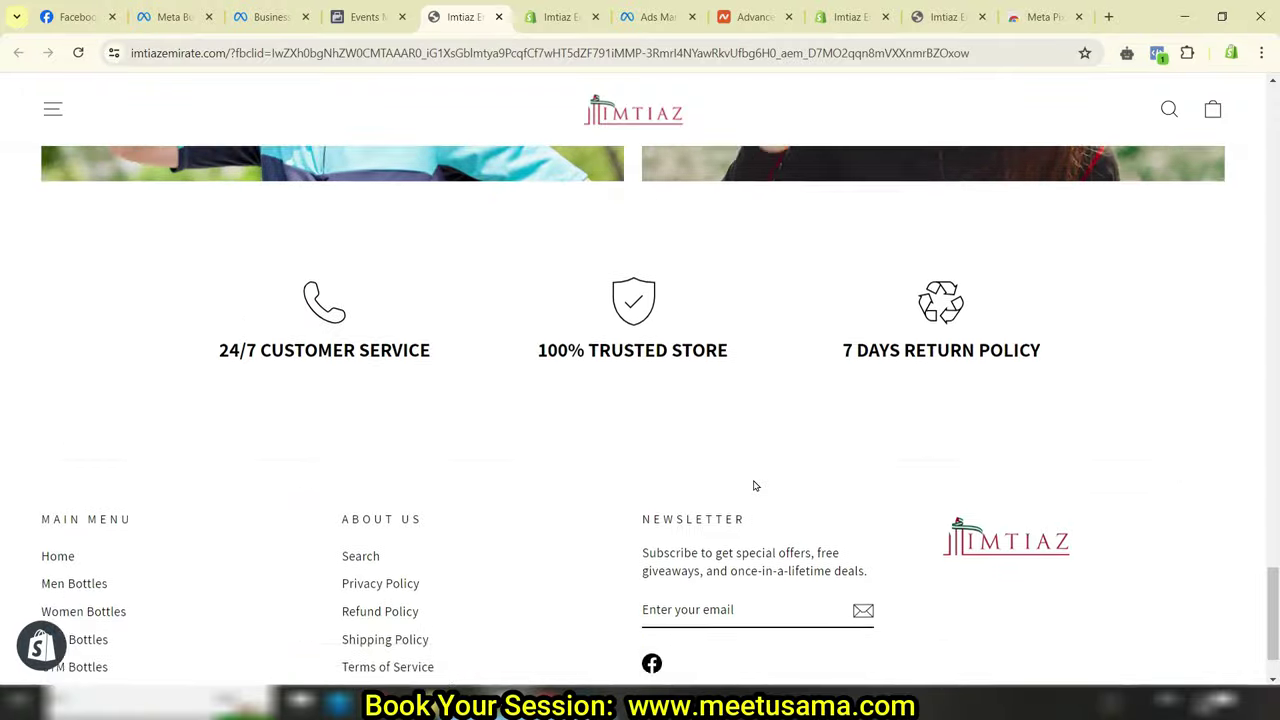
pyautogui.scroll(10, 755, 486)
pyautogui.click(40, 122)
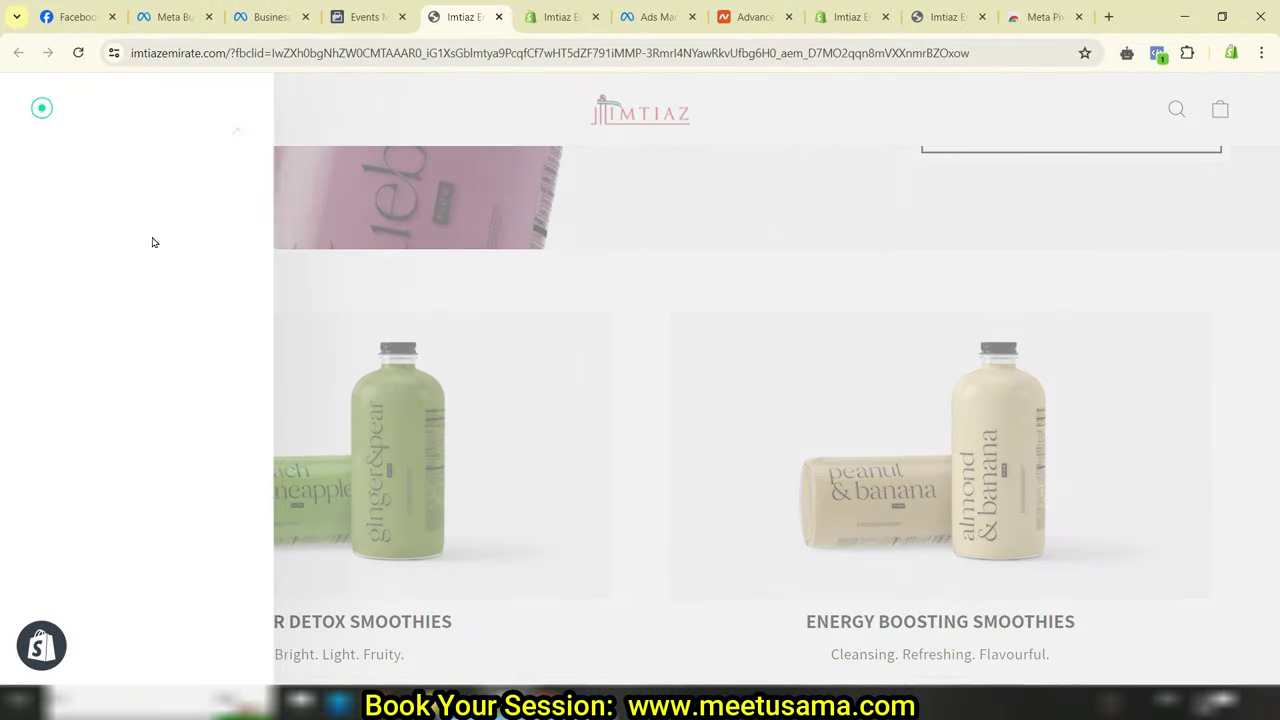
pyautogui.click(95, 260)
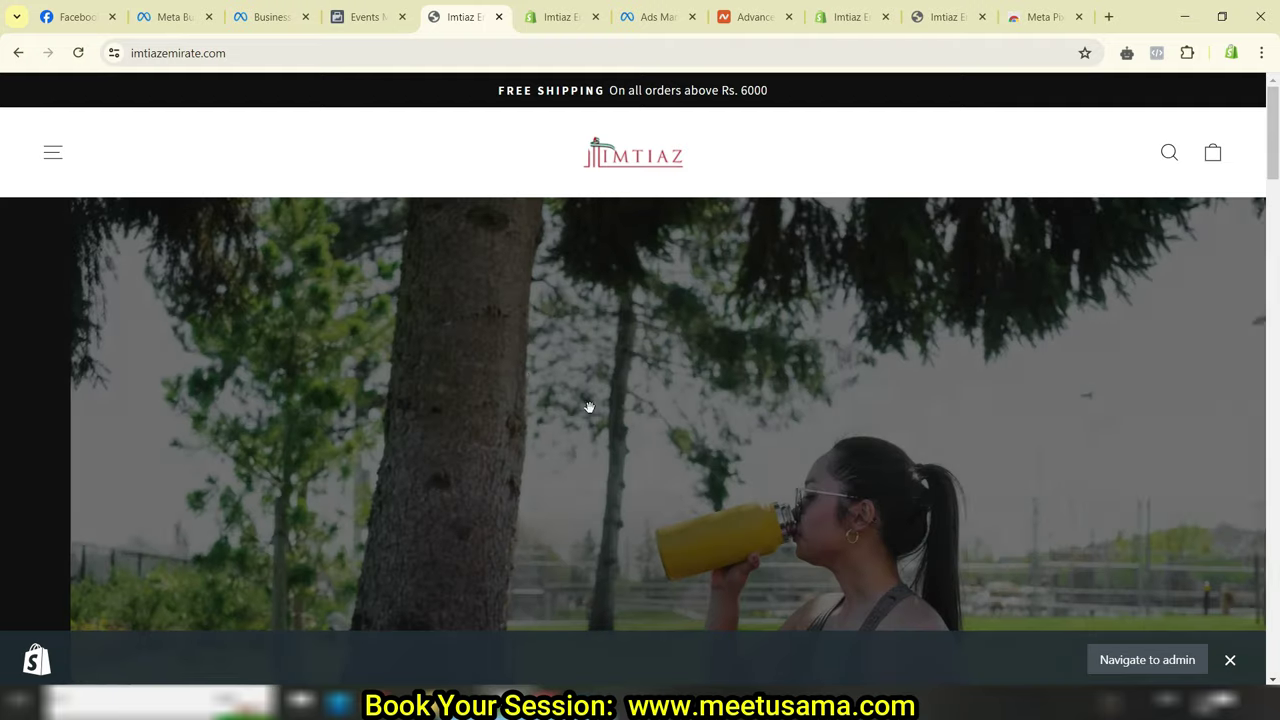
pyautogui.scroll(-1, 680, 393)
pyautogui.scroll(-1, 680, 393)
pyautogui.scroll(3, 126, 171)
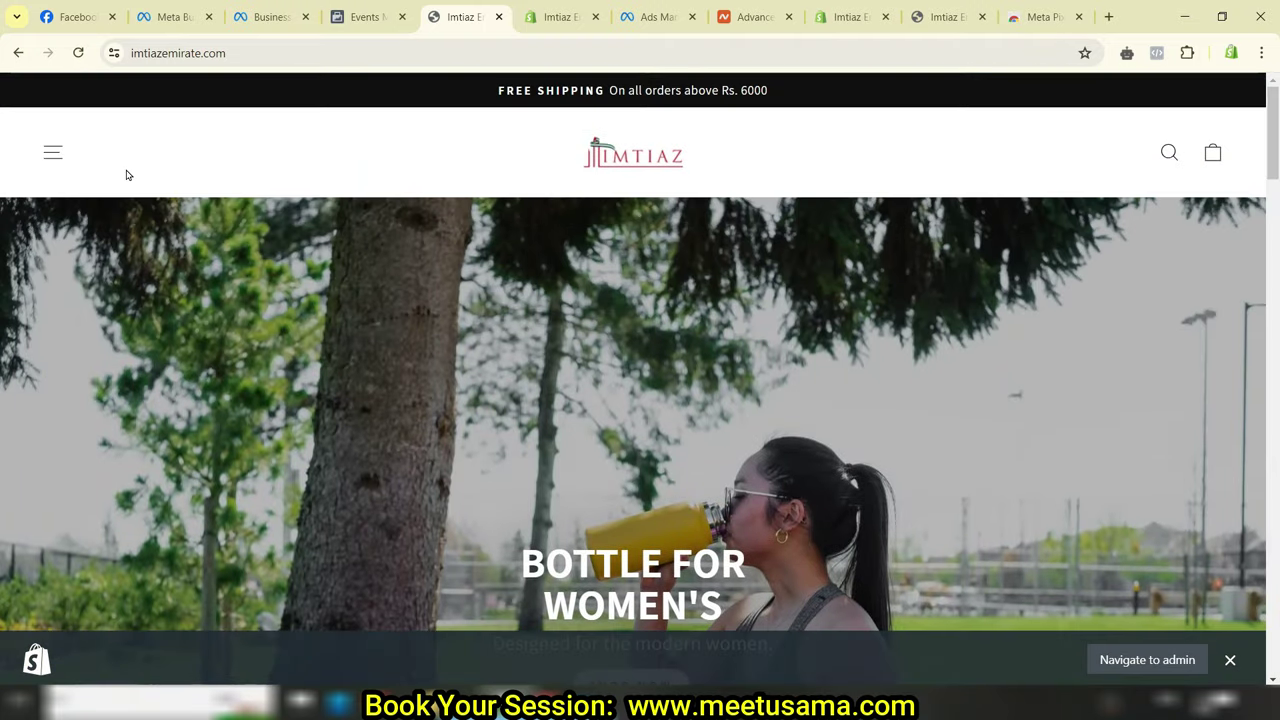
# - Return to Events Manager, advance the Shopify connection to Confirmation, and choose to test the events in Events Manager
pyautogui.click(362, 12)
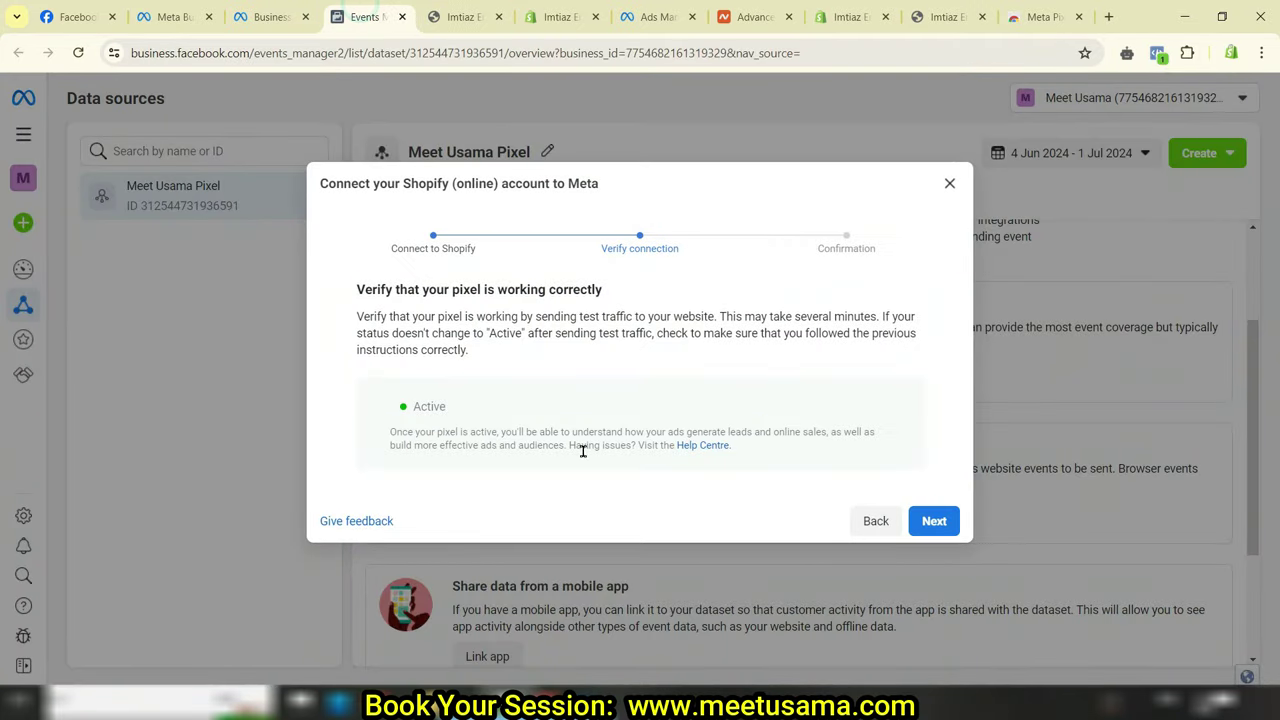
pyautogui.doubleClick(423, 405)
pyautogui.click(933, 521)
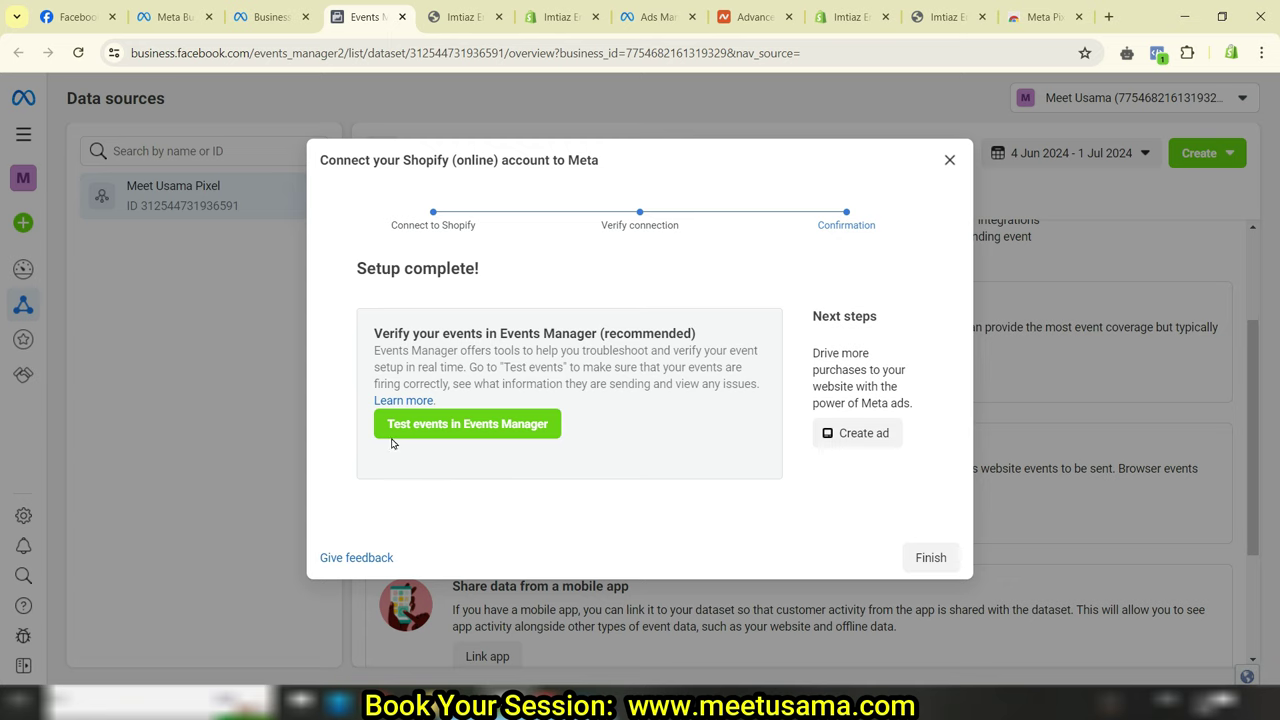
pyautogui.click(487, 430)
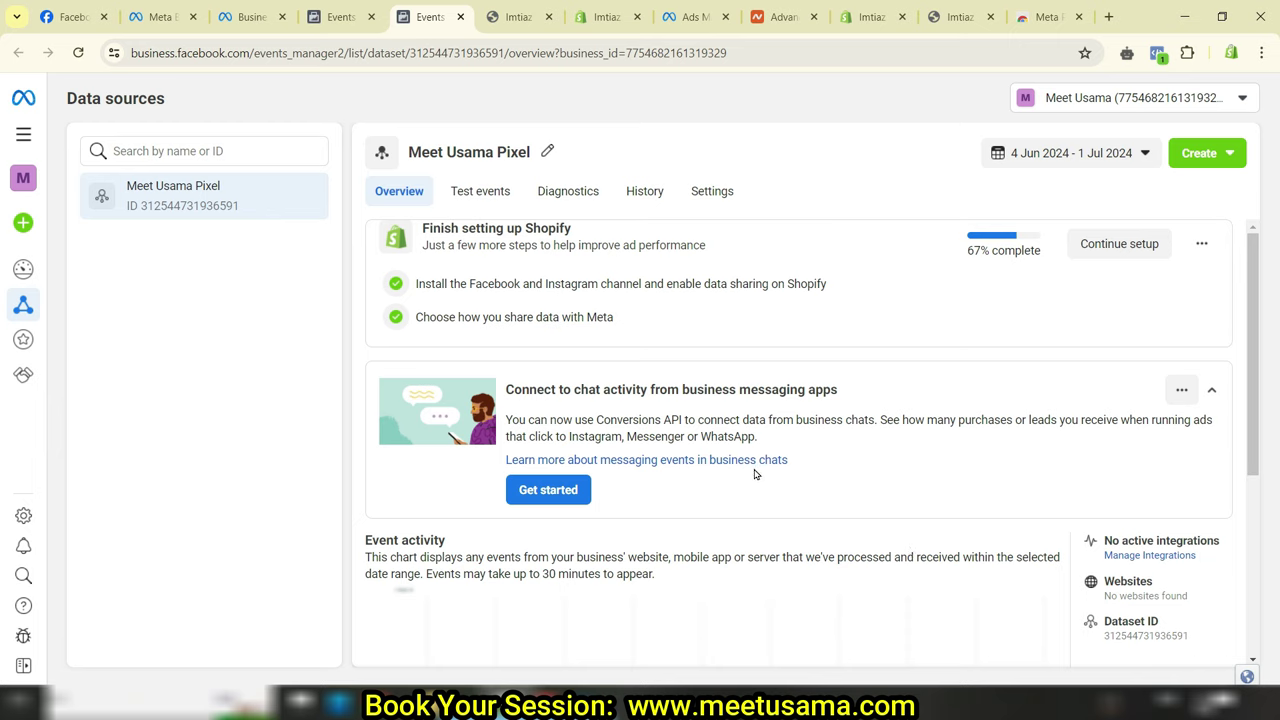
# - Review the integrations, websites and event activity in the Meet Usama Pixel overview, and go to its test events page
pyautogui.moveTo(1110, 540); pyautogui.dragTo(1208, 540)
pyautogui.moveTo(1110, 595); pyautogui.dragTo(1196, 600)
pyautogui.scroll(-4, 781, 524)
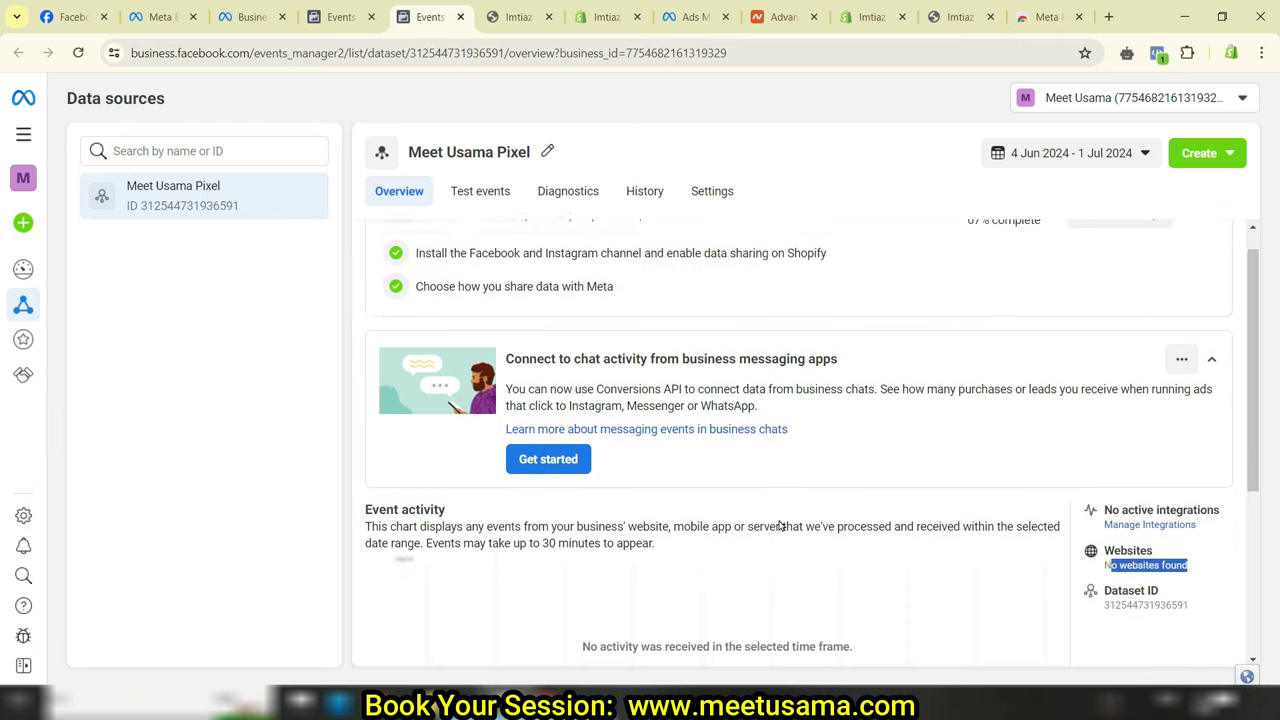
pyautogui.scroll(3, 777, 520)
pyautogui.scroll(-1, 780, 524)
pyautogui.scroll(-1, 780, 525)
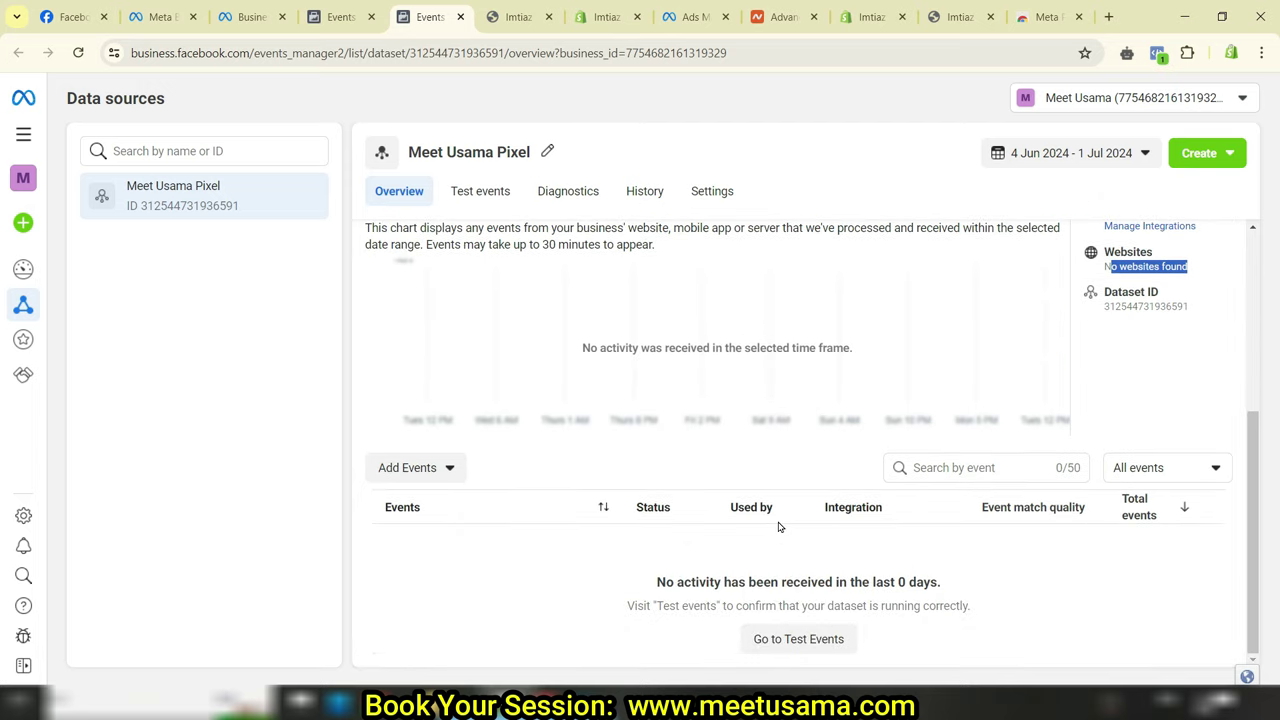
pyautogui.click(820, 642)
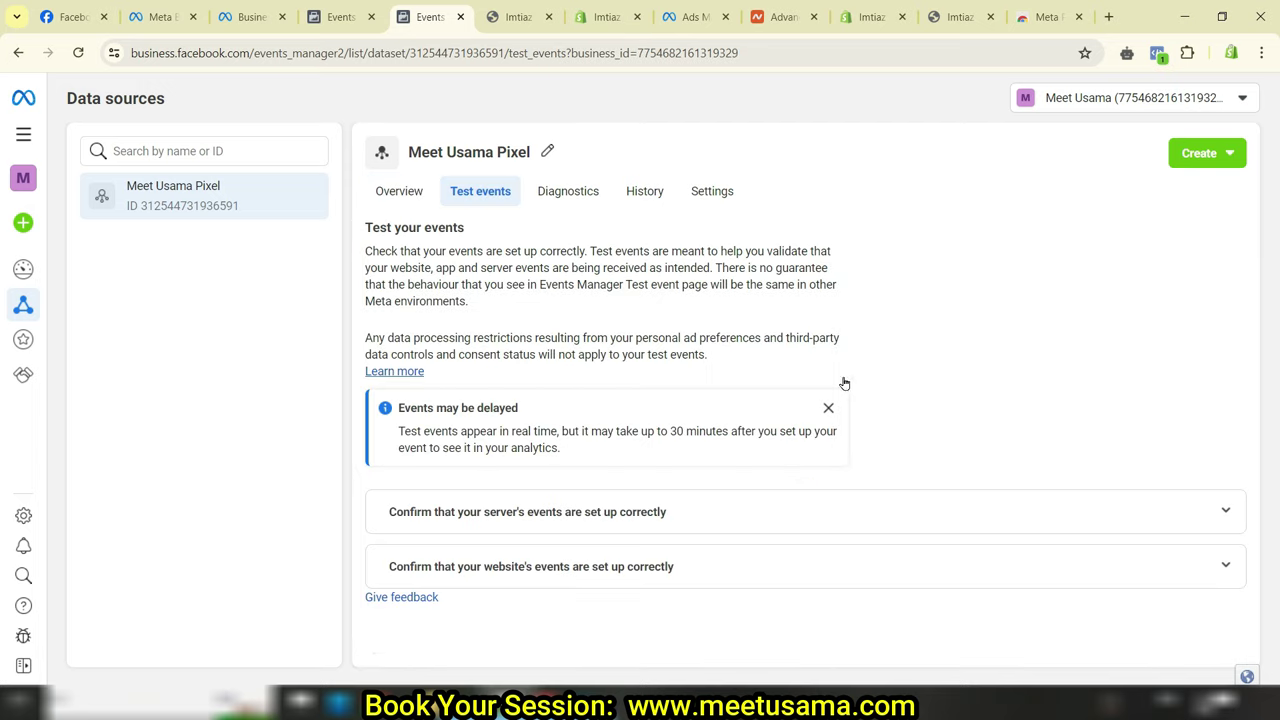
# - Turn on Automatic website matching in the Meet Usama Pixel's settings
pyautogui.click(708, 193)
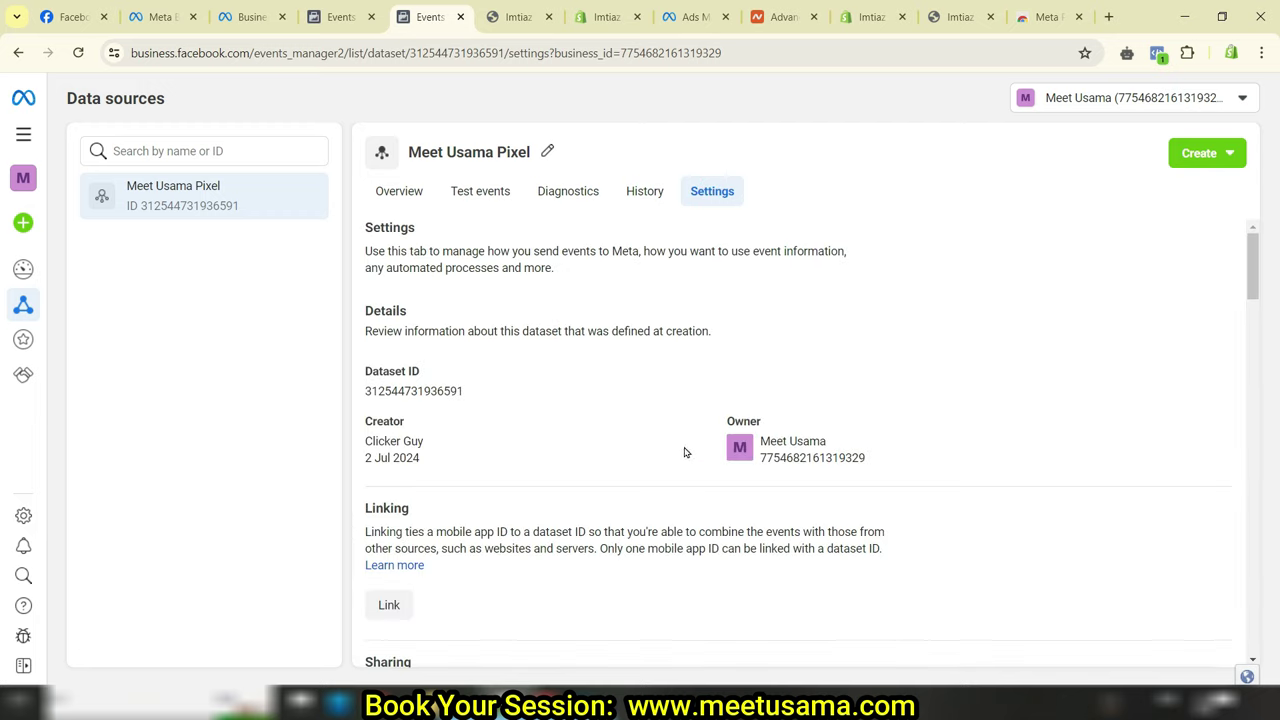
pyautogui.scroll(-4, 526, 410)
pyautogui.scroll(-8, 527, 413)
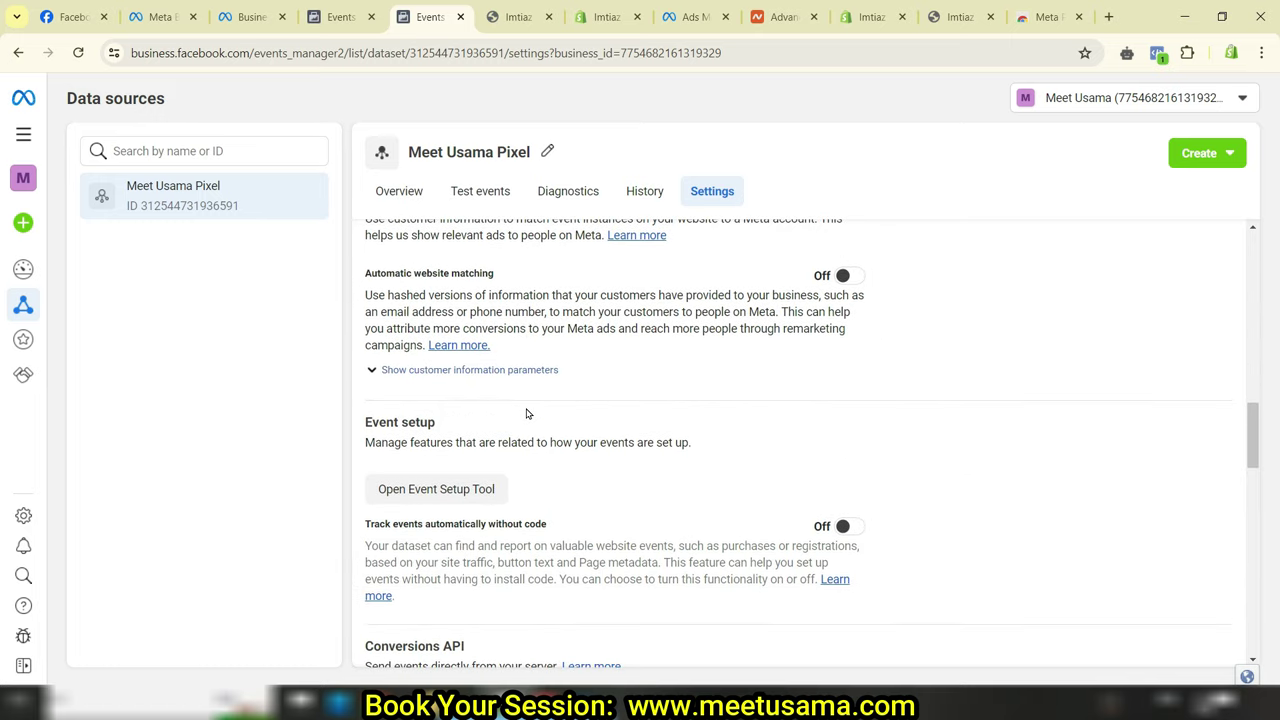
pyautogui.scroll(2, 510, 413)
pyautogui.moveTo(372, 355); pyautogui.dragTo(451, 355)
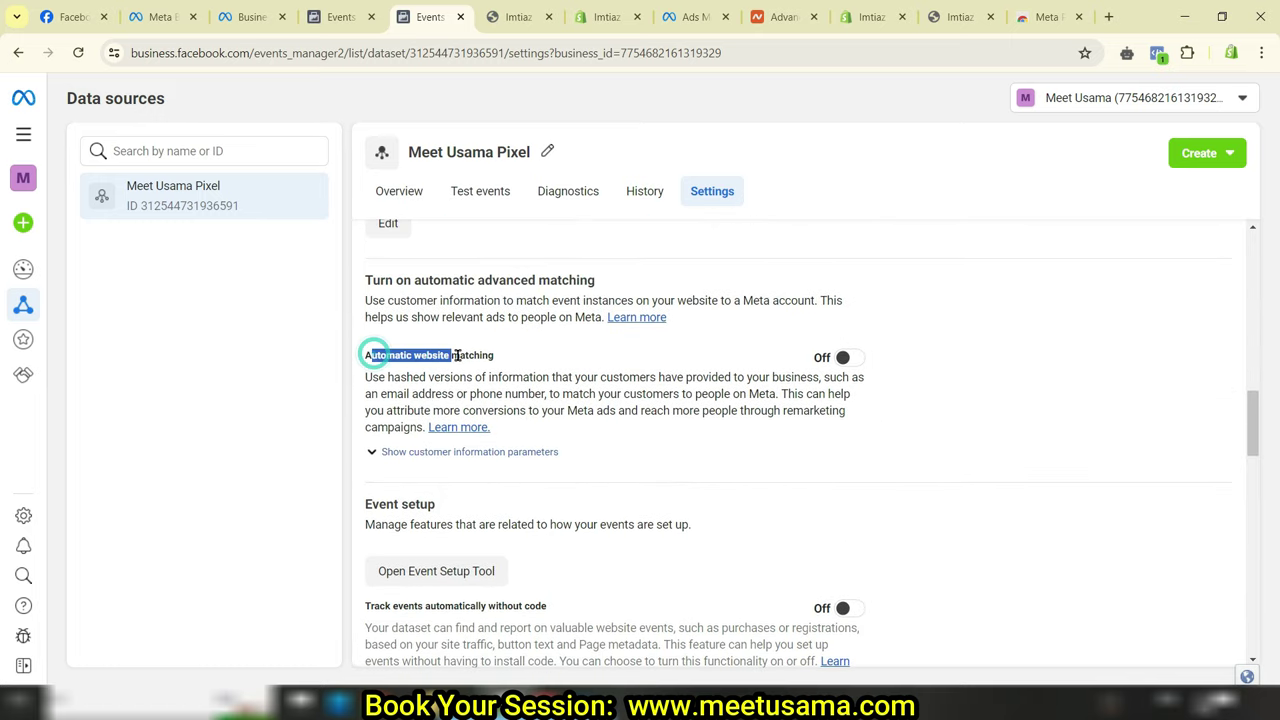
pyautogui.click(843, 358)
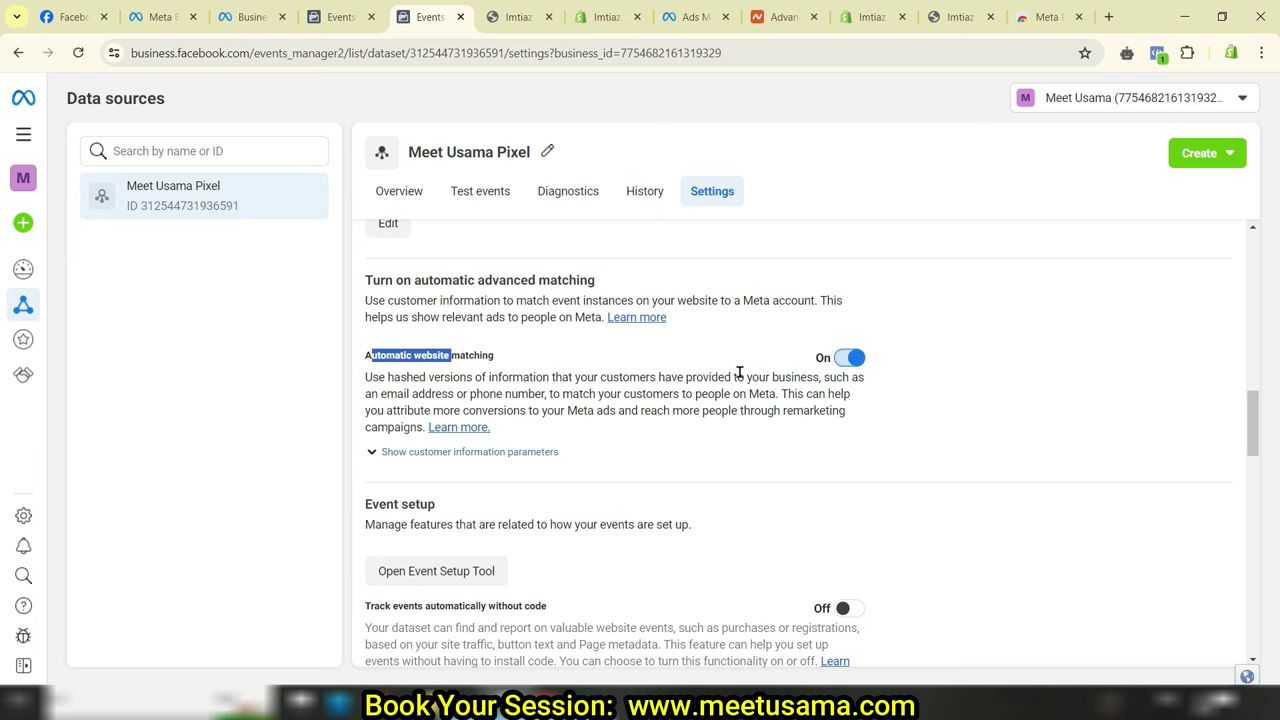
# - Turn on Track events automatically without code in the pixel's event setup
pyautogui.scroll(-6, 731, 411)
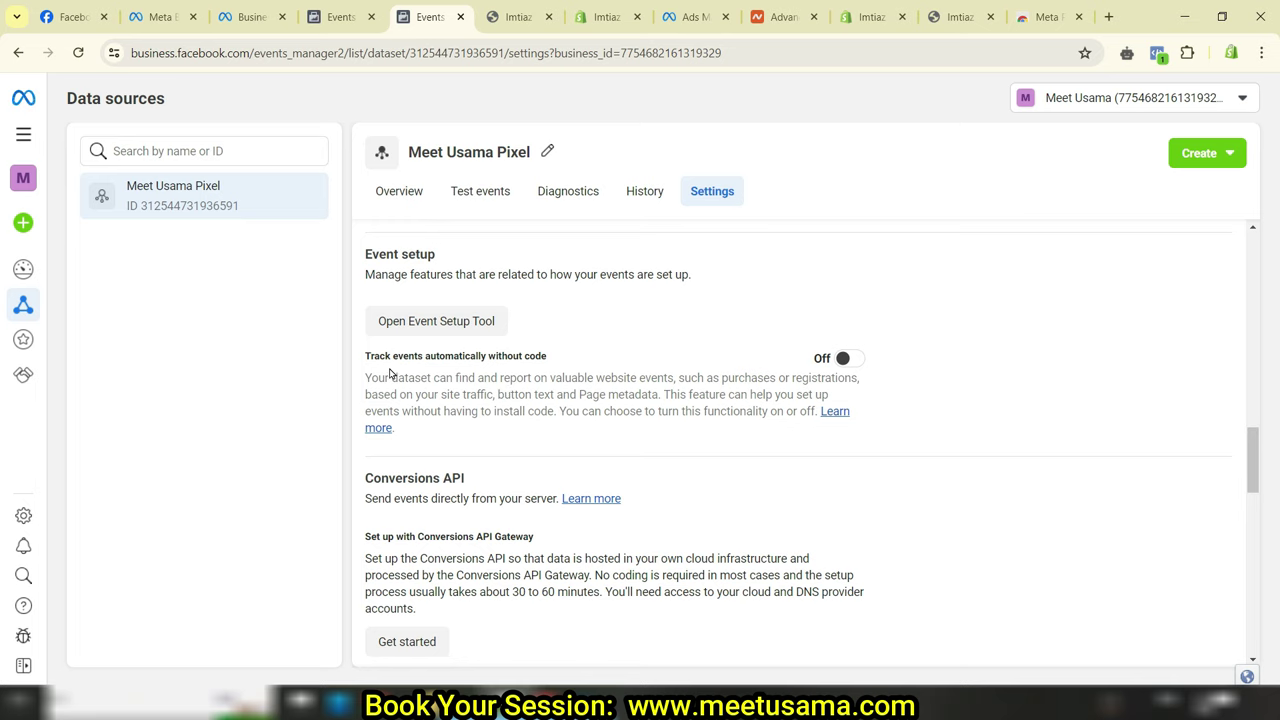
pyautogui.moveTo(385, 355); pyautogui.dragTo(527, 358)
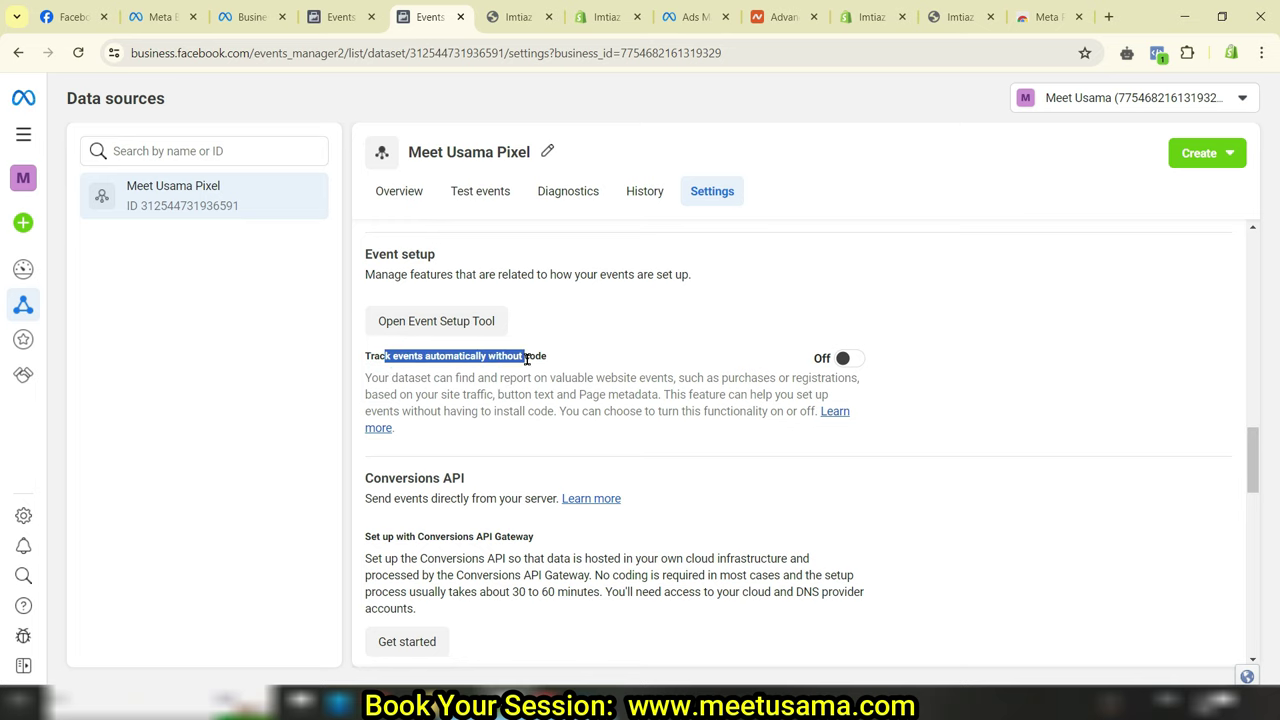
pyautogui.click(846, 360)
pyautogui.scroll(15, 420, 457)
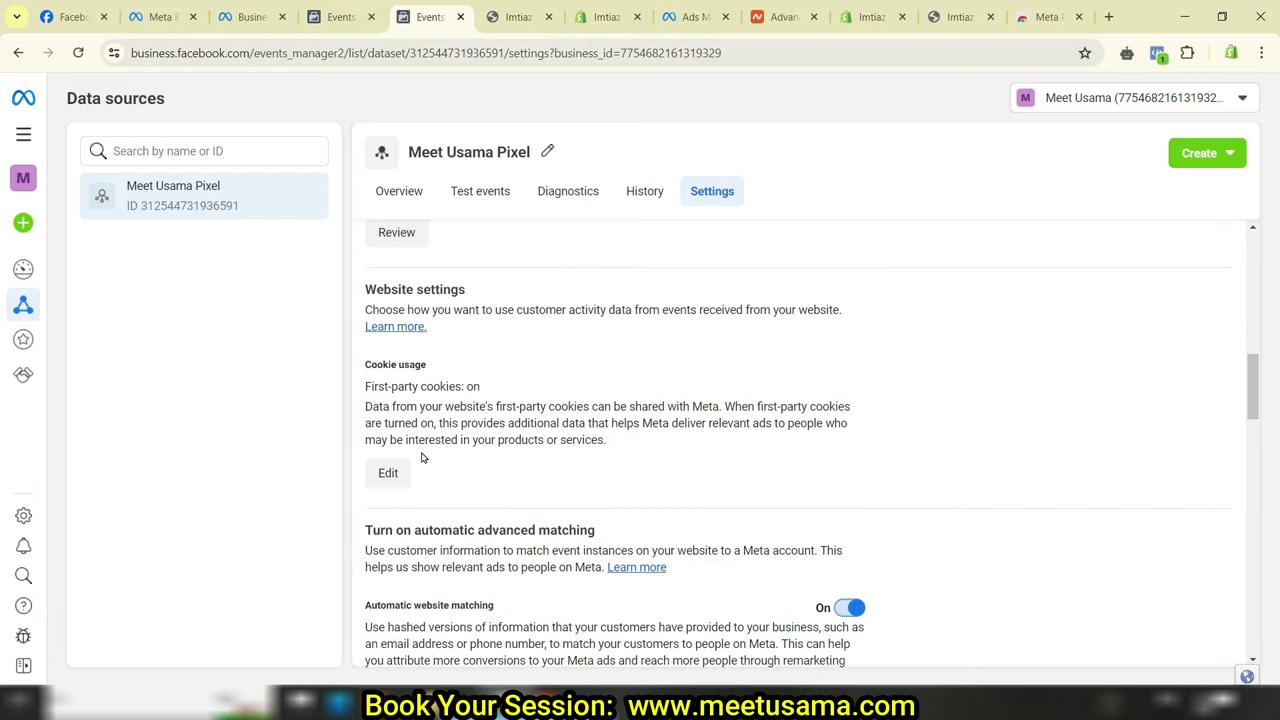
pyautogui.click(482, 194)
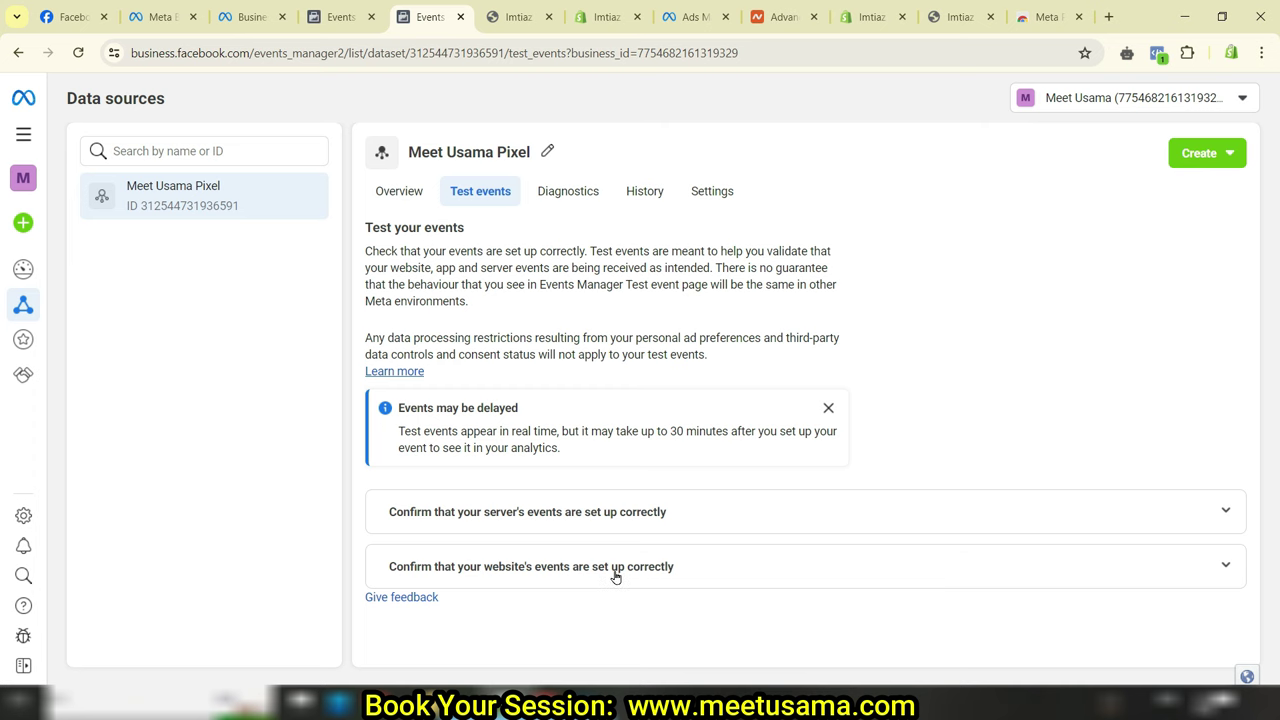
pyautogui.click(753, 577)
pyautogui.scroll(-3, 780, 520)
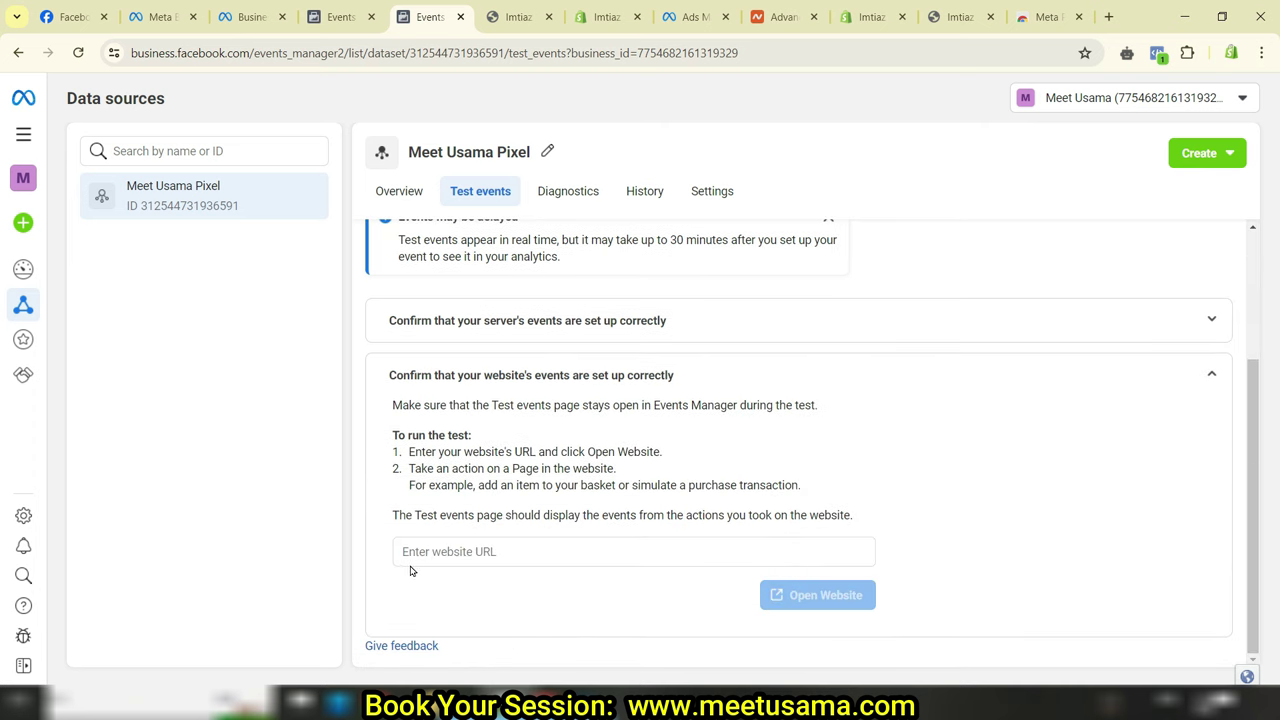
pyautogui.click(510, 552)
pyautogui.write('https://imtiazemirates.com/')
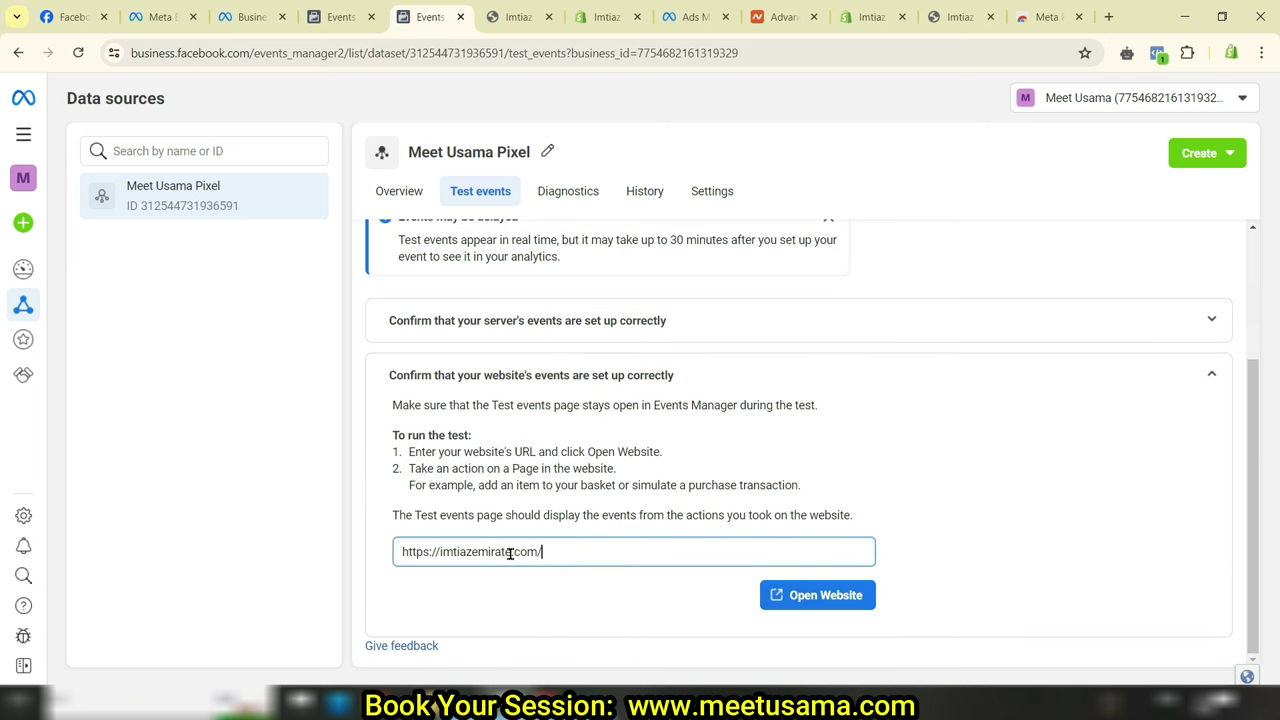
pyautogui.click(850, 603)
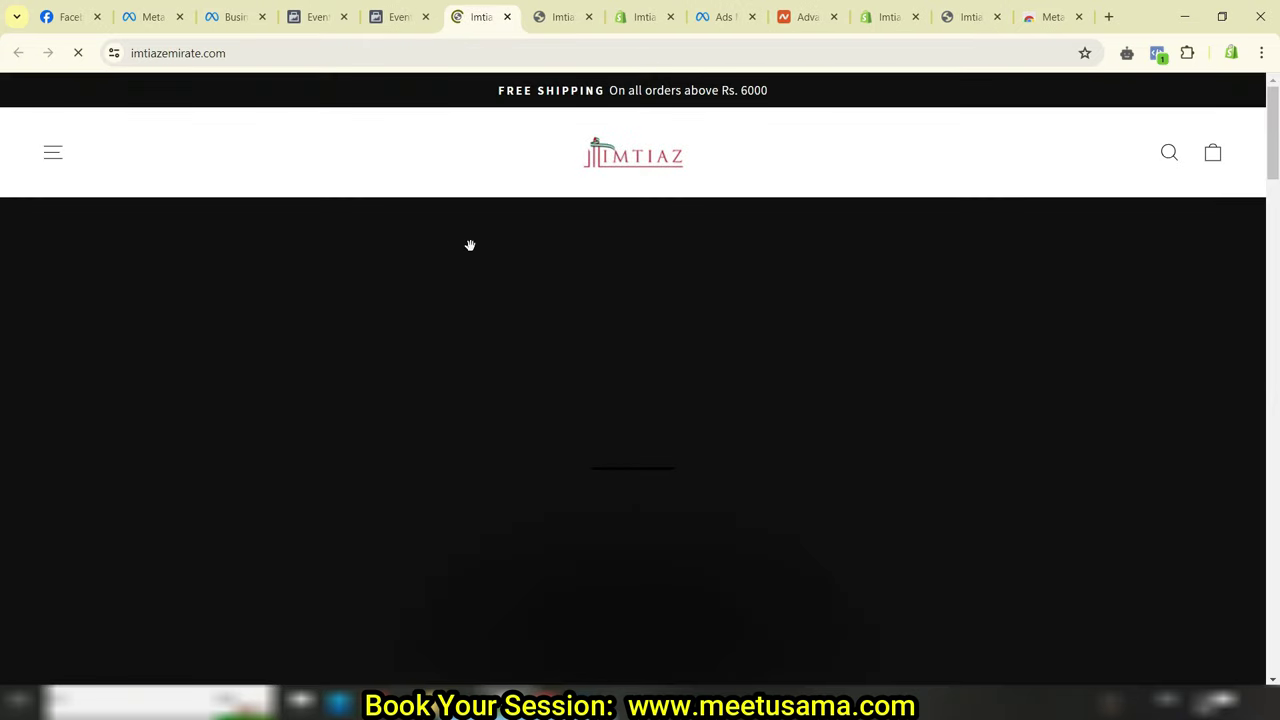
# - Browse the test storefront, following a navigation menu link and the Kids Bottles footer link to trigger pixel events
pyautogui.scroll(-3, 506, 290)
pyautogui.scroll(-10, 510, 280)
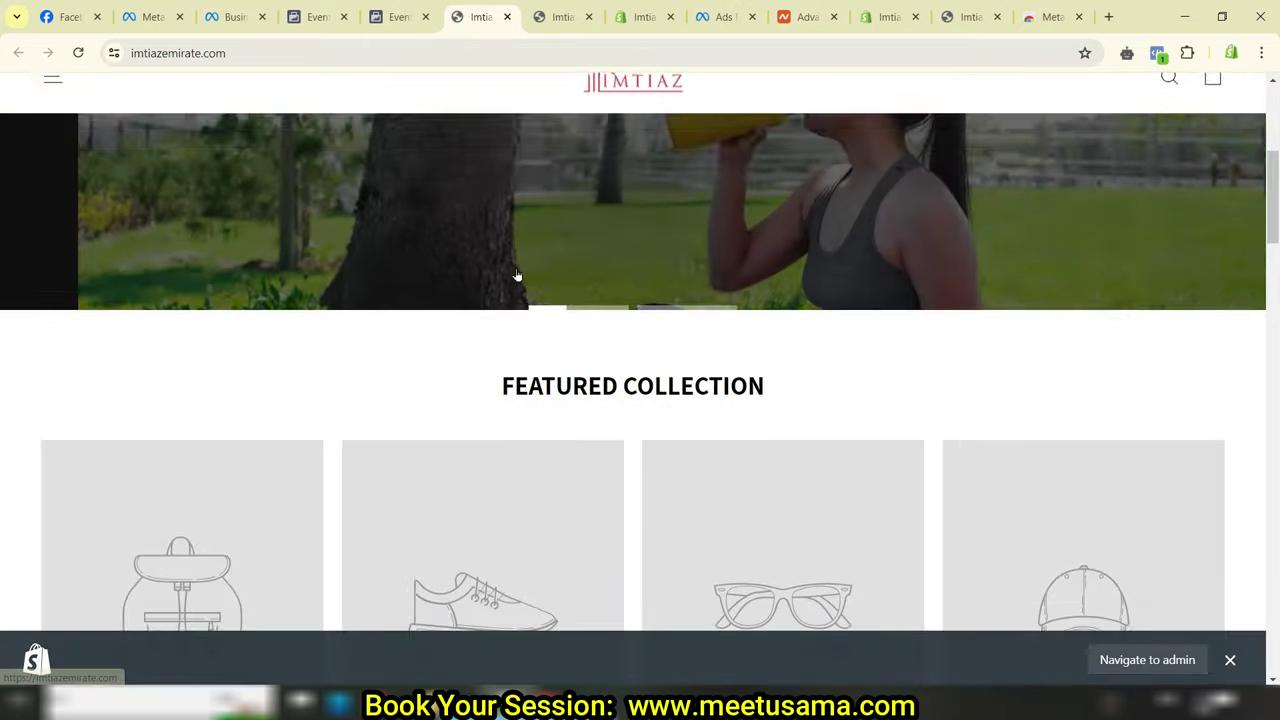
pyautogui.scroll(-5, 515, 268)
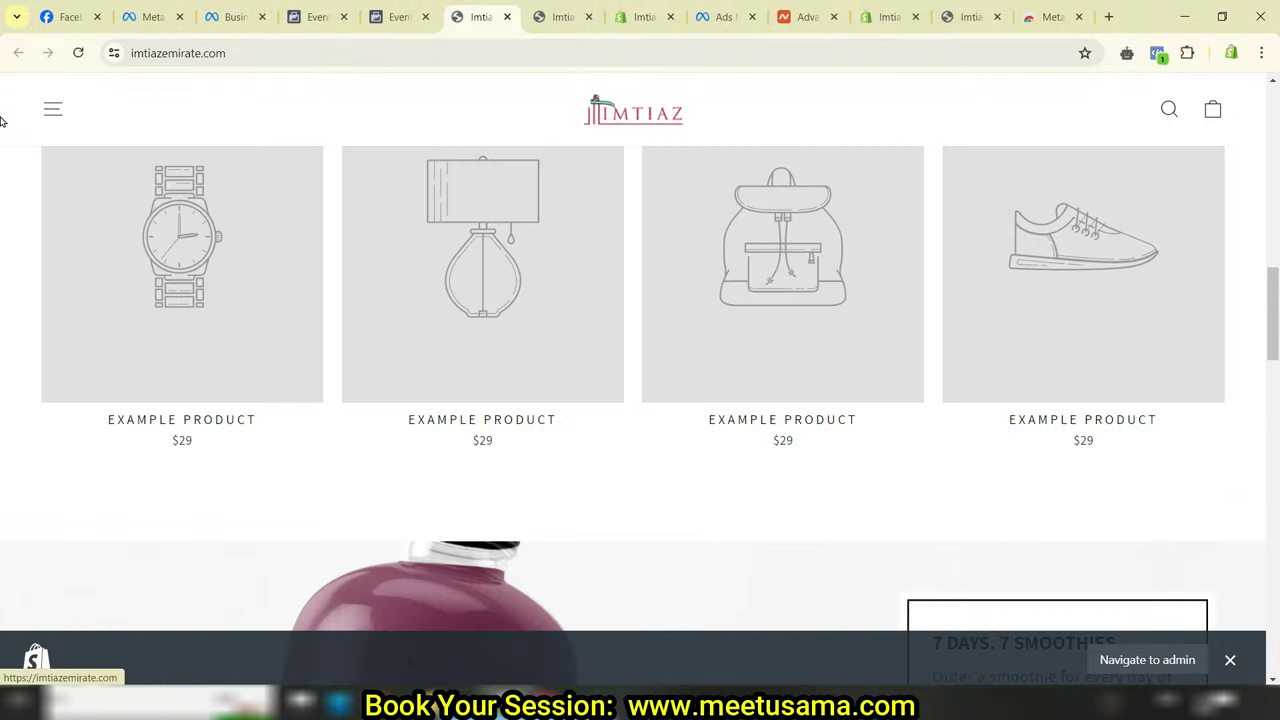
pyautogui.click(53, 108)
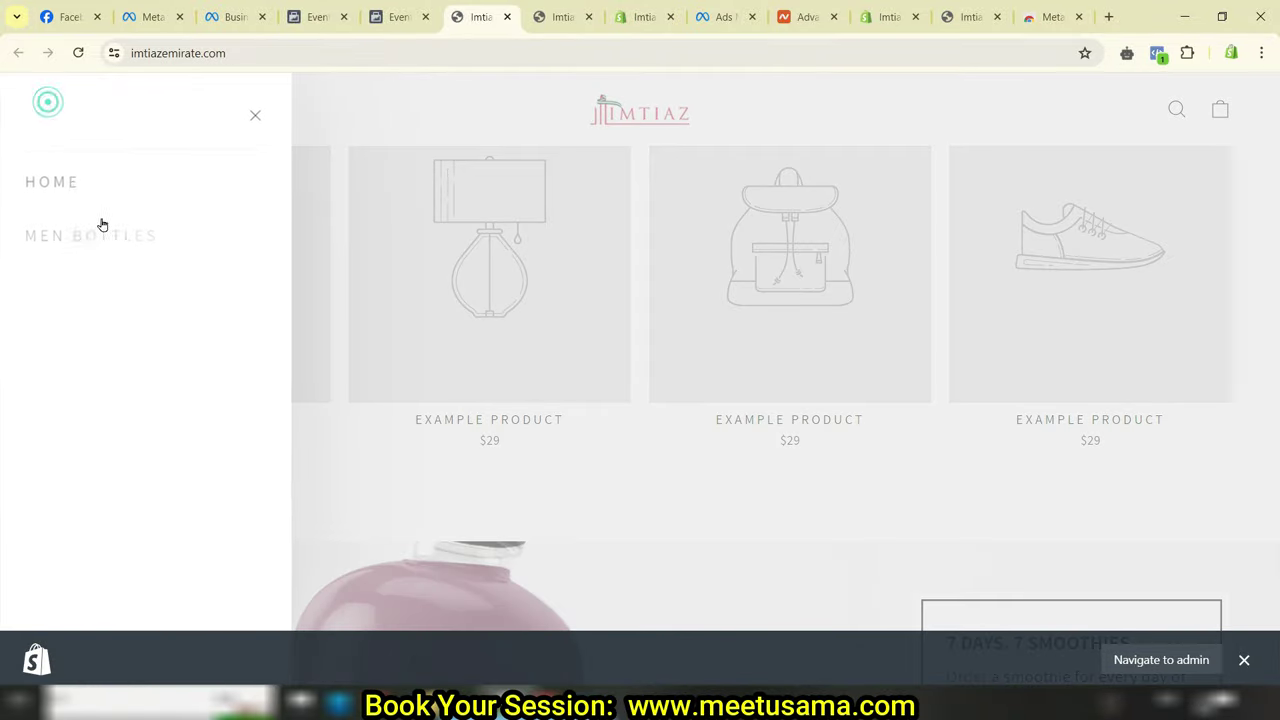
pyautogui.click(105, 257)
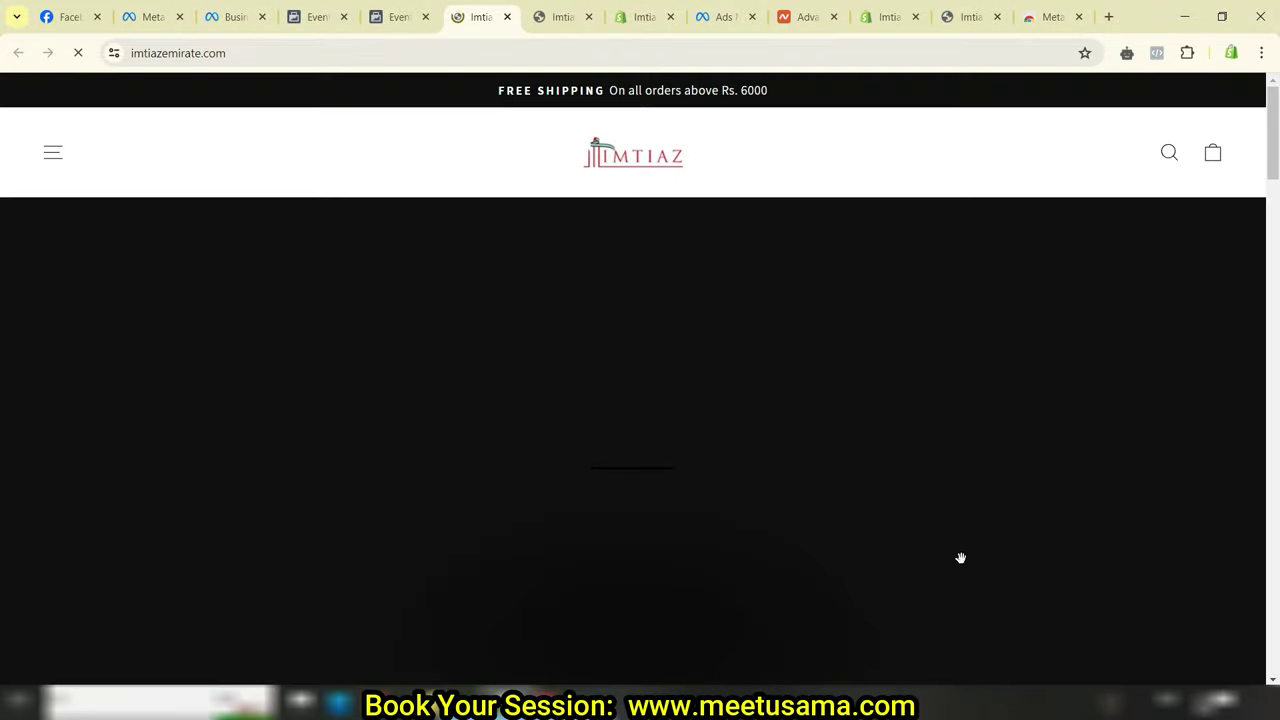
pyautogui.scroll(-15, 718, 363)
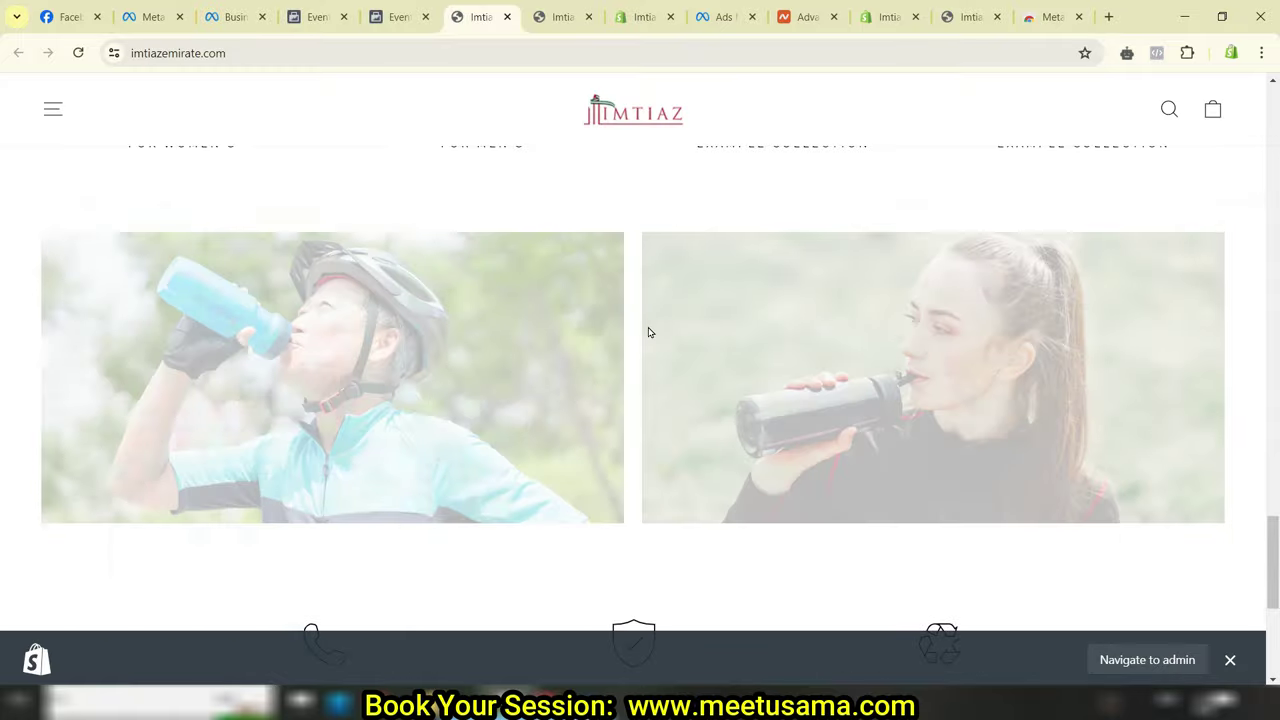
pyautogui.scroll(-2, 225, 380)
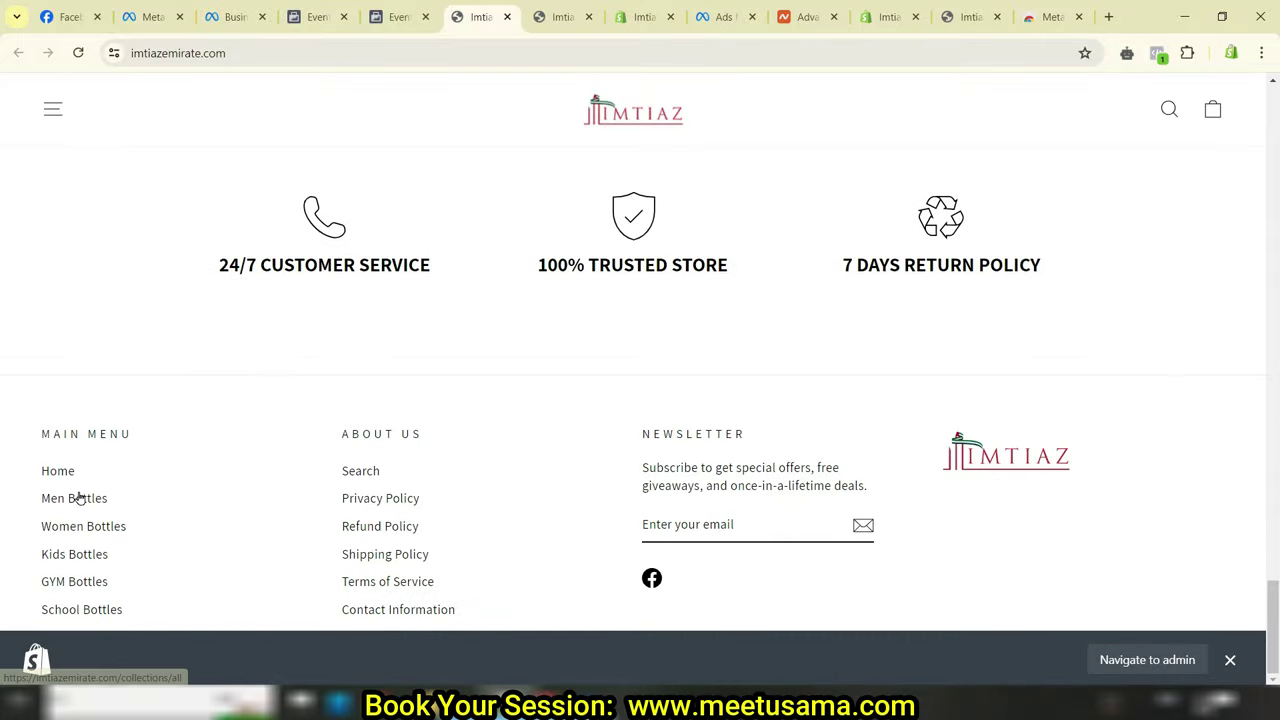
pyautogui.click(74, 554)
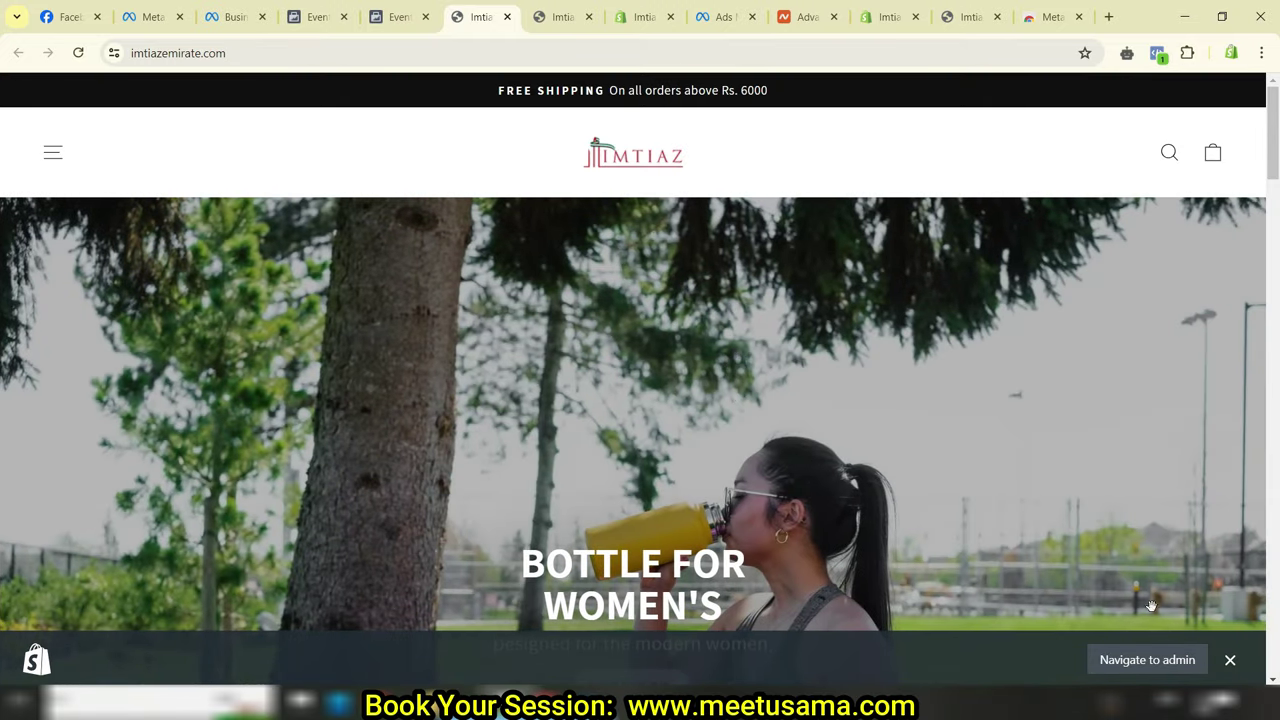
# - Dismiss the Shopify admin bar on the storefront and view the Meta Pixel Helper page in the Chrome Web Store
pyautogui.click(1230, 661)
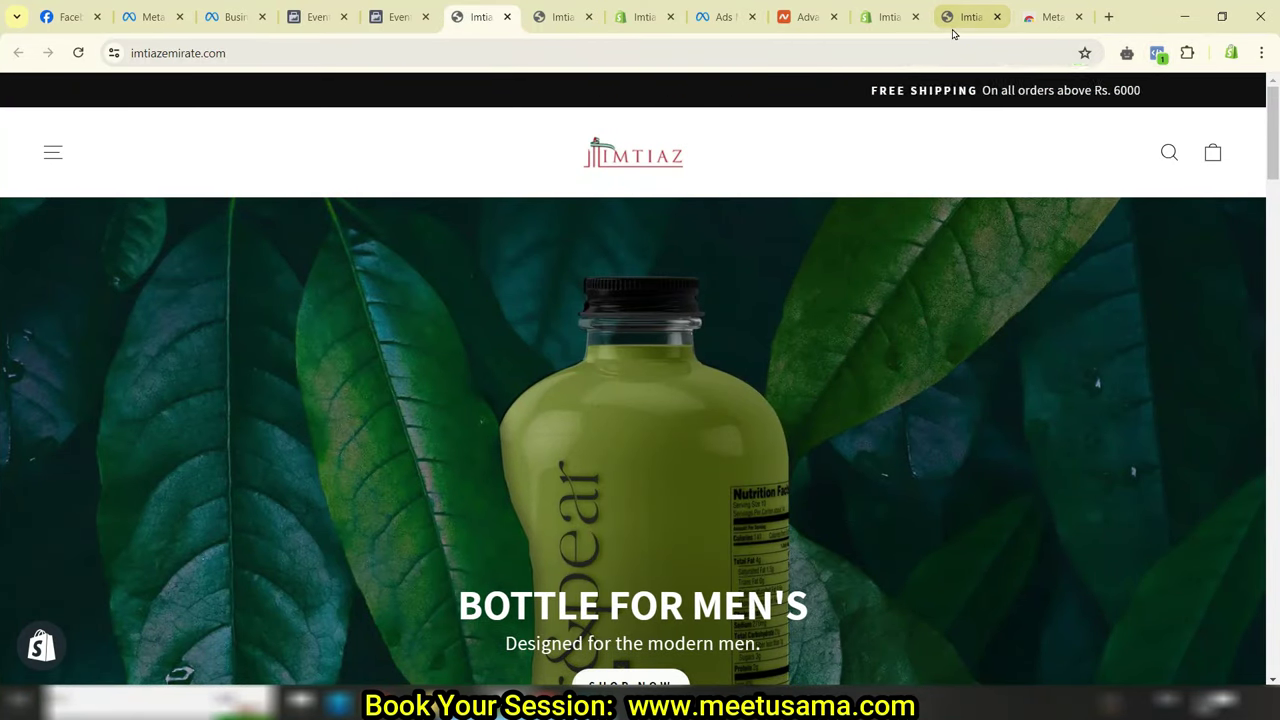
pyautogui.click(1045, 17)
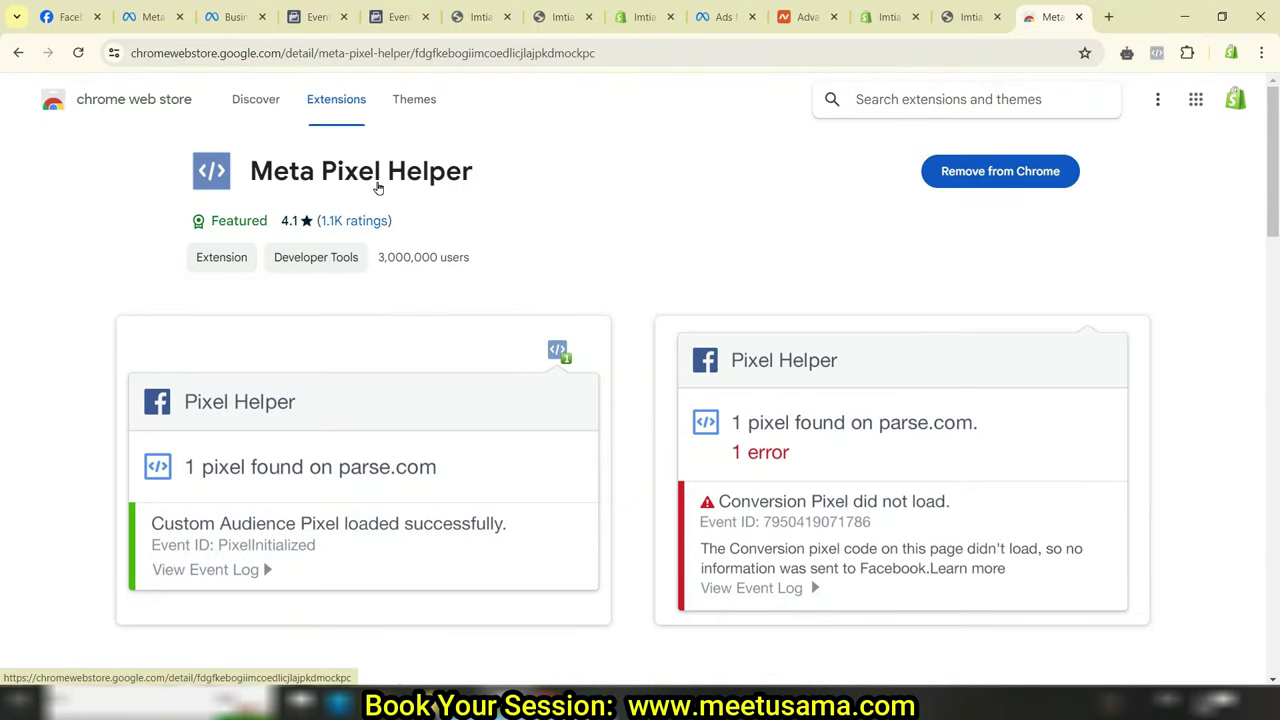
pyautogui.click(482, 180)
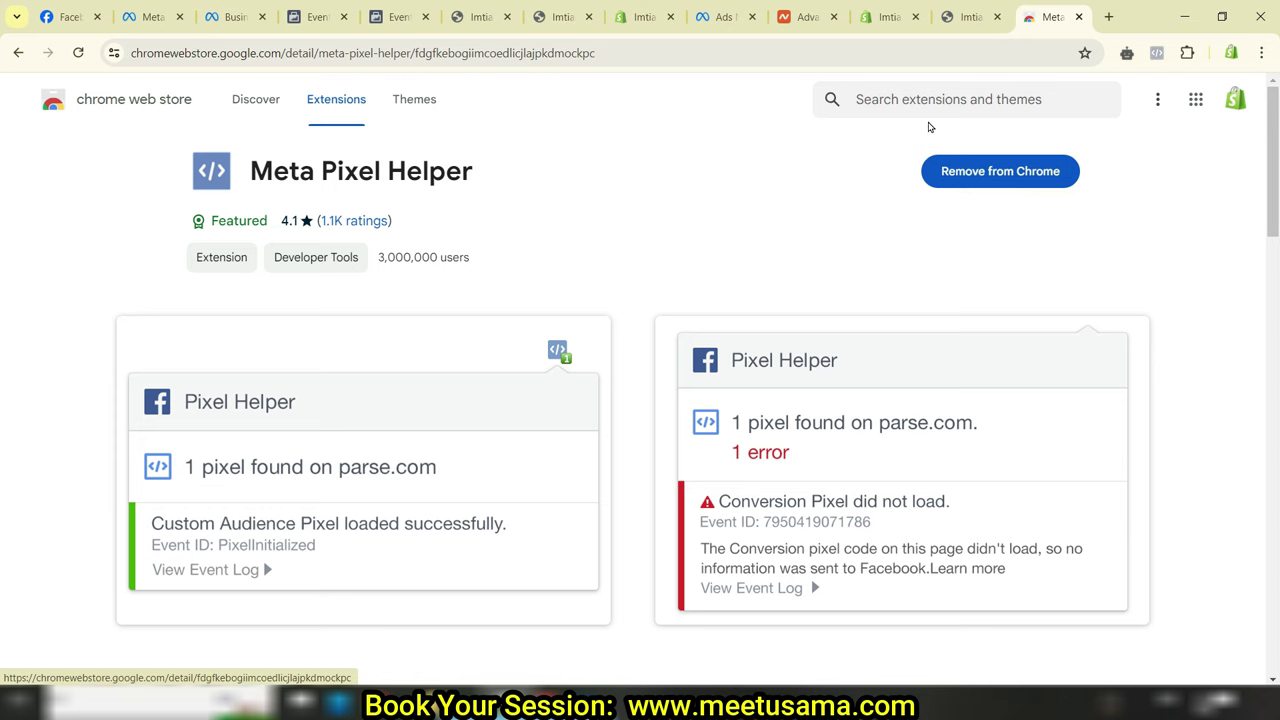
# - On the imtiazemirate.com storefront, open Meta Pixel Helper and expand the PageView event's details
pyautogui.click(562, 17)
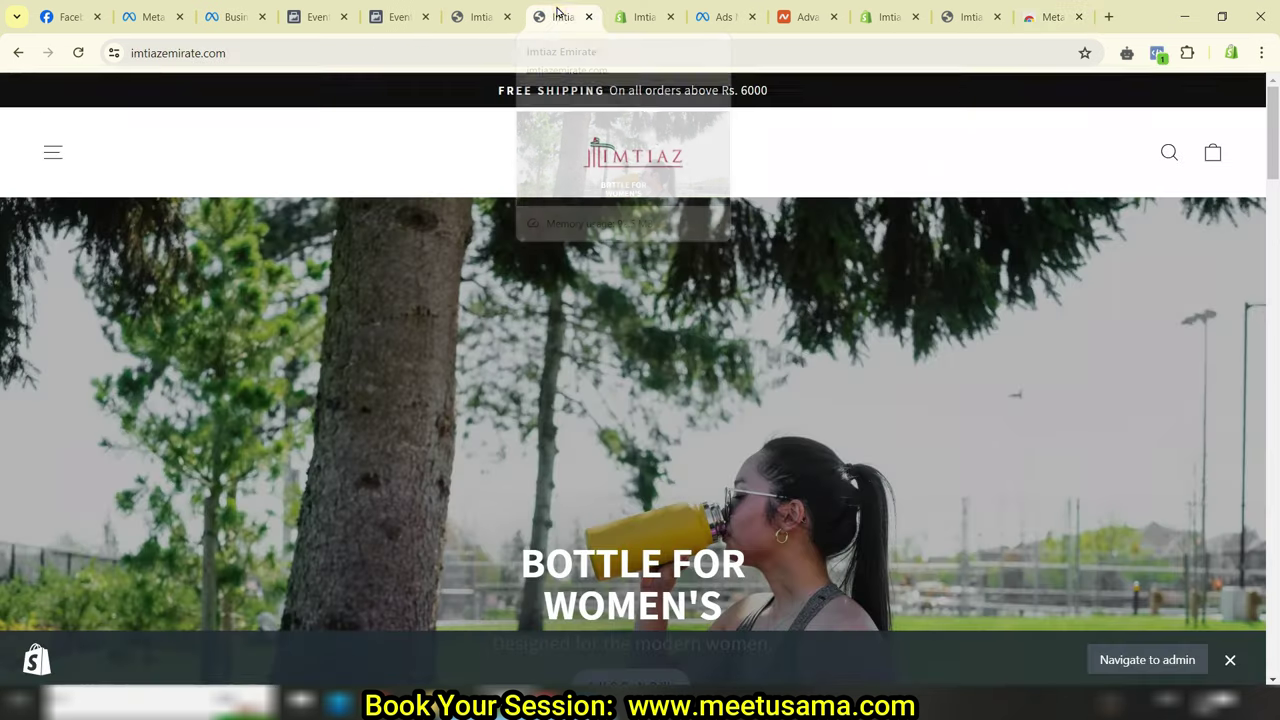
pyautogui.click(1157, 54)
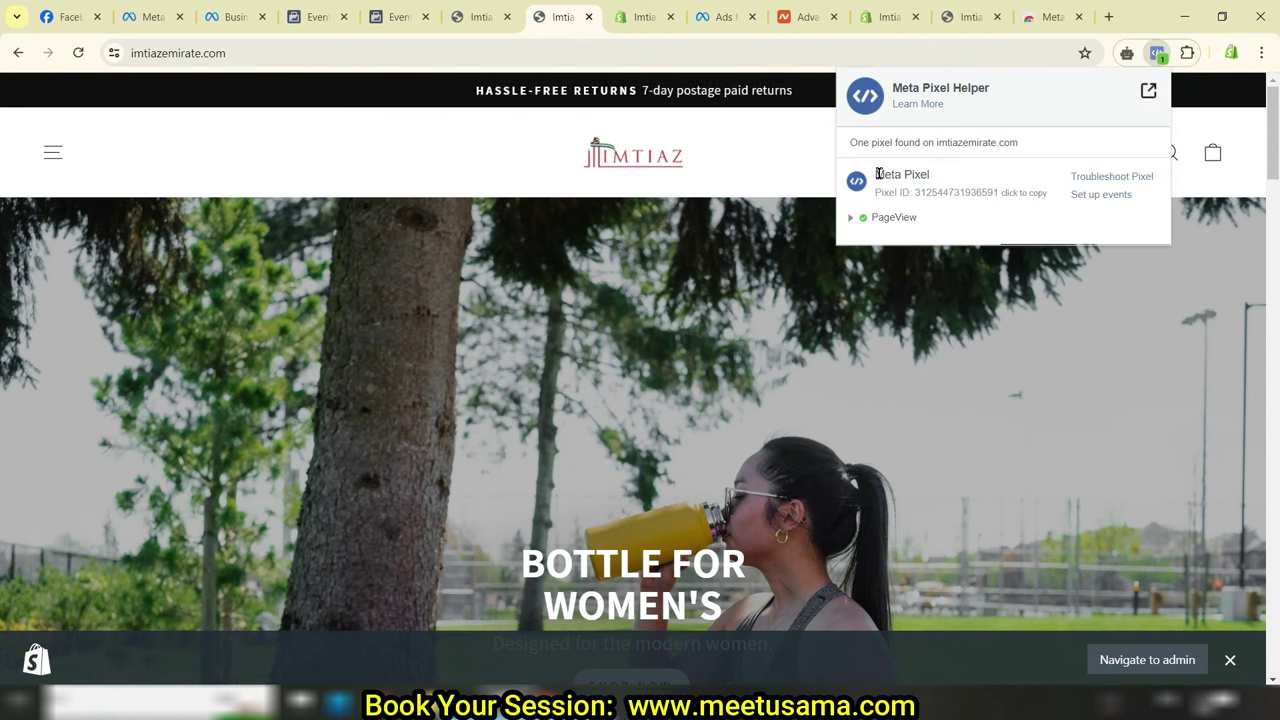
pyautogui.moveTo(876, 174); pyautogui.dragTo(932, 177)
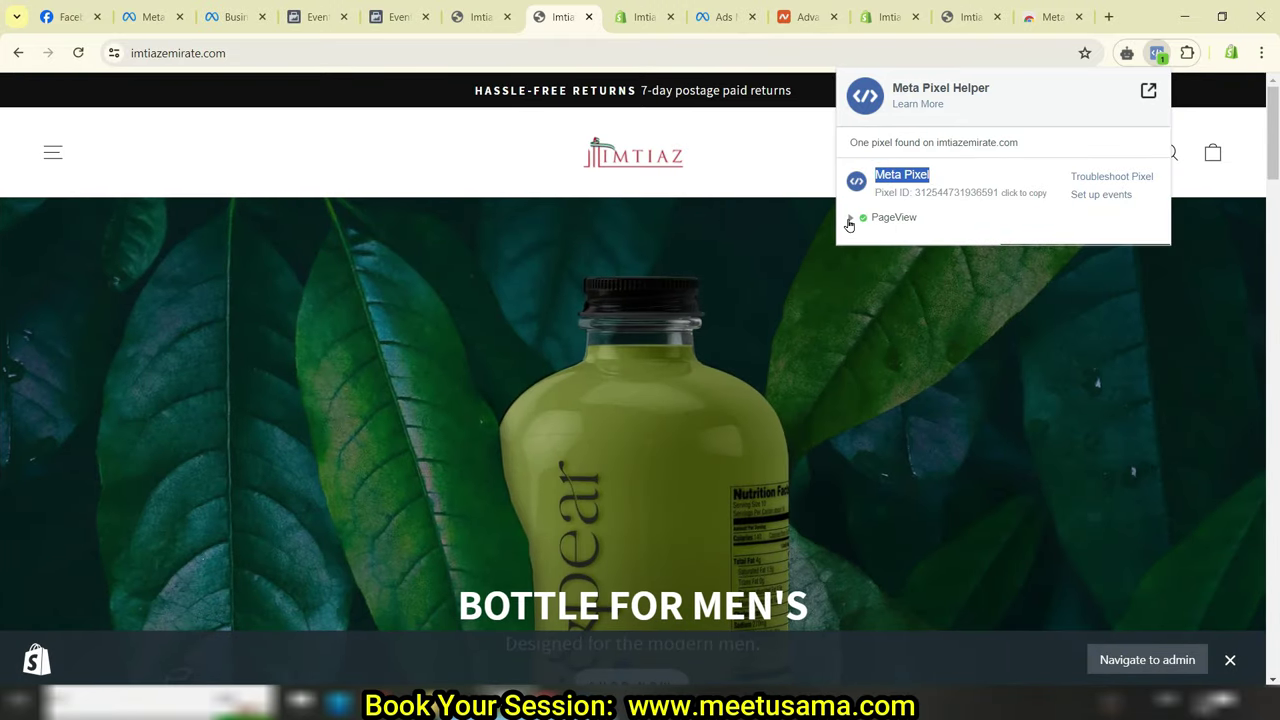
pyautogui.click(852, 220)
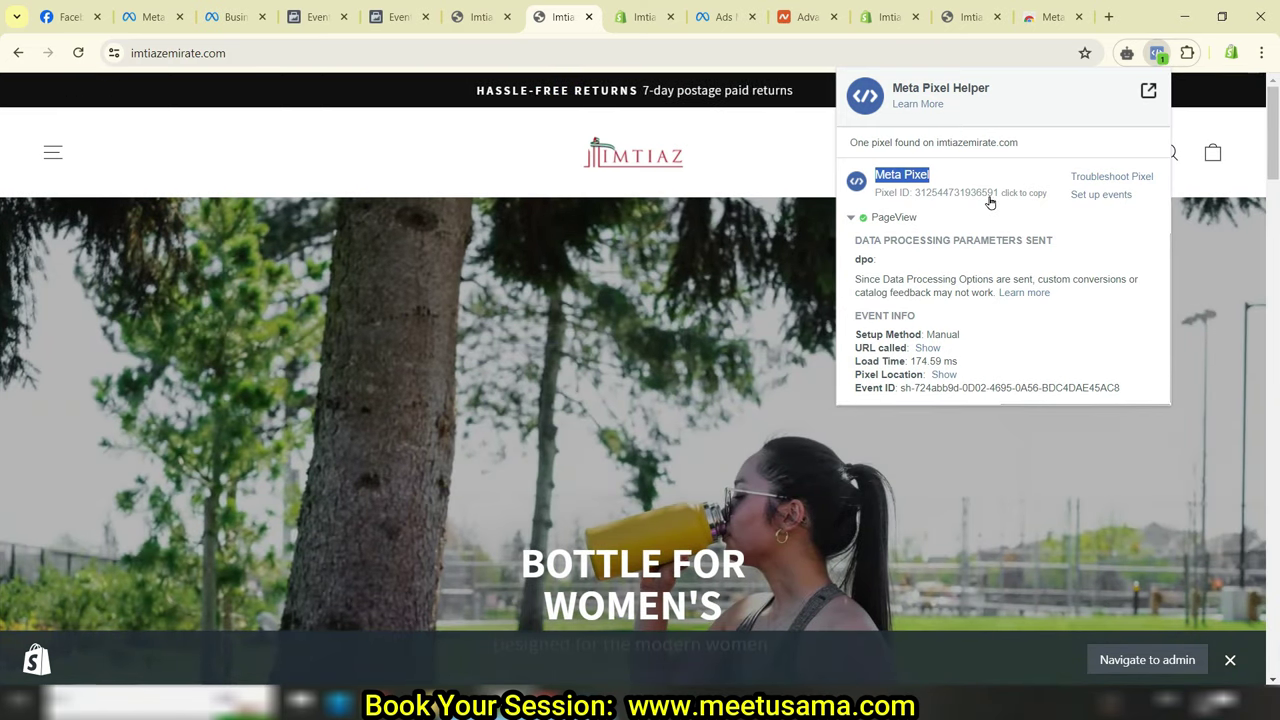
# - Return to the Meet Usama Pixel's Test events and examine the receiving activity and the events received from the storefront
pyautogui.click(470, 17)
pyautogui.click(390, 17)
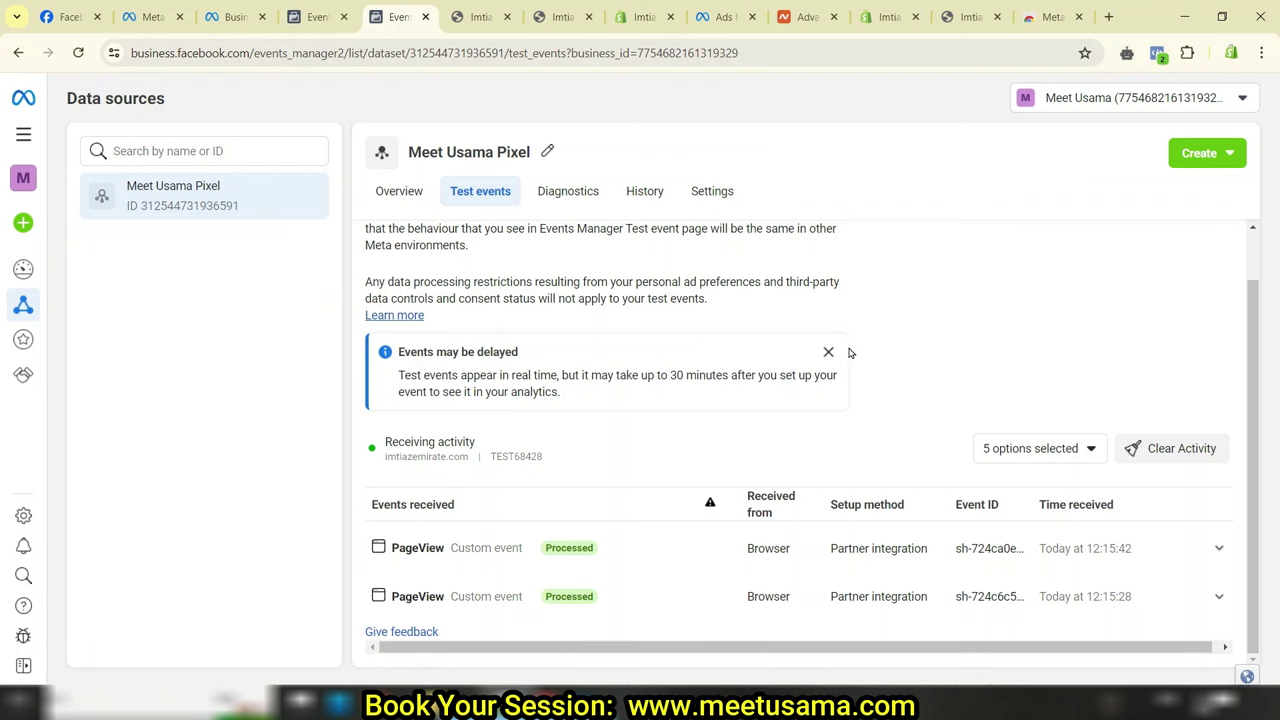
pyautogui.scroll(1, 777, 320)
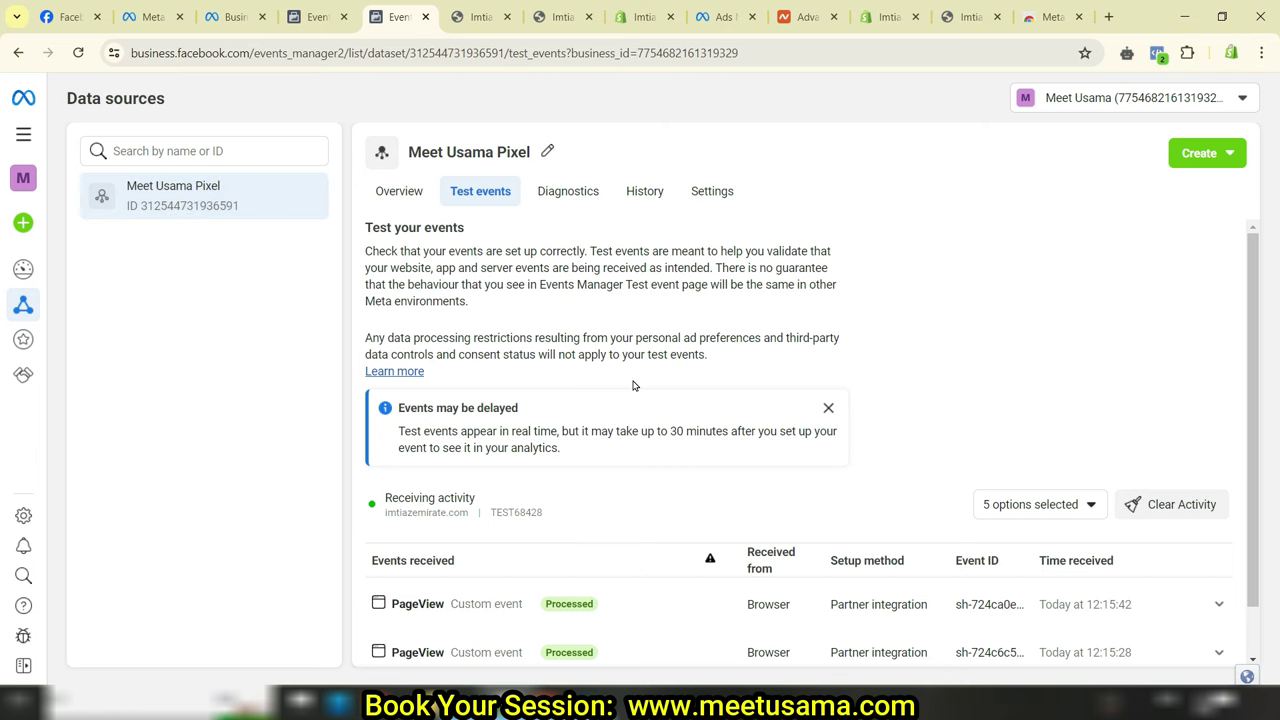
pyautogui.scroll(-1, 633, 385)
pyautogui.moveTo(398, 444); pyautogui.dragTo(466, 444)
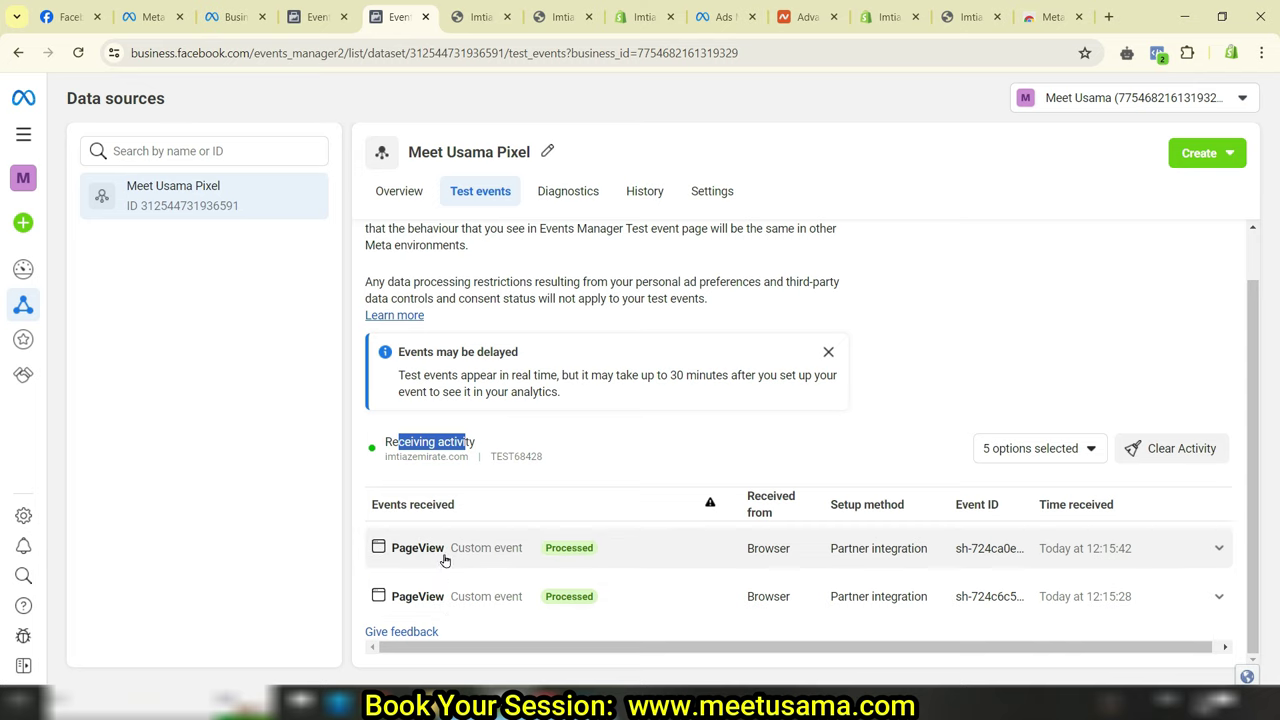
pyautogui.scroll(1, 985, 392)
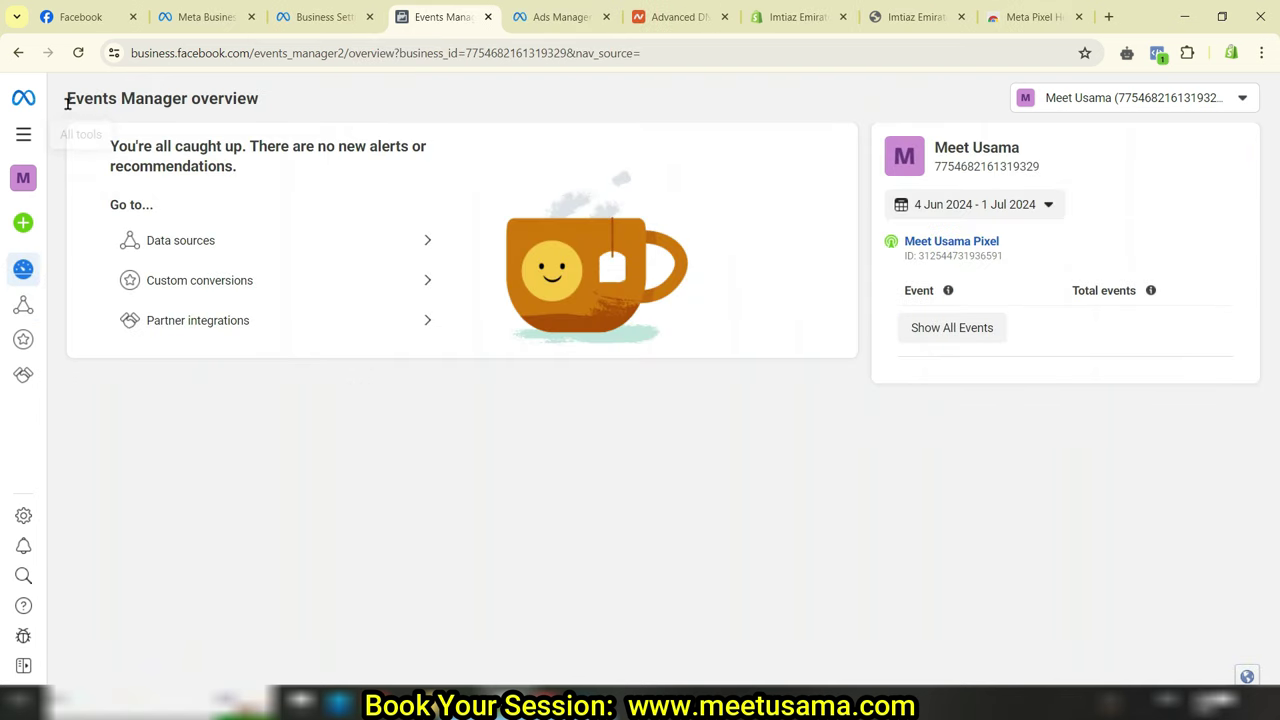
# - Examine the Events Manager overview and view the Meet Usama Pixel's event activity under Data sources
pyautogui.moveTo(66, 98); pyautogui.dragTo(258, 100)
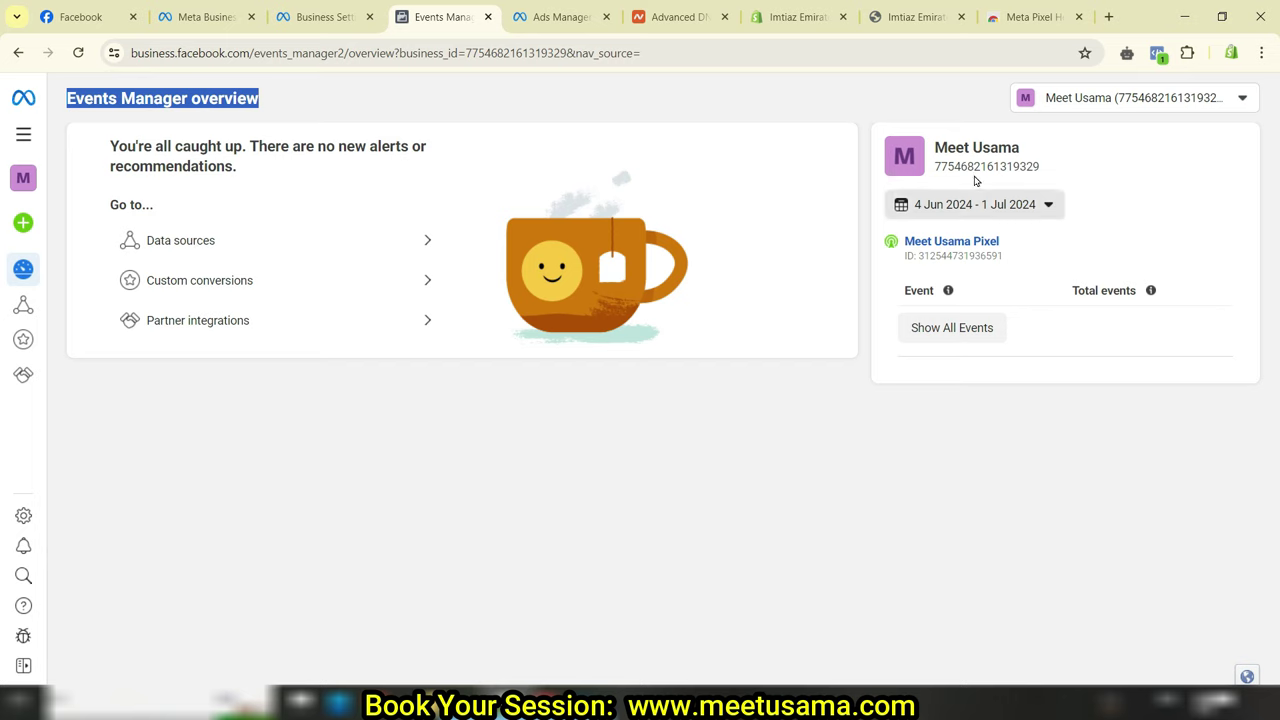
pyautogui.moveTo(997, 147); pyautogui.dragTo(947, 147)
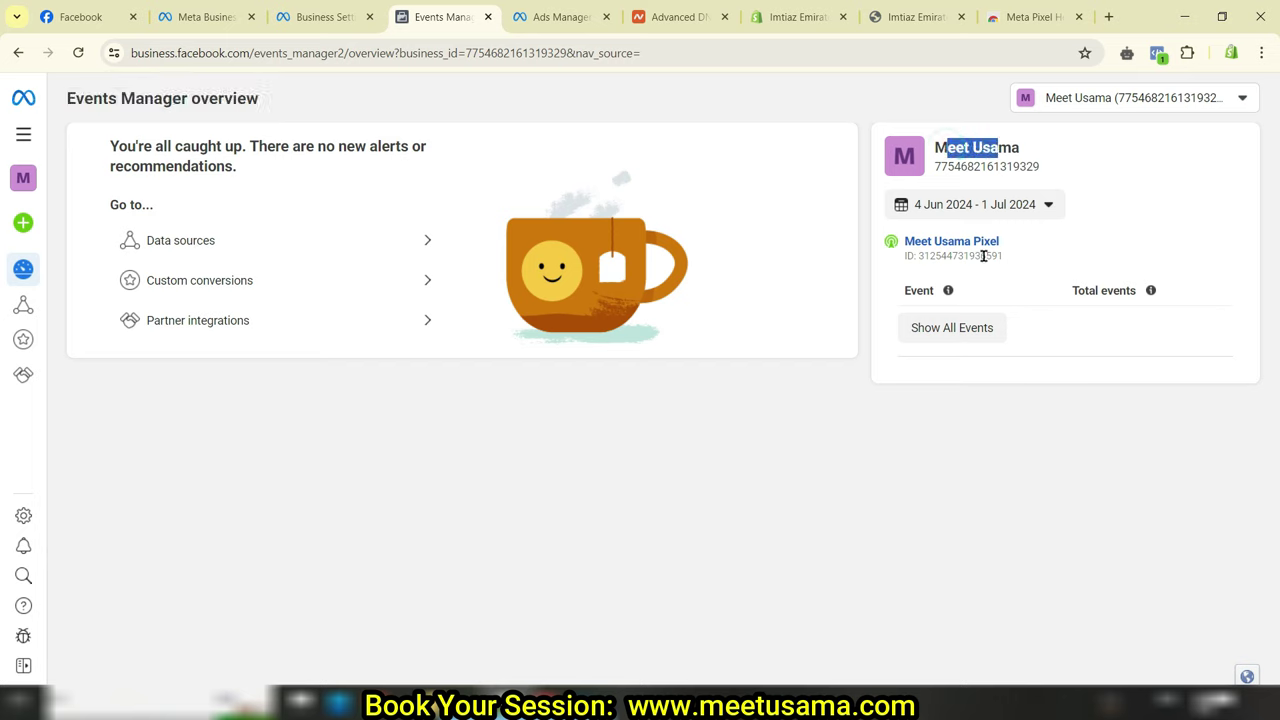
pyautogui.click(984, 256)
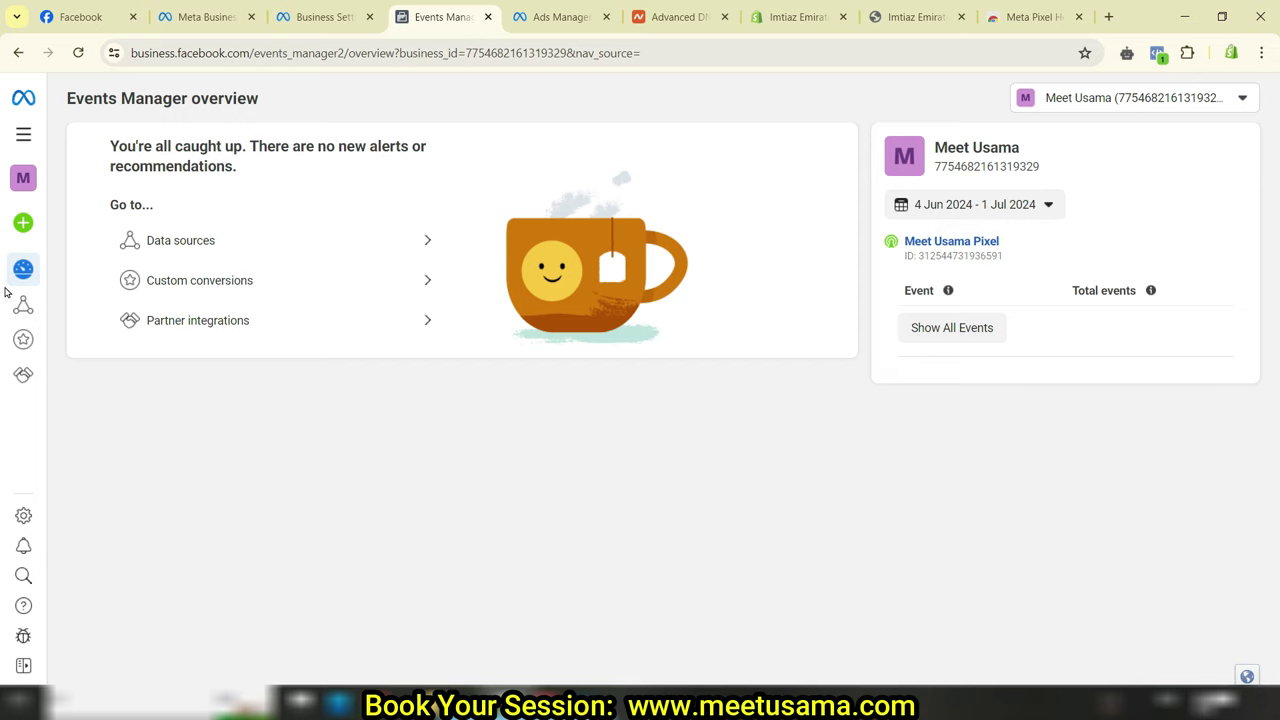
pyautogui.moveTo(46, 310)
pyautogui.click(112, 297)
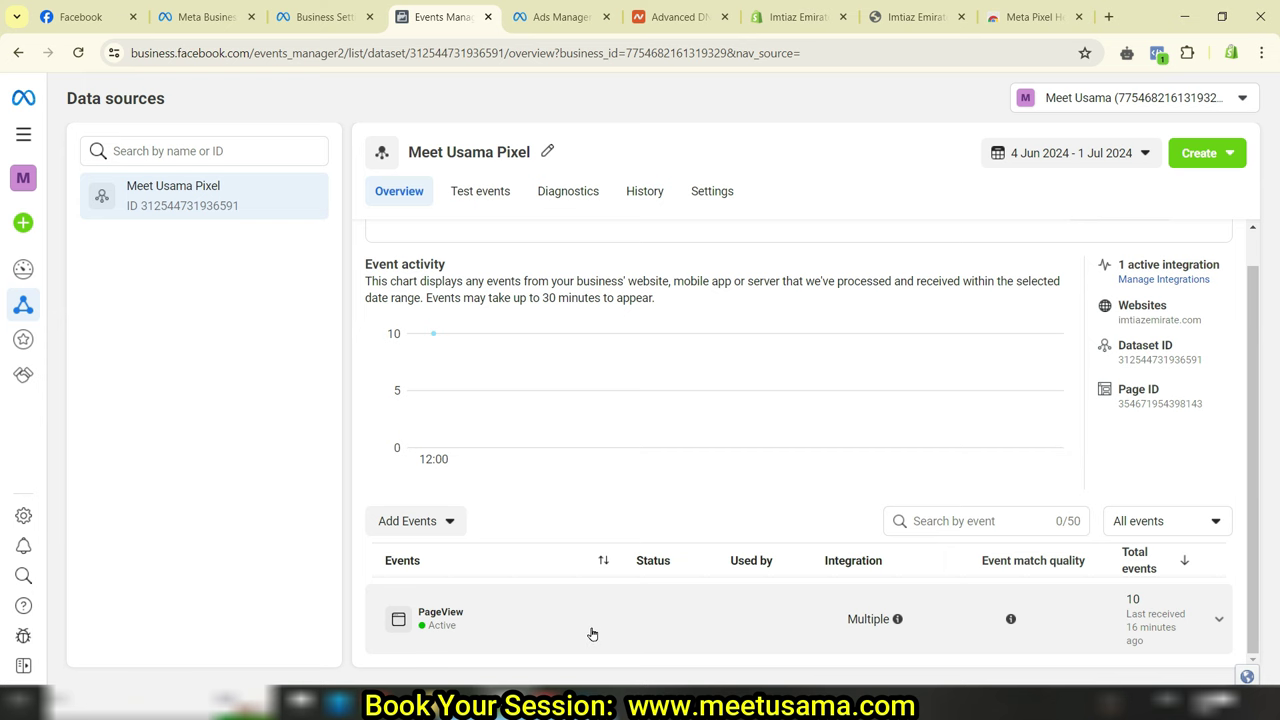
# - Open Billing and payments from Business settings and dismiss the billing tour offer
pyautogui.click(305, 16)
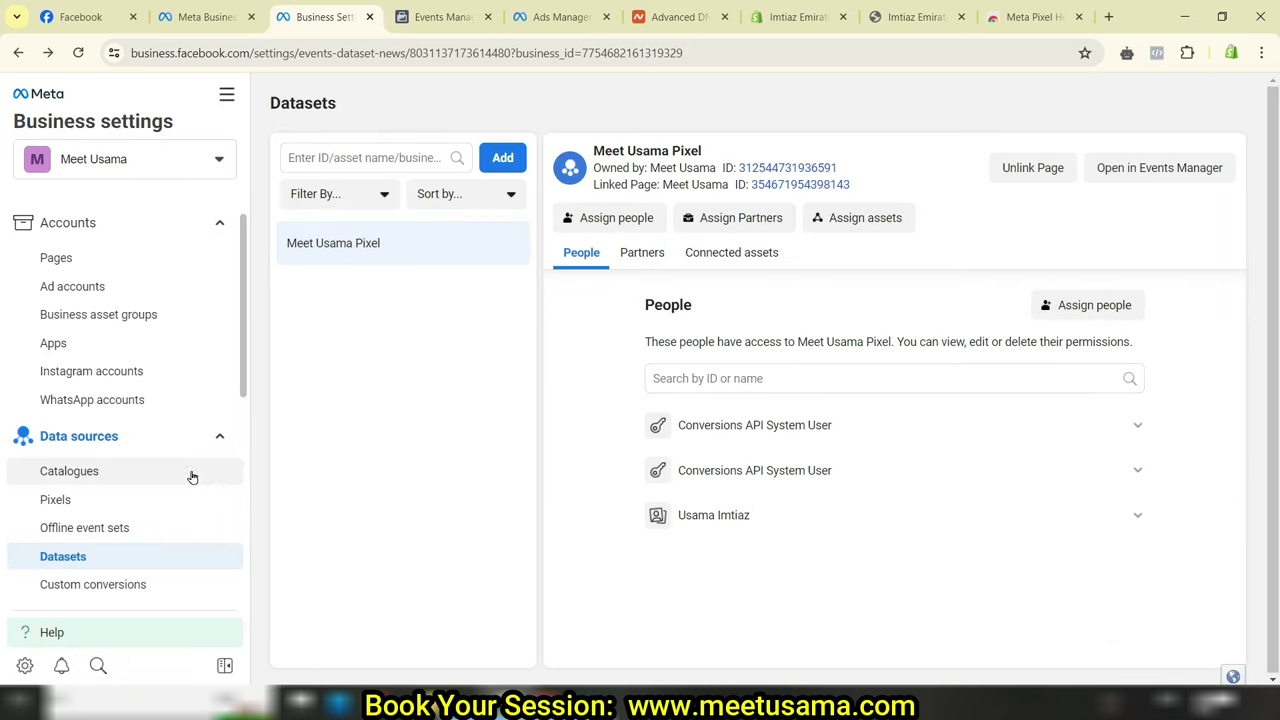
pyautogui.moveTo(240, 365); pyautogui.dragTo(243, 397)
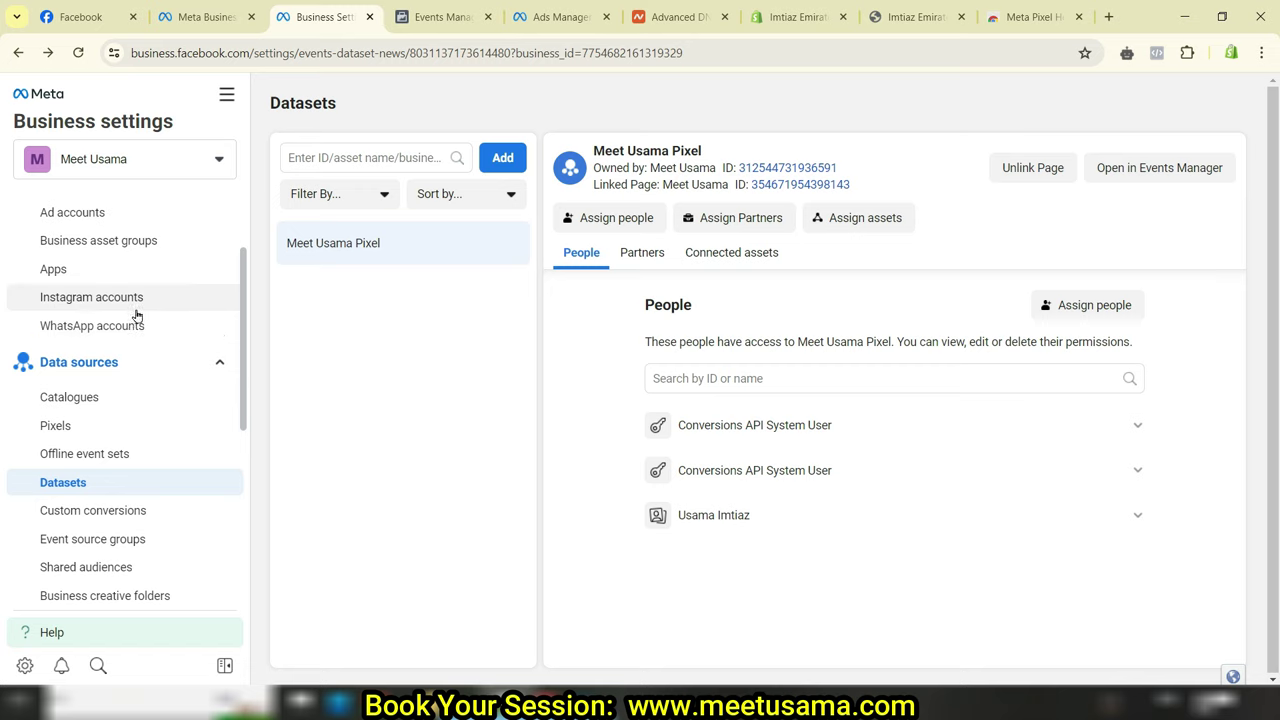
pyautogui.moveTo(240, 323); pyautogui.dragTo(247, 434)
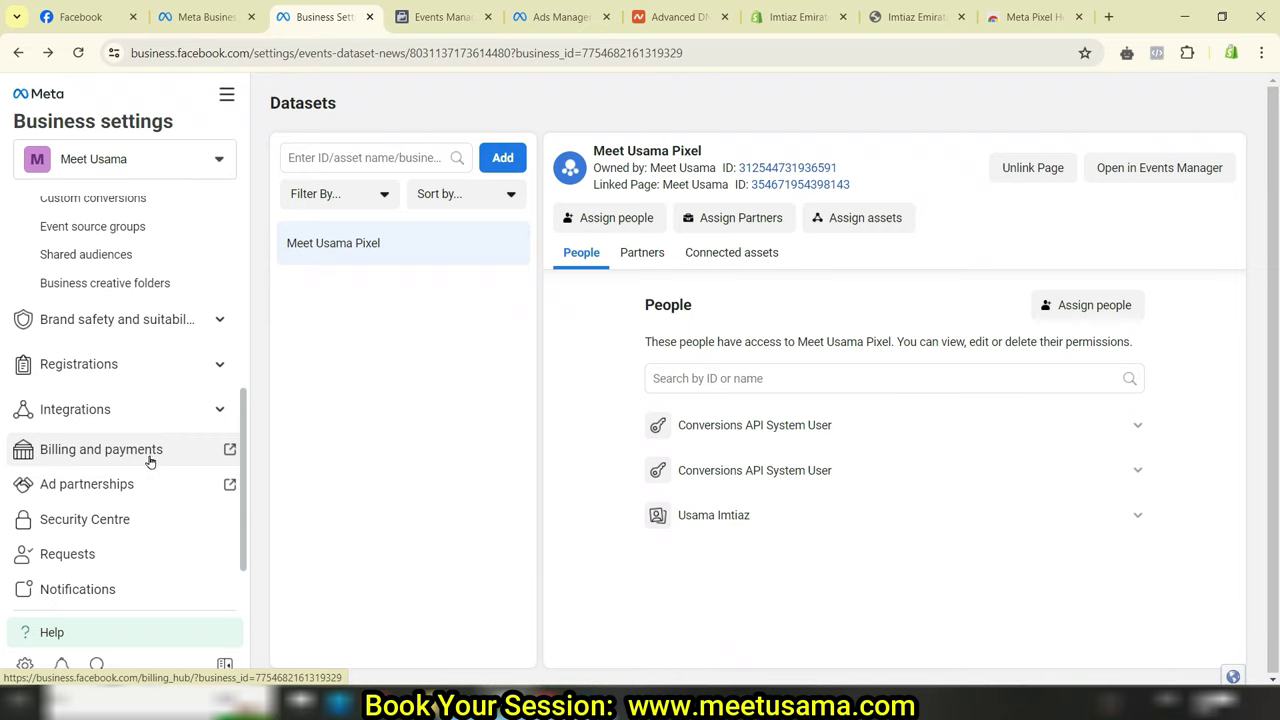
pyautogui.click(125, 452)
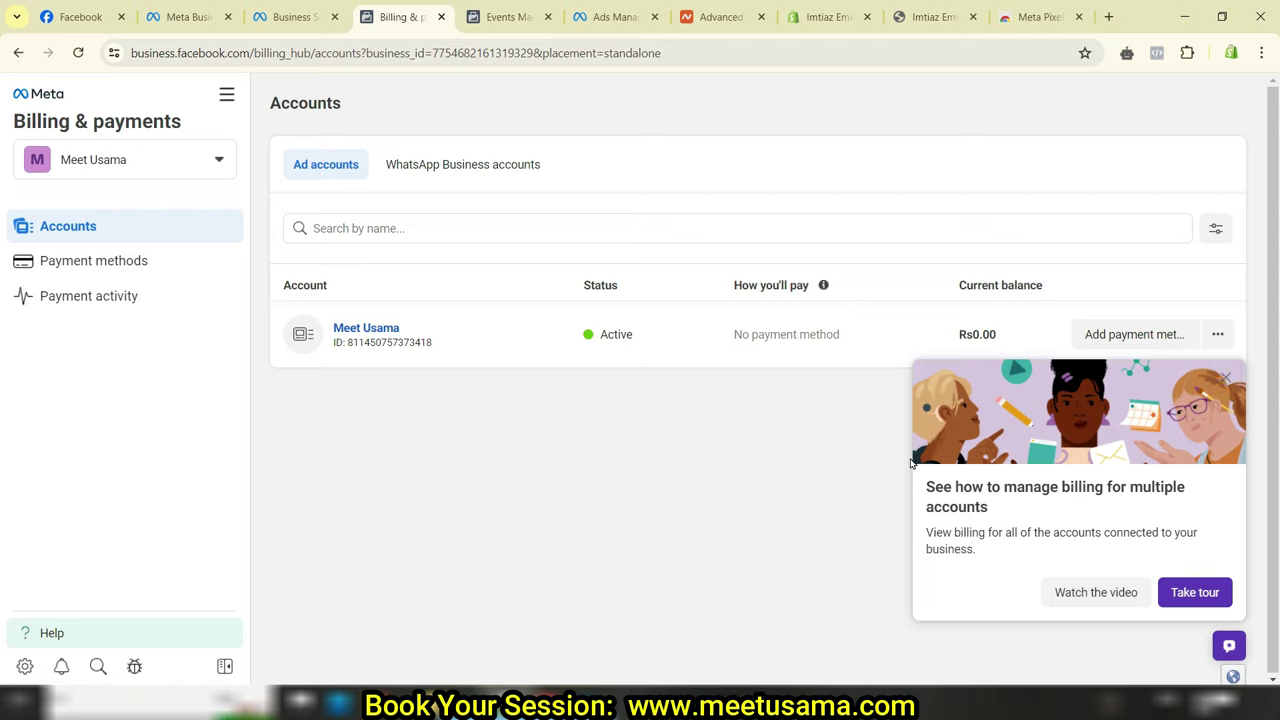
pyautogui.click(910, 463)
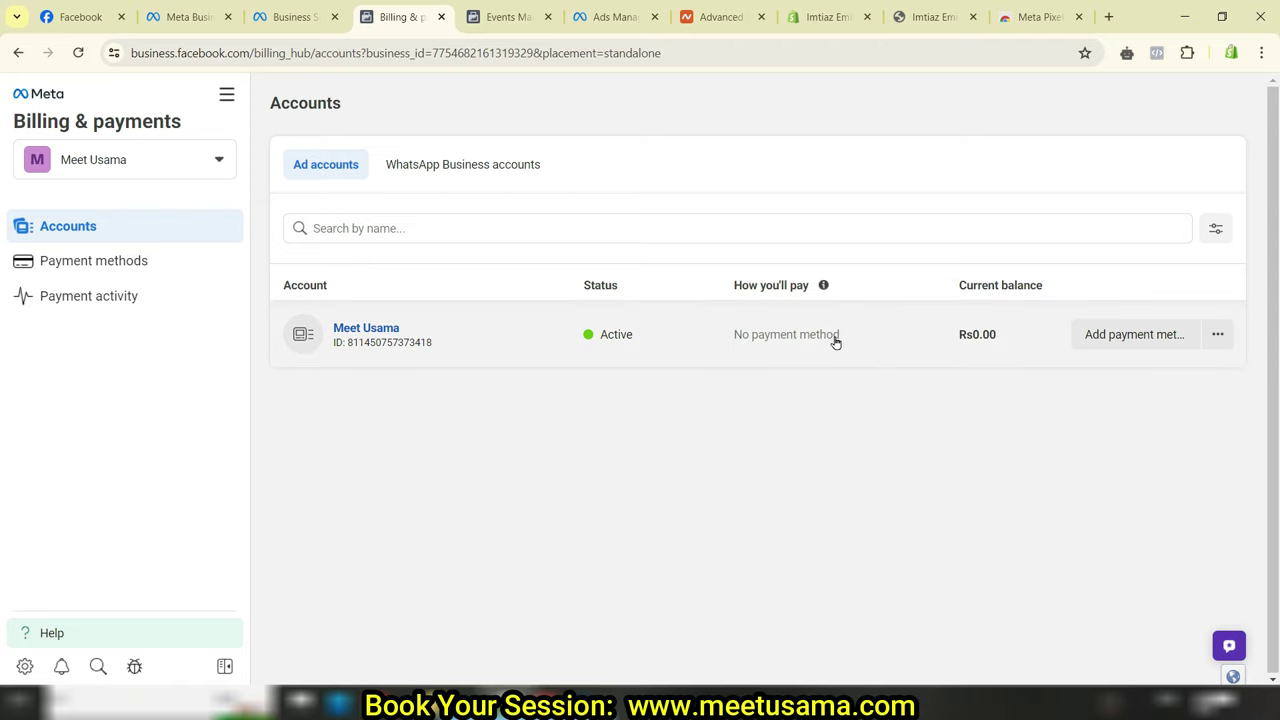
# - Try adding a debit or credit card to the ad account with Pakistan, Pakistani Rupee and ad credit claimed, and close the empty card form
pyautogui.click(1150, 337)
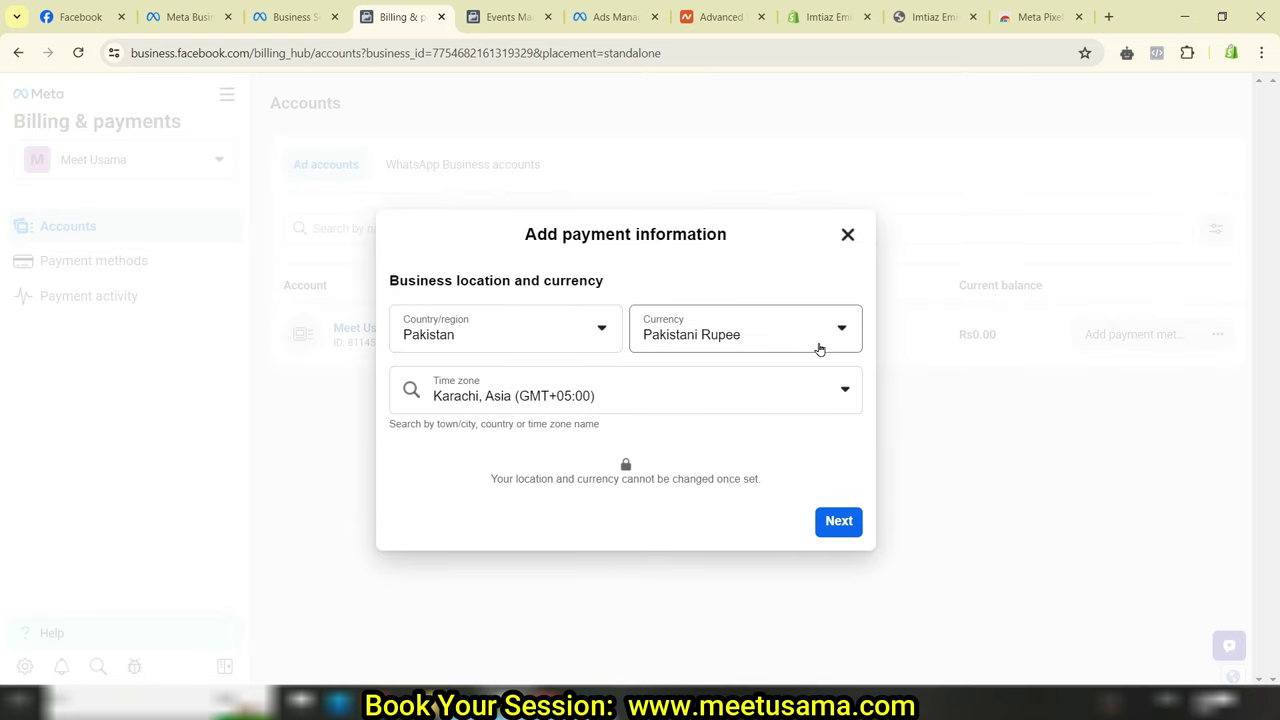
pyautogui.click(832, 525)
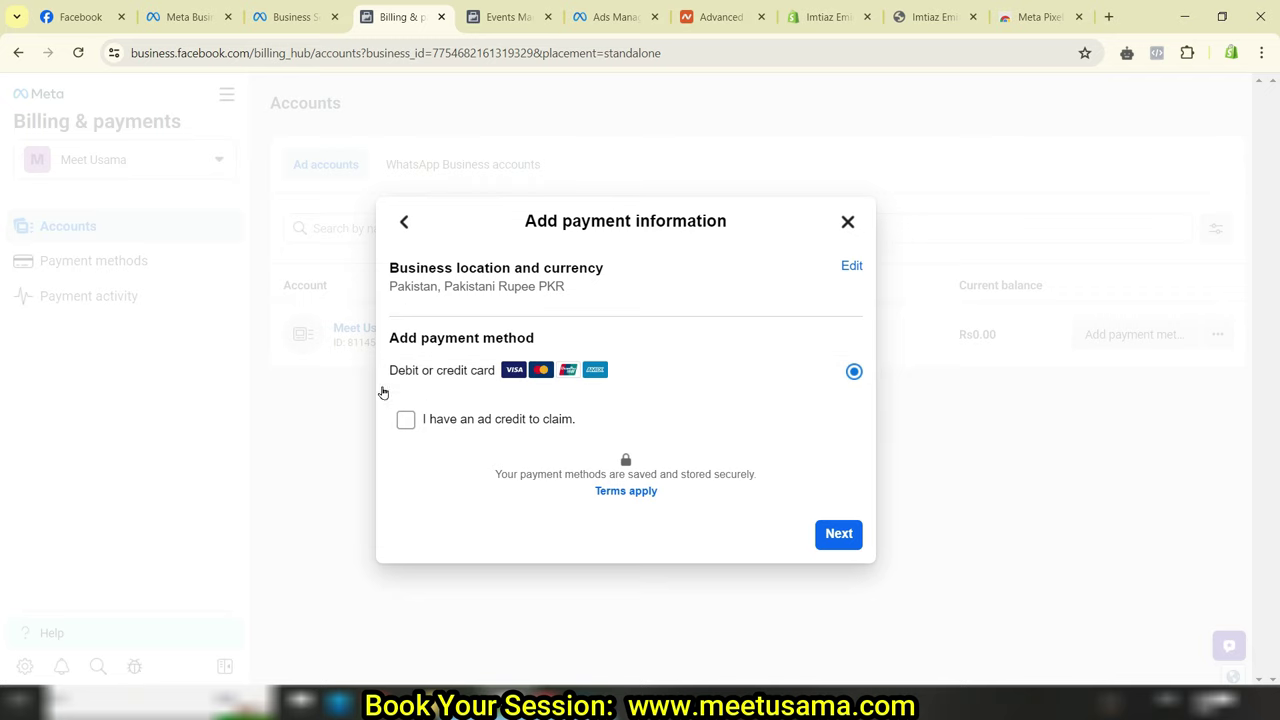
pyautogui.click(404, 420)
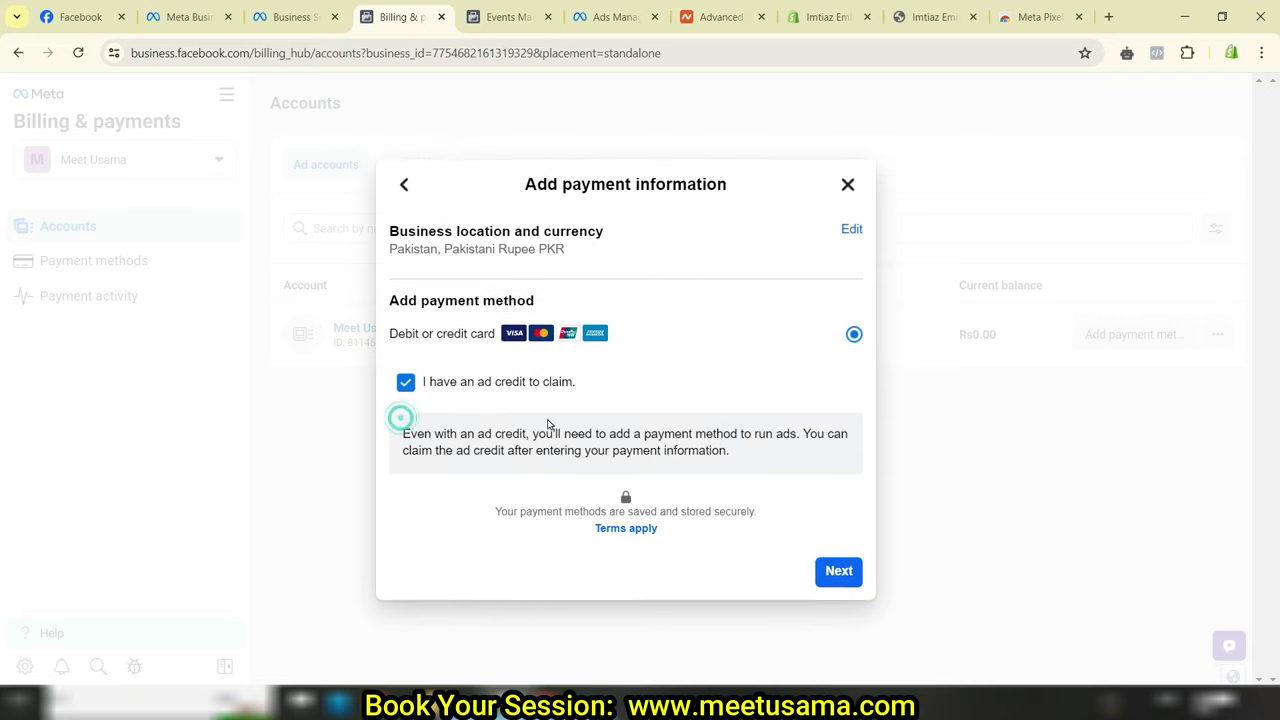
pyautogui.click(837, 573)
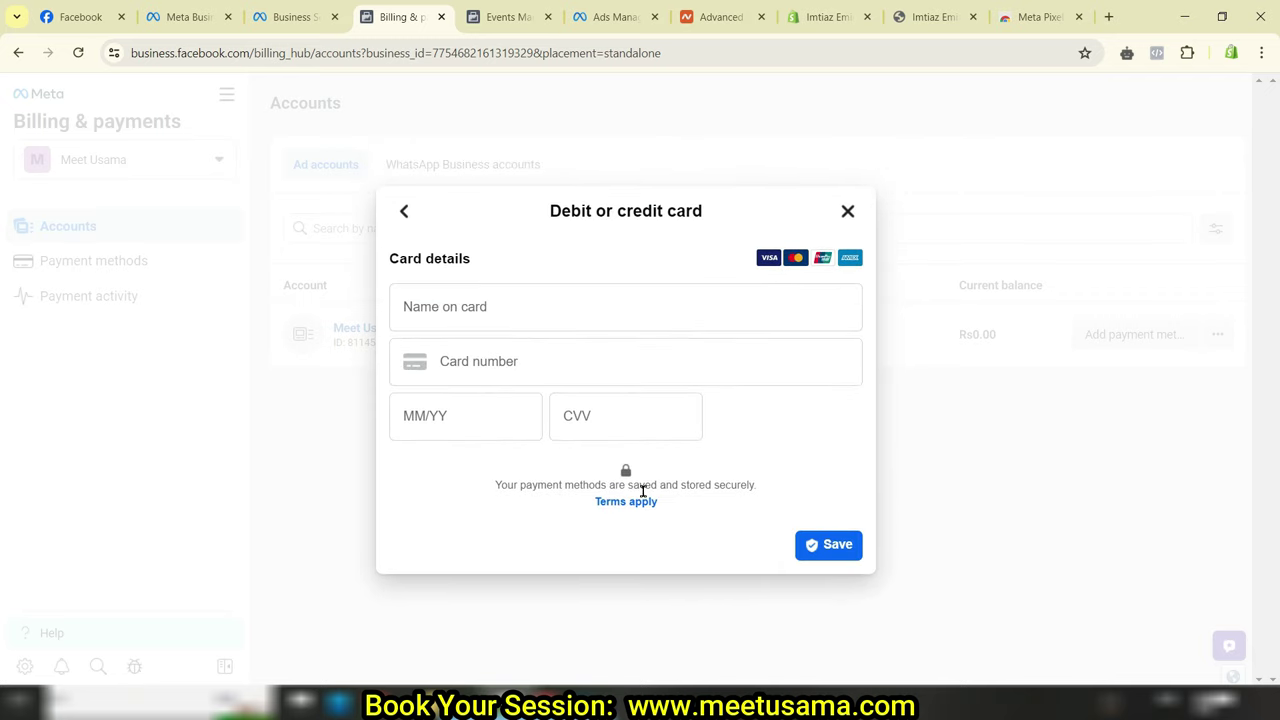
pyautogui.click(847, 213)
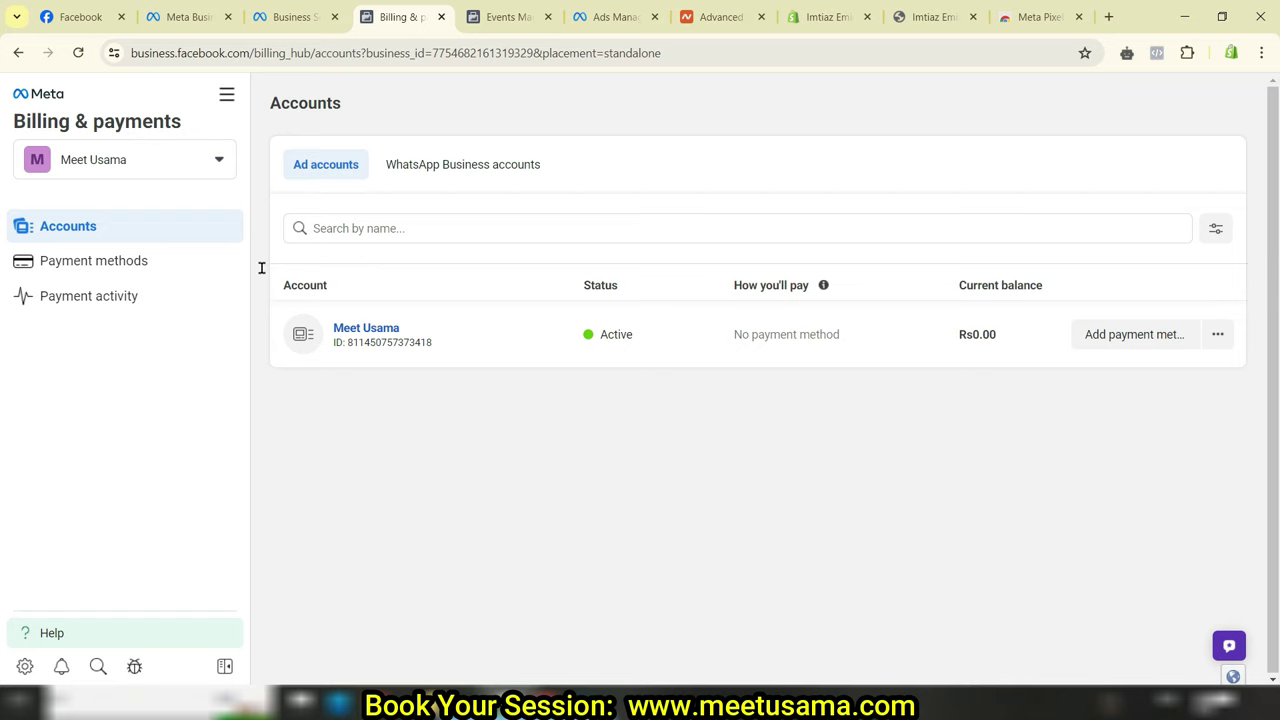
# - In Business settings, view the Meet Usama ad account and examine the options for adding or creating an ad account
pyautogui.click(282, 19)
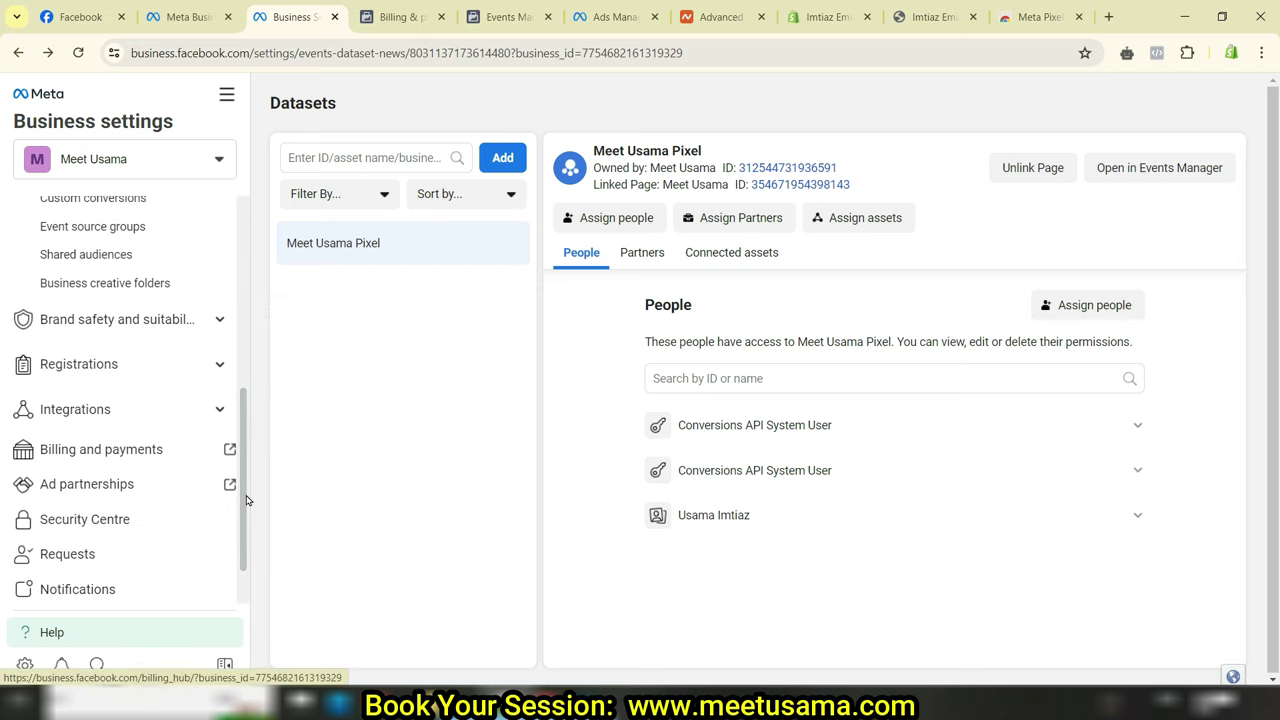
pyautogui.moveTo(242, 476); pyautogui.dragTo(243, 314)
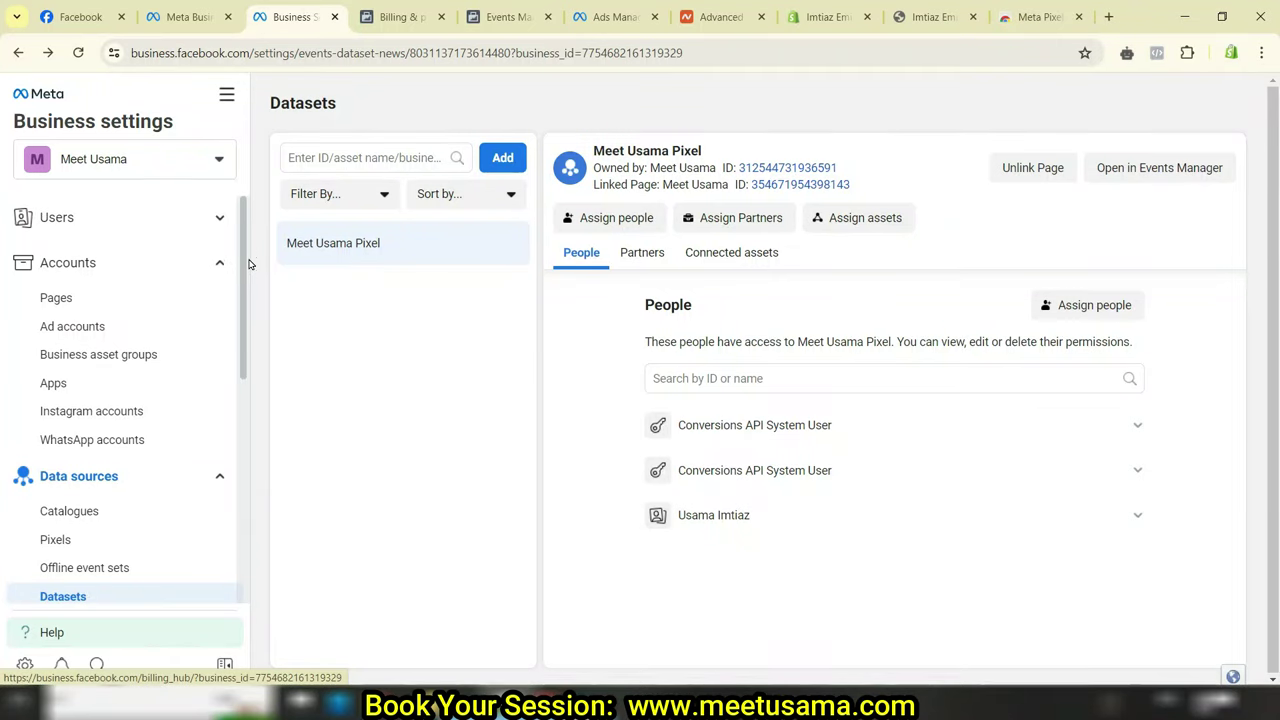
pyautogui.scroll(-2, 202, 295)
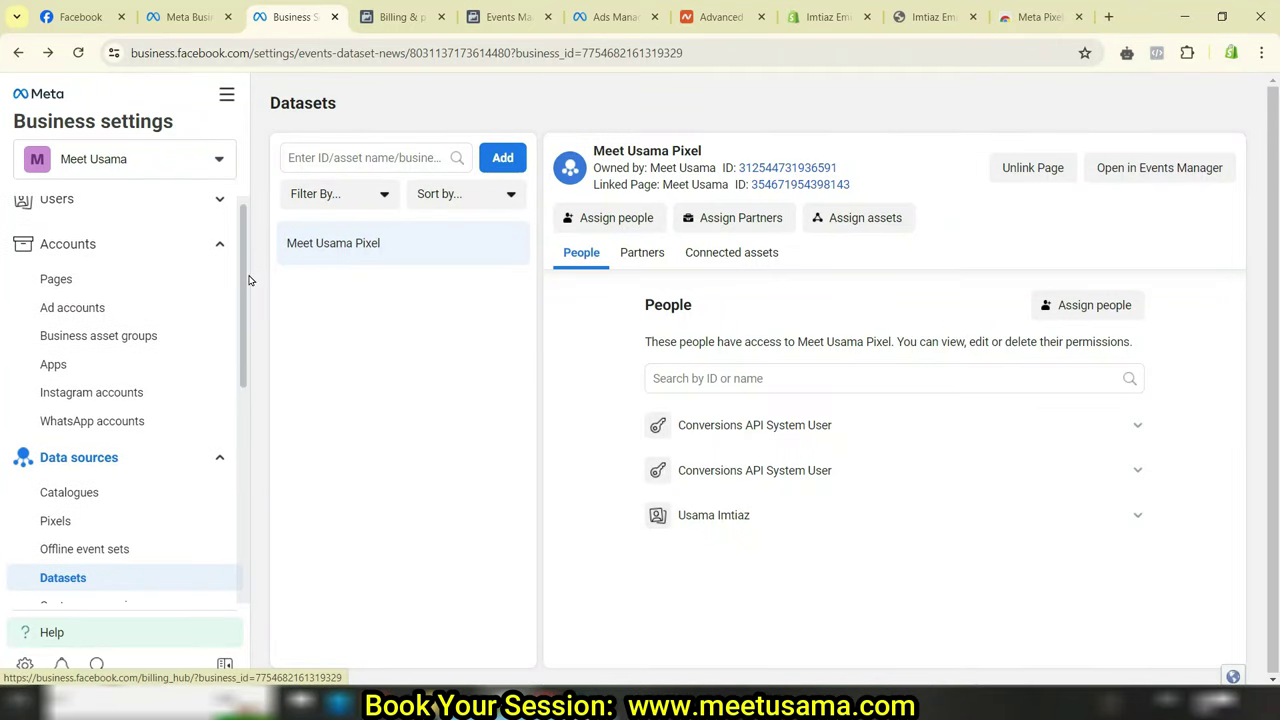
pyautogui.click(87, 296)
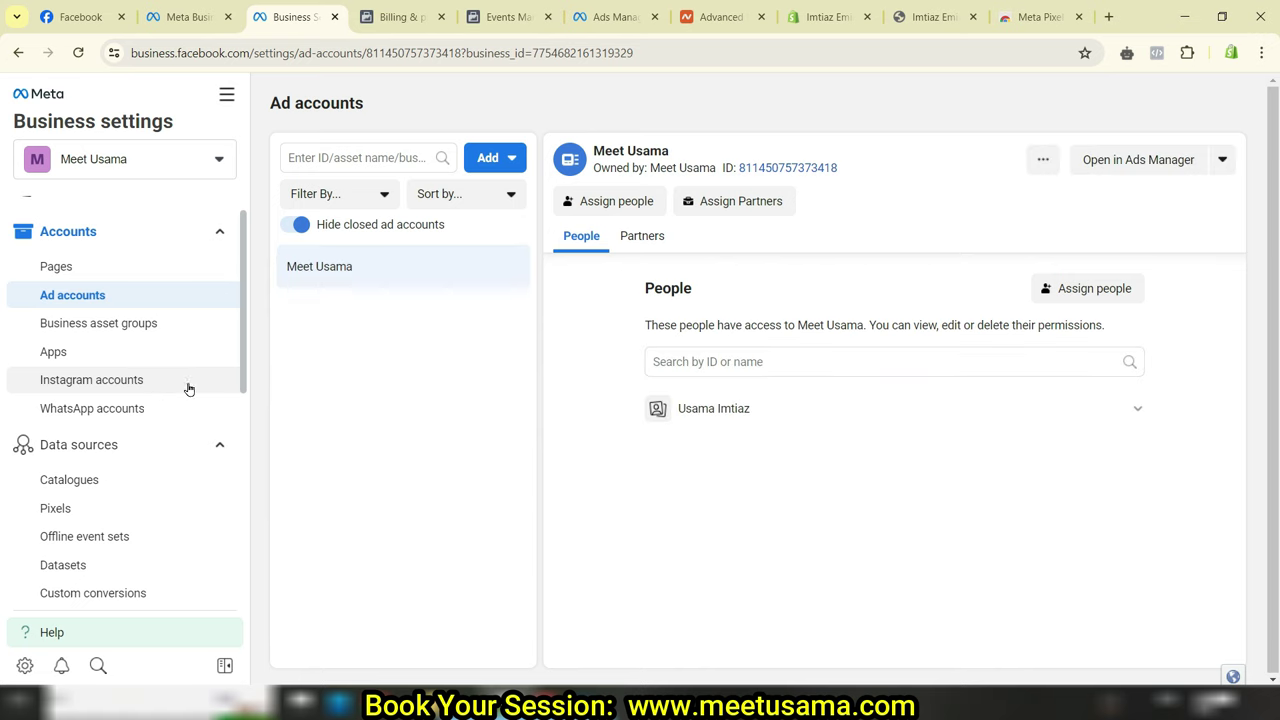
pyautogui.click(503, 165)
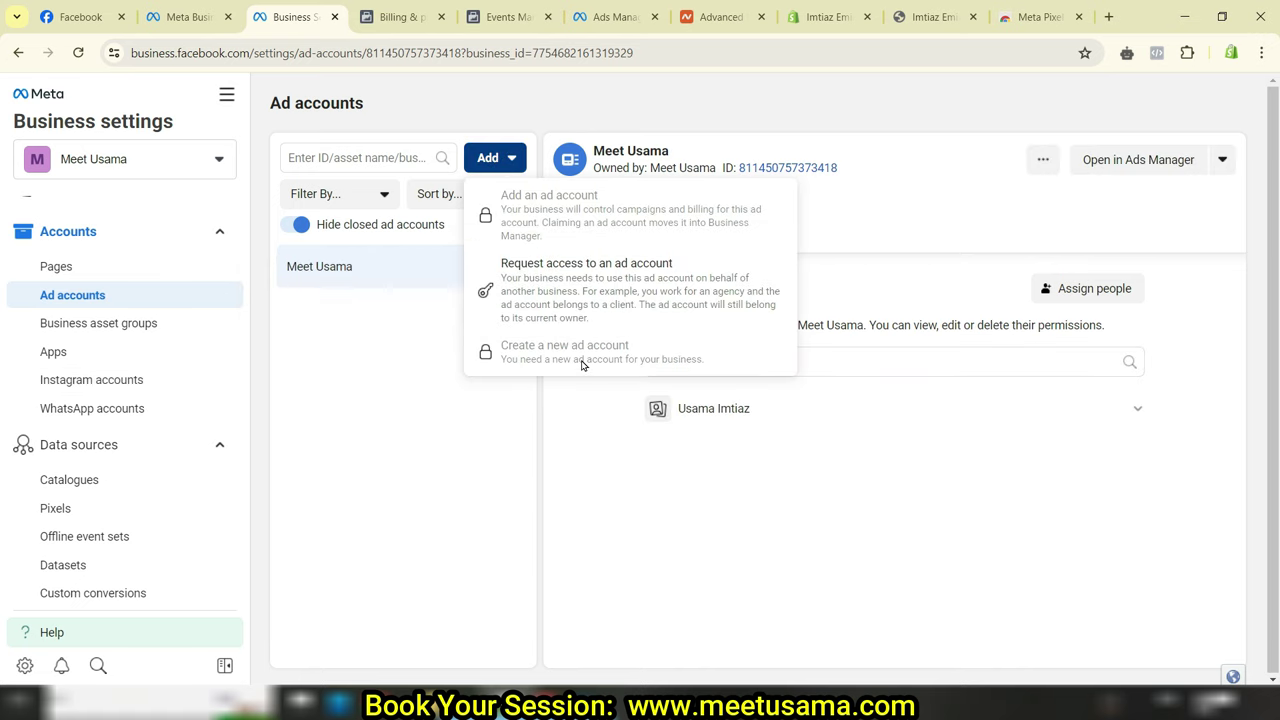
pyautogui.click(426, 438)
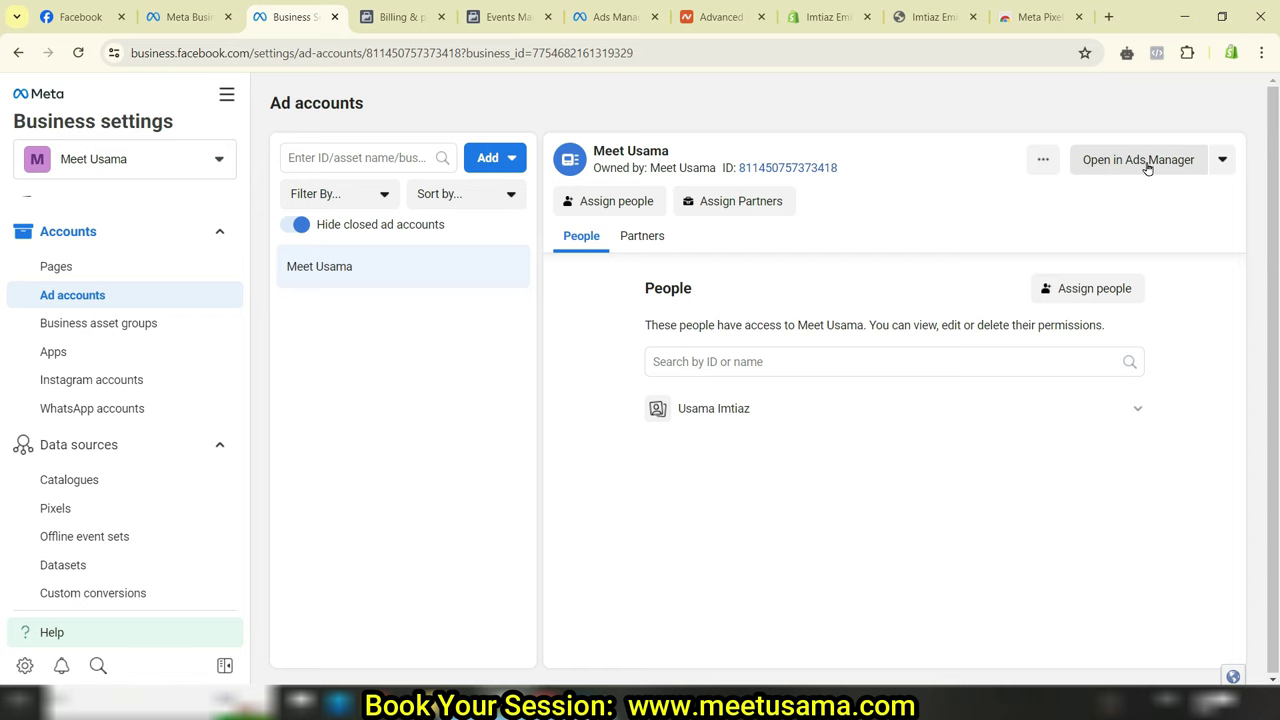
# - In Ads Manager, create a new auction campaign with the Sales objective and the manual sales campaign setup
pyautogui.click(612, 17)
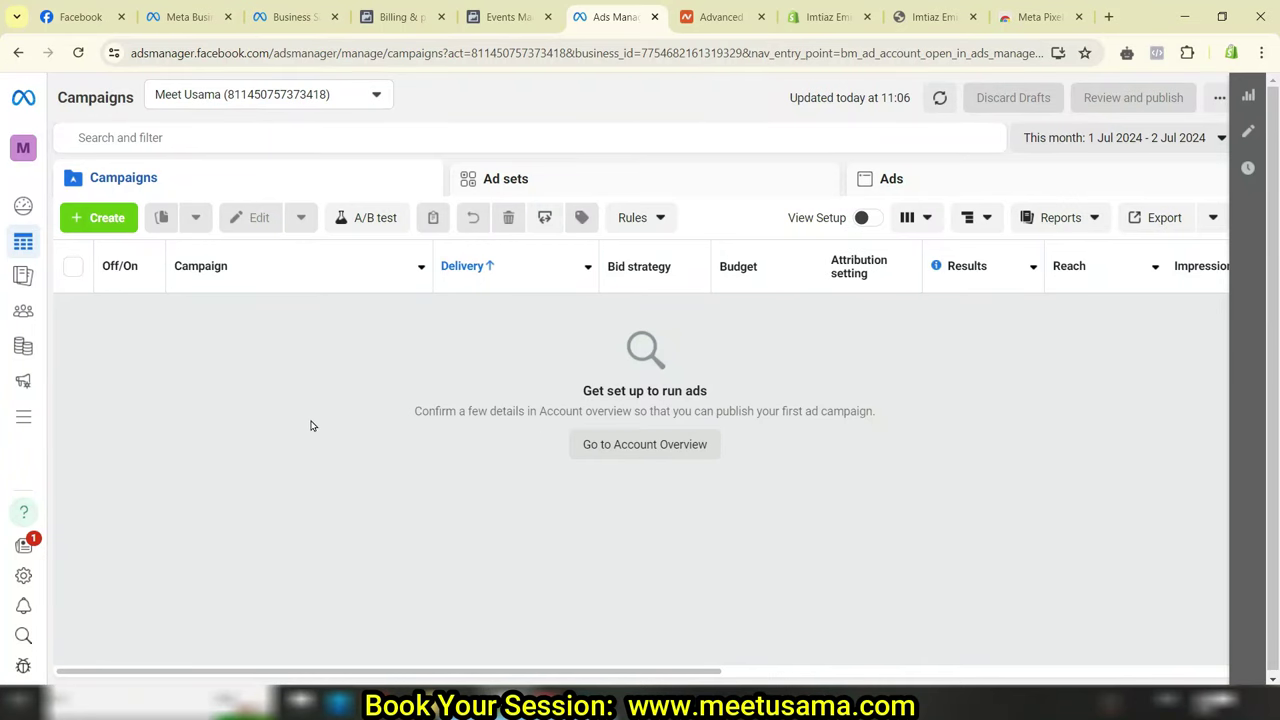
pyautogui.click(100, 217)
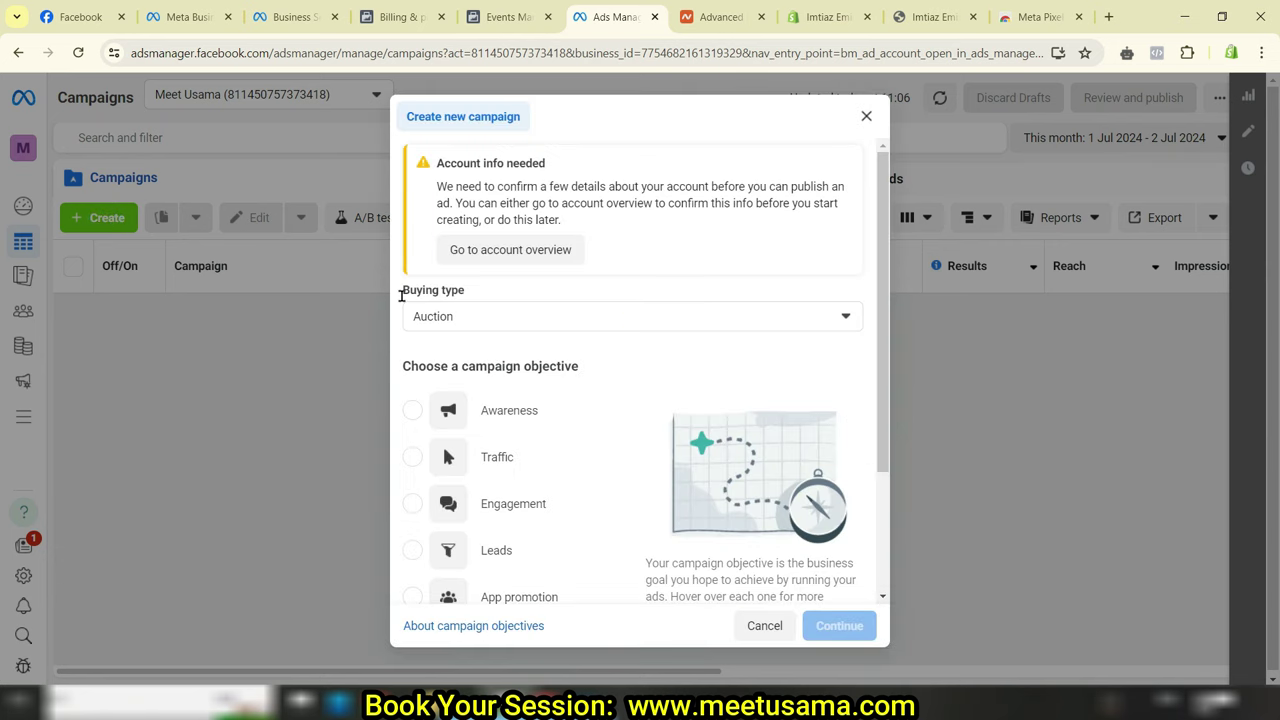
pyautogui.moveTo(407, 365); pyautogui.dragTo(557, 366)
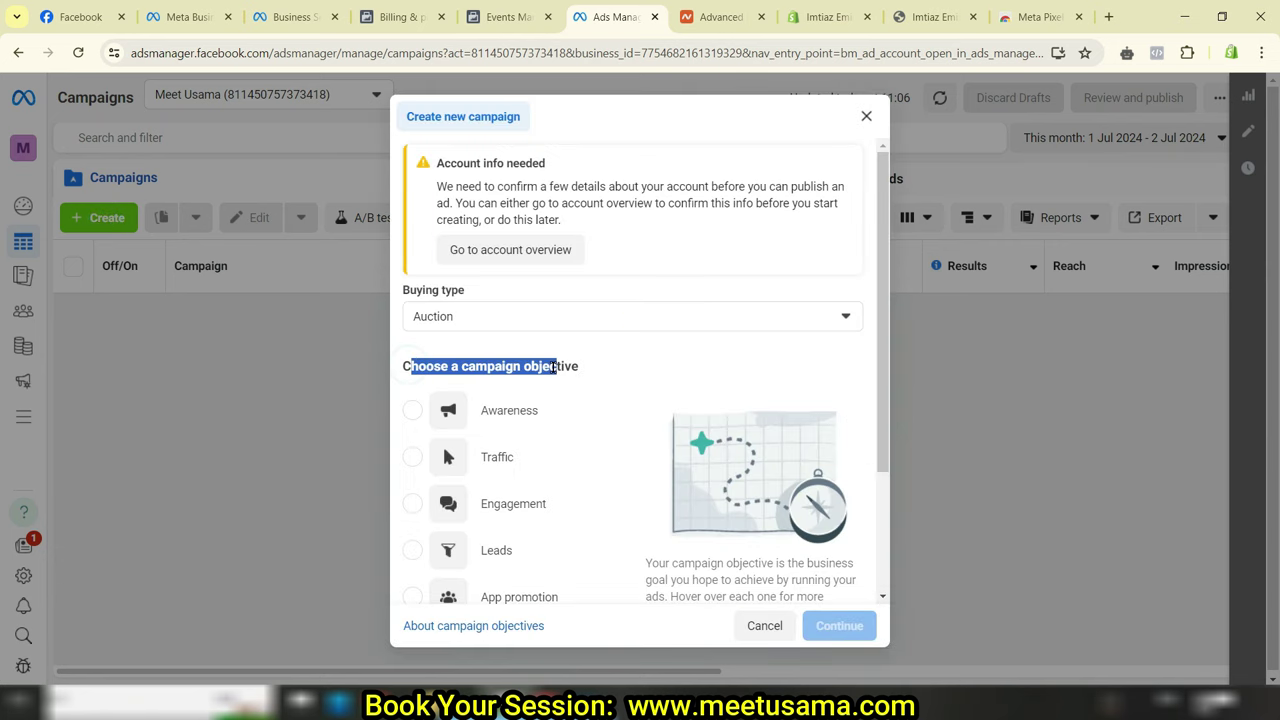
pyautogui.scroll(-2, 679, 391)
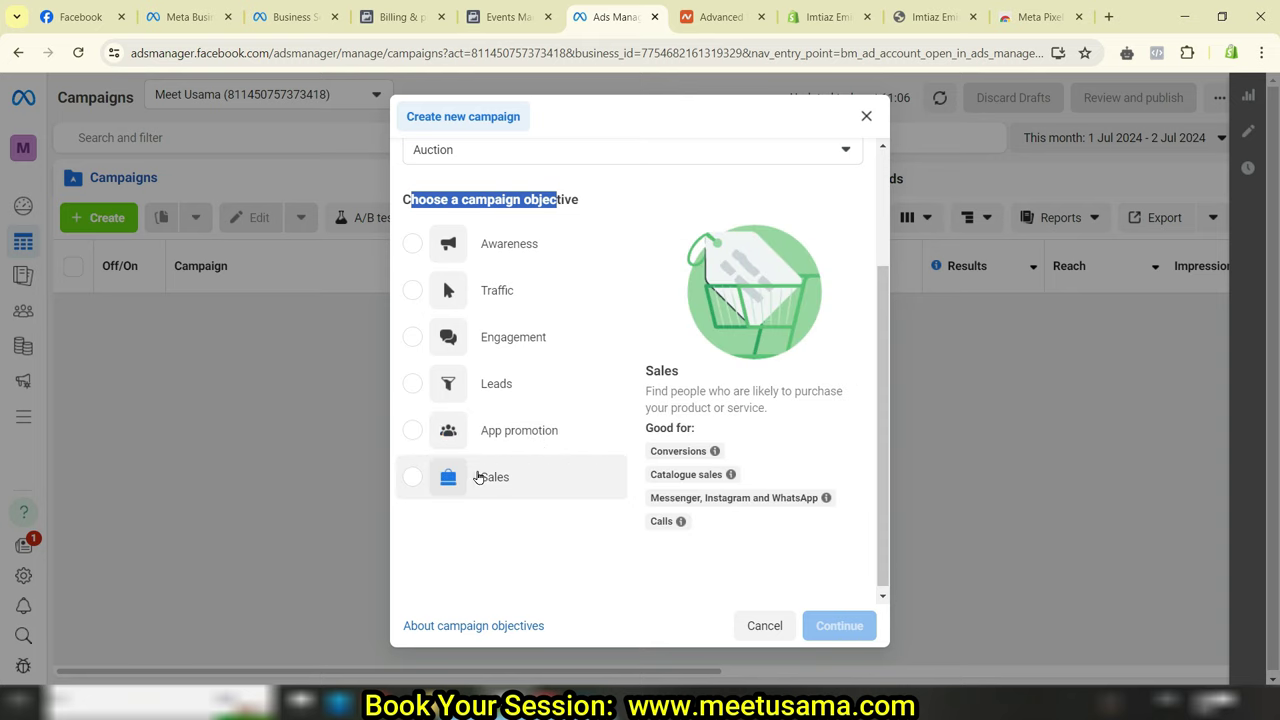
pyautogui.click(528, 485)
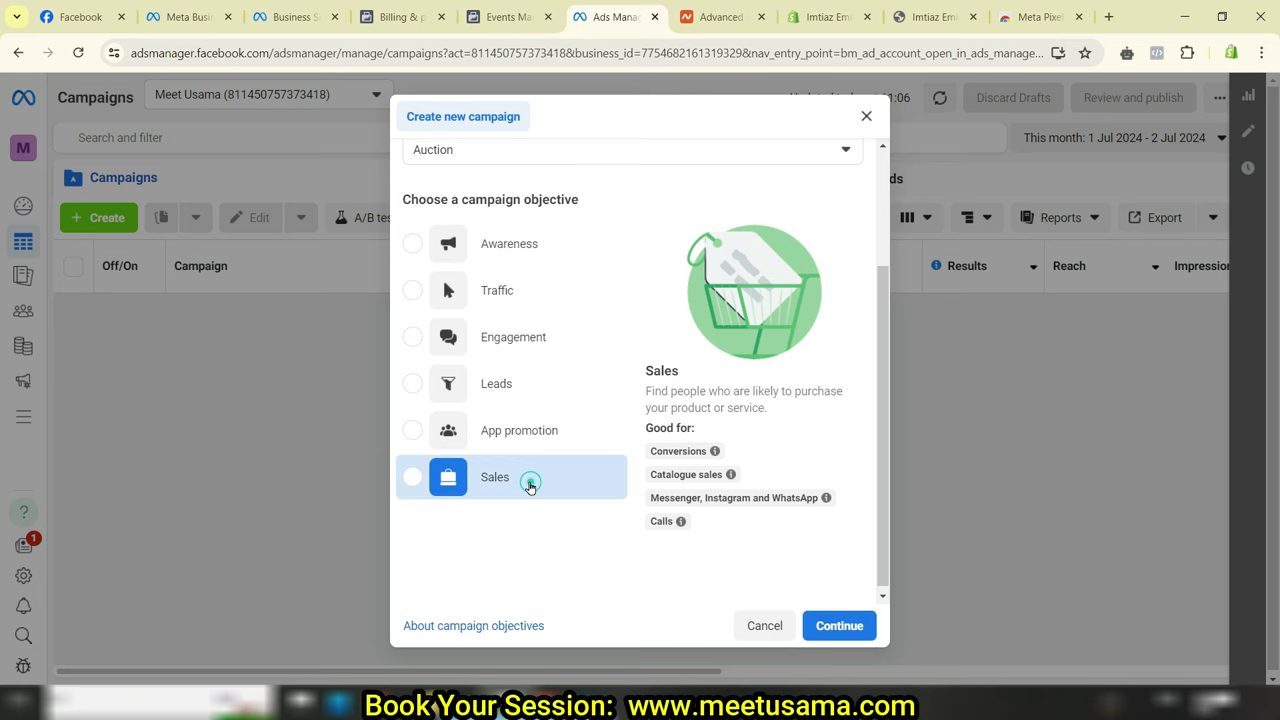
pyautogui.click(840, 627)
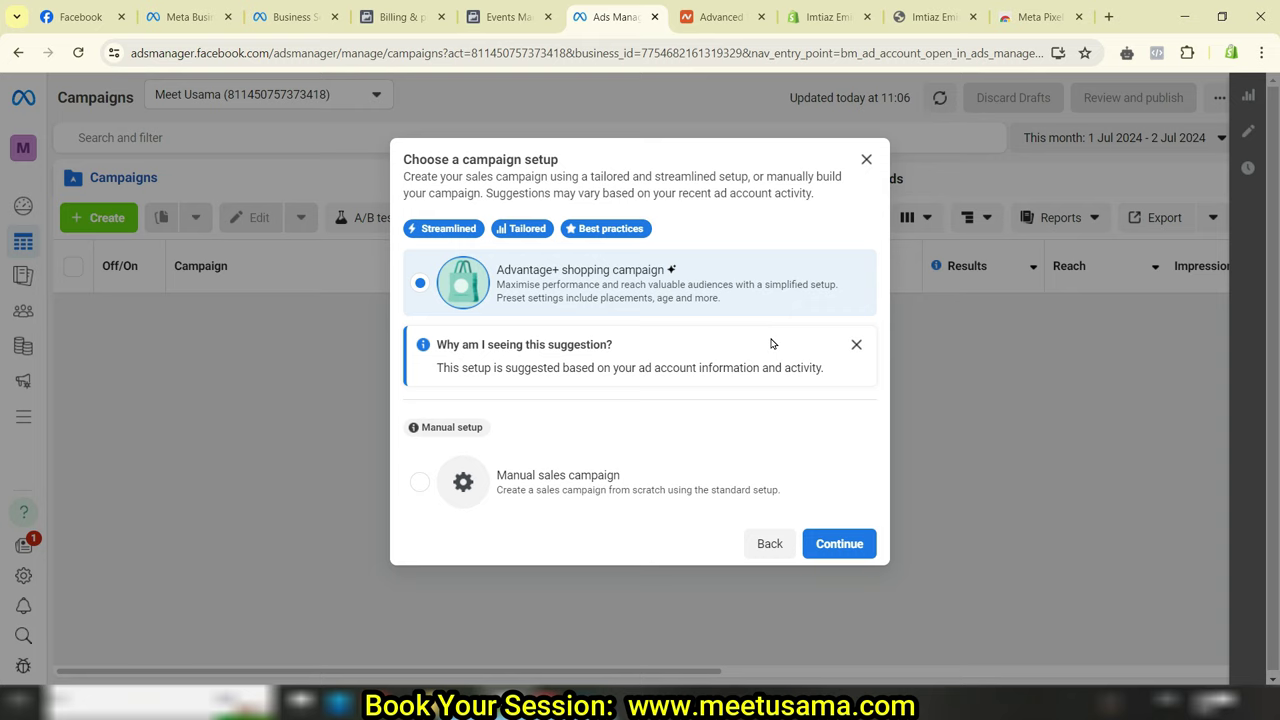
pyautogui.click(589, 495)
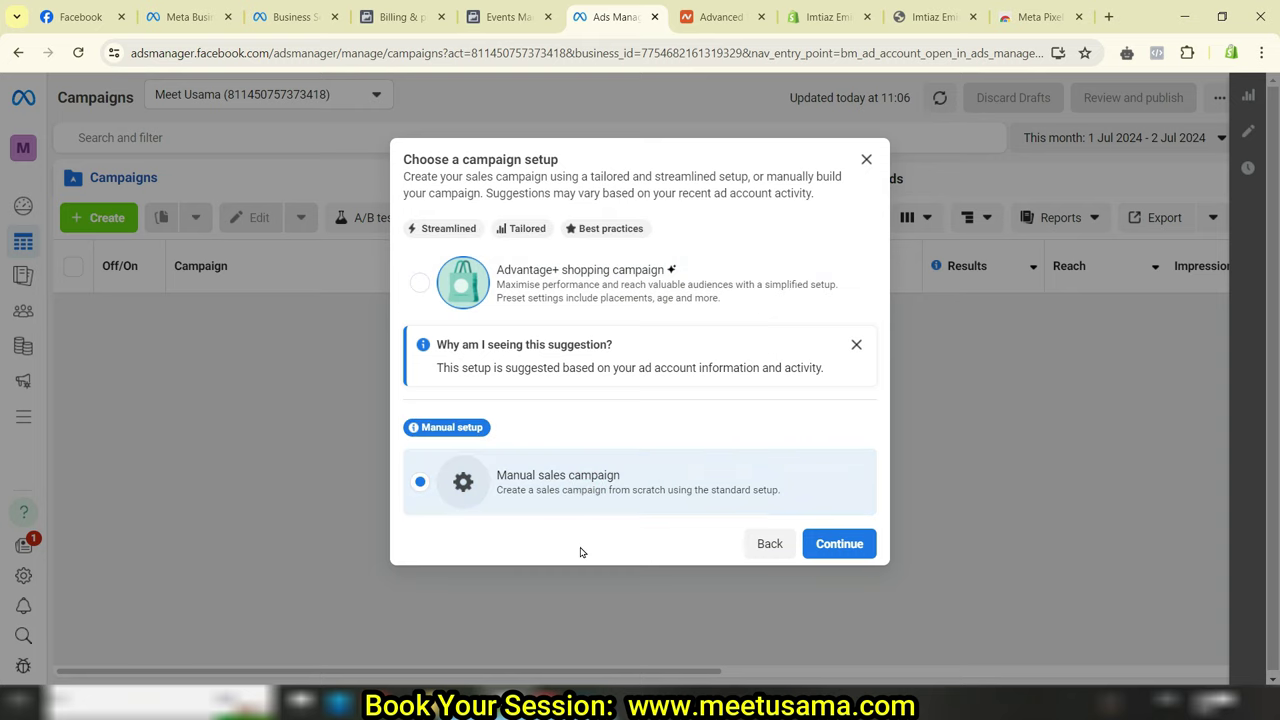
pyautogui.click(842, 546)
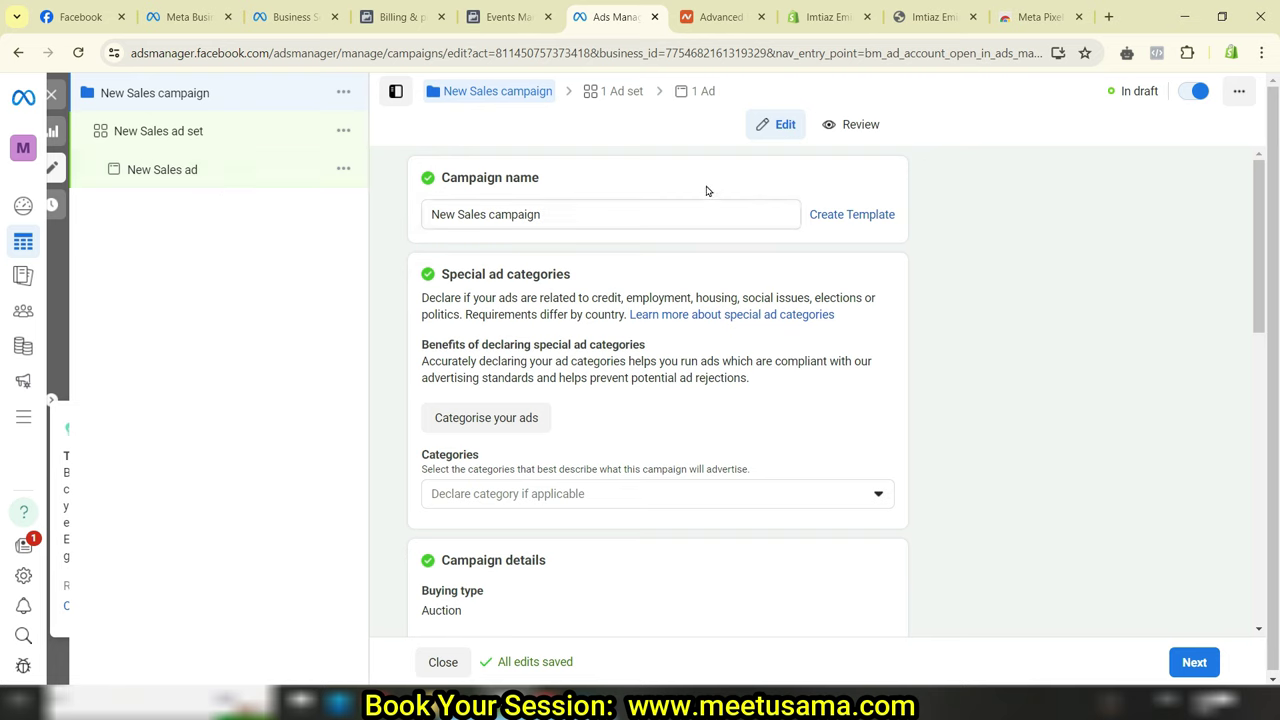
# - Rename the new sales campaign as Testing
pyautogui.click(542, 213)
pyautogui.moveTo(542, 213); pyautogui.dragTo(406, 221)
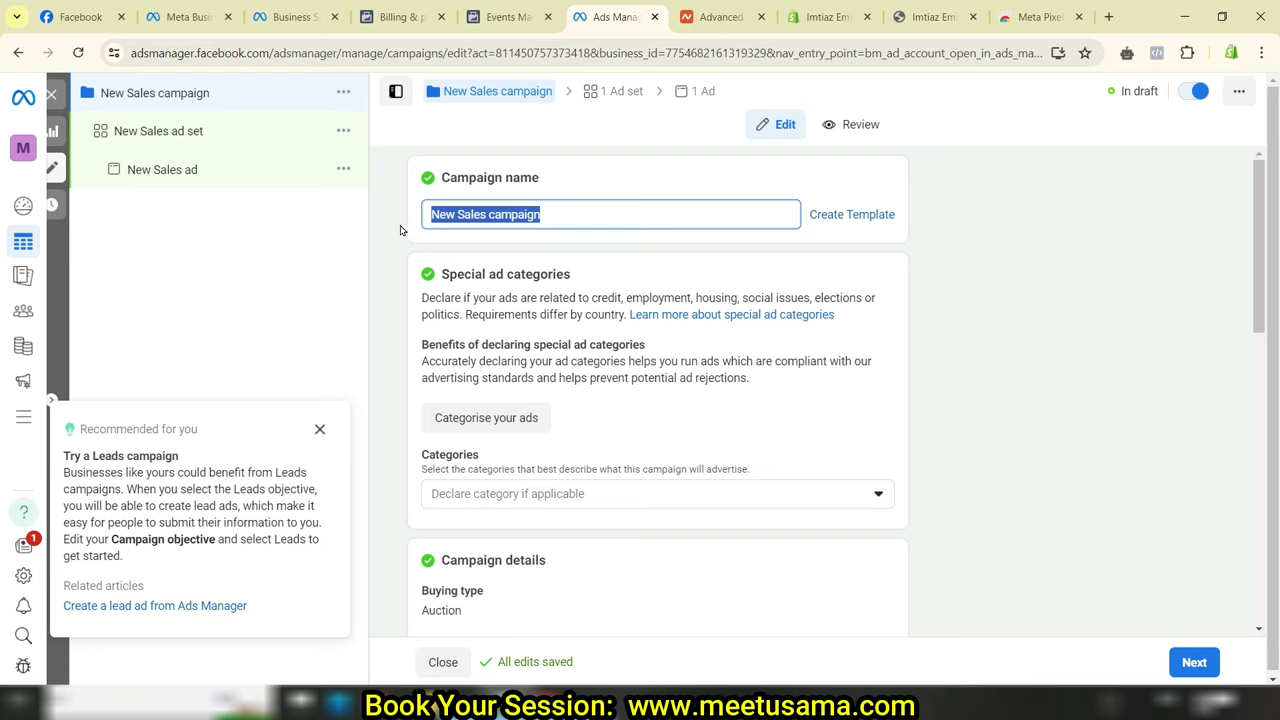
pyautogui.write('Testing')
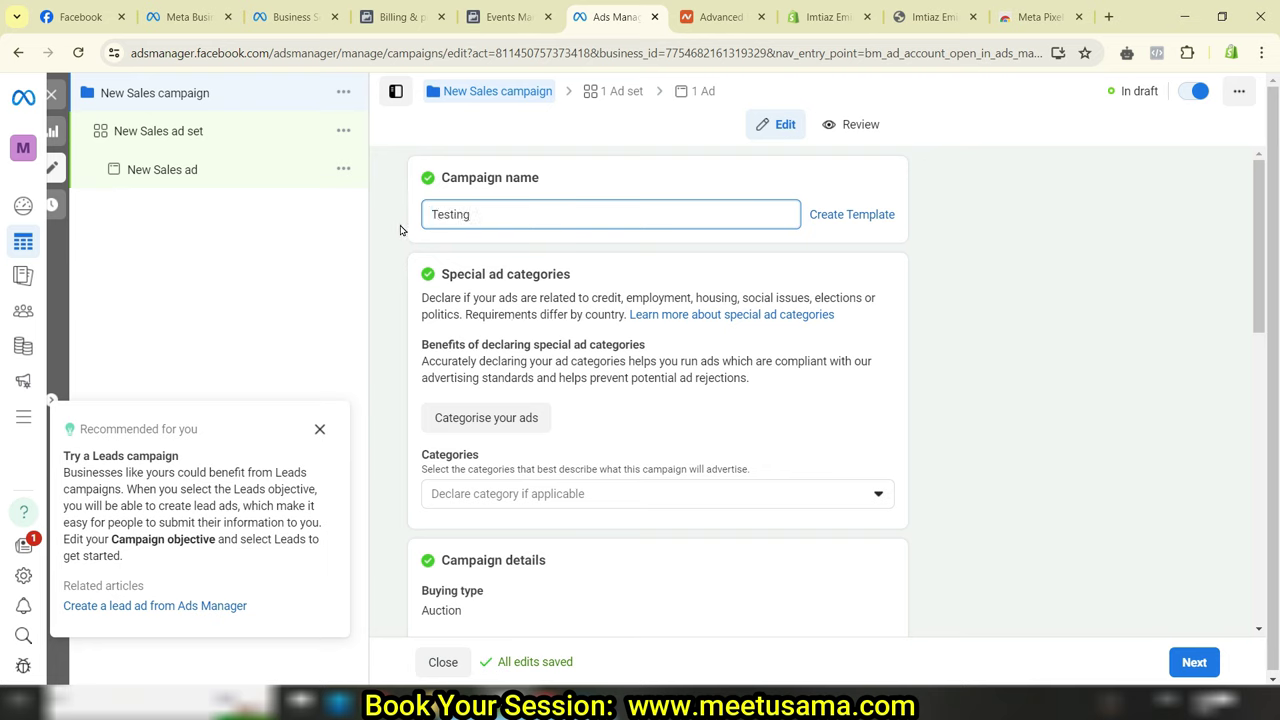
pyautogui.hotkey('ctrl', 'a')
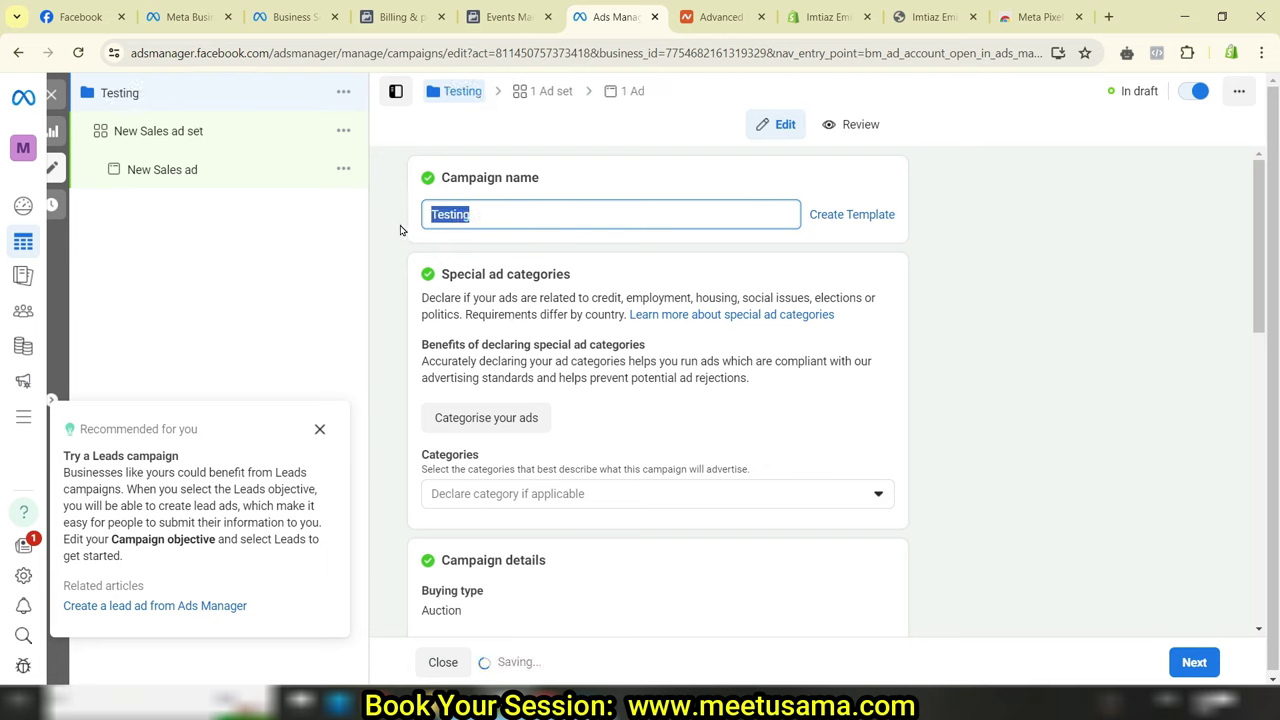
pyautogui.click(950, 253)
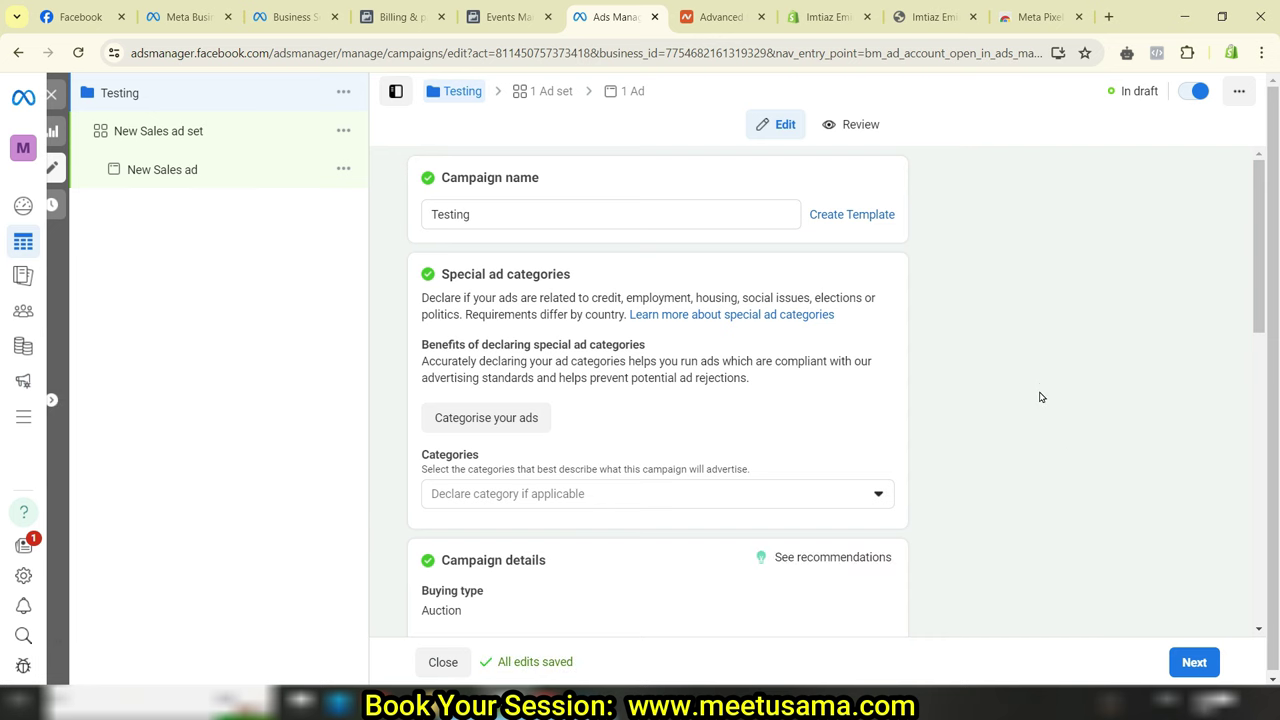
# - Examine the campaign details, the catalogue option and the A/B test description for the Testing campaign
pyautogui.scroll(-4, 1038, 392)
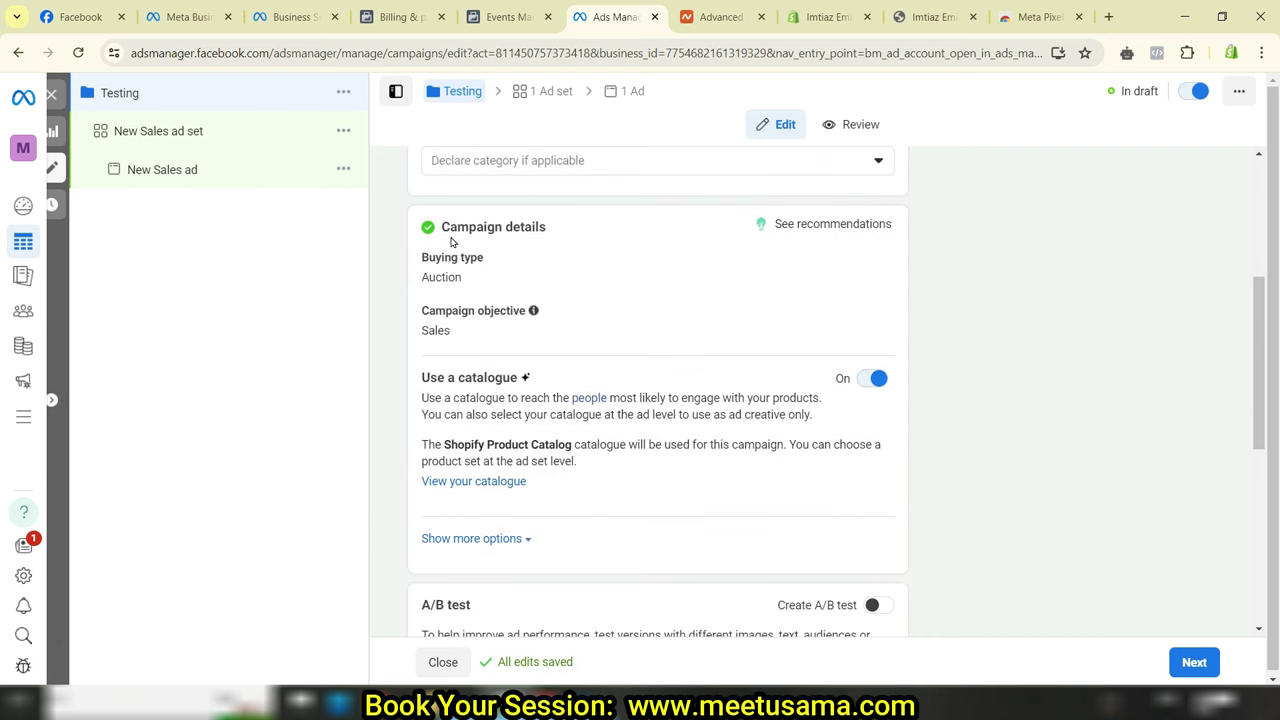
pyautogui.moveTo(457, 228); pyautogui.dragTo(524, 228)
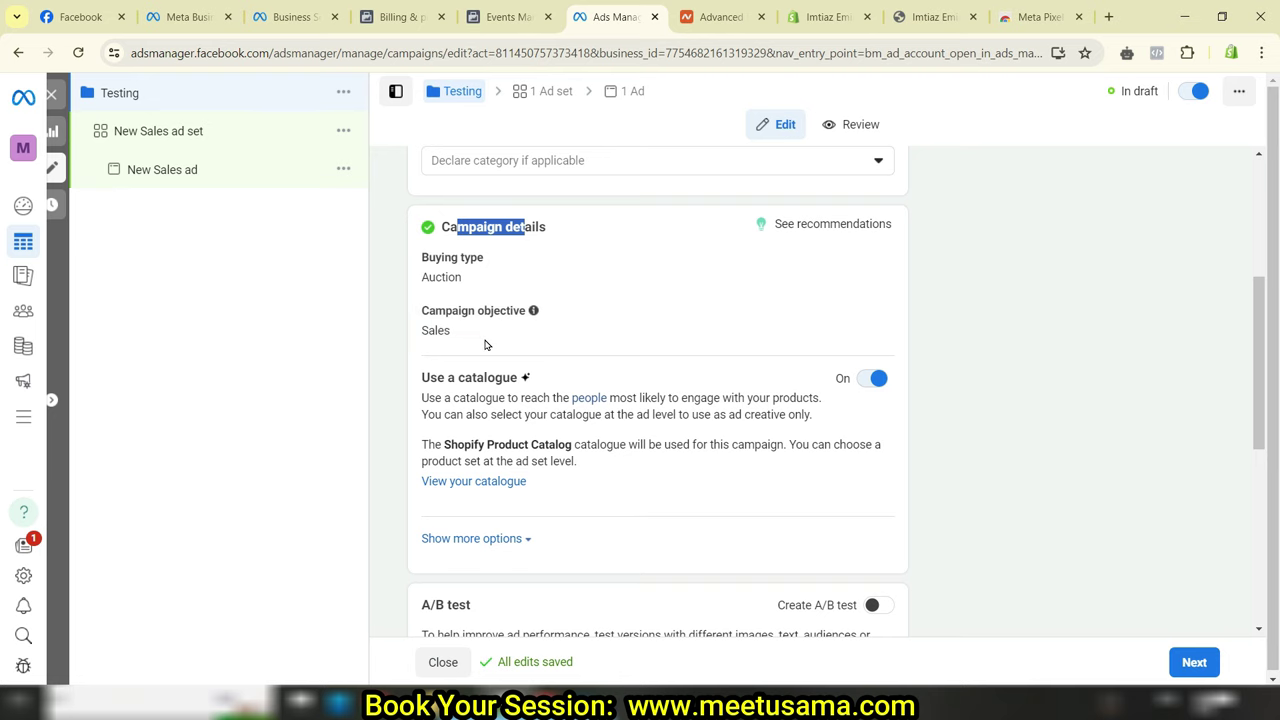
pyautogui.scroll(-2, 605, 411)
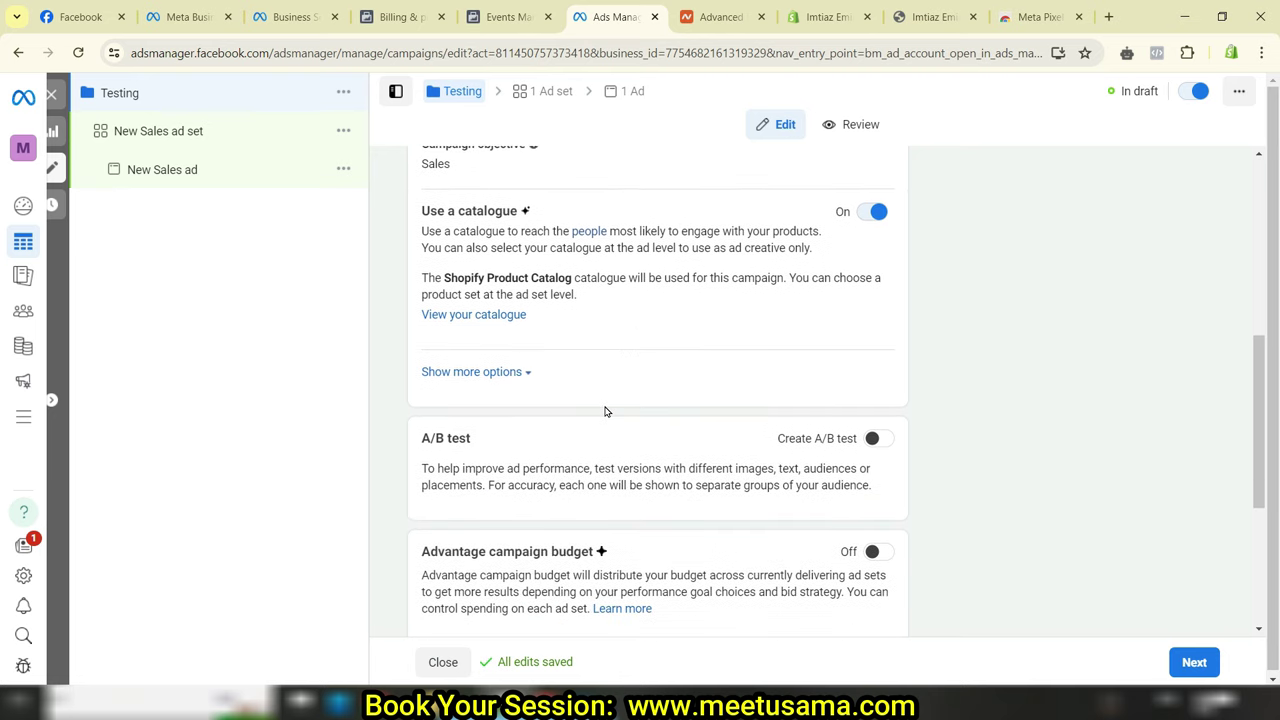
pyautogui.scroll(-1, 605, 411)
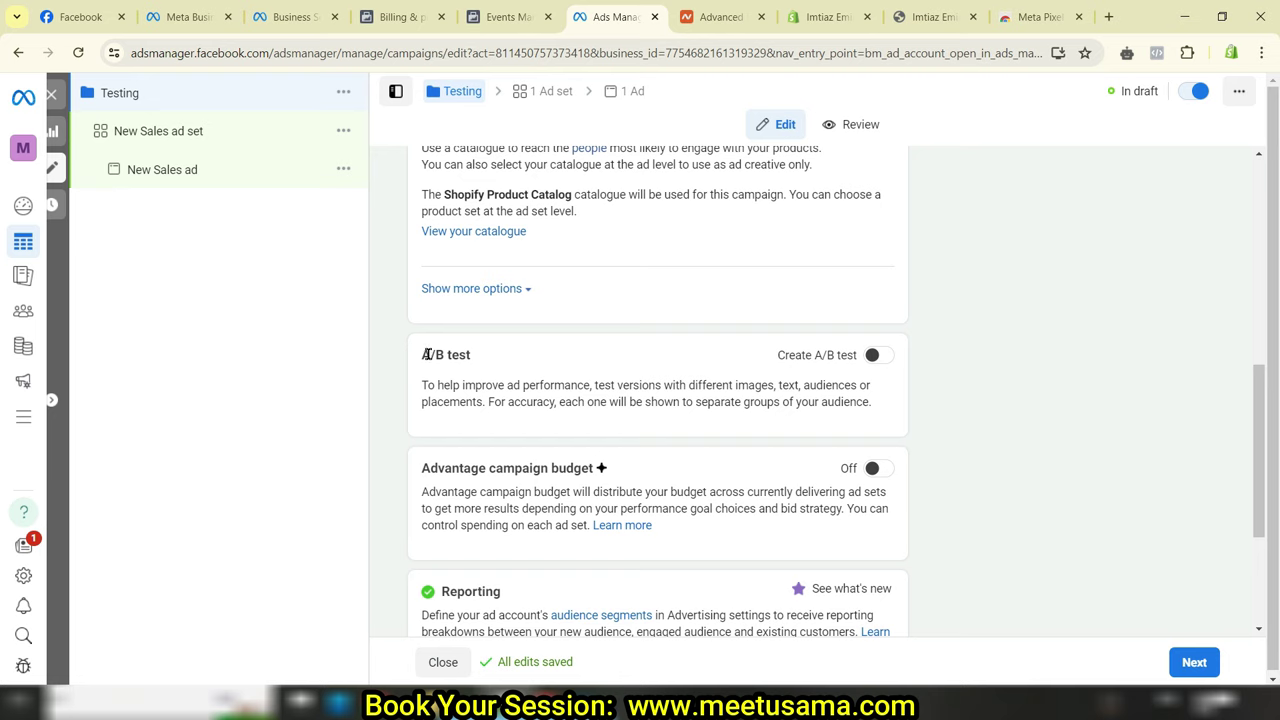
pyautogui.moveTo(428, 354); pyautogui.dragTo(458, 355)
pyautogui.moveTo(571, 386); pyautogui.dragTo(682, 386)
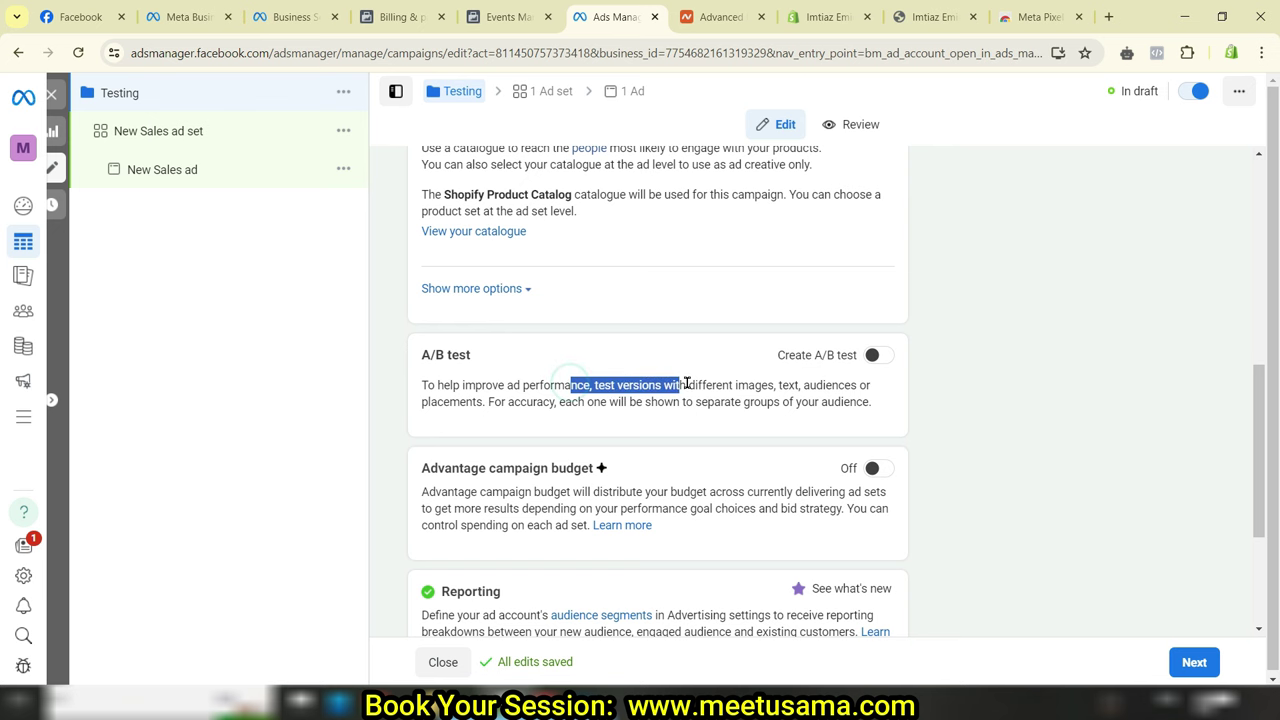
pyautogui.scroll(-2, 848, 399)
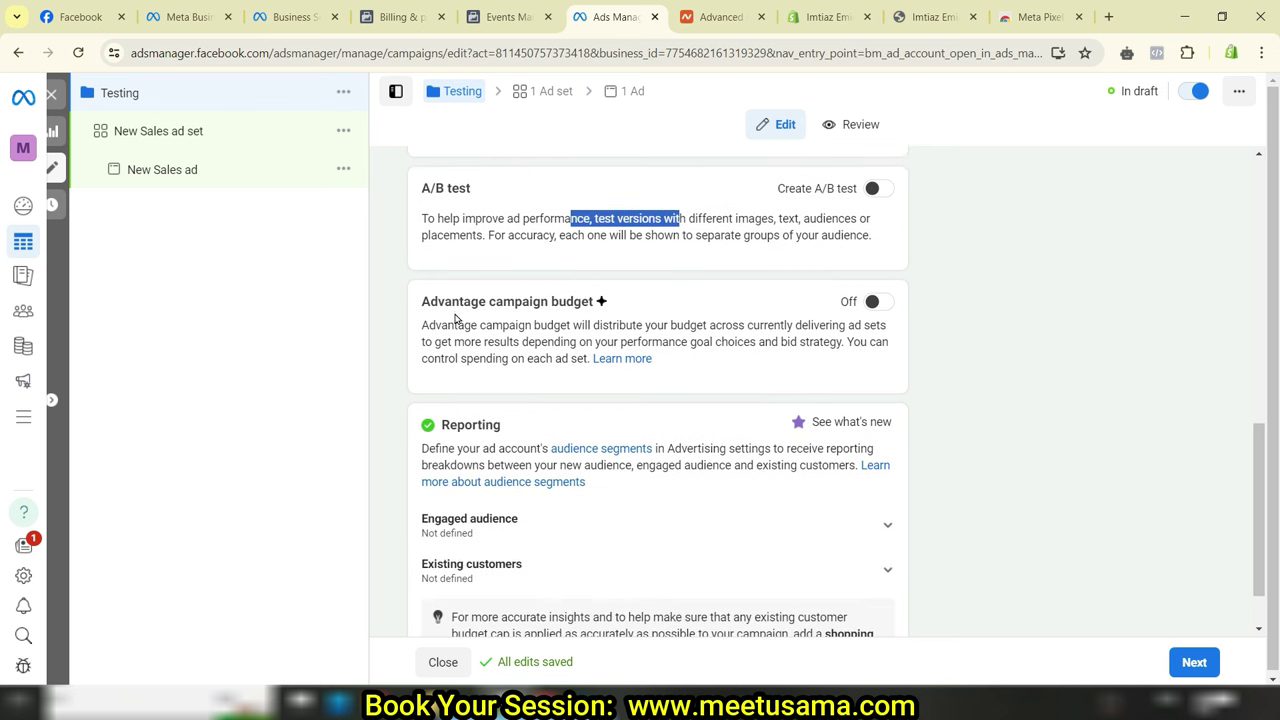
# - Turn on Advantage campaign budget, look at the budget type options, and turn it back off
pyautogui.moveTo(470, 301); pyautogui.dragTo(549, 301)
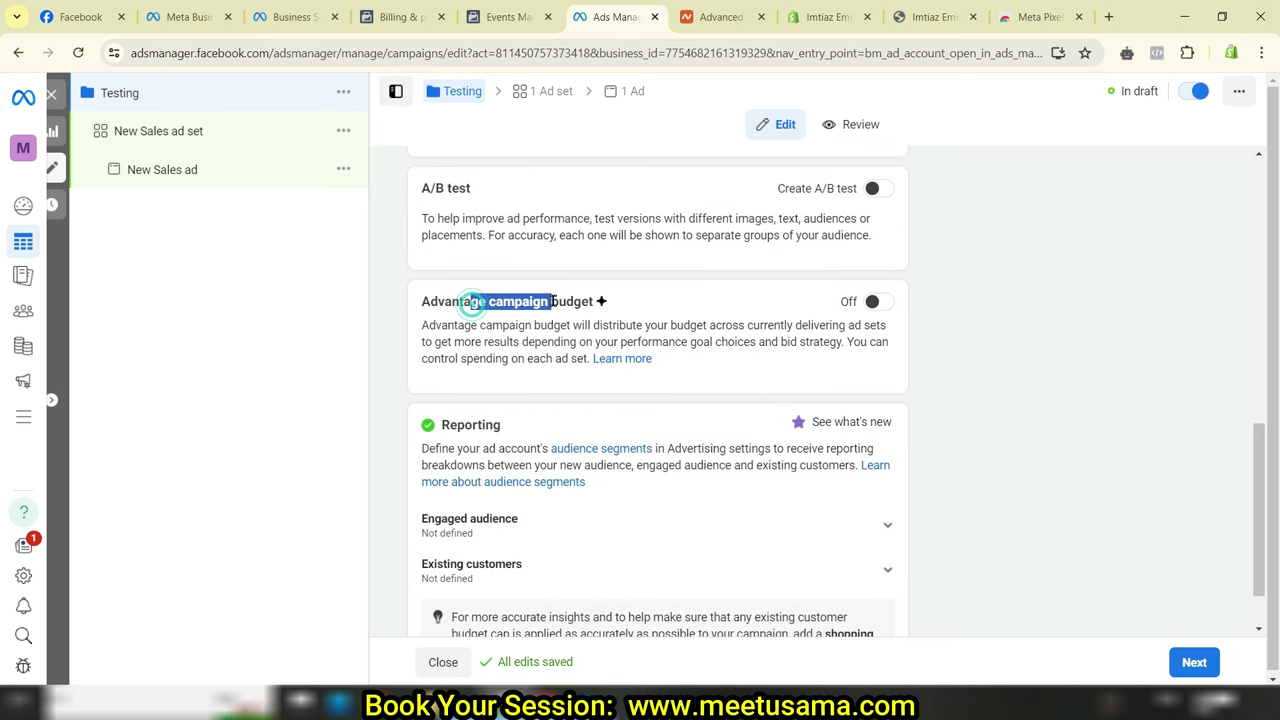
pyautogui.click(875, 303)
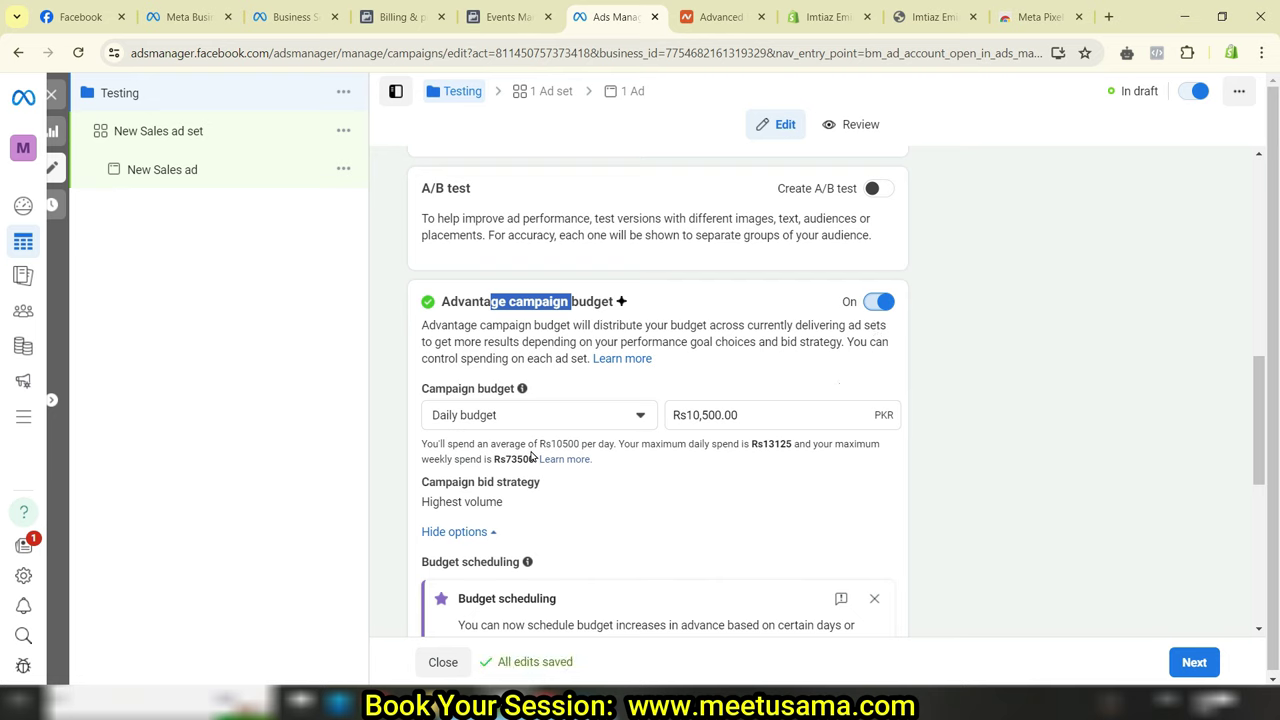
pyautogui.click(598, 414)
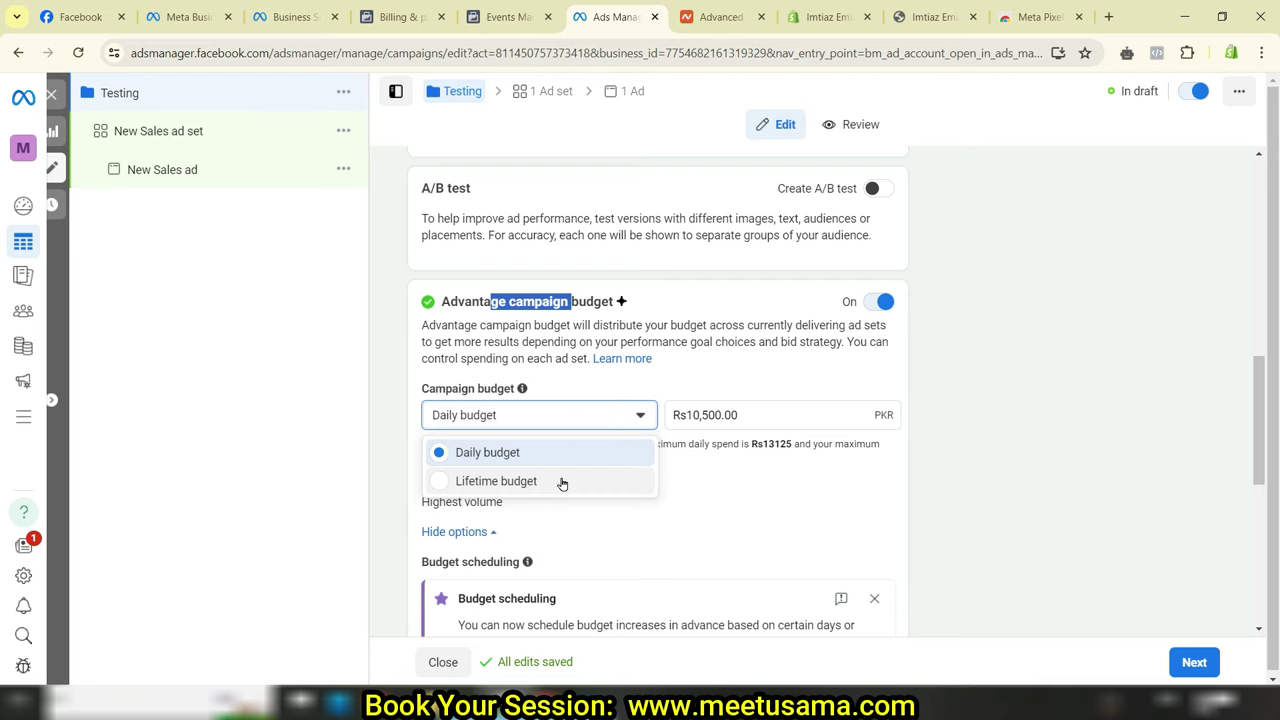
pyautogui.click(608, 416)
pyautogui.click(881, 304)
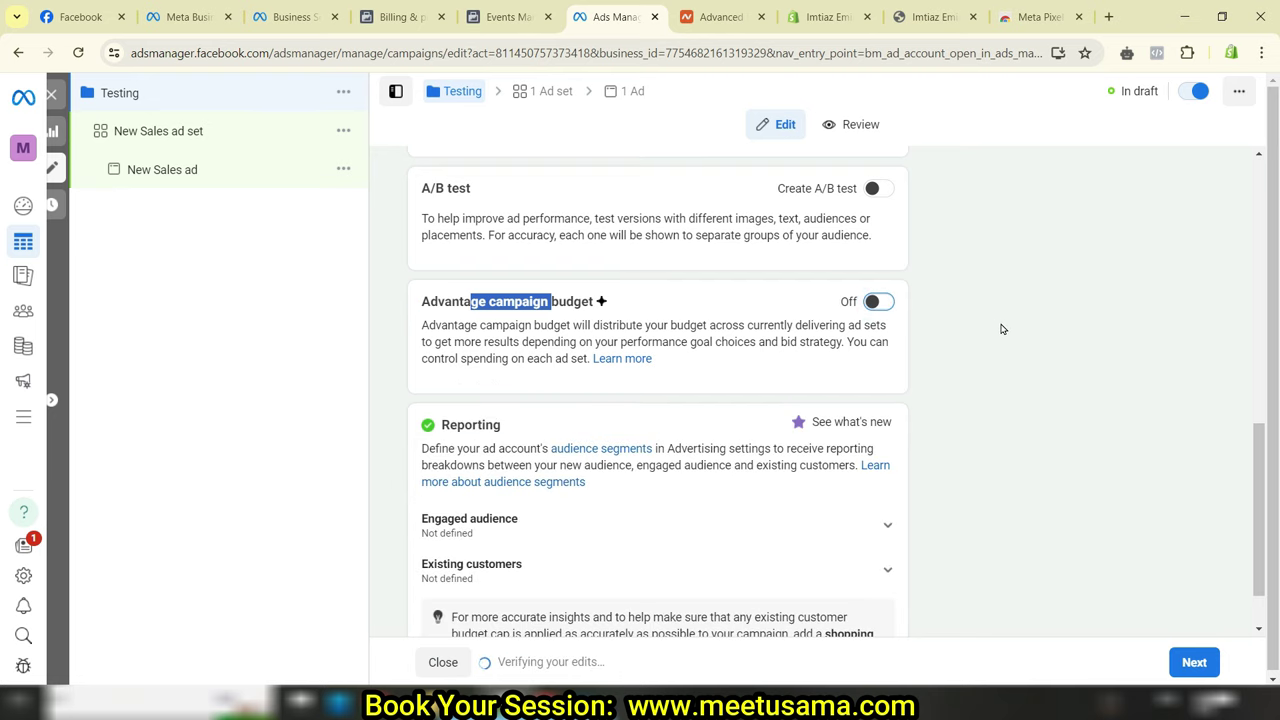
# - Continue to the campaign's ad set and rename it as Testing
pyautogui.scroll(-1, 1008, 333)
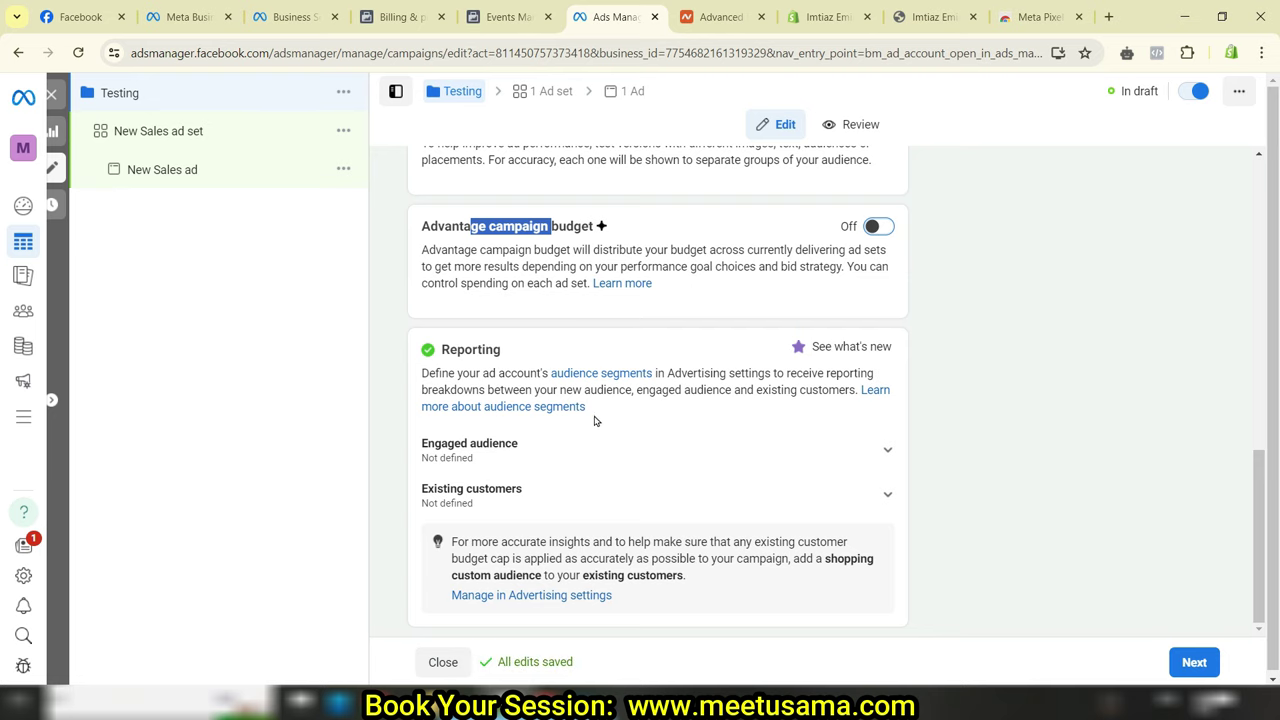
pyautogui.click(1191, 665)
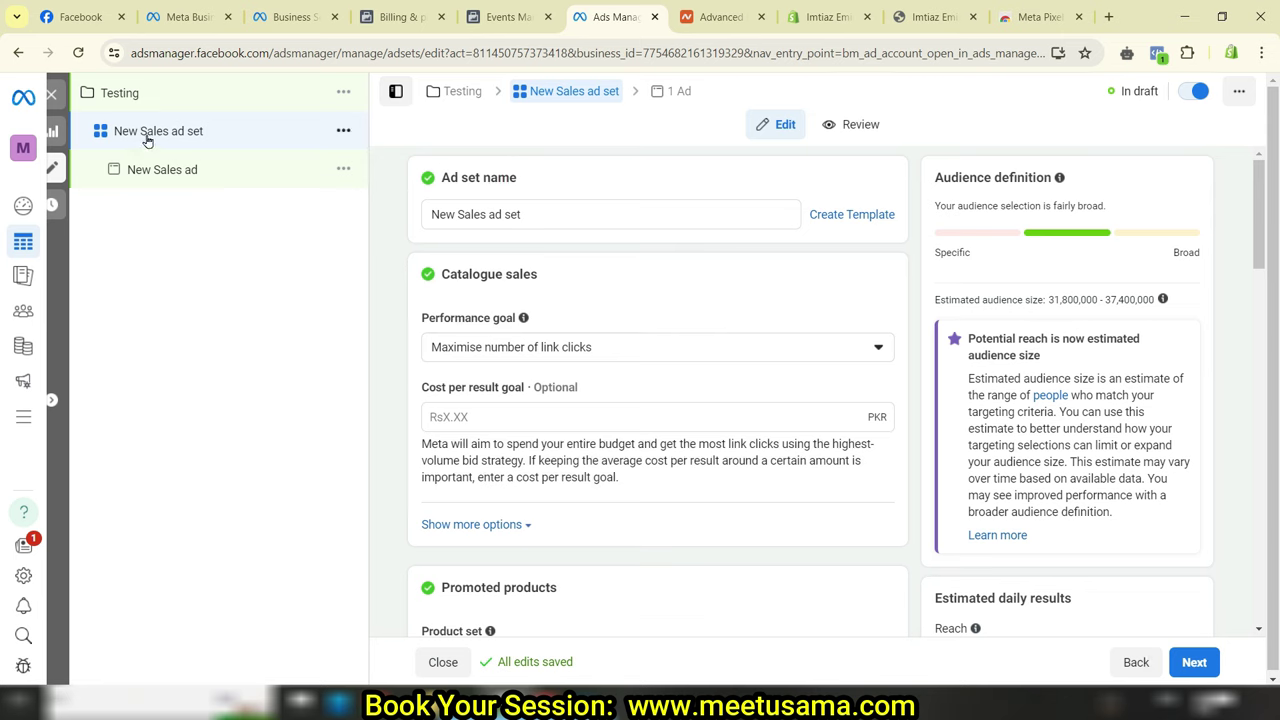
pyautogui.tripleClick(552, 215)
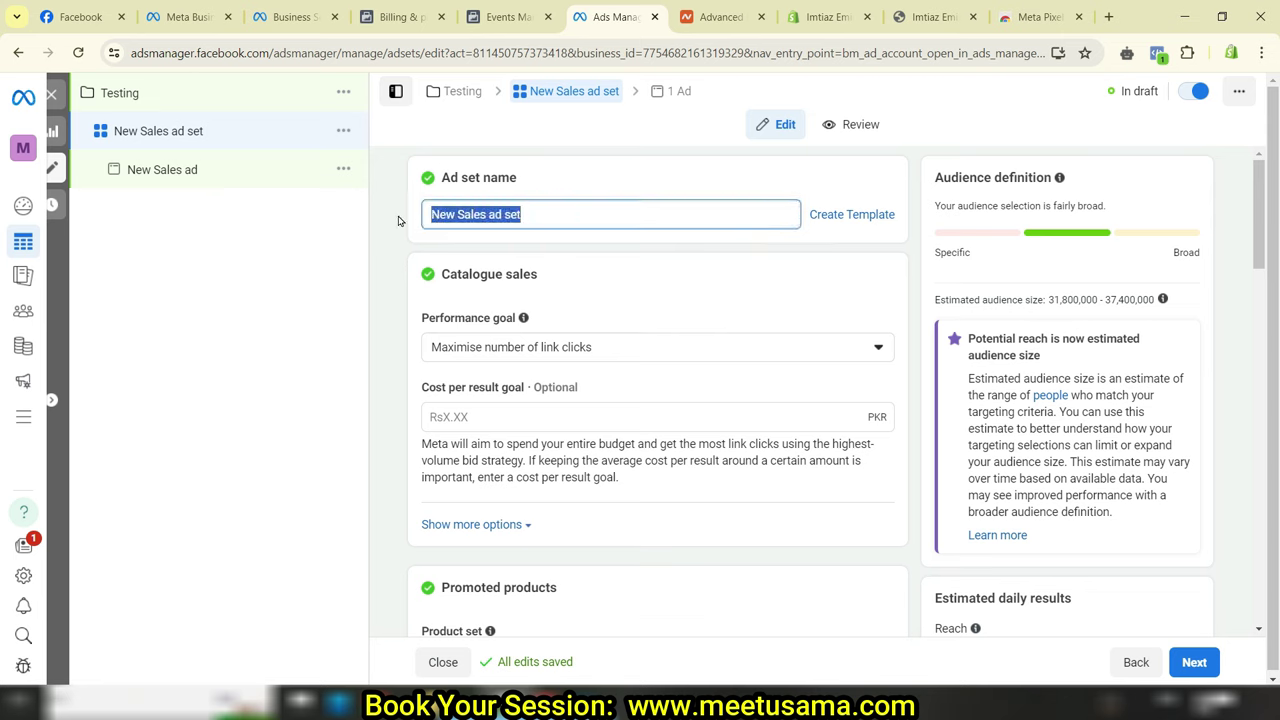
pyautogui.write('Testing')
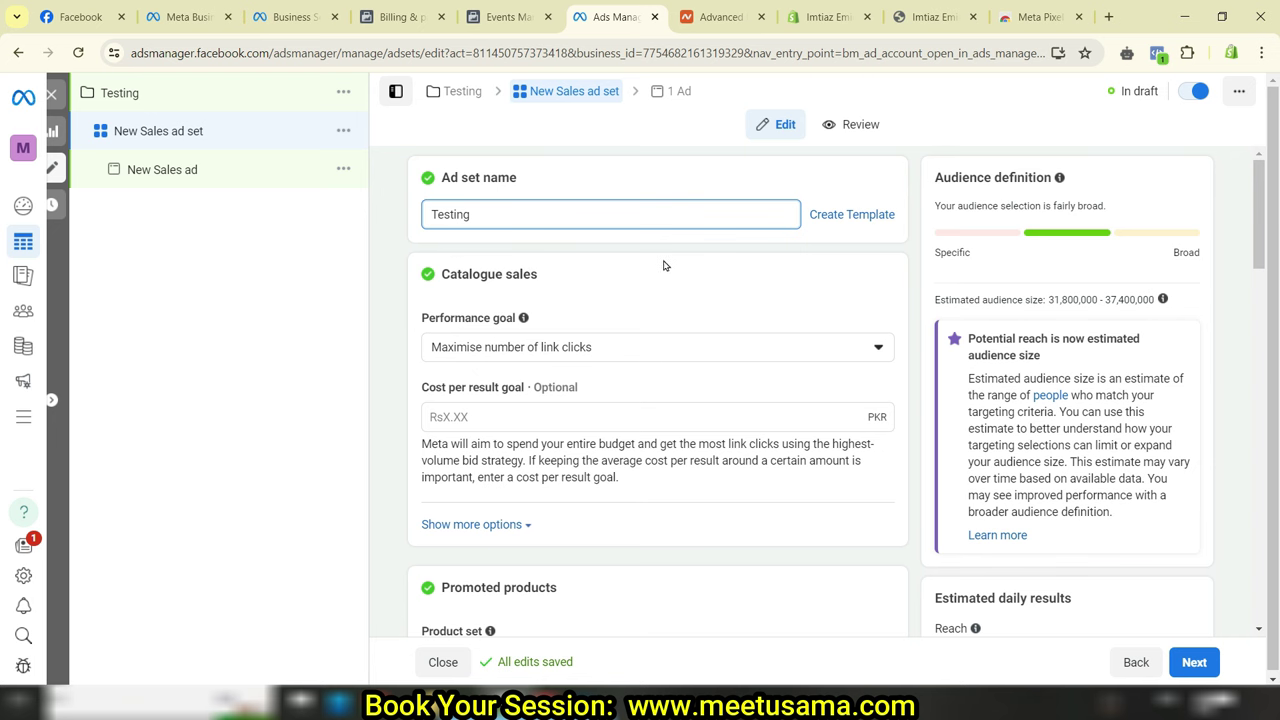
# - Set the ad set's performance goal to Maximise number of conversions and check its conversion event
pyautogui.scroll(-1, 719, 256)
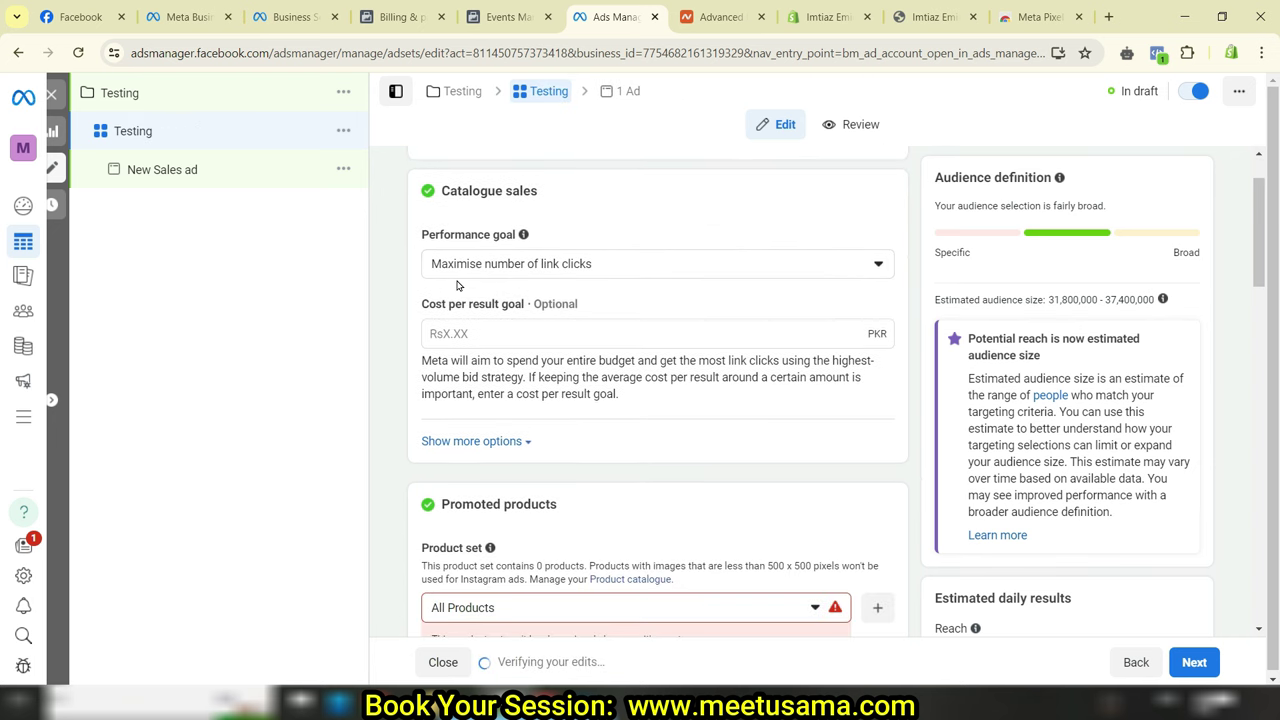
pyautogui.click(657, 268)
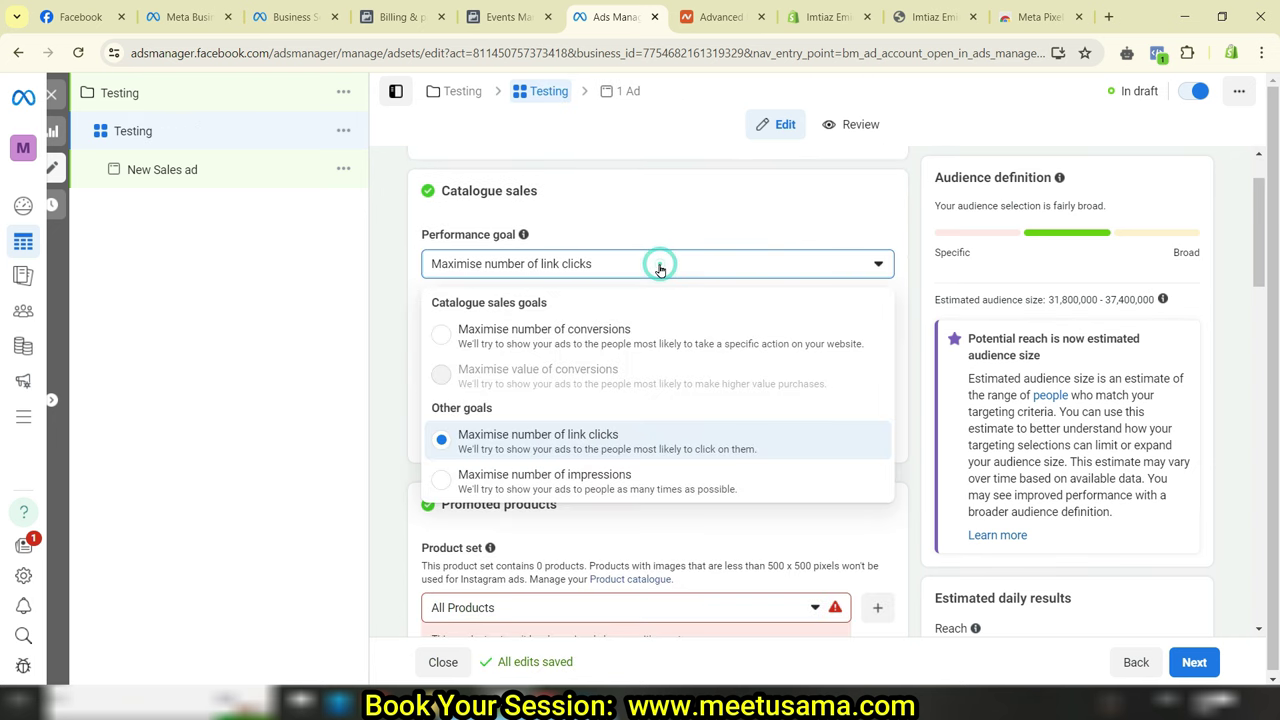
pyautogui.click(640, 334)
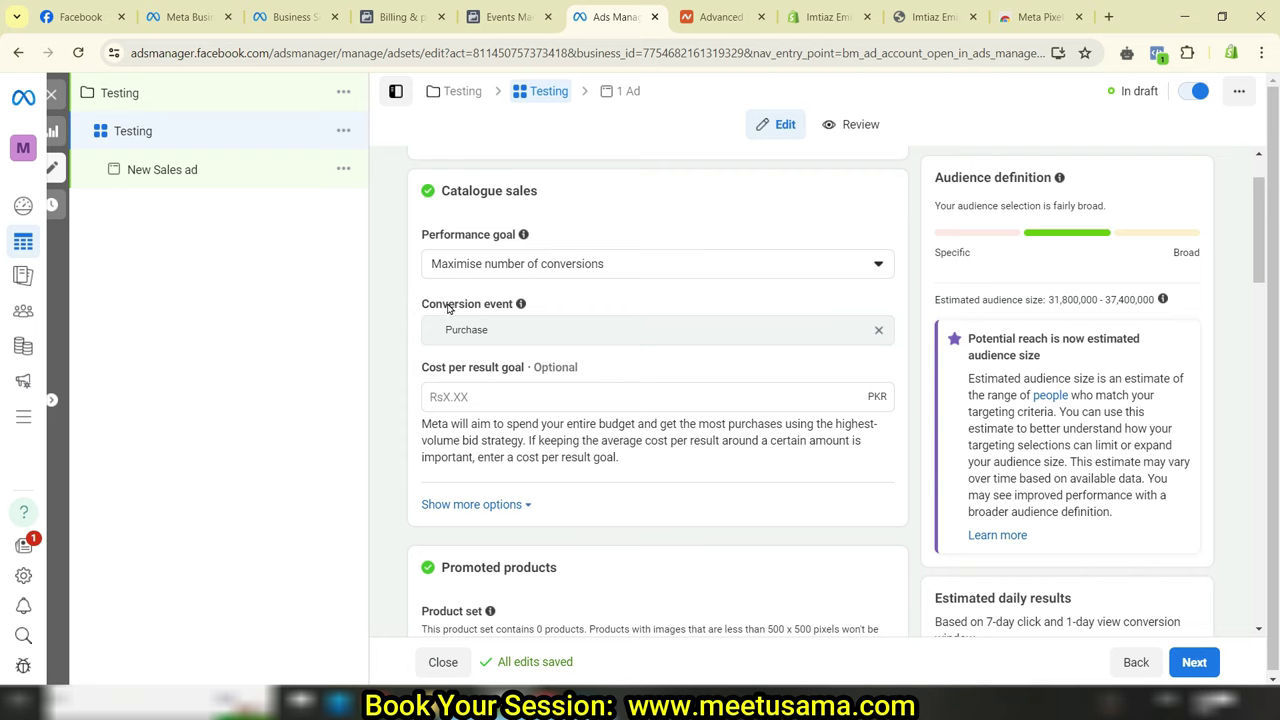
pyautogui.moveTo(511, 339); pyautogui.dragTo(436, 340)
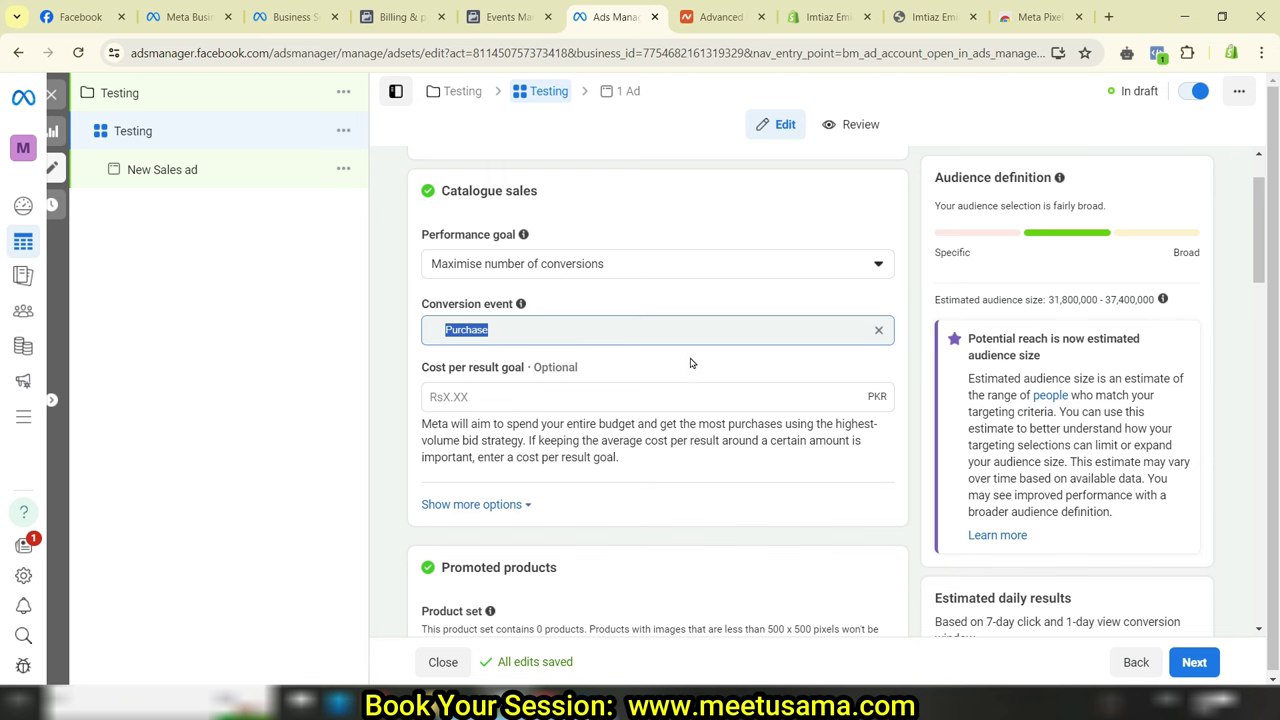
# - Examine the optional cost per result goal and the promoted products section of the Testing ad set
pyautogui.scroll(-3, 660, 365)
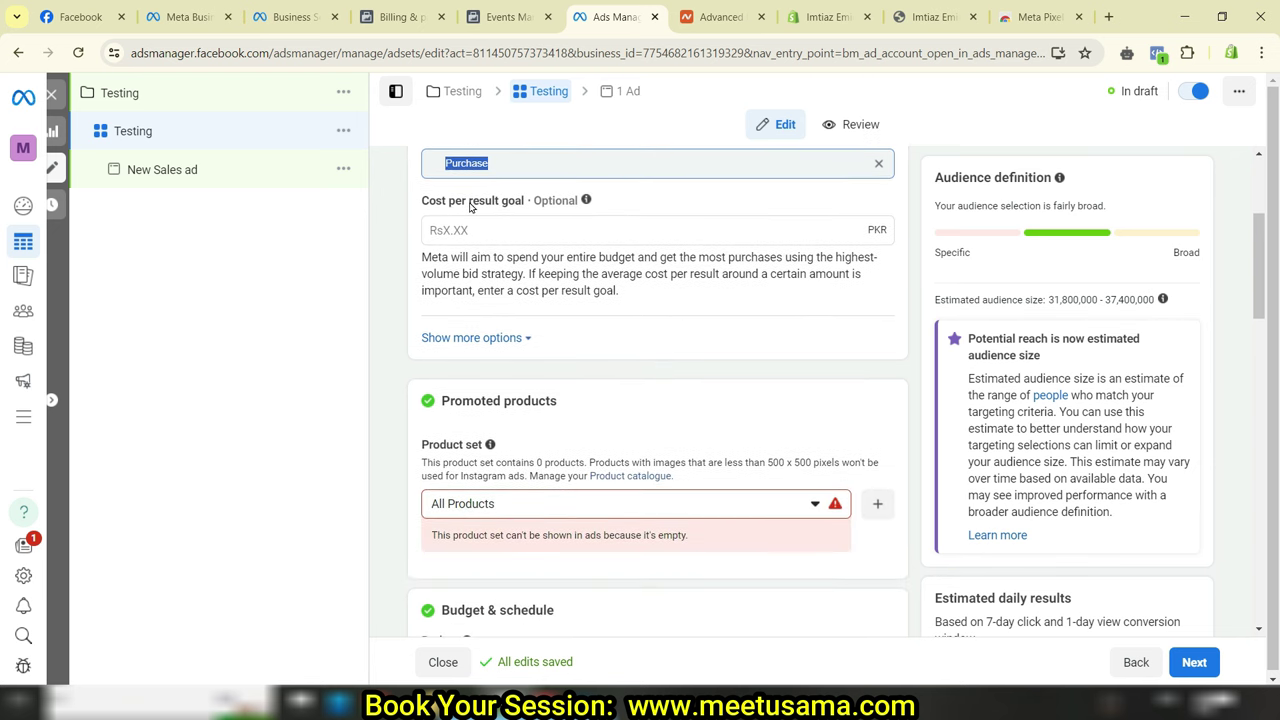
pyautogui.moveTo(474, 202); pyautogui.dragTo(528, 200)
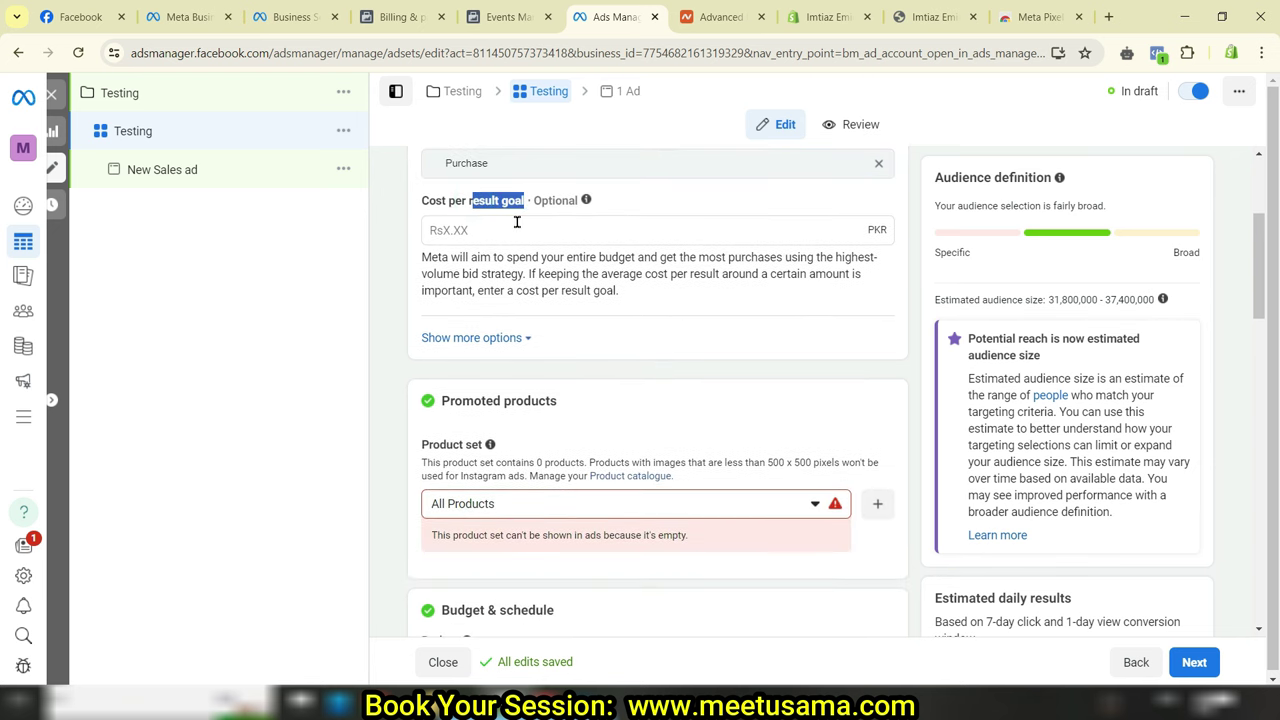
pyautogui.moveTo(537, 197); pyautogui.dragTo(565, 196)
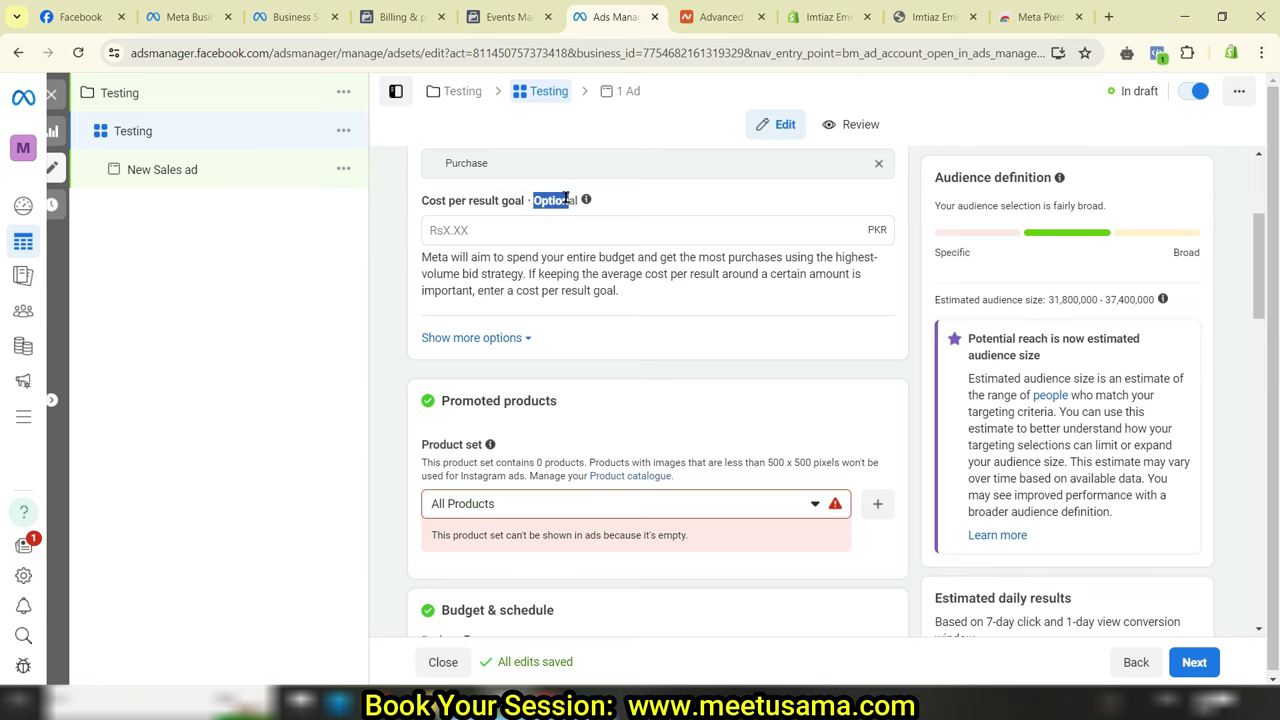
pyautogui.scroll(-2, 634, 314)
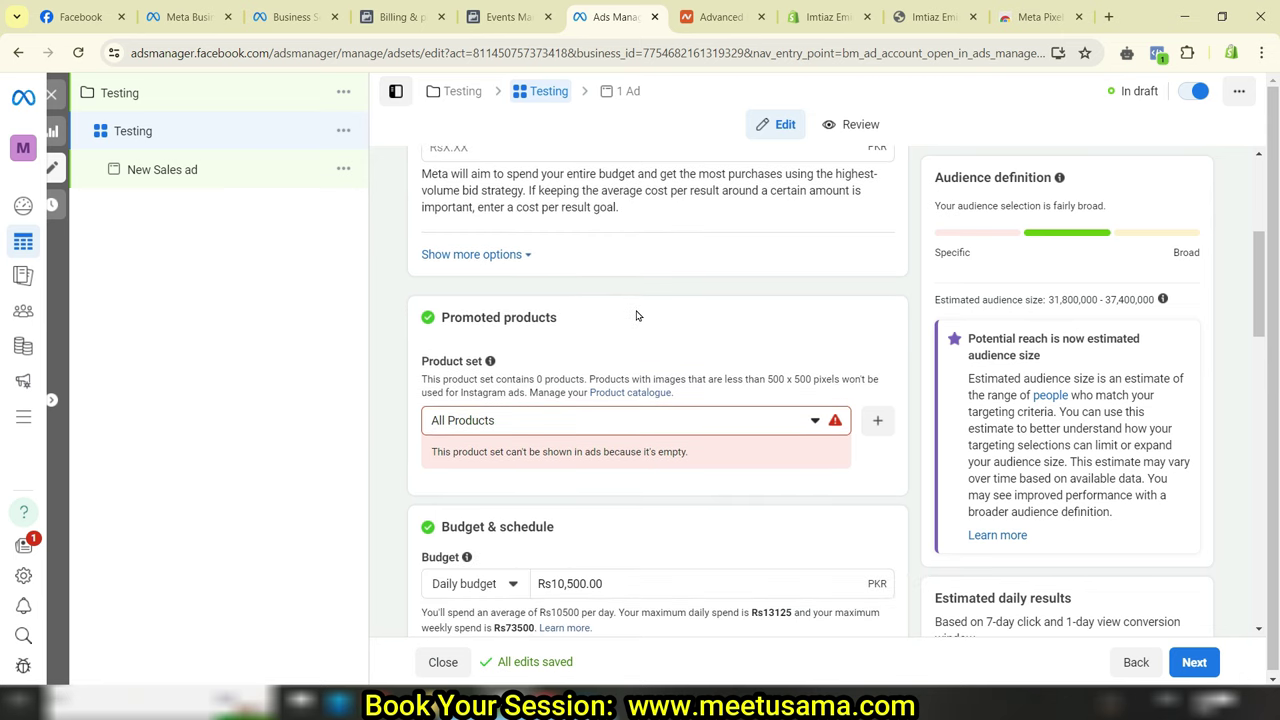
pyautogui.scroll(2, 563, 300)
pyautogui.scroll(-5, 574, 377)
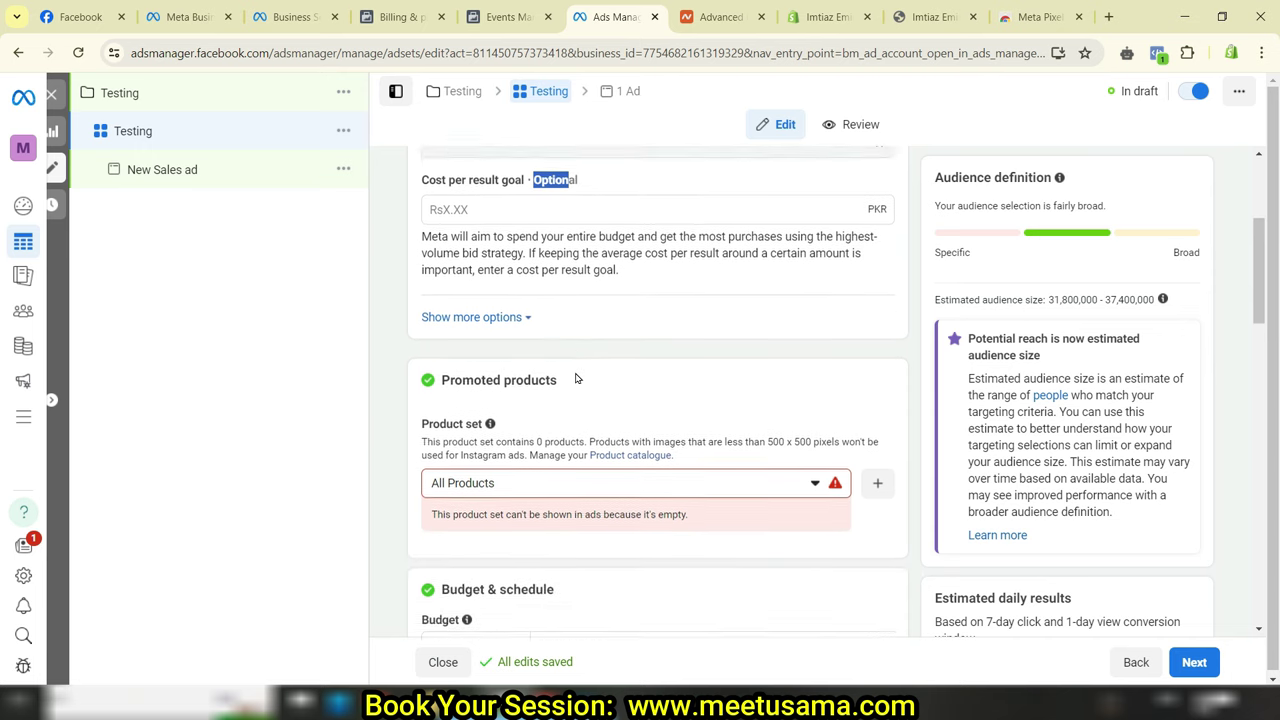
# - Set the ad set's daily budget to Rs500 and check the audience definition and estimated daily conversion events
pyautogui.moveTo(456, 190); pyautogui.dragTo(537, 193)
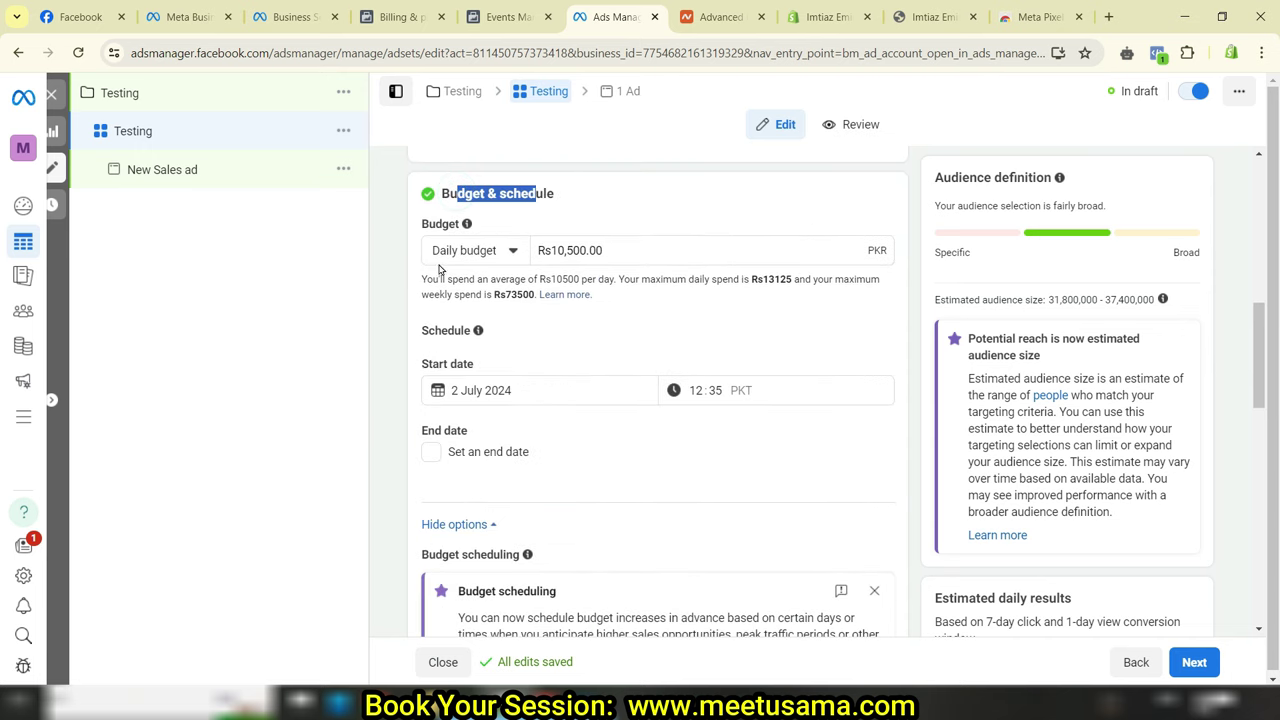
pyautogui.click(659, 252)
pyautogui.moveTo(631, 251); pyautogui.dragTo(531, 250)
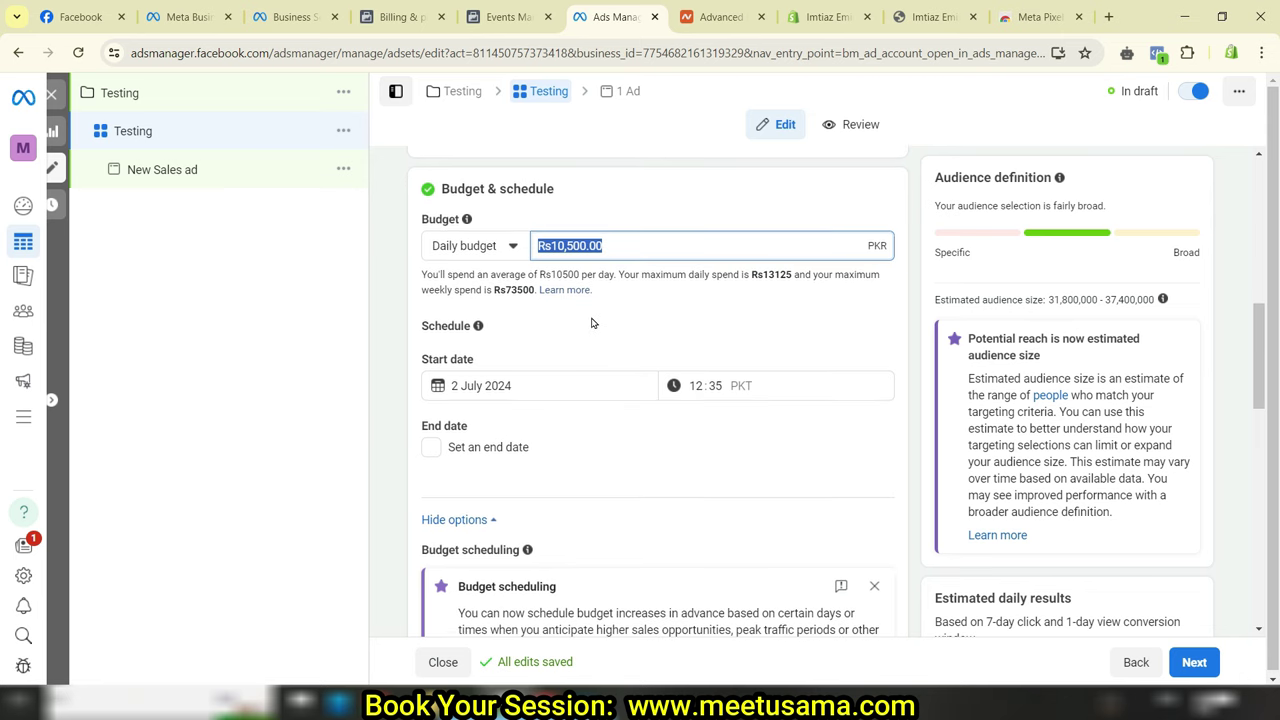
pyautogui.scroll(-1, 590, 320)
pyautogui.scroll(1, 585, 320)
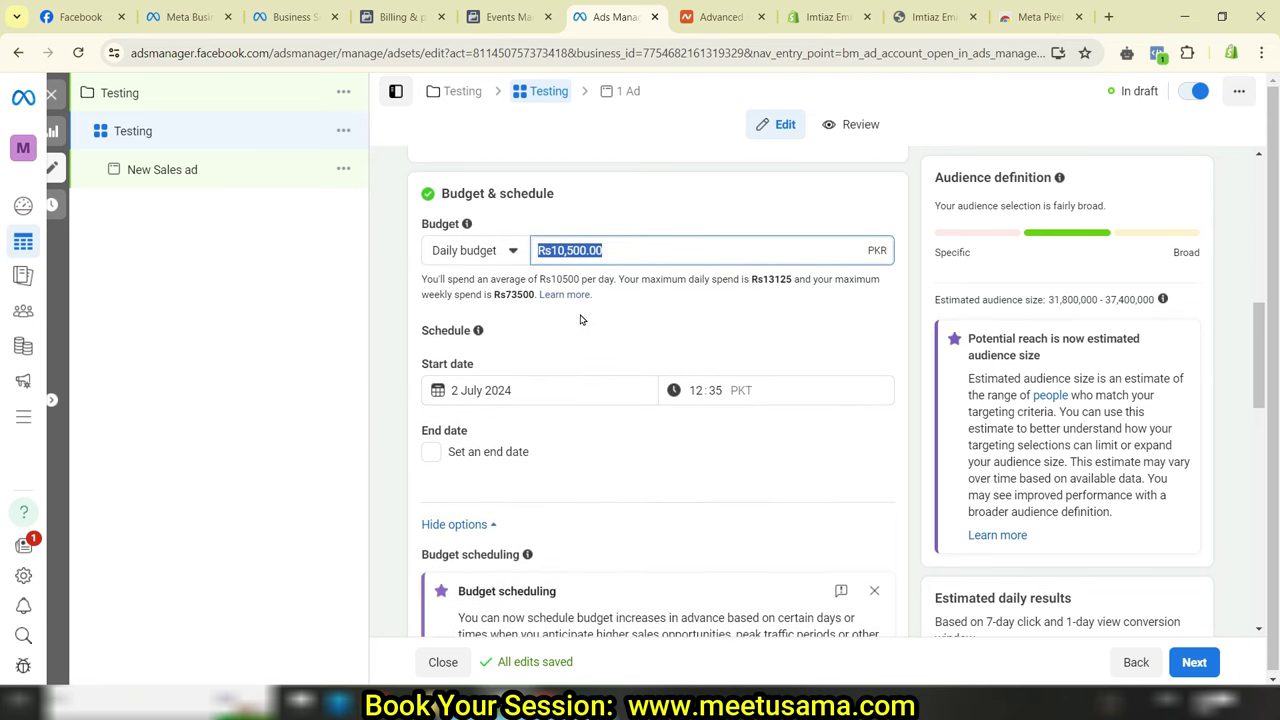
pyautogui.click(629, 245)
pyautogui.write('1')
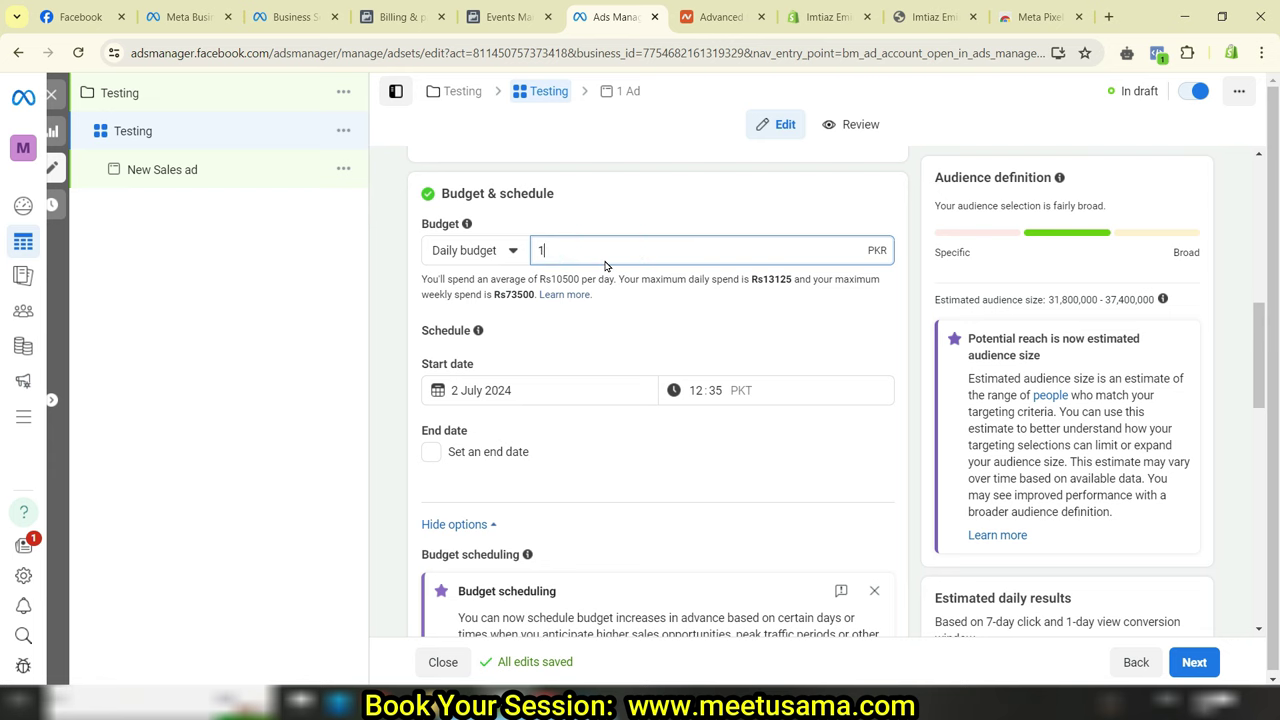
pyautogui.press('BackSpace')
pyautogui.write('5')
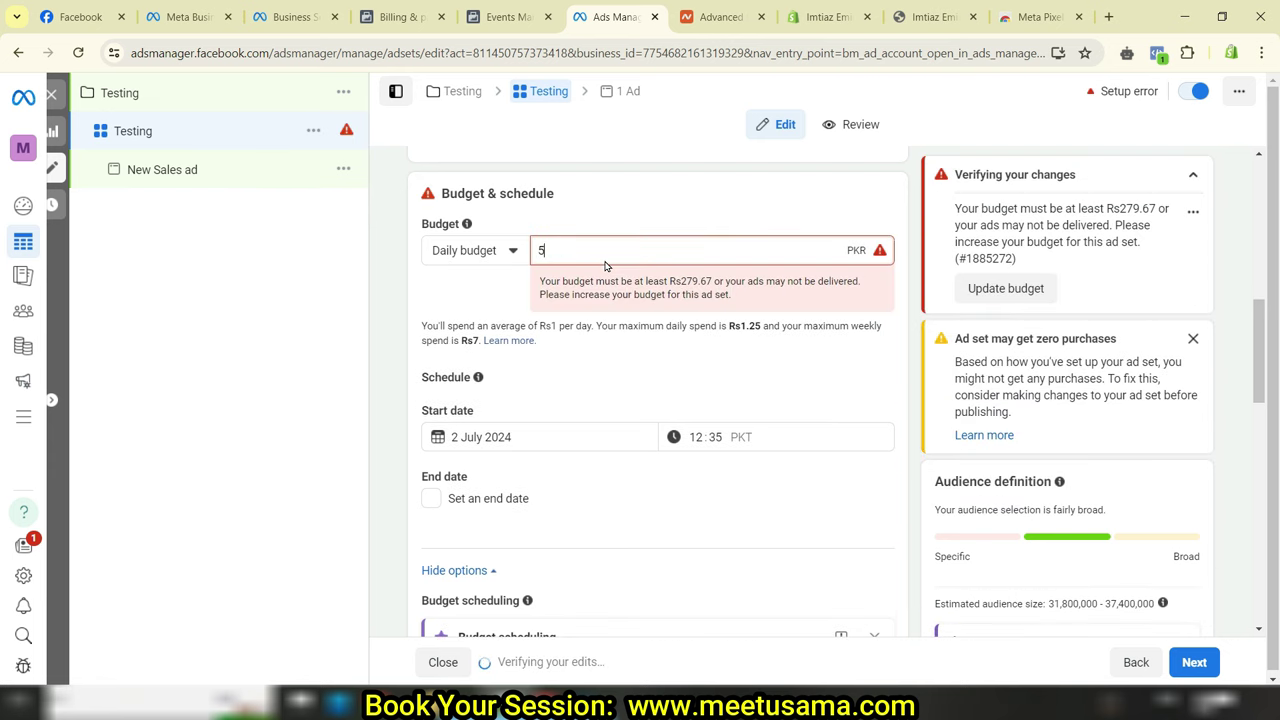
pyautogui.write('00')
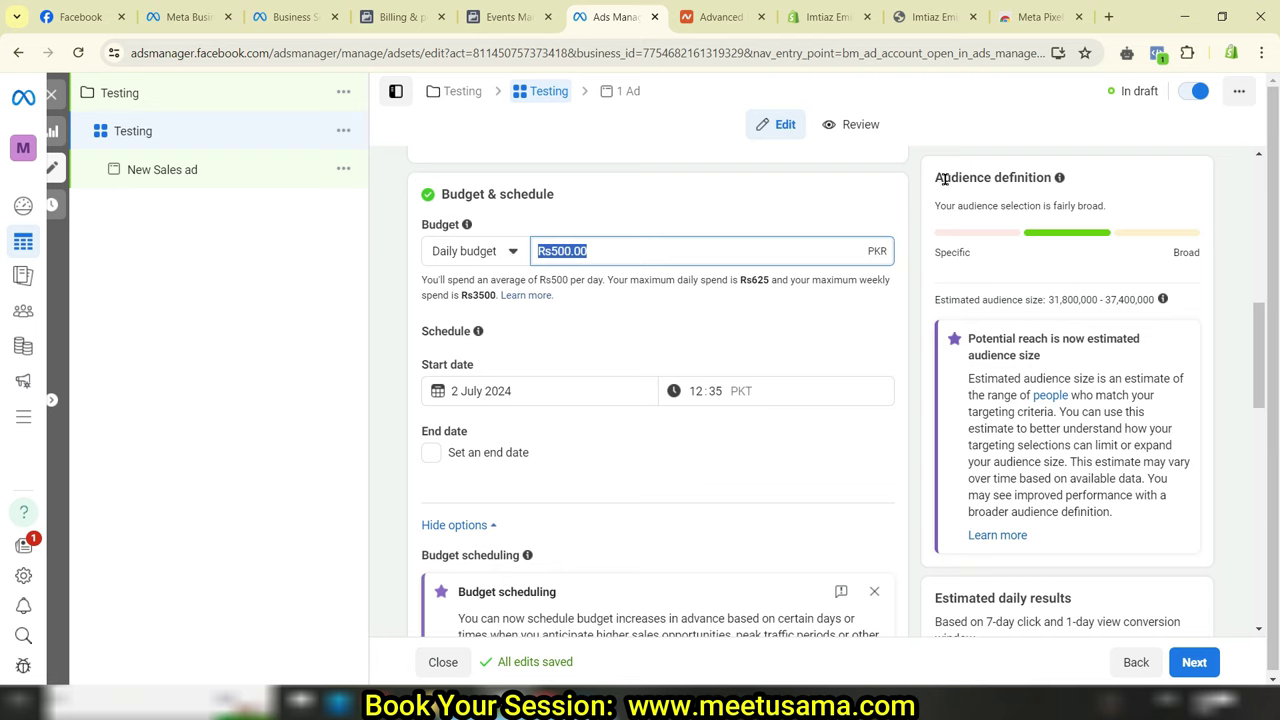
pyautogui.moveTo(944, 179); pyautogui.dragTo(1093, 209)
pyautogui.moveTo(1259, 332); pyautogui.dragTo(1265, 577)
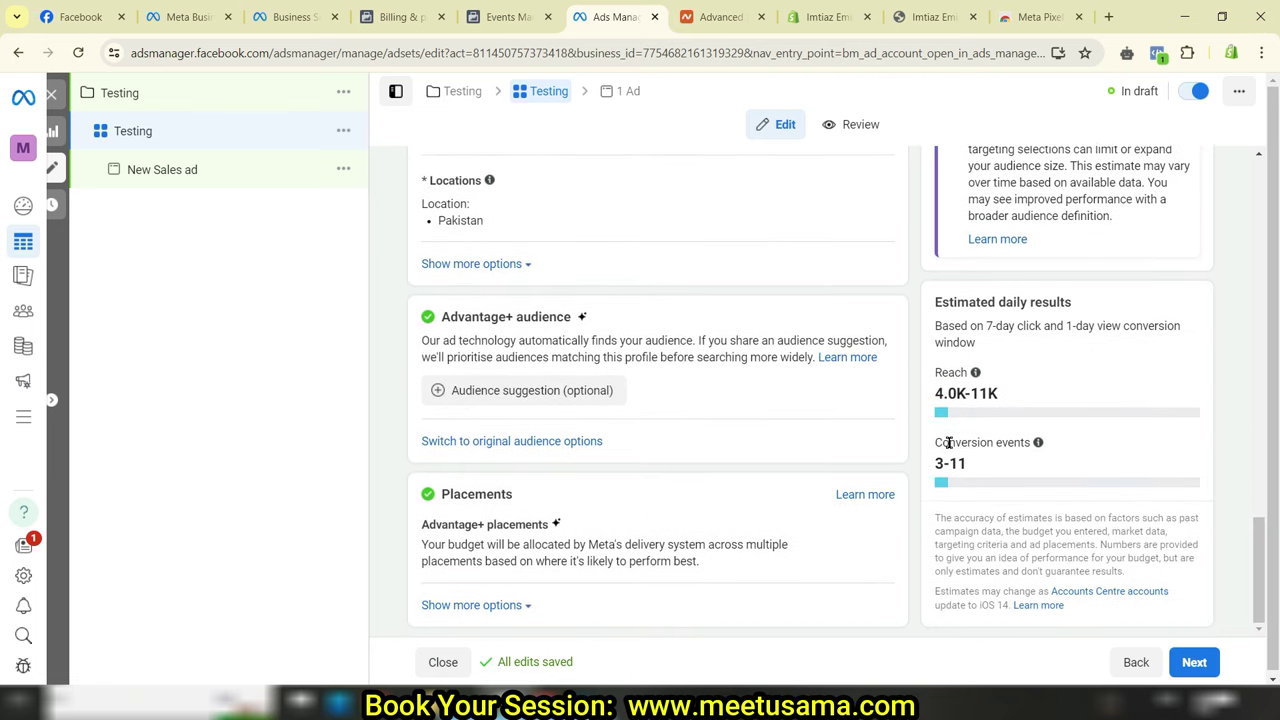
pyautogui.moveTo(950, 443)
pyautogui.mouseDown()
pyautogui.moveTo(994, 443)
pyautogui.moveTo(940, 463)
pyautogui.moveTo(962, 463)
pyautogui.mouseUp()
pyautogui.moveTo(1258, 580); pyautogui.dragTo(1263, 366)
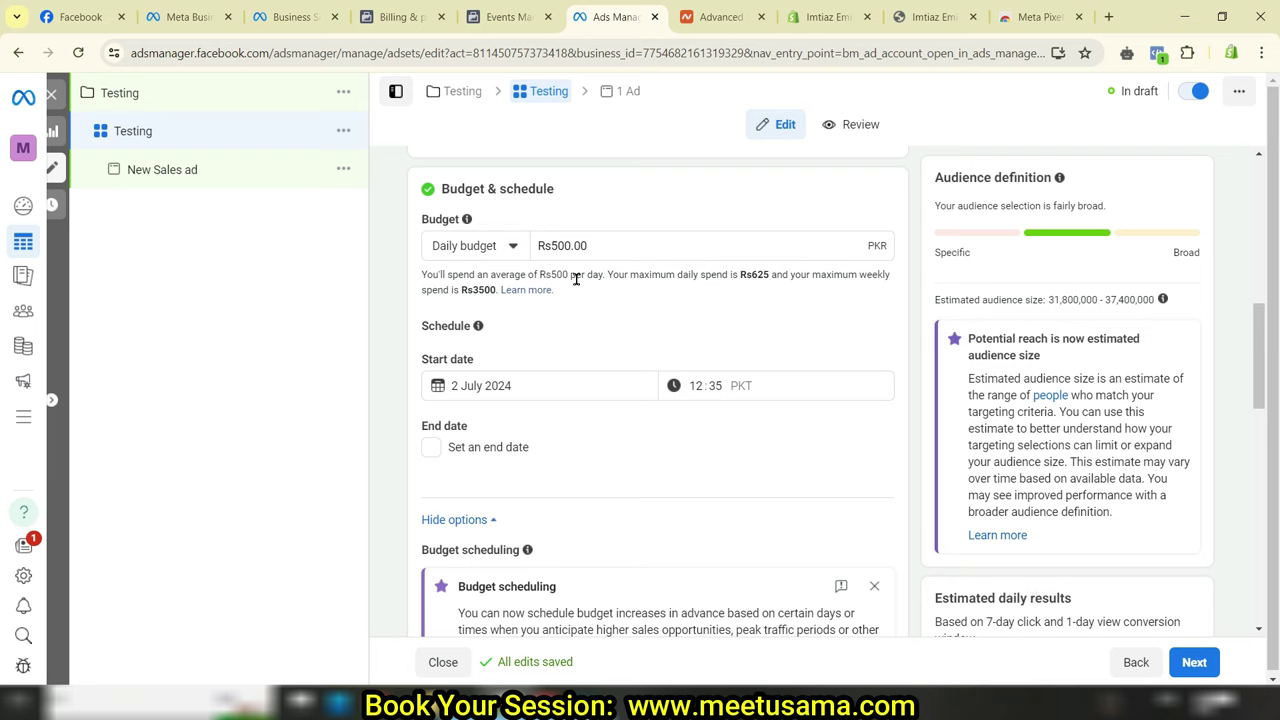
# - Set the ad set's daily budget to Rs10,000 and check the estimated daily results
pyautogui.click(600, 246)
pyautogui.doubleClick(600, 246)
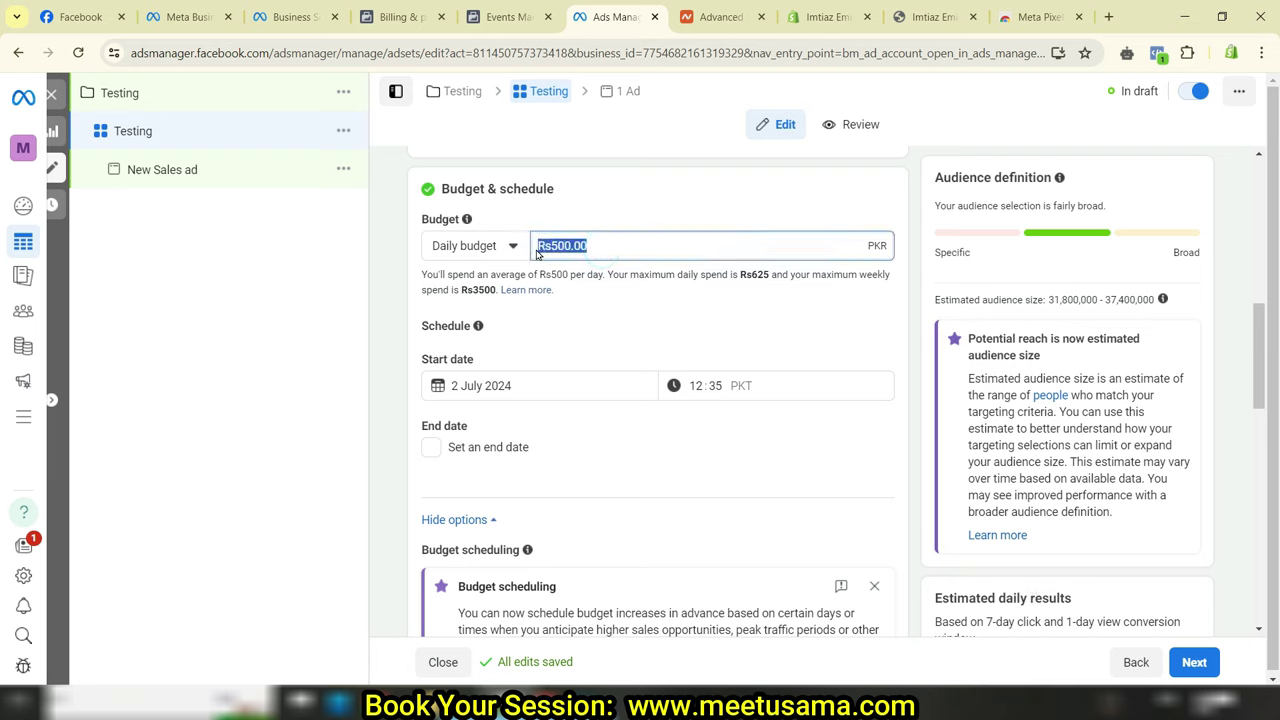
pyautogui.write('10')
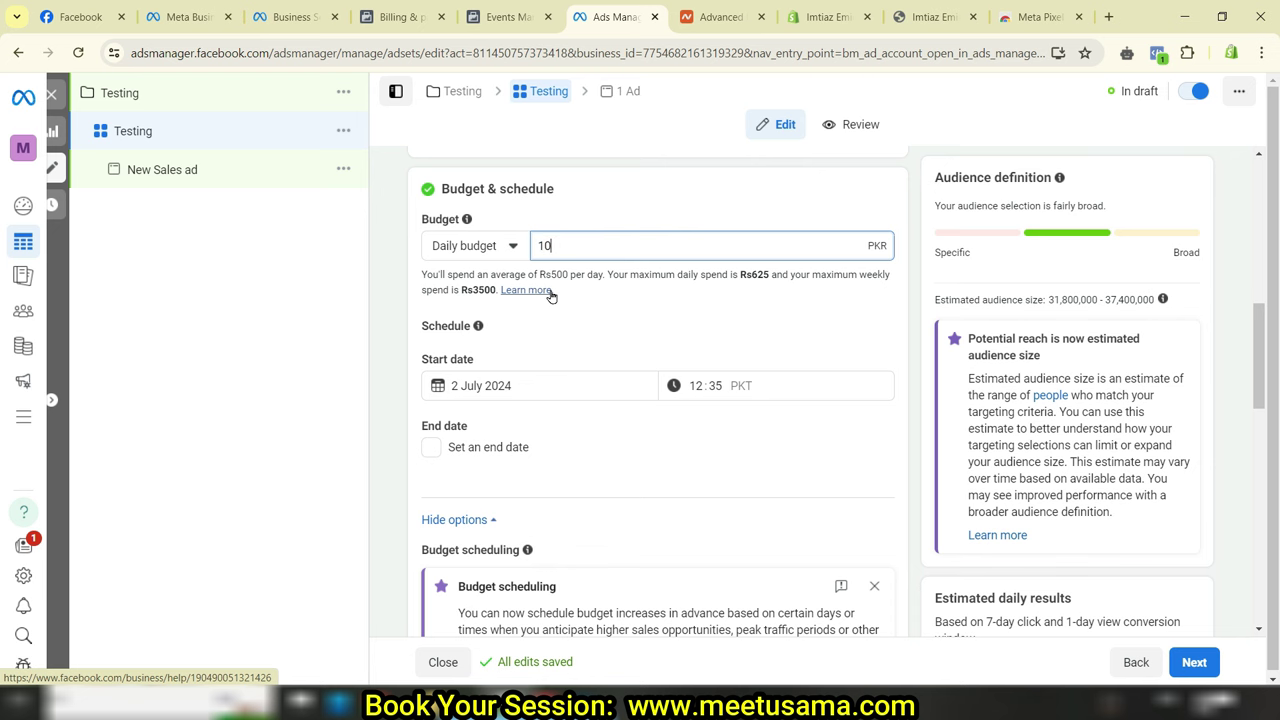
pyautogui.write(',000')
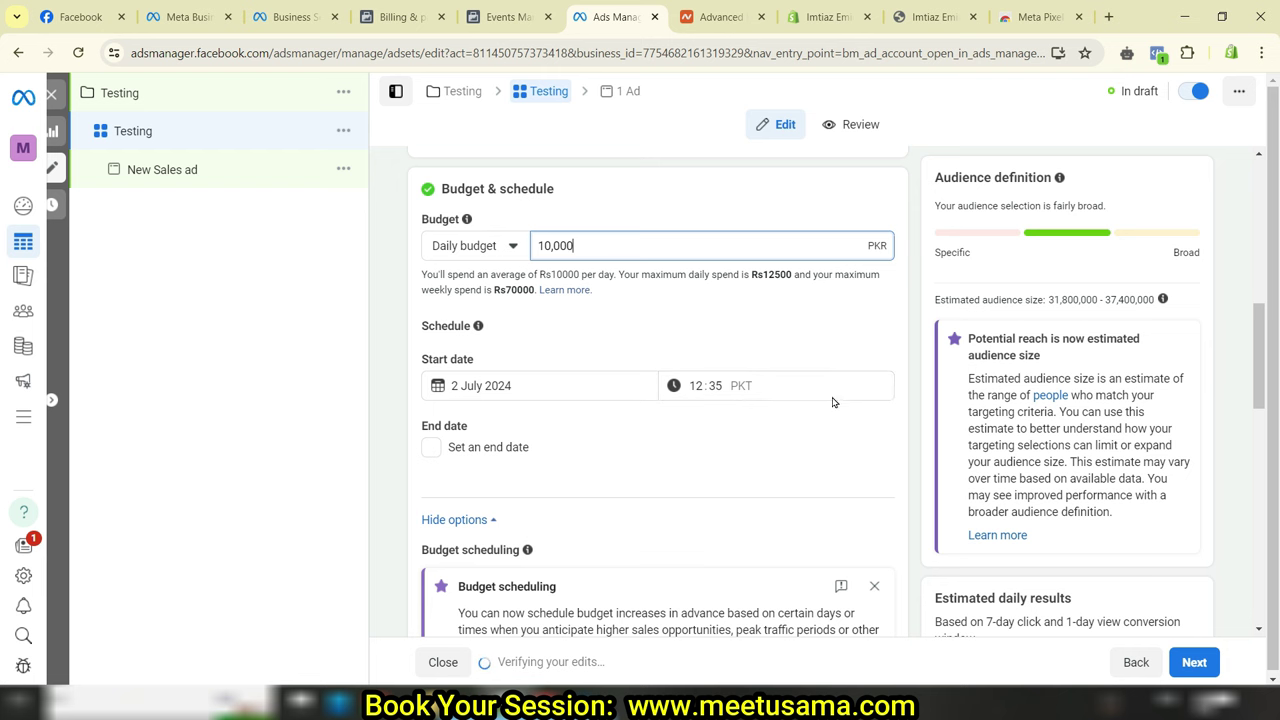
pyautogui.moveTo(1262, 355); pyautogui.dragTo(1275, 578)
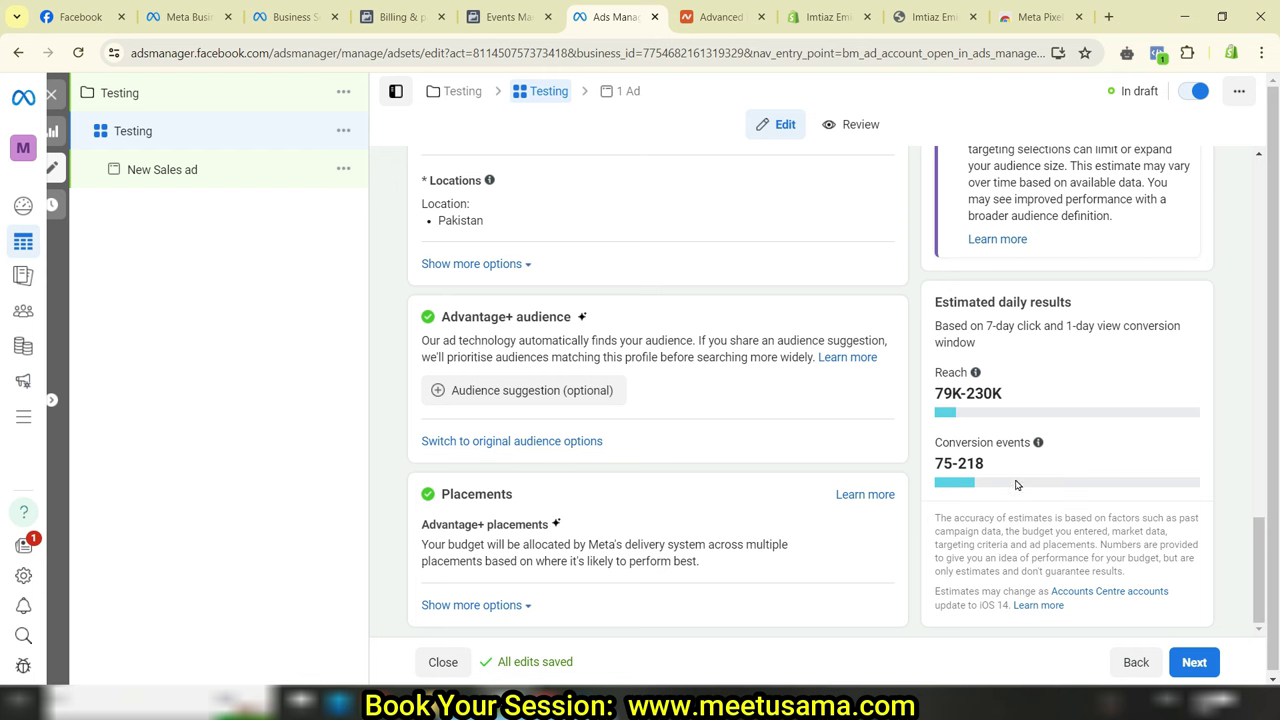
pyautogui.moveTo(1259, 572); pyautogui.dragTo(1252, 340)
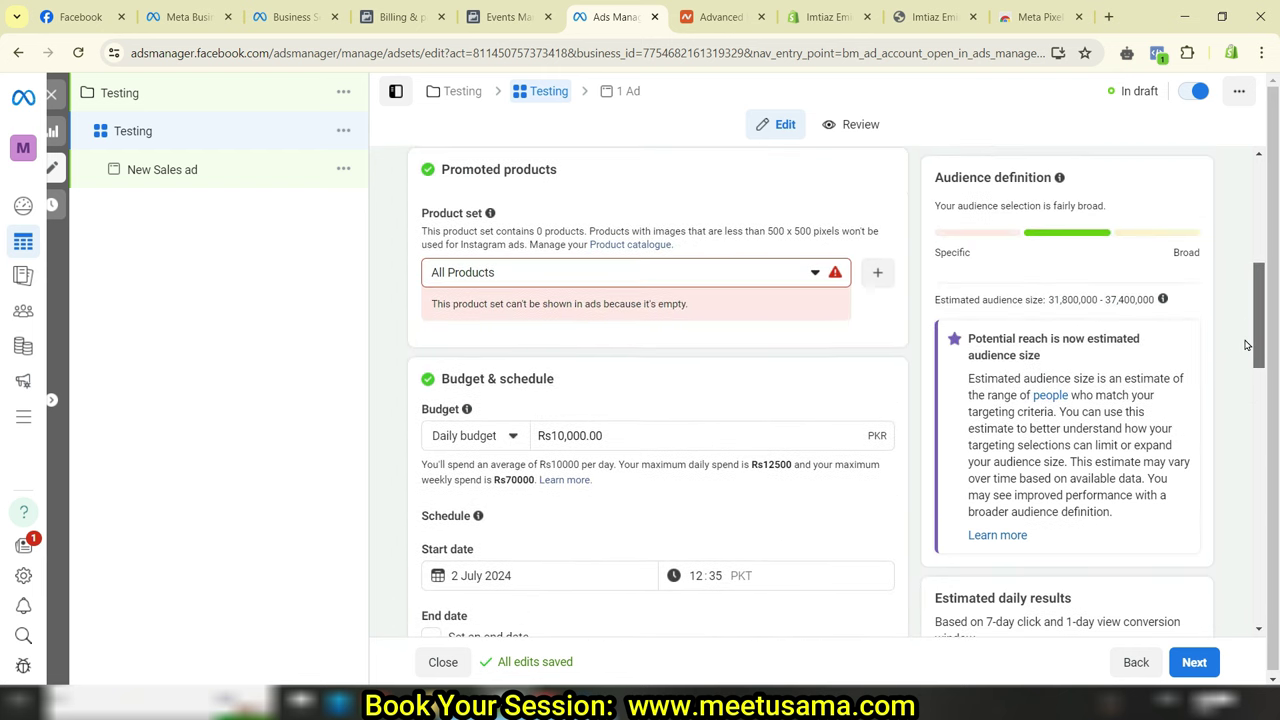
# - Replace Pakistan with the city of Faisalabad, Punjab as the included location in the ad set's audience controls
pyautogui.scroll(-2, 432, 245)
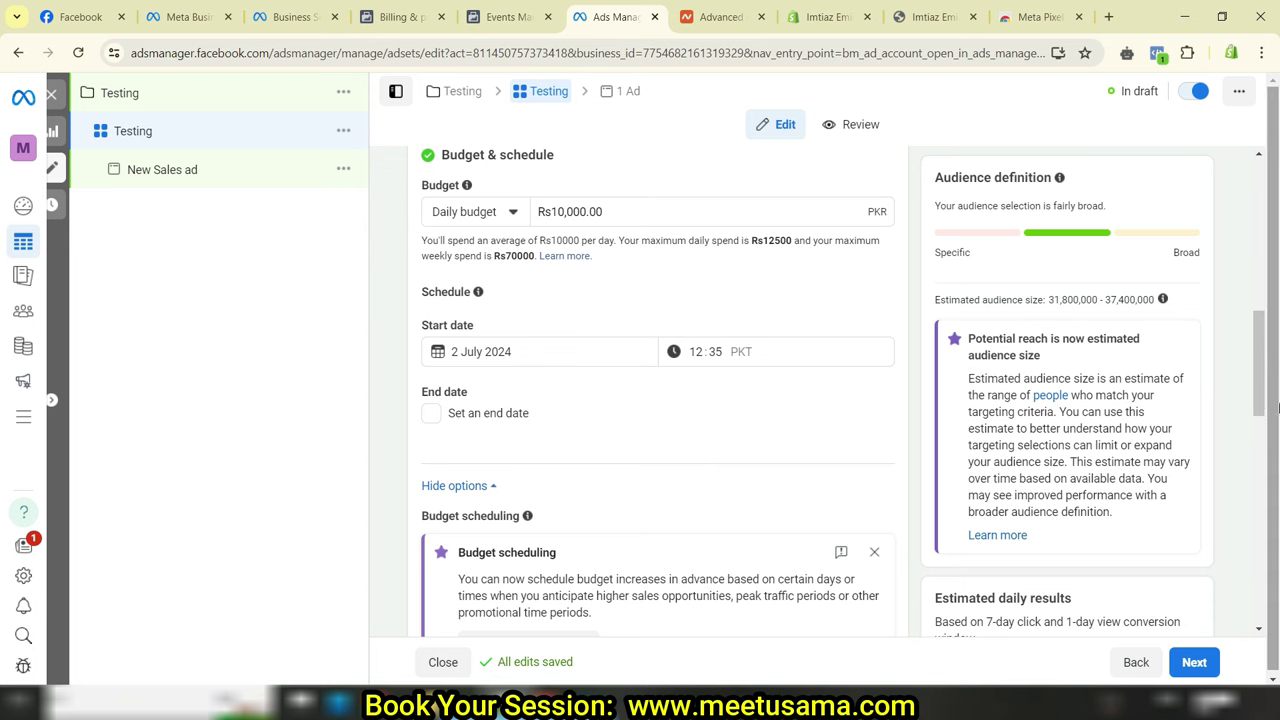
pyautogui.moveTo(1268, 385); pyautogui.dragTo(1260, 414)
pyautogui.scroll(-6, 440, 245)
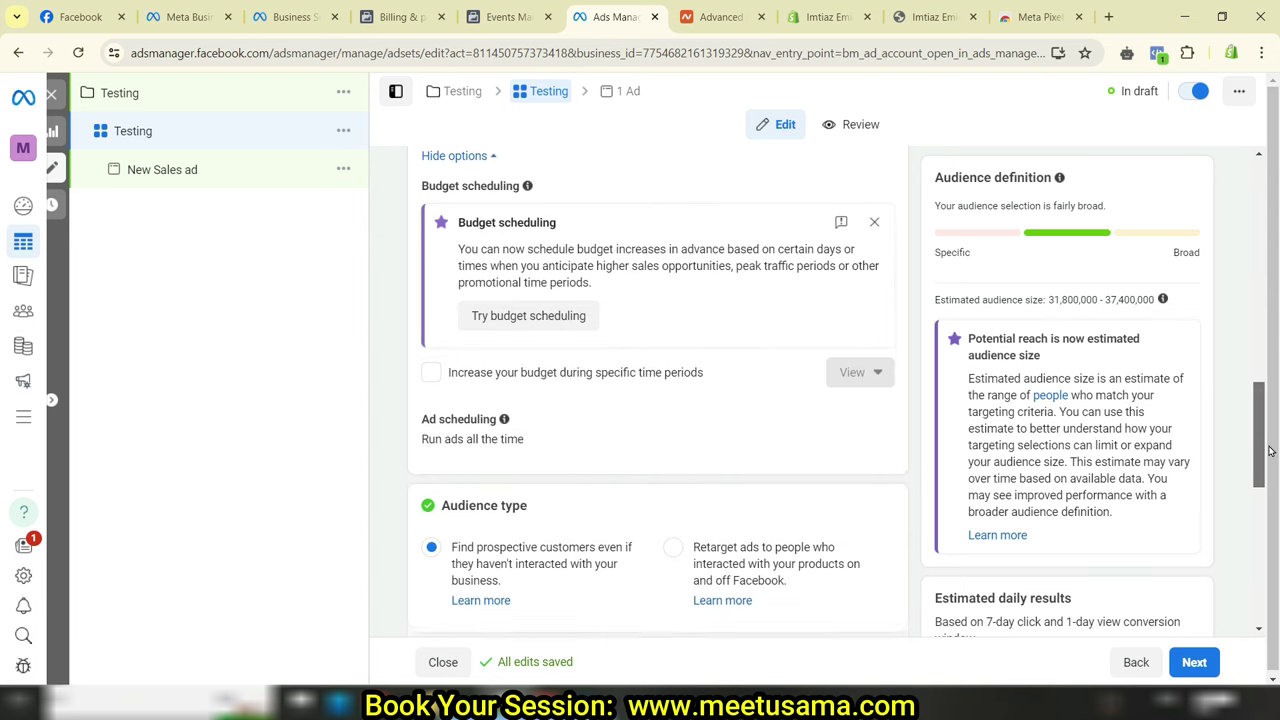
pyautogui.moveTo(462, 226); pyautogui.dragTo(528, 232)
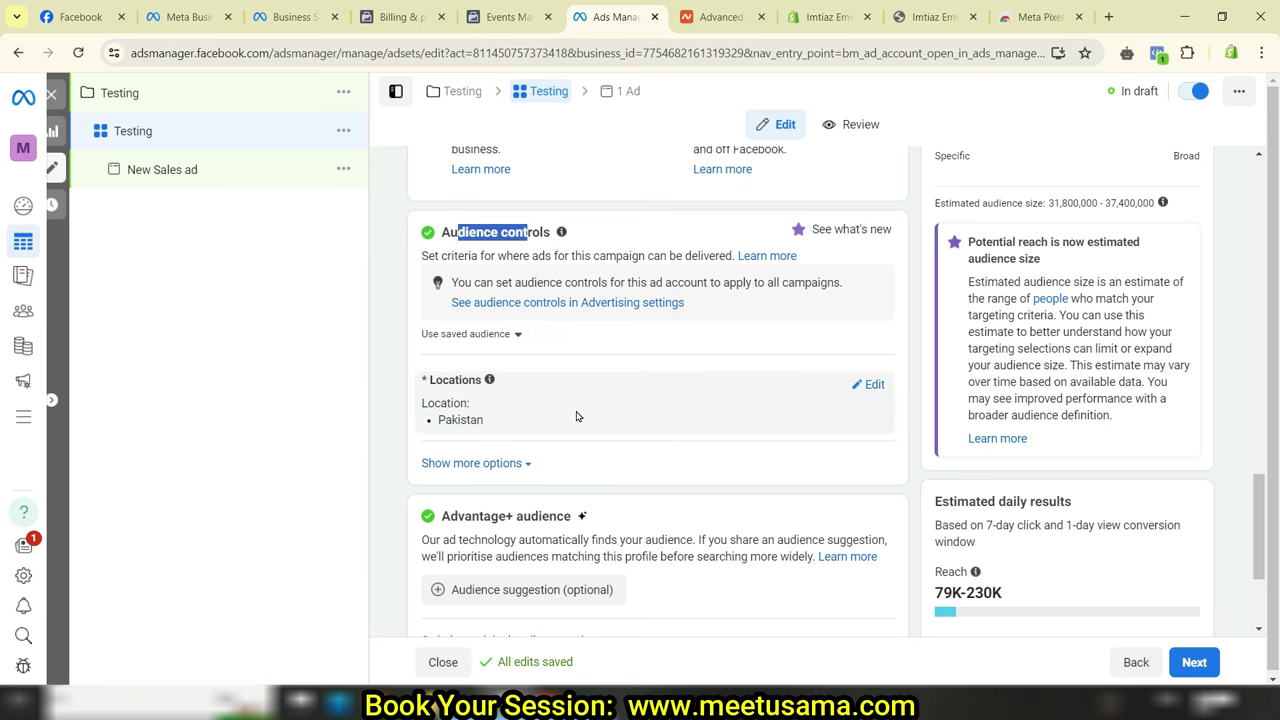
pyautogui.click(872, 386)
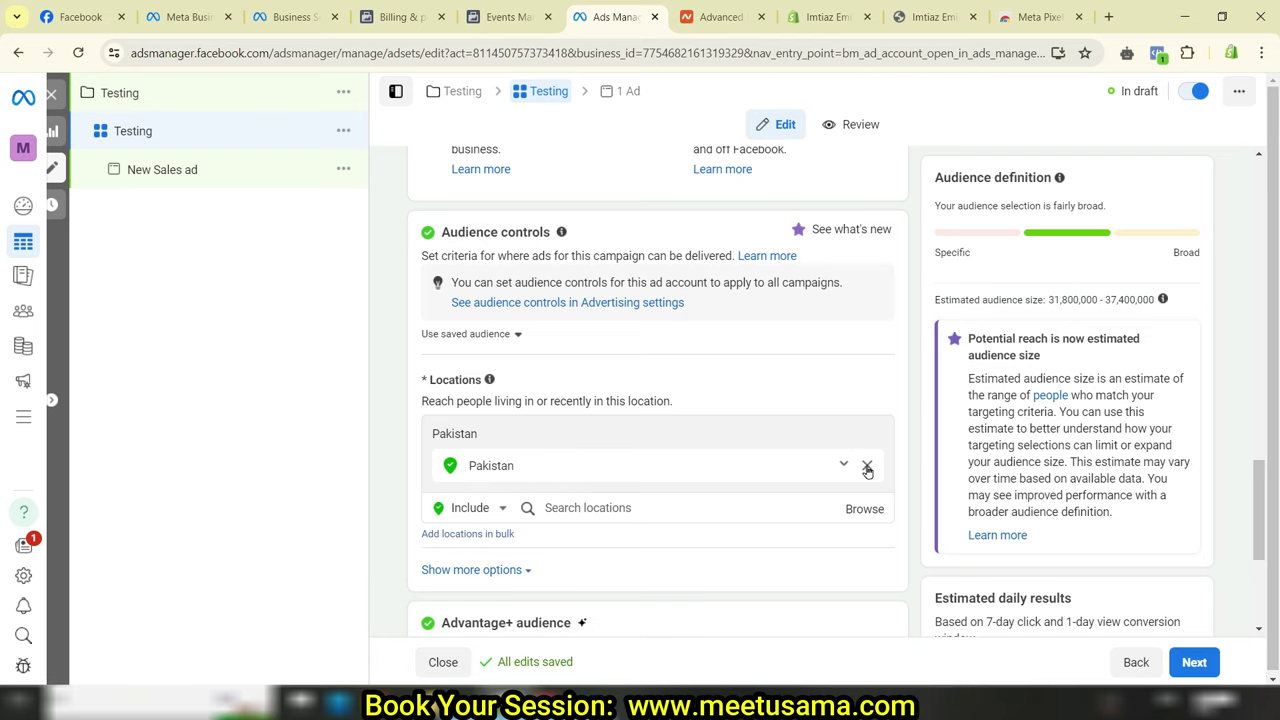
pyautogui.click(867, 470)
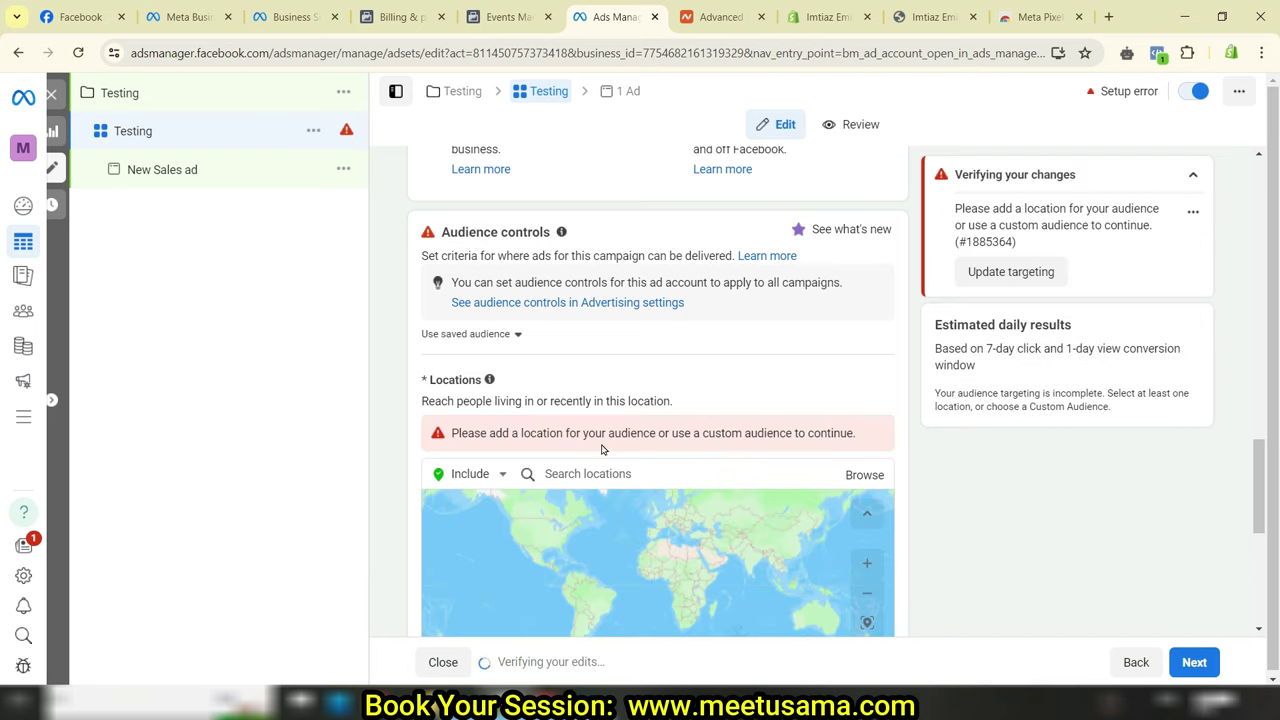
pyautogui.click(618, 475)
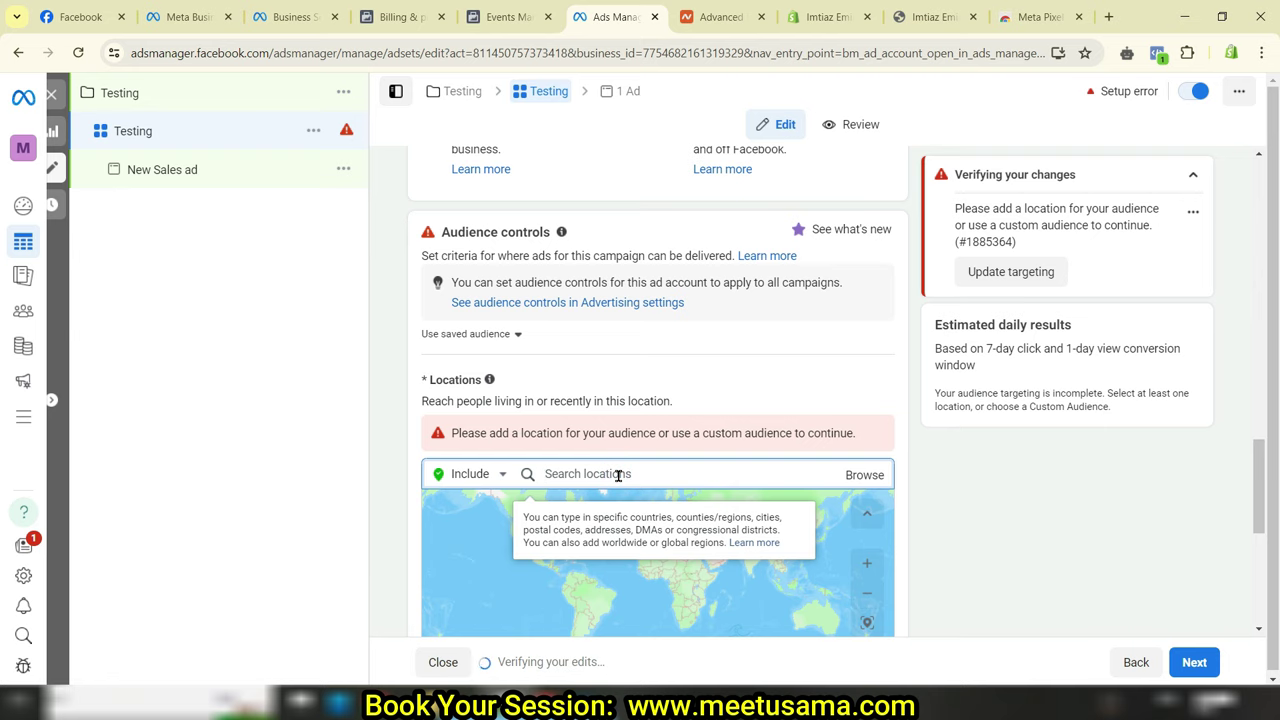
pyautogui.write('fais')
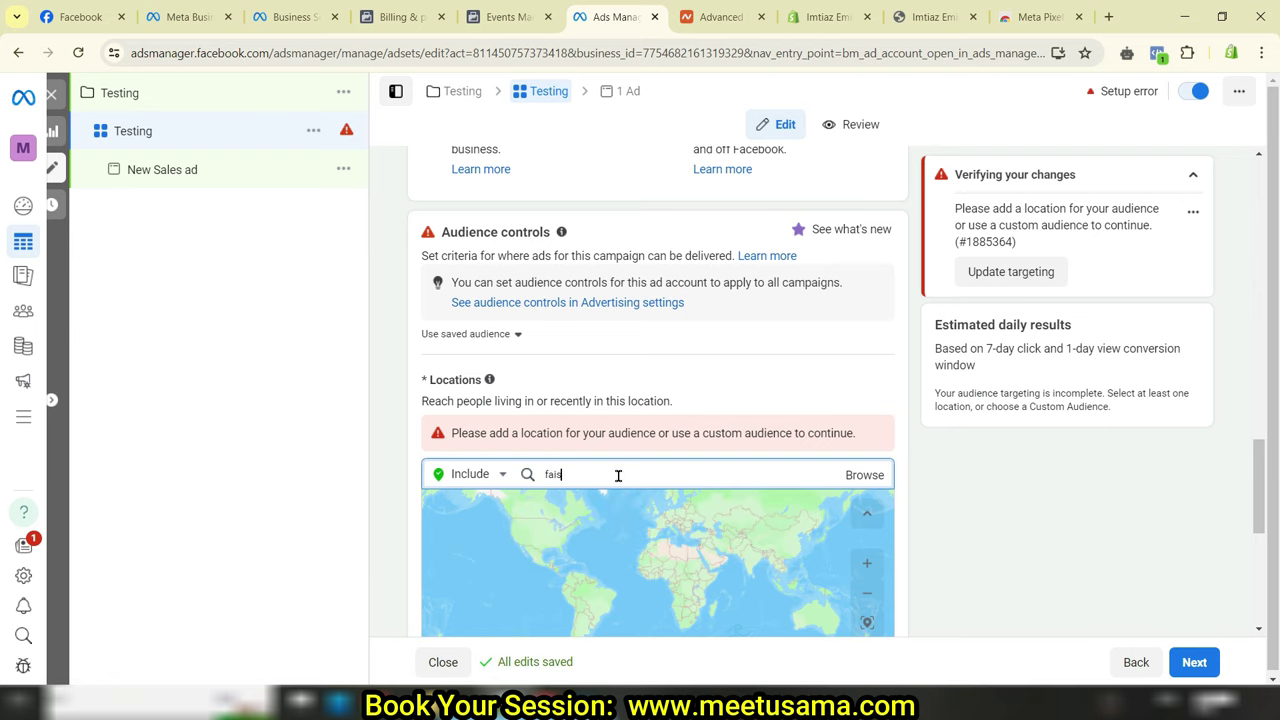
pyautogui.write('alabad')
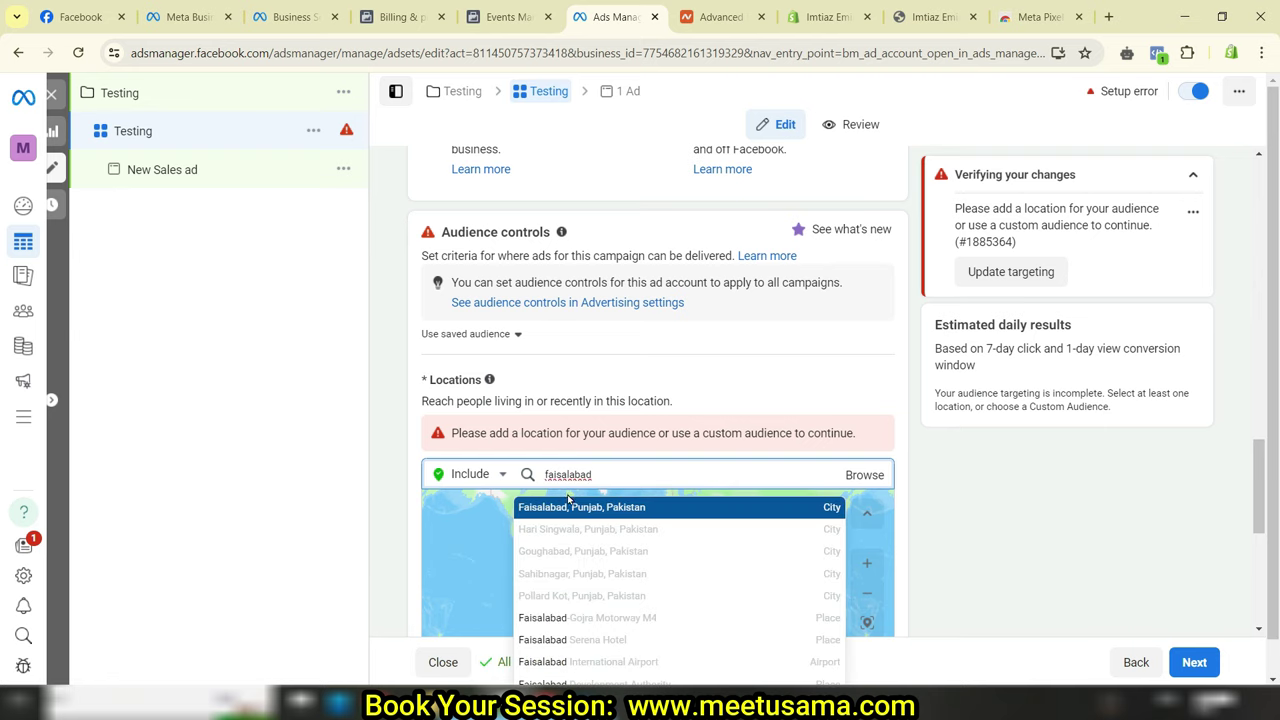
pyautogui.click(624, 506)
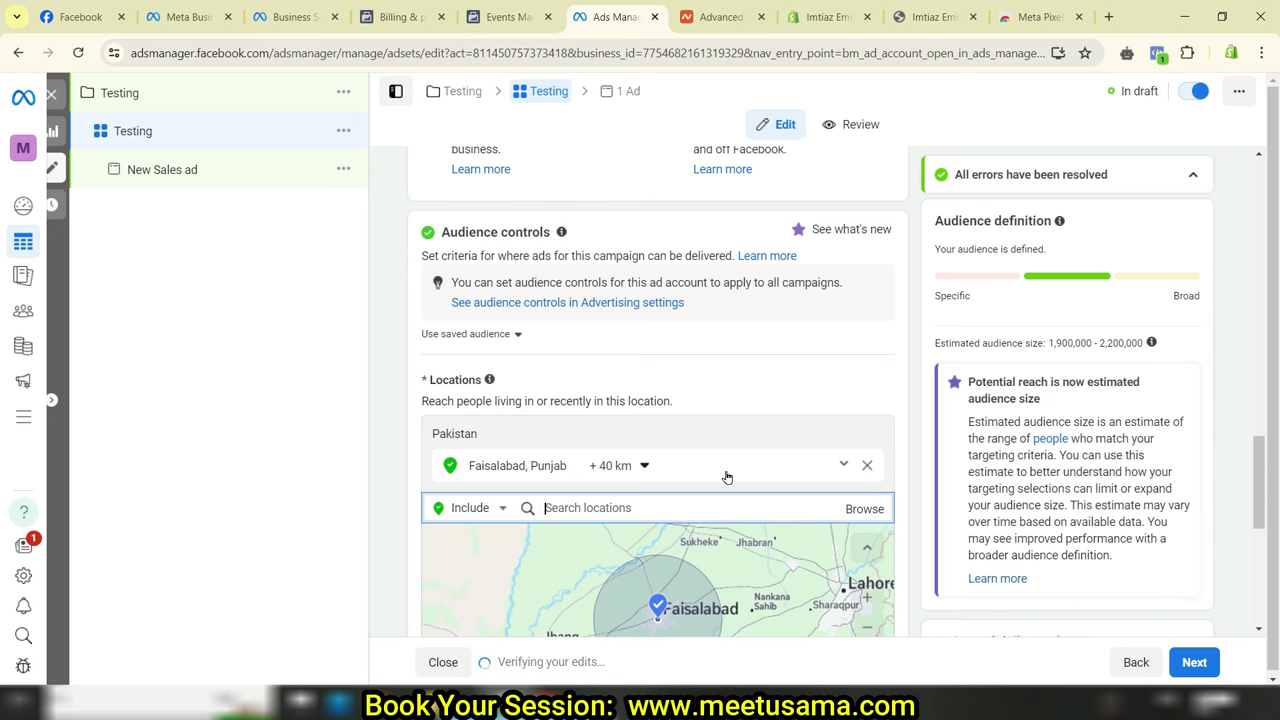
# - Reduce the targeting radius around Faisalabad to 17 km
pyautogui.scroll(-2, 727, 477)
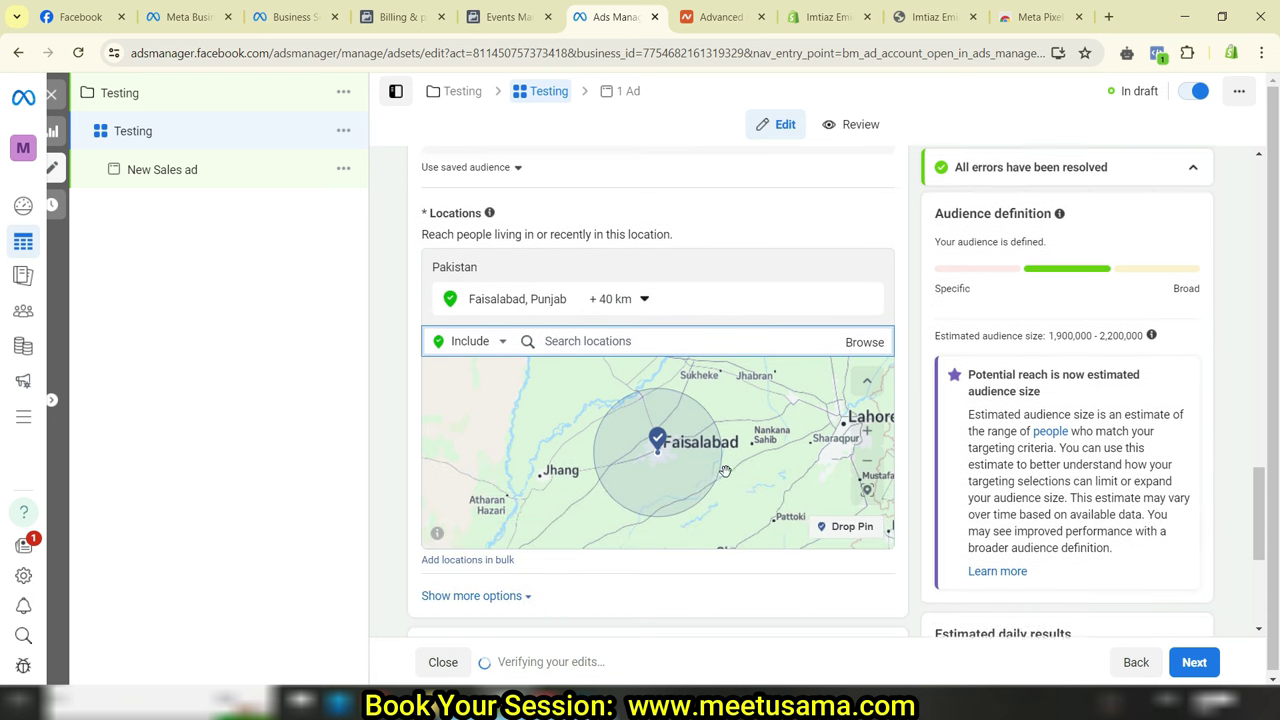
pyautogui.click(643, 302)
pyautogui.moveTo(634, 408); pyautogui.dragTo(608, 409)
pyautogui.click(600, 441)
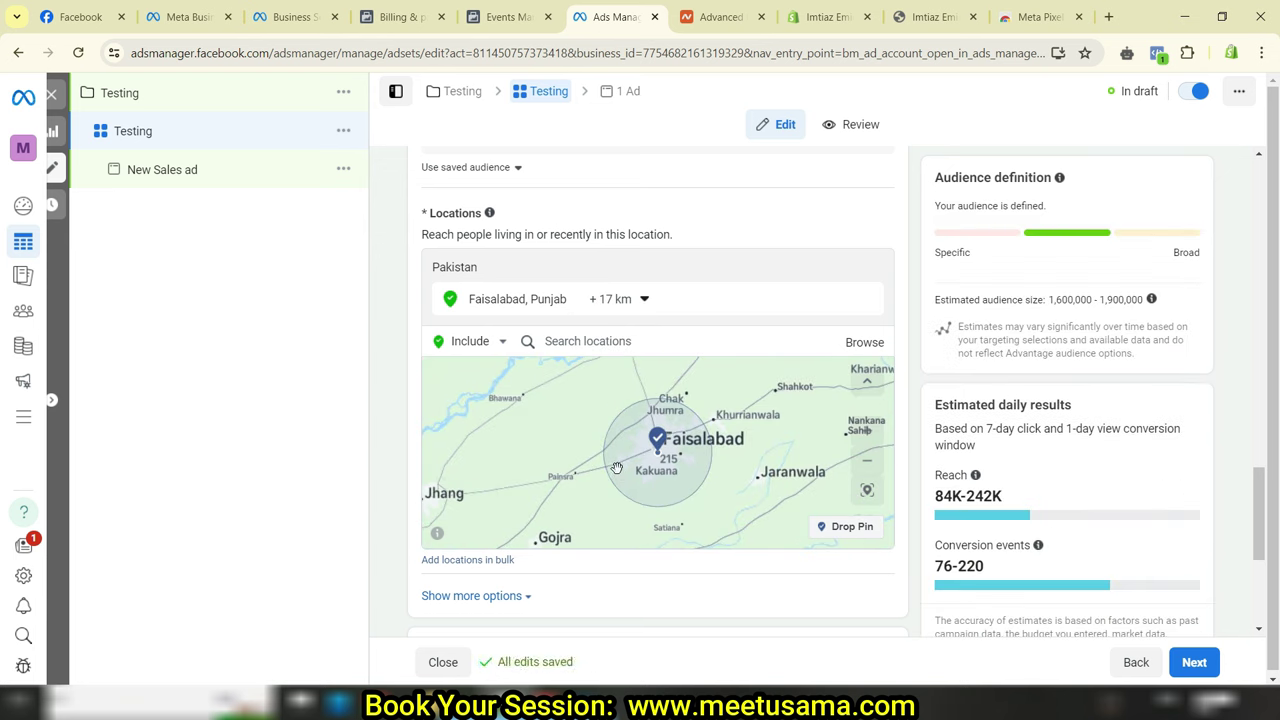
# - Add Lahore, Punjab, Pakistan as a second included location and reduce its targeting radius to 17 km
pyautogui.click(669, 343)
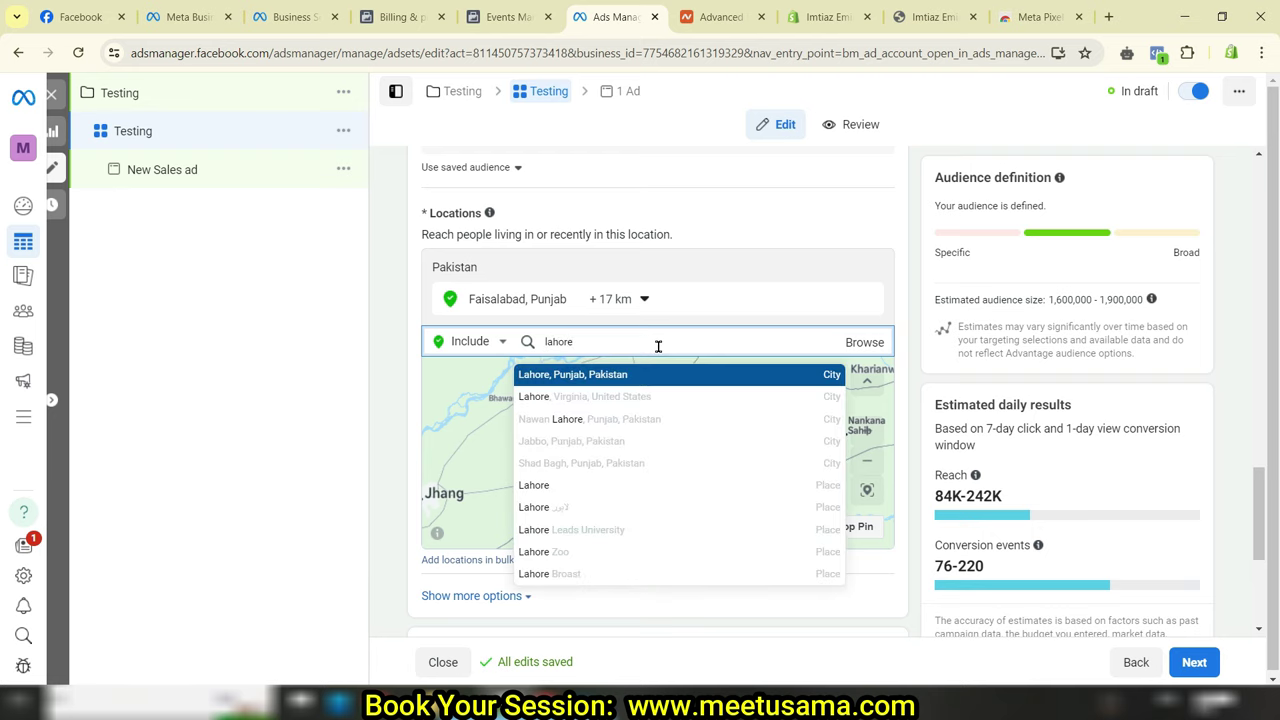
pyautogui.click(584, 376)
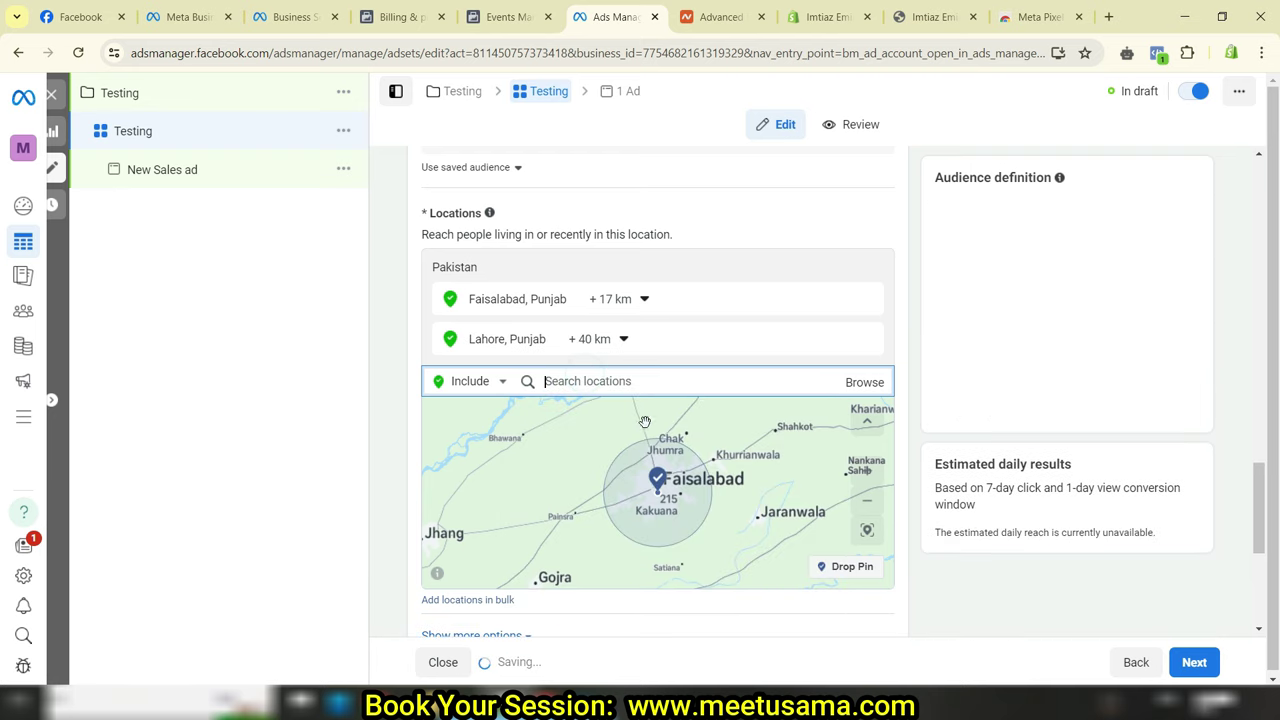
pyautogui.click(621, 339)
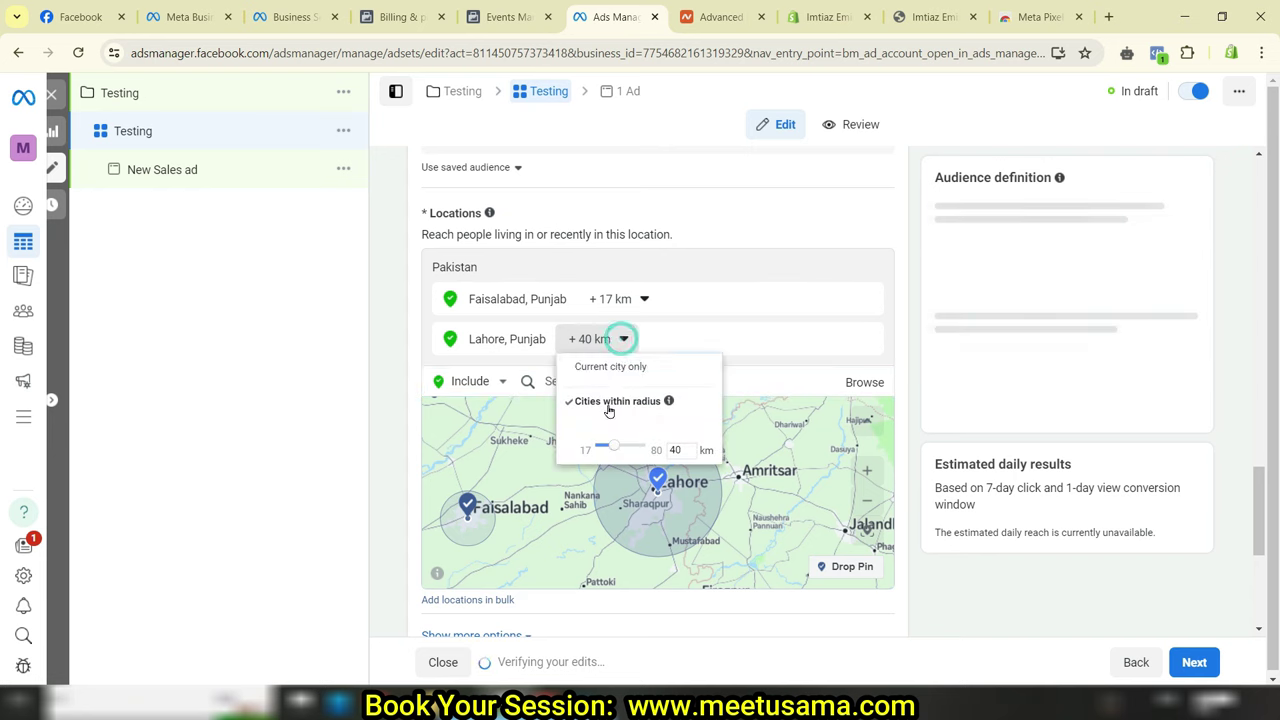
pyautogui.moveTo(612, 450); pyautogui.dragTo(587, 450)
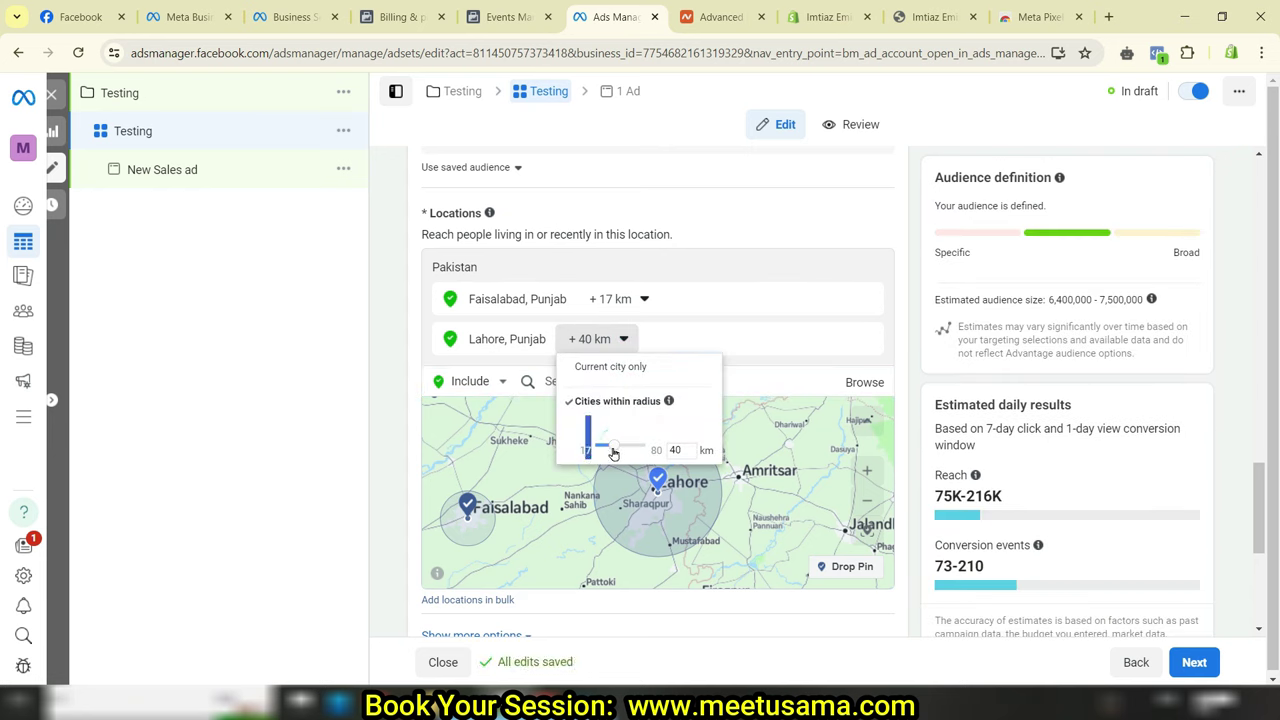
pyautogui.click(517, 388)
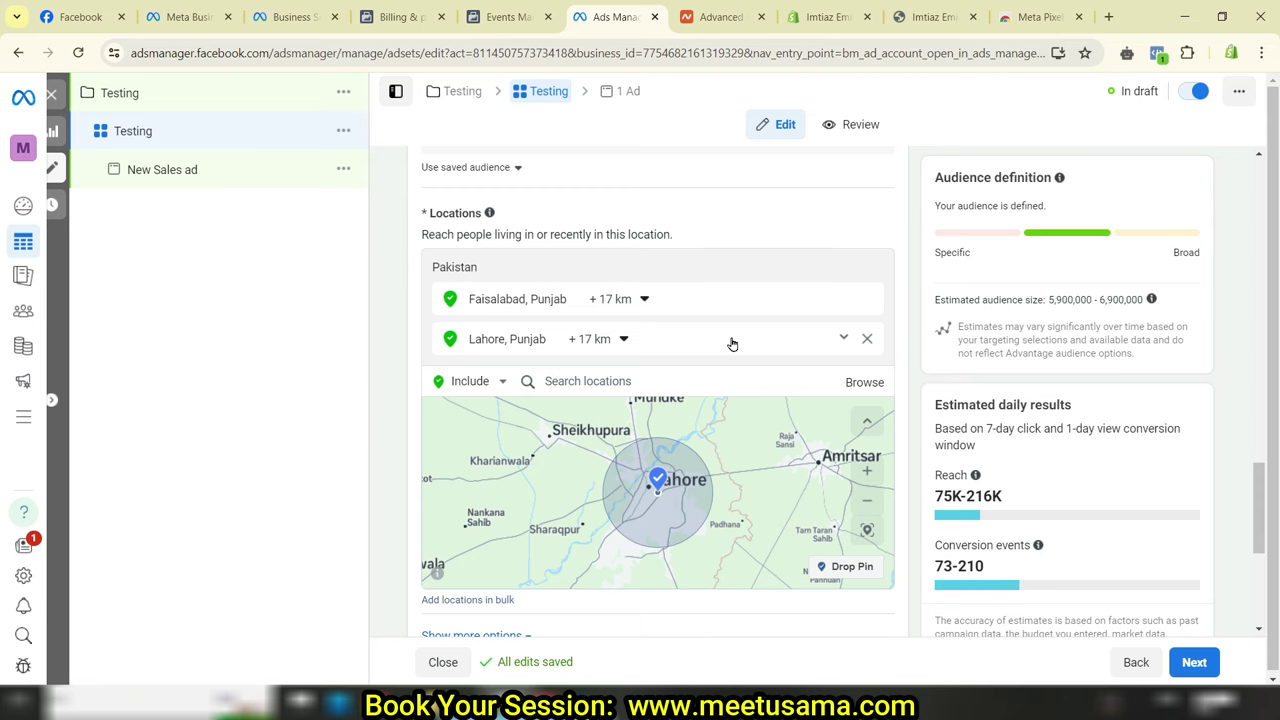
pyautogui.scroll(-1, 732, 344)
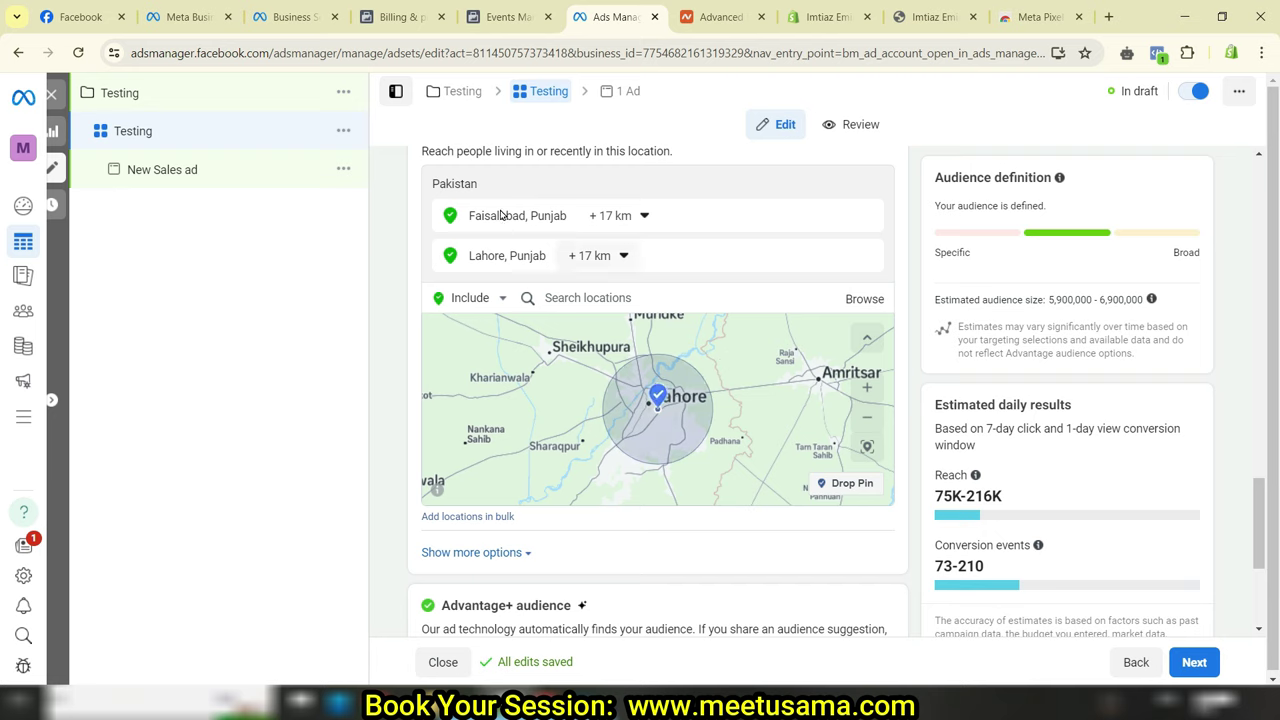
# - Exclude the city of Jamua, Azad Kashmir, Pakistan from the ad set's locations
pyautogui.click(502, 298)
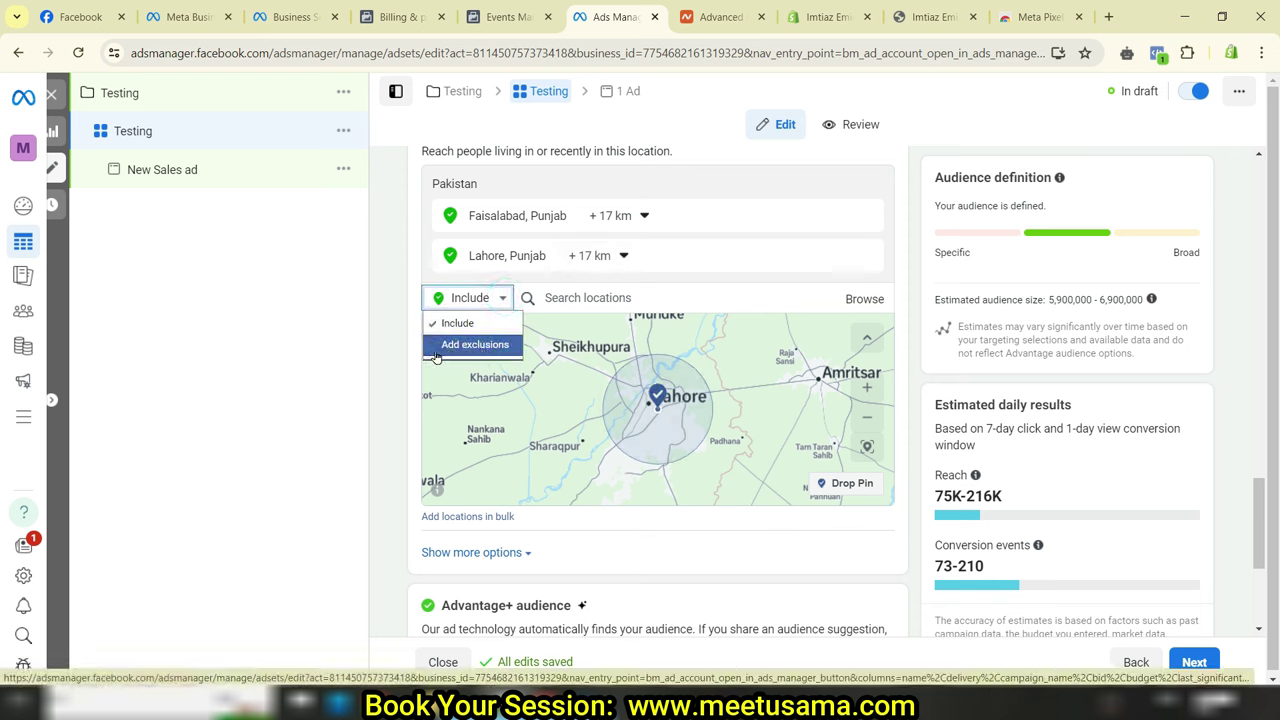
pyautogui.click(475, 344)
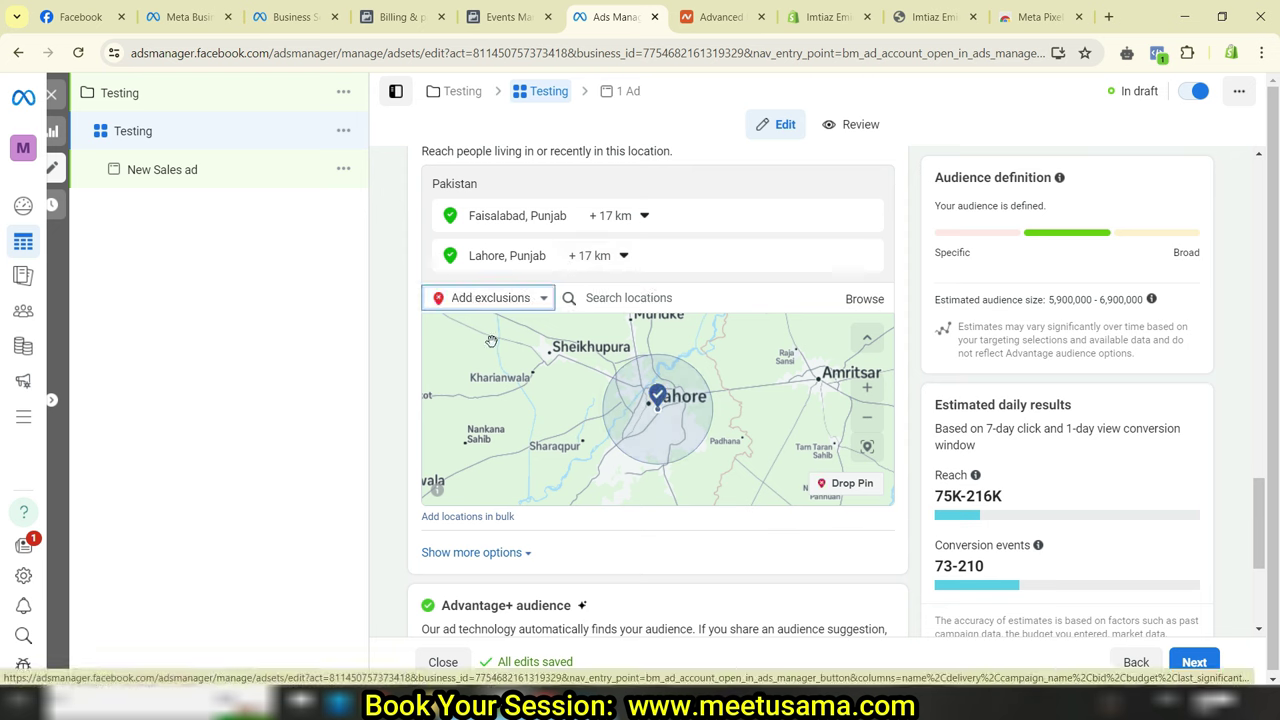
pyautogui.click(656, 299)
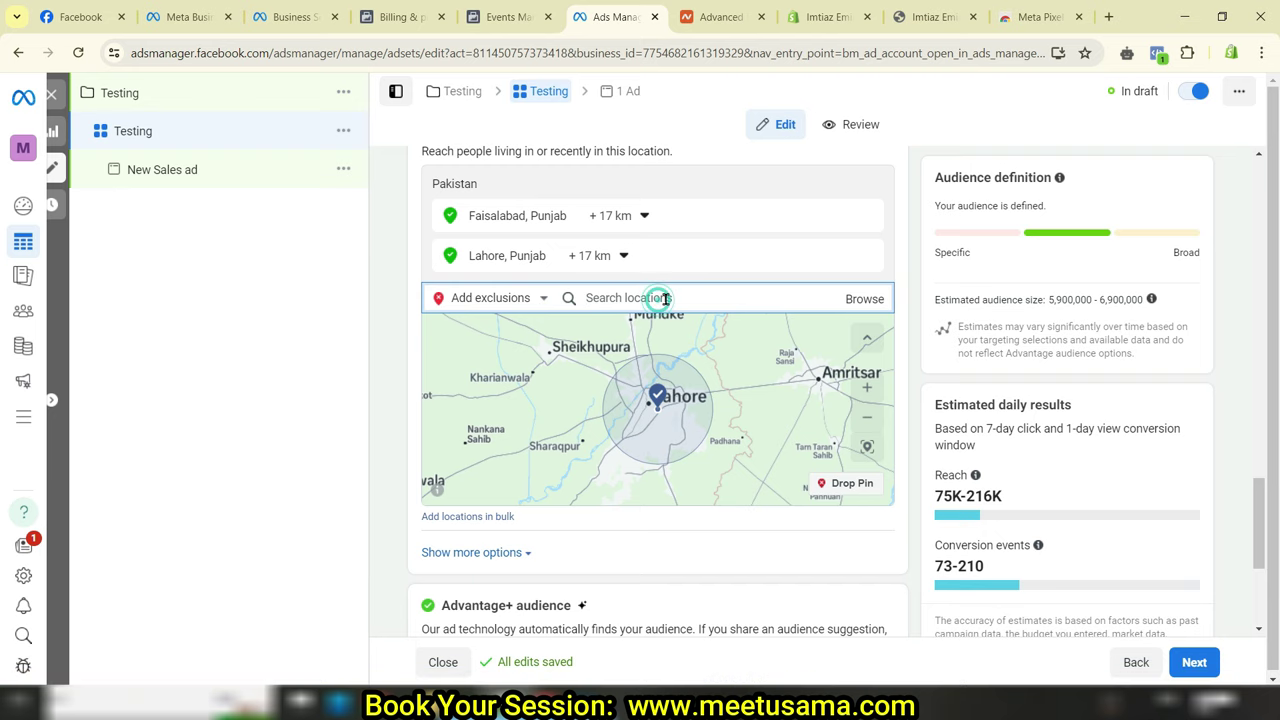
pyautogui.write('ja')
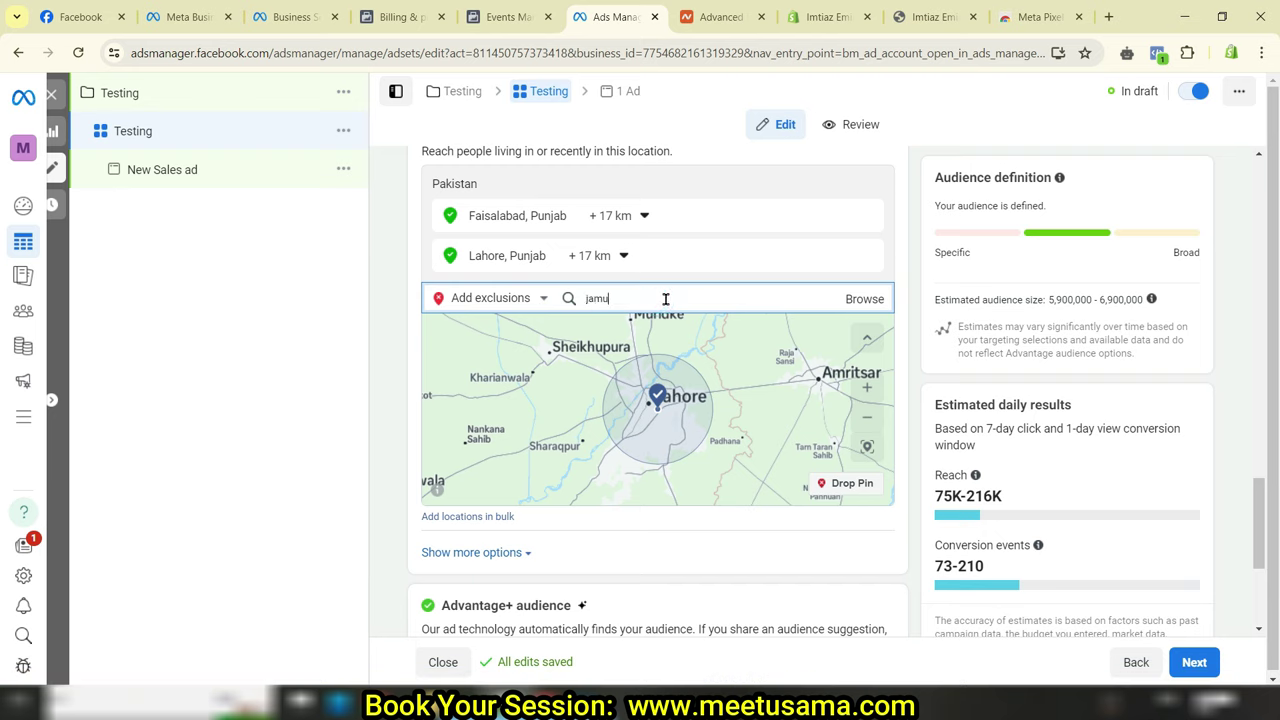
pyautogui.write('mu kash')
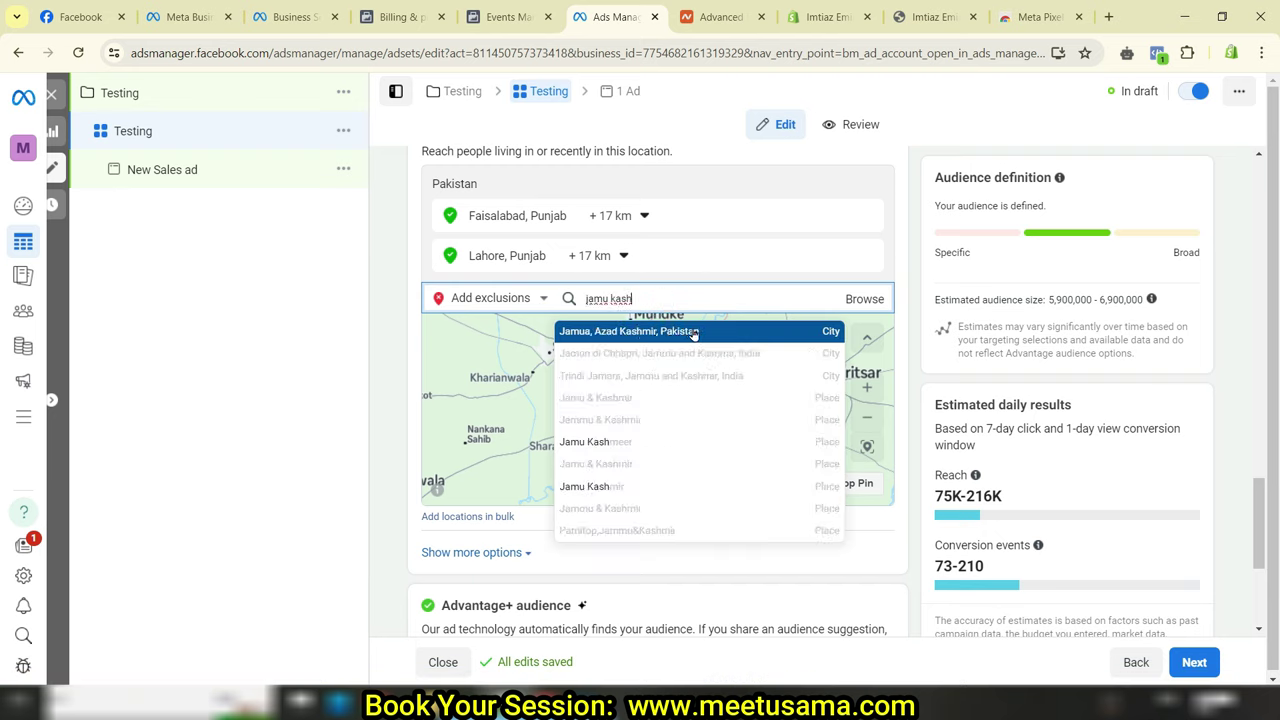
pyautogui.click(672, 332)
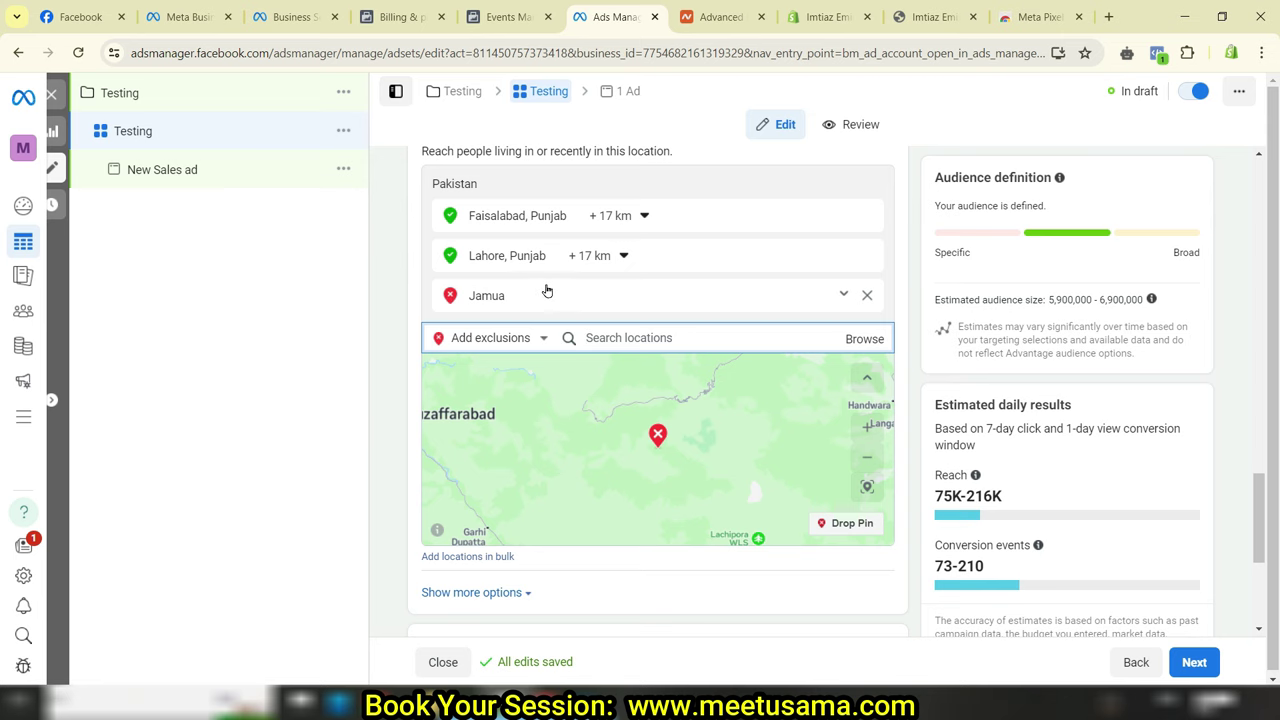
# - Expand the additional audience control options and review the minimum age, catalogue interaction exclusions and language settings
pyautogui.scroll(-1, 706, 413)
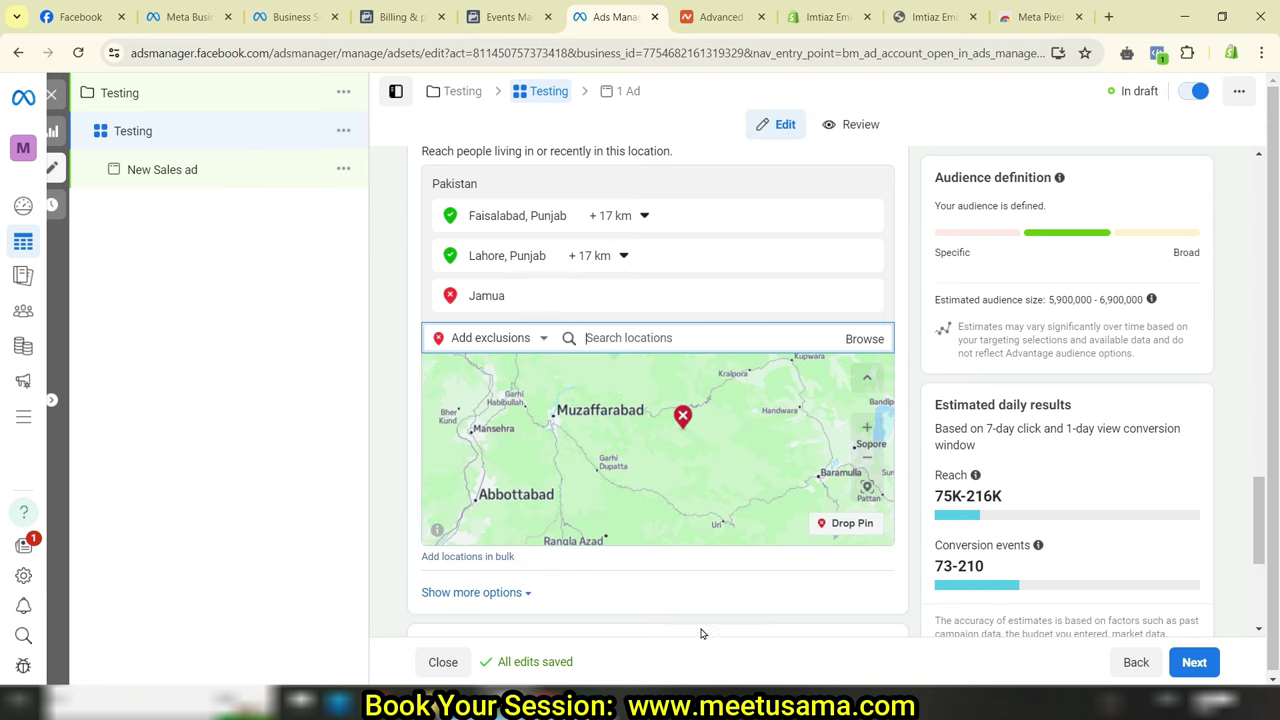
pyautogui.scroll(-3, 729, 609)
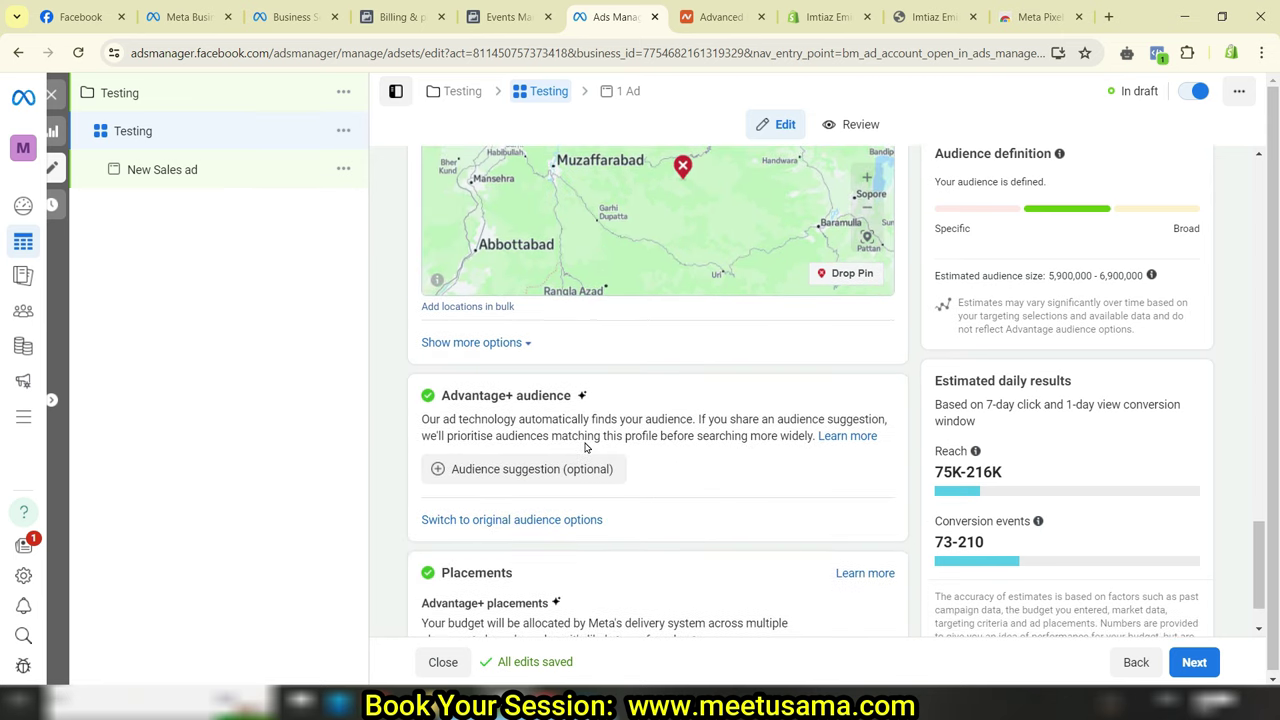
pyautogui.click(507, 342)
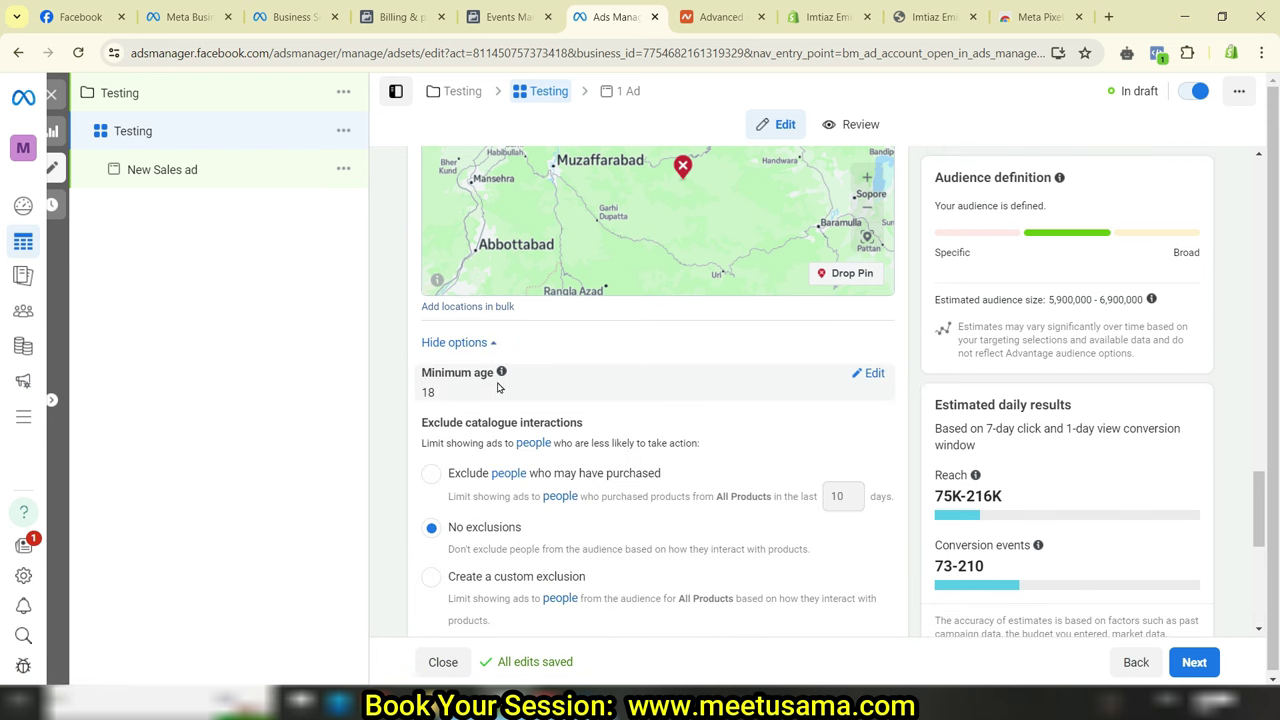
pyautogui.scroll(-1, 573, 392)
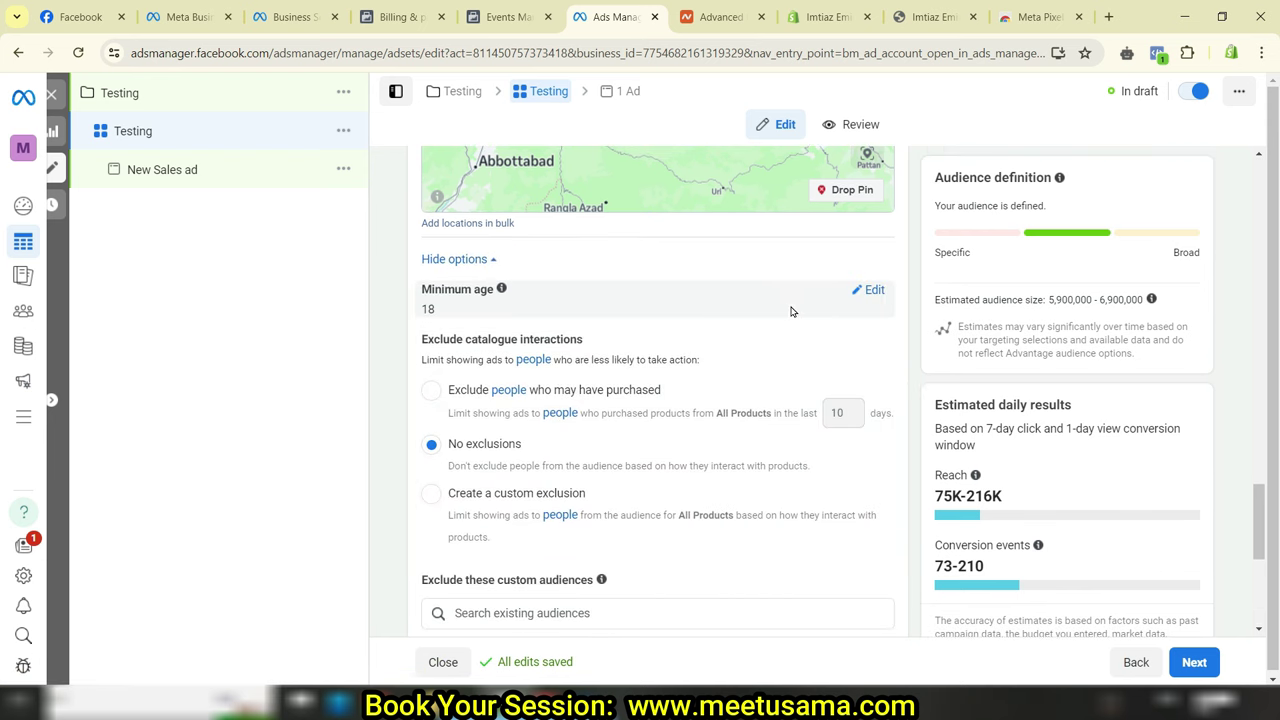
pyautogui.click(868, 290)
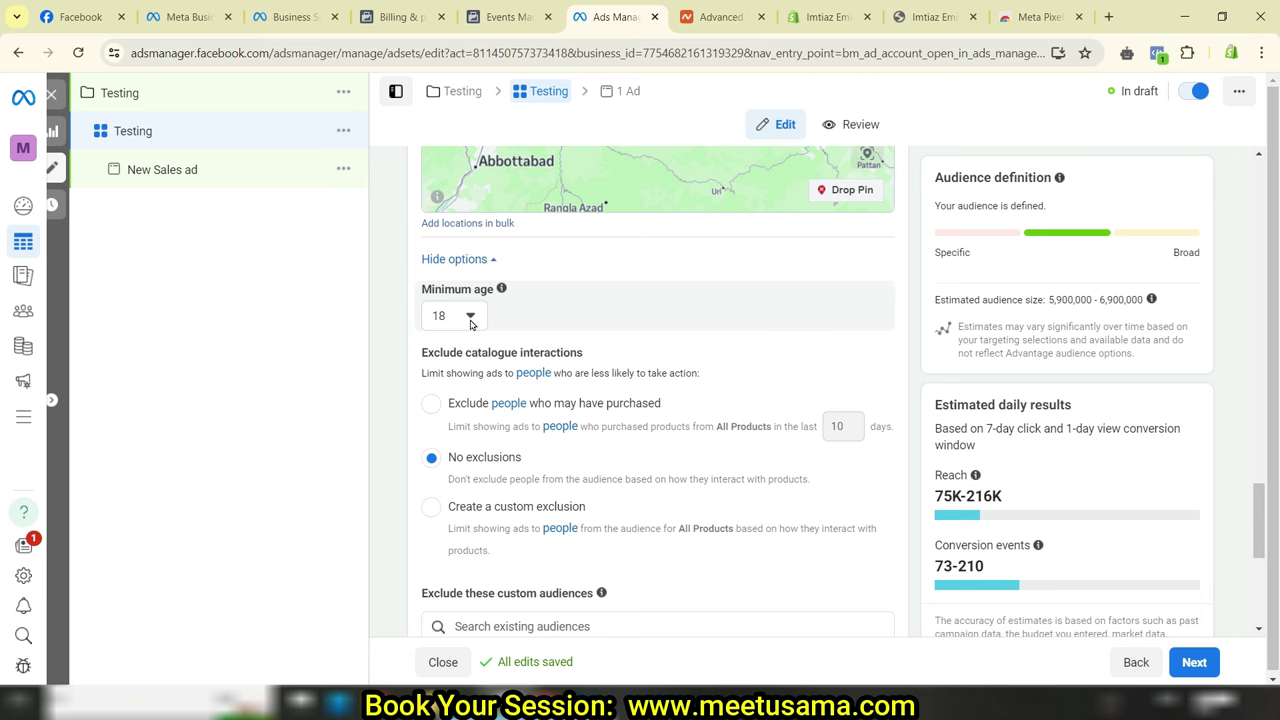
pyautogui.scroll(-4, 733, 365)
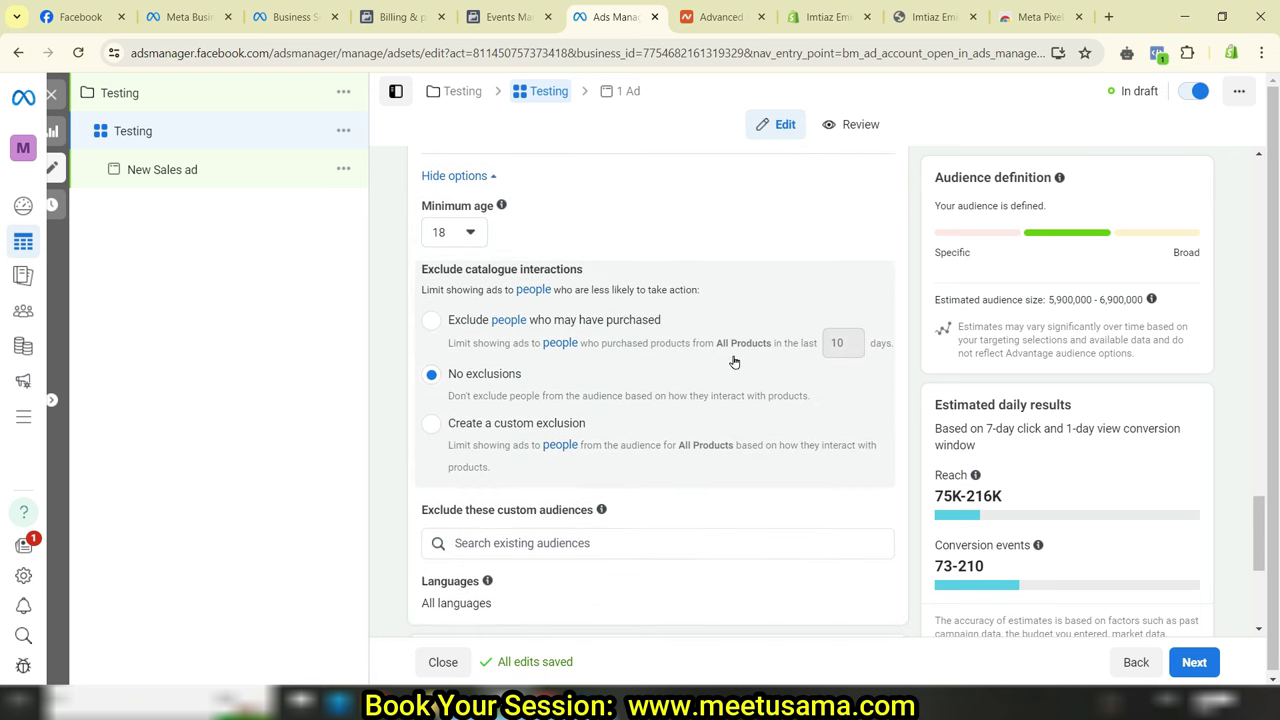
pyautogui.scroll(-1, 733, 382)
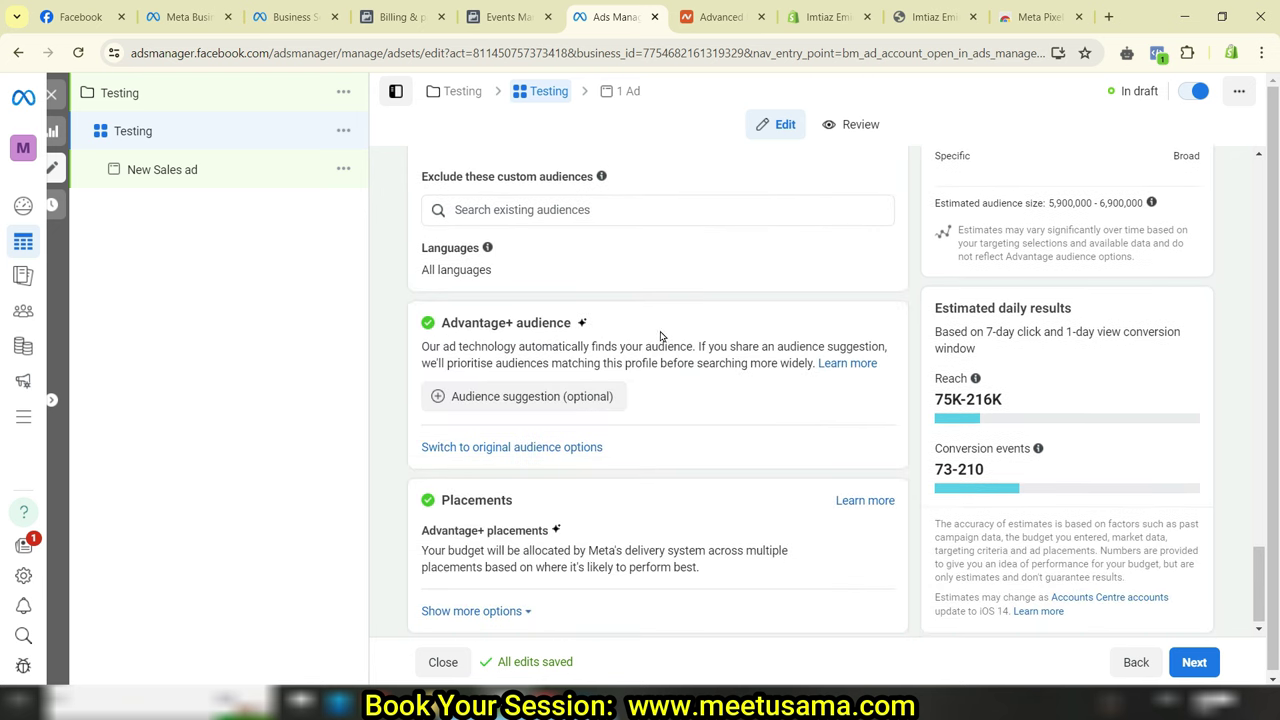
# - Switch the ad set from Advantage+ audience to the original audience options
pyautogui.moveTo(472, 324); pyautogui.dragTo(543, 324)
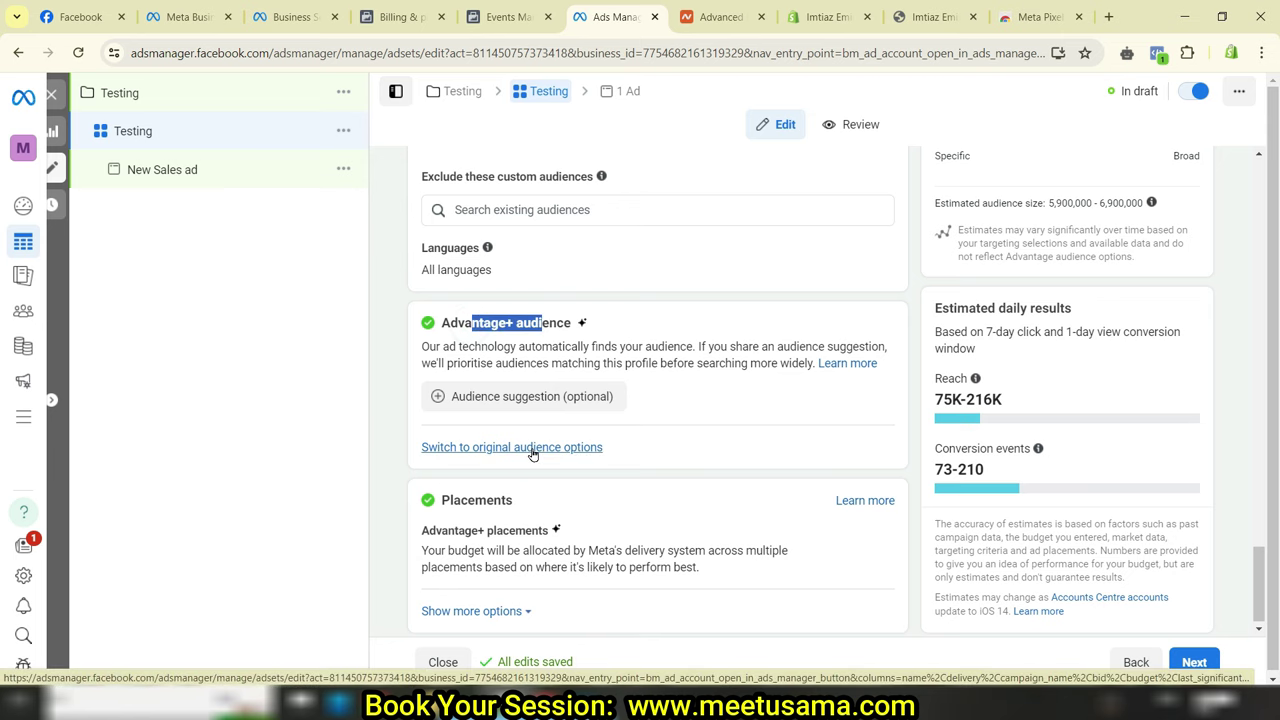
pyautogui.click(500, 448)
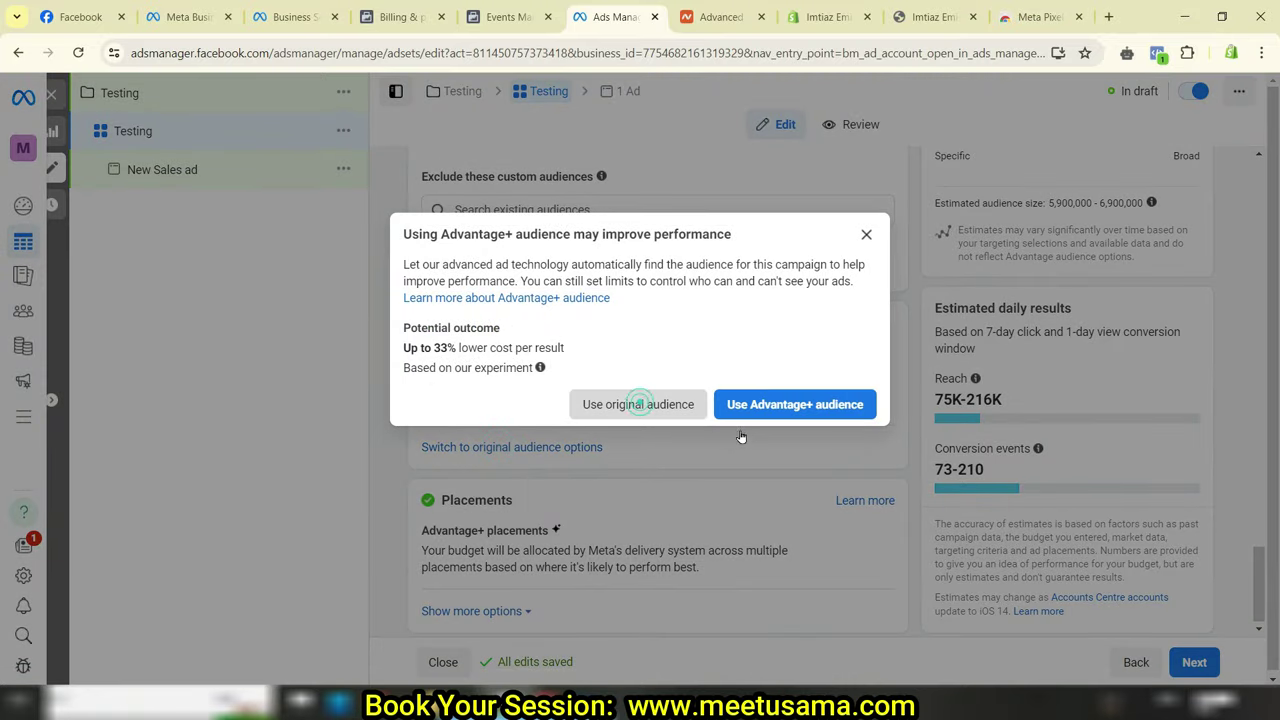
pyautogui.click(640, 404)
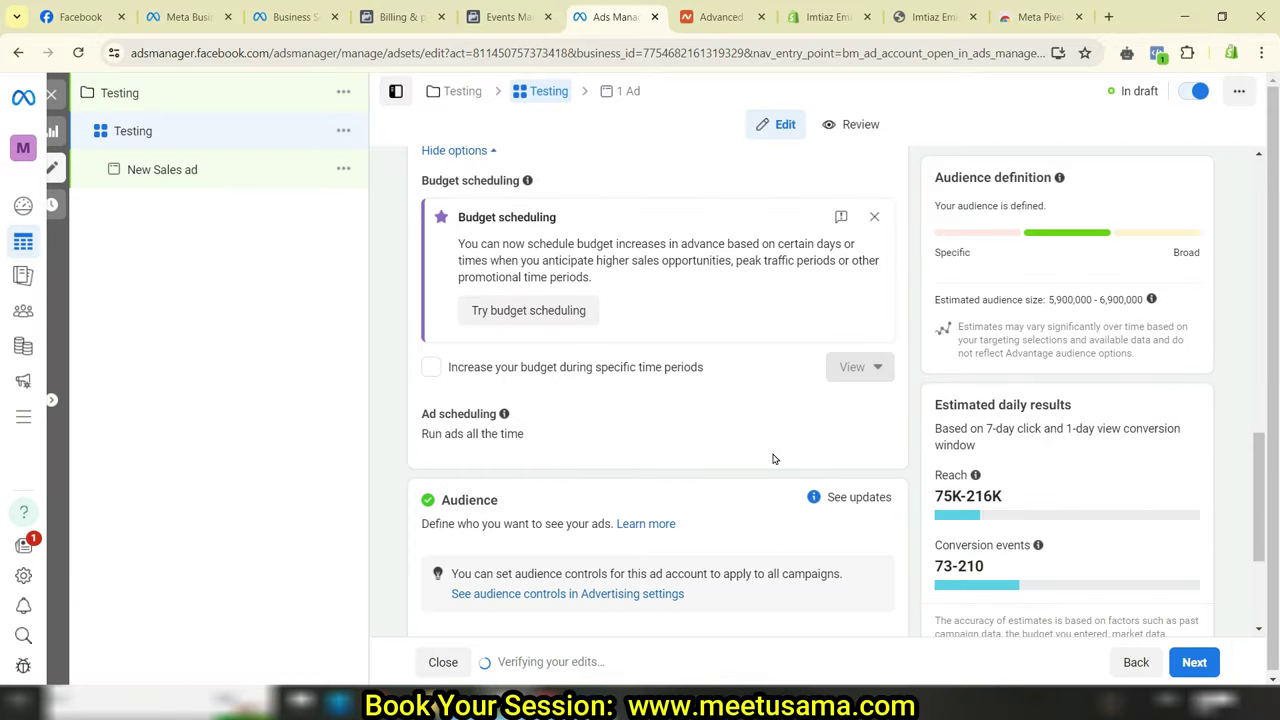
# - Set the audience's age range to 18 through 50 and open the gender setting for editing
pyautogui.scroll(-1, 700, 437)
pyautogui.scroll(-2, 697, 436)
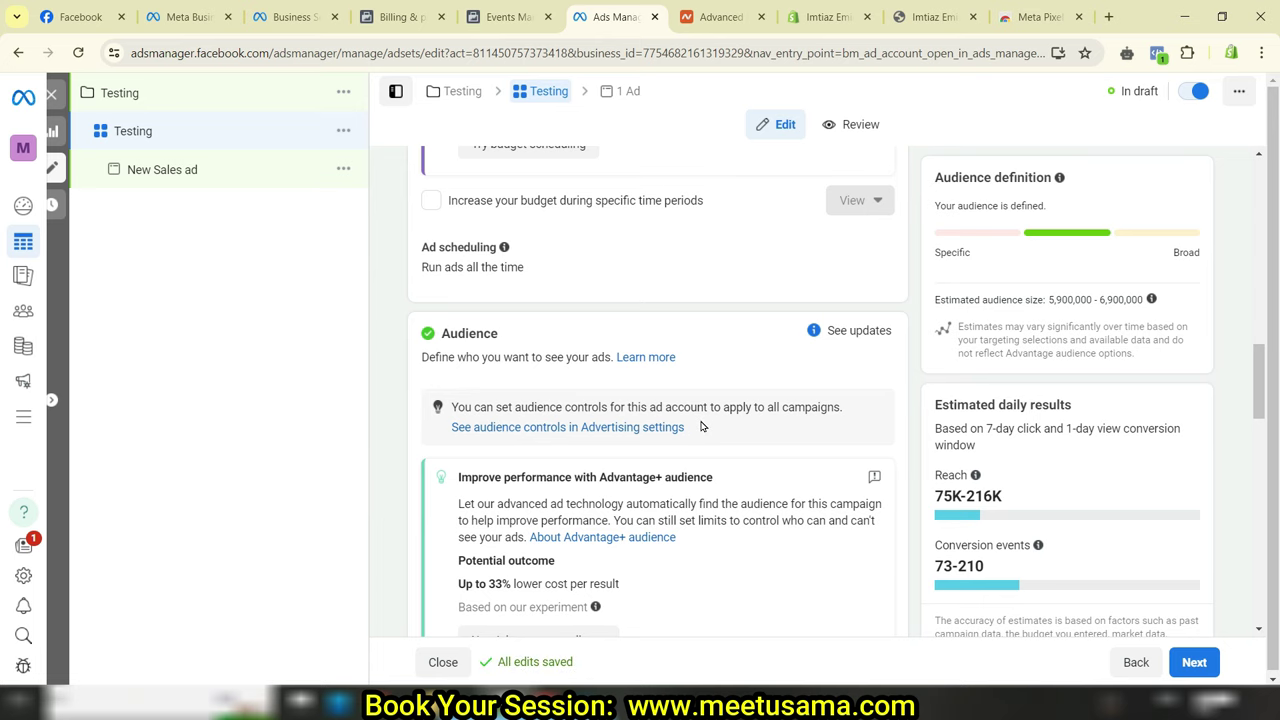
pyautogui.scroll(-3, 665, 418)
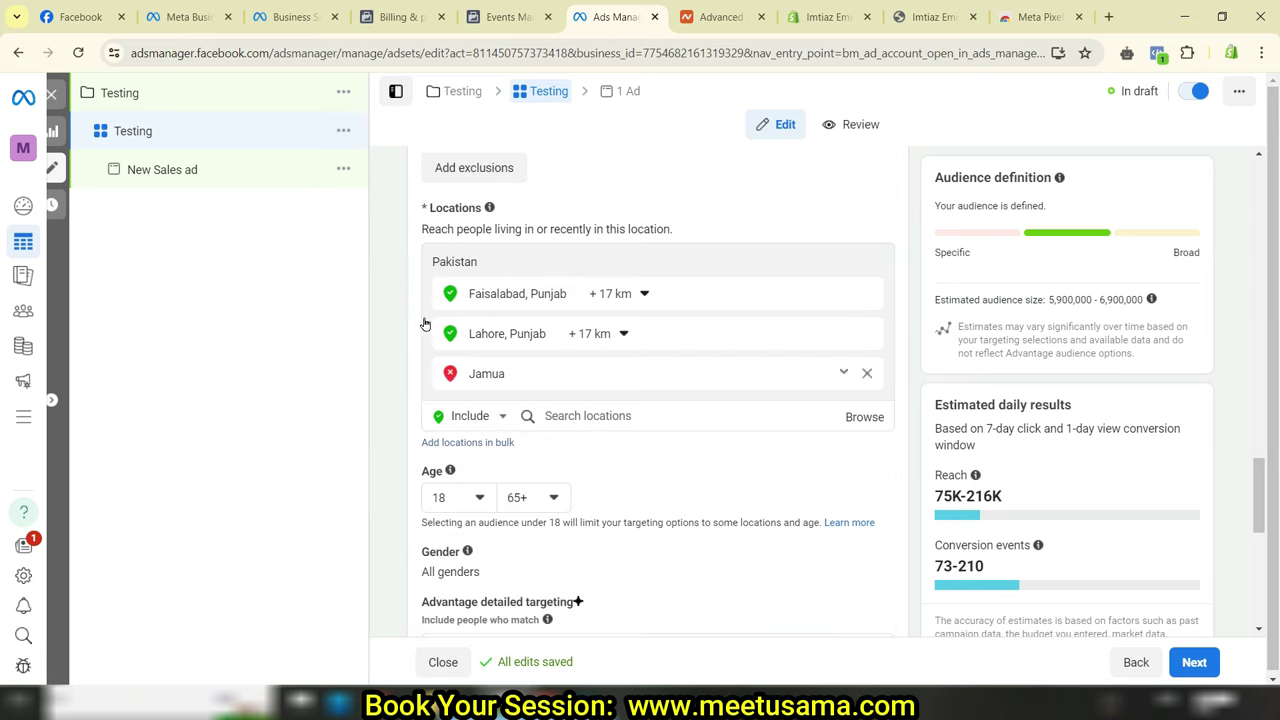
pyautogui.moveTo(430, 207); pyautogui.dragTo(468, 207)
pyautogui.scroll(-2, 648, 395)
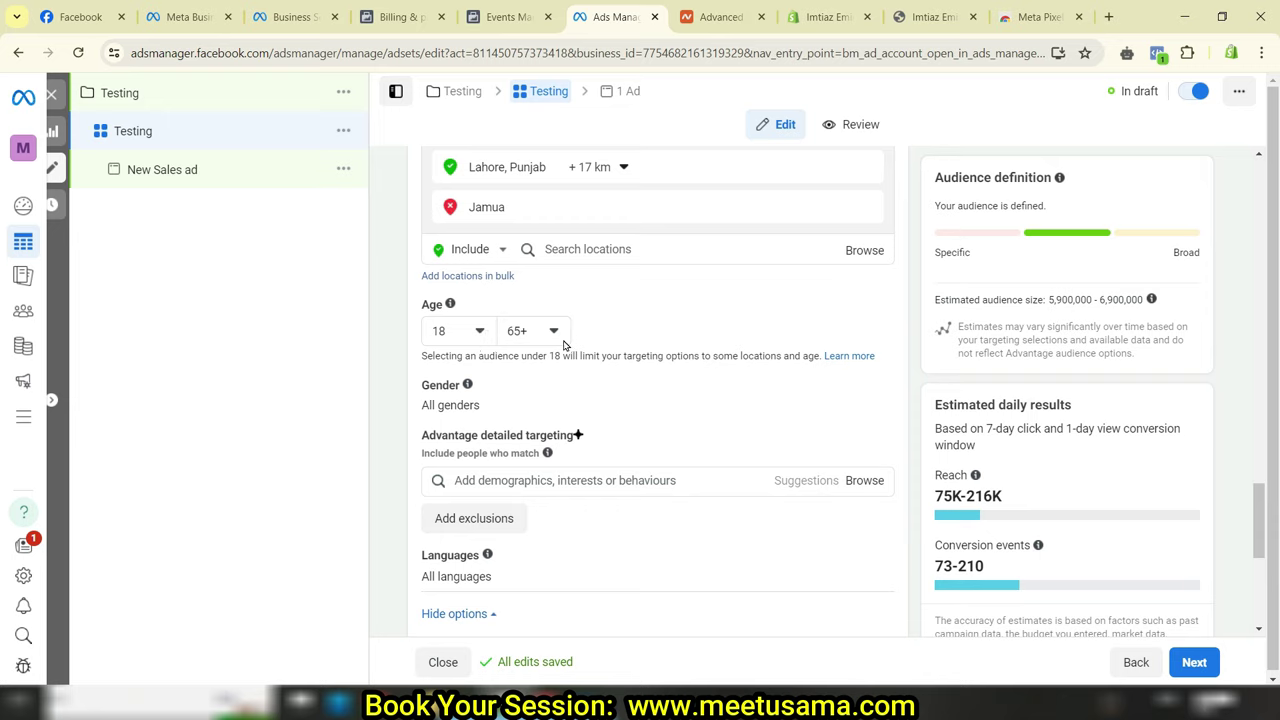
pyautogui.click(484, 331)
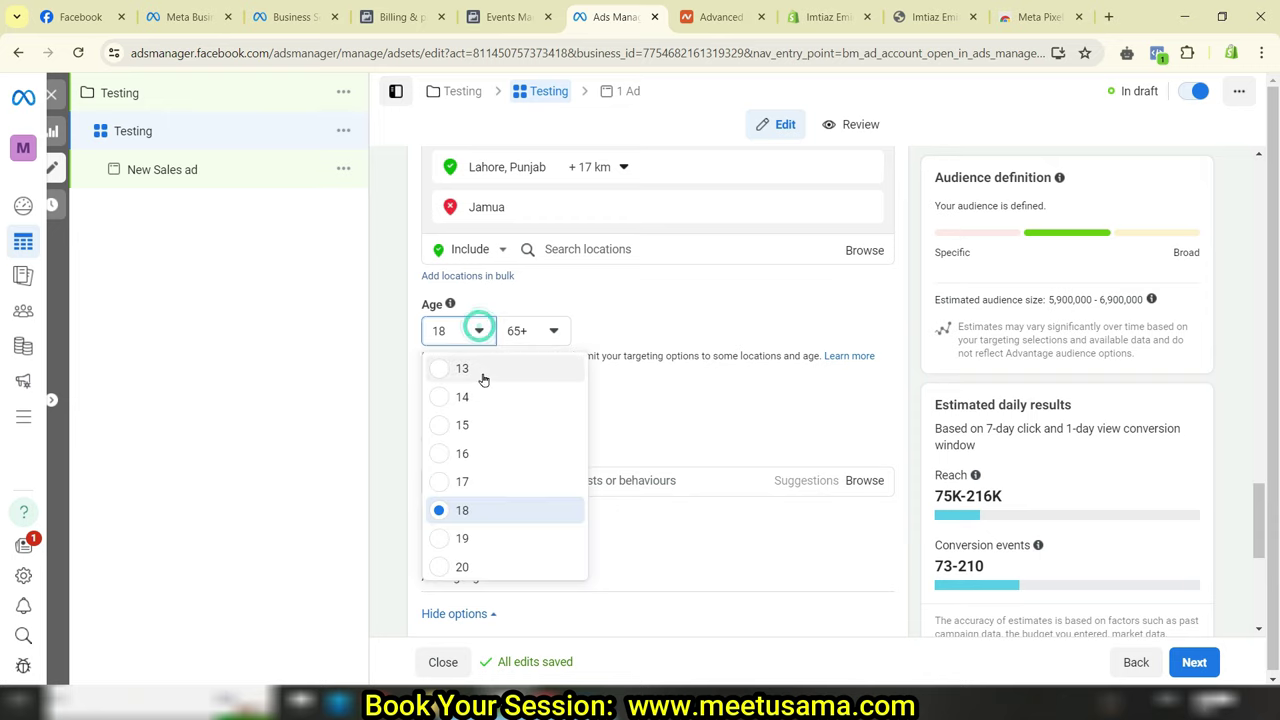
pyautogui.click(506, 517)
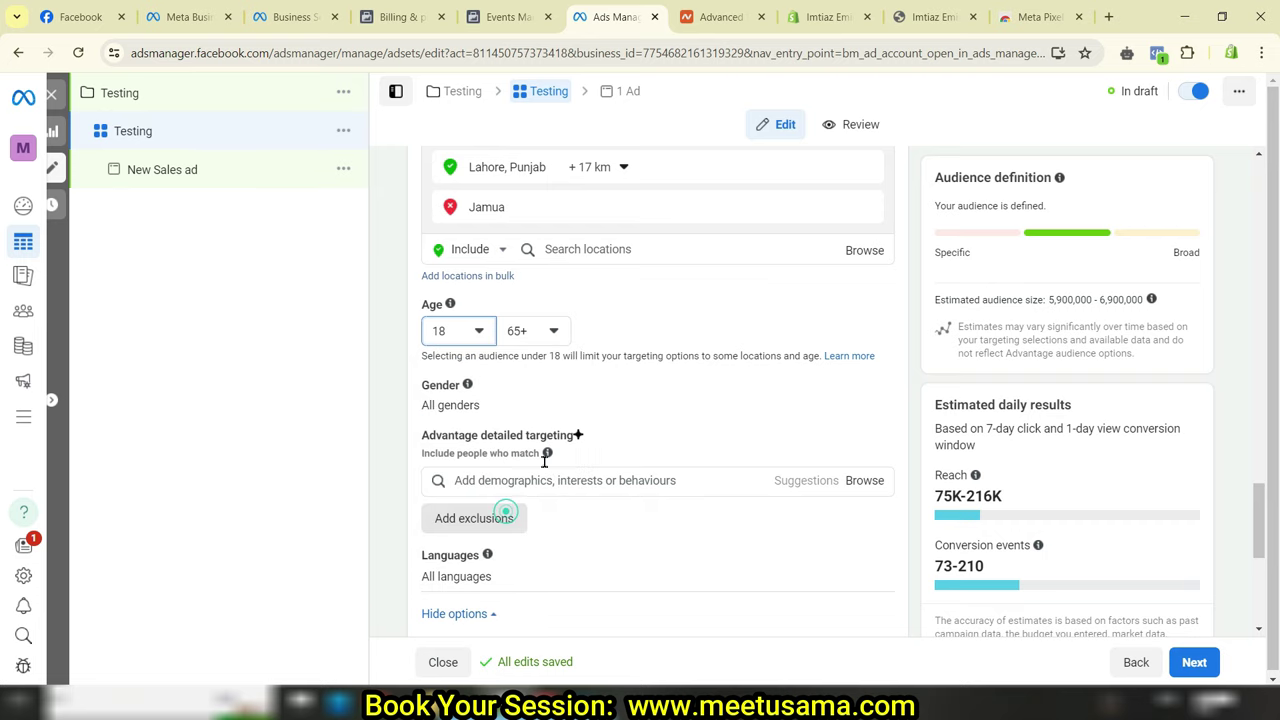
pyautogui.click(553, 330)
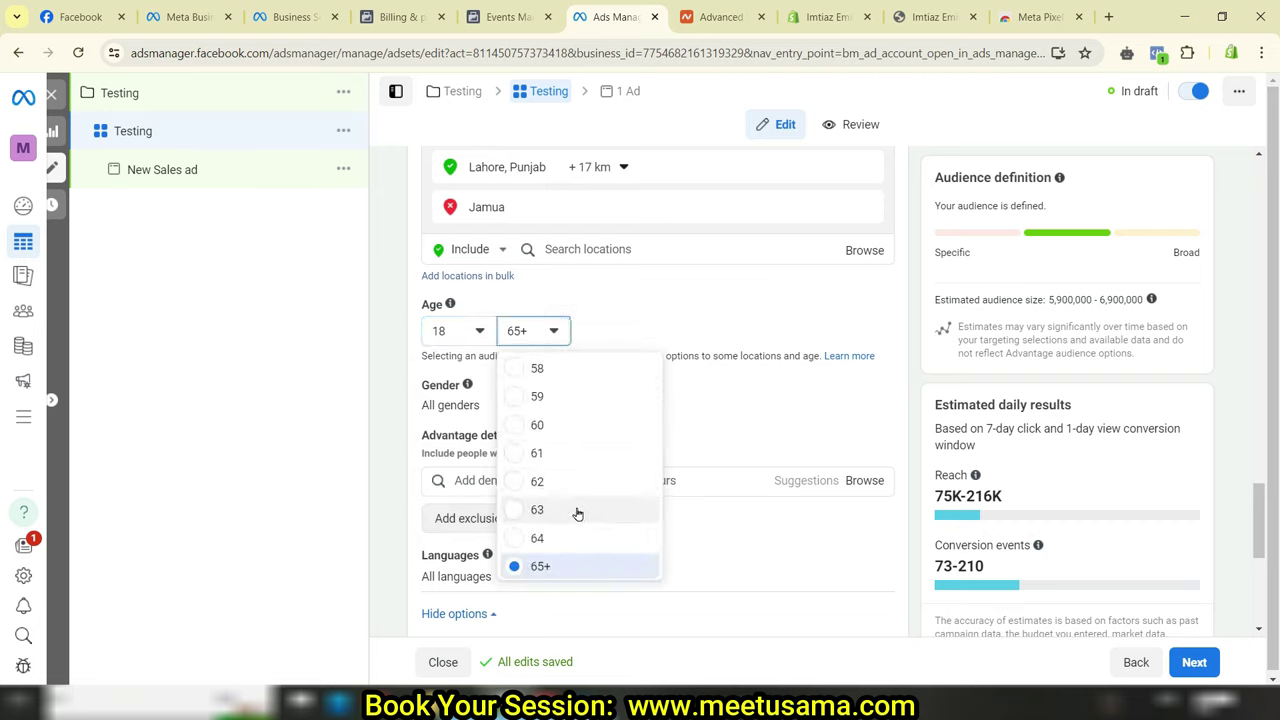
pyautogui.scroll(3, 574, 514)
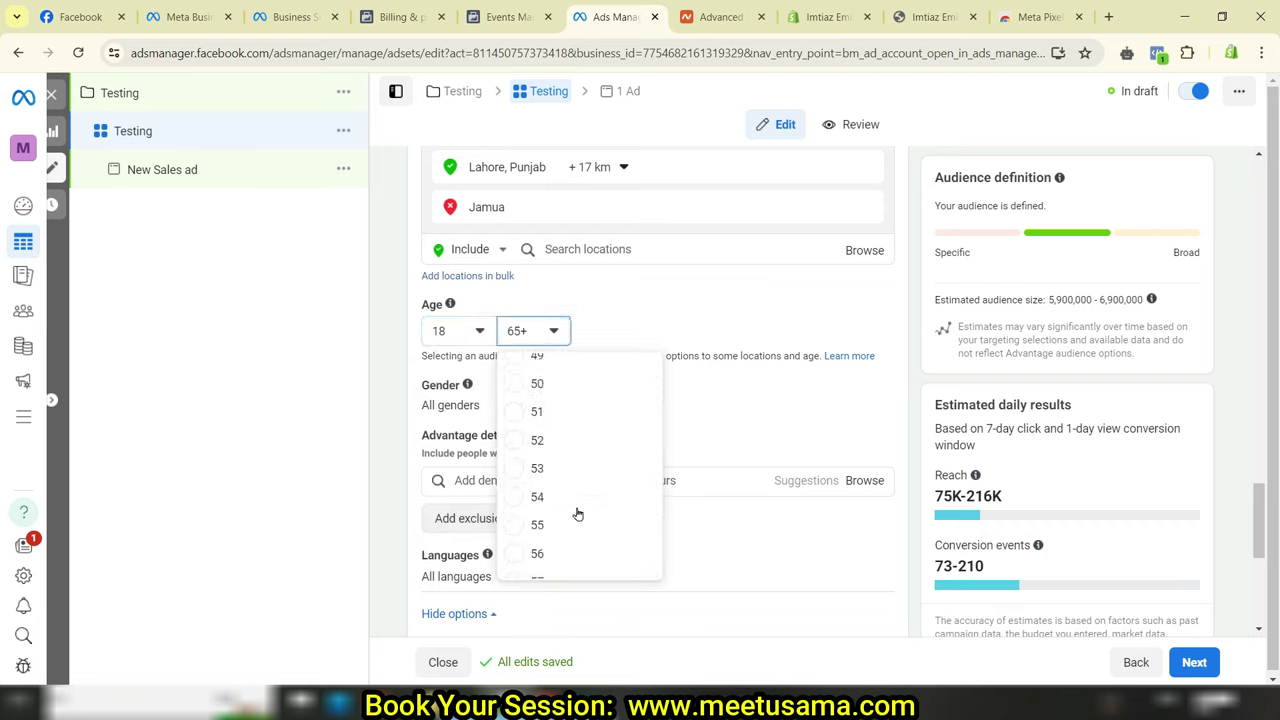
pyautogui.click(562, 390)
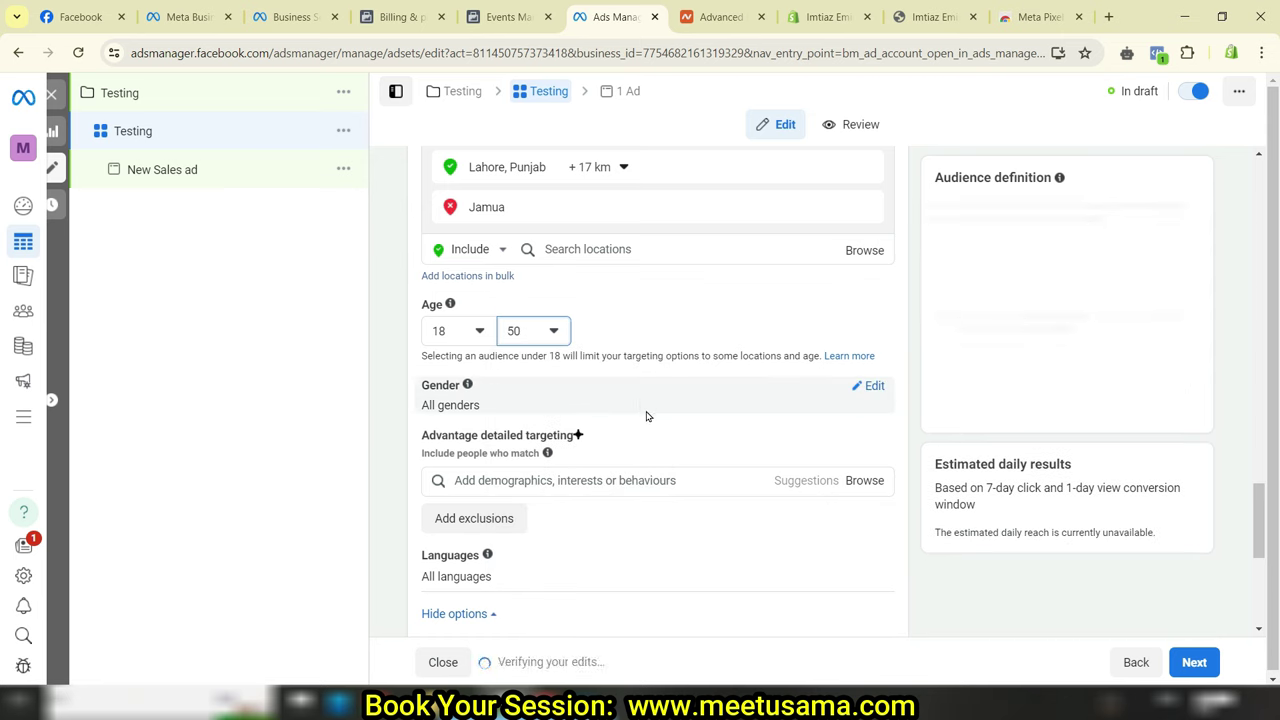
pyautogui.scroll(-1, 536, 403)
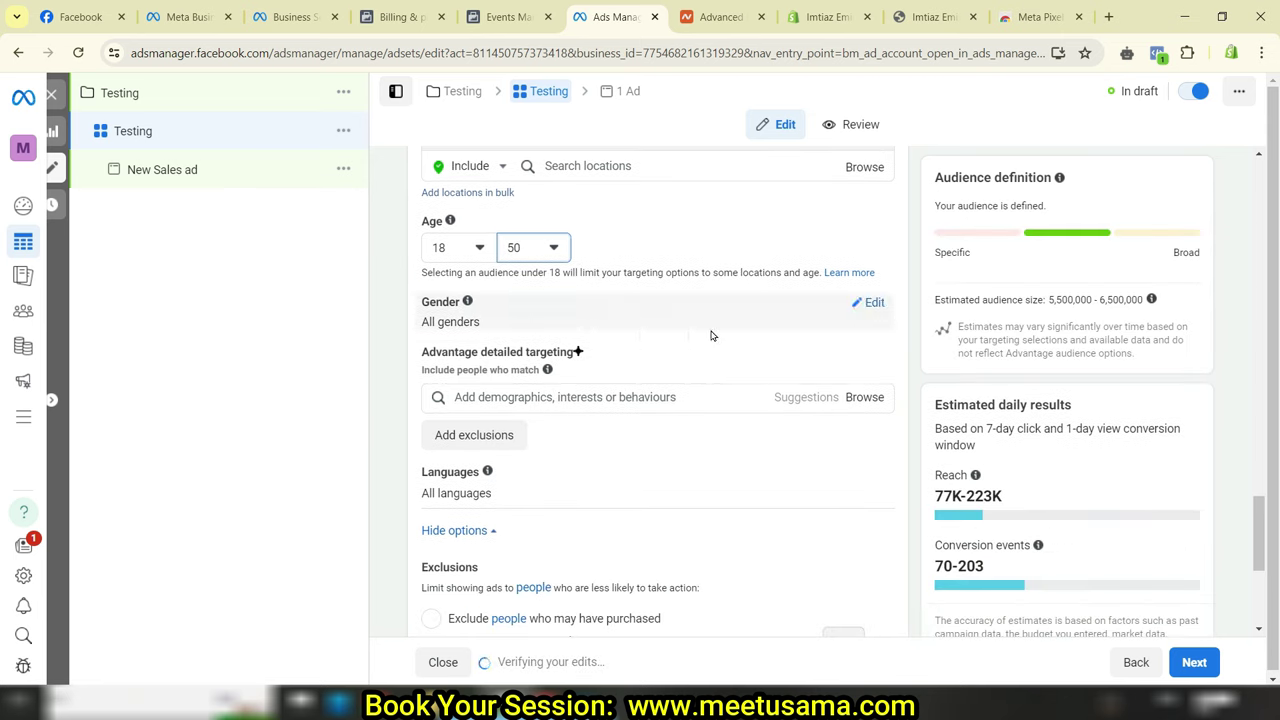
pyautogui.click(874, 303)
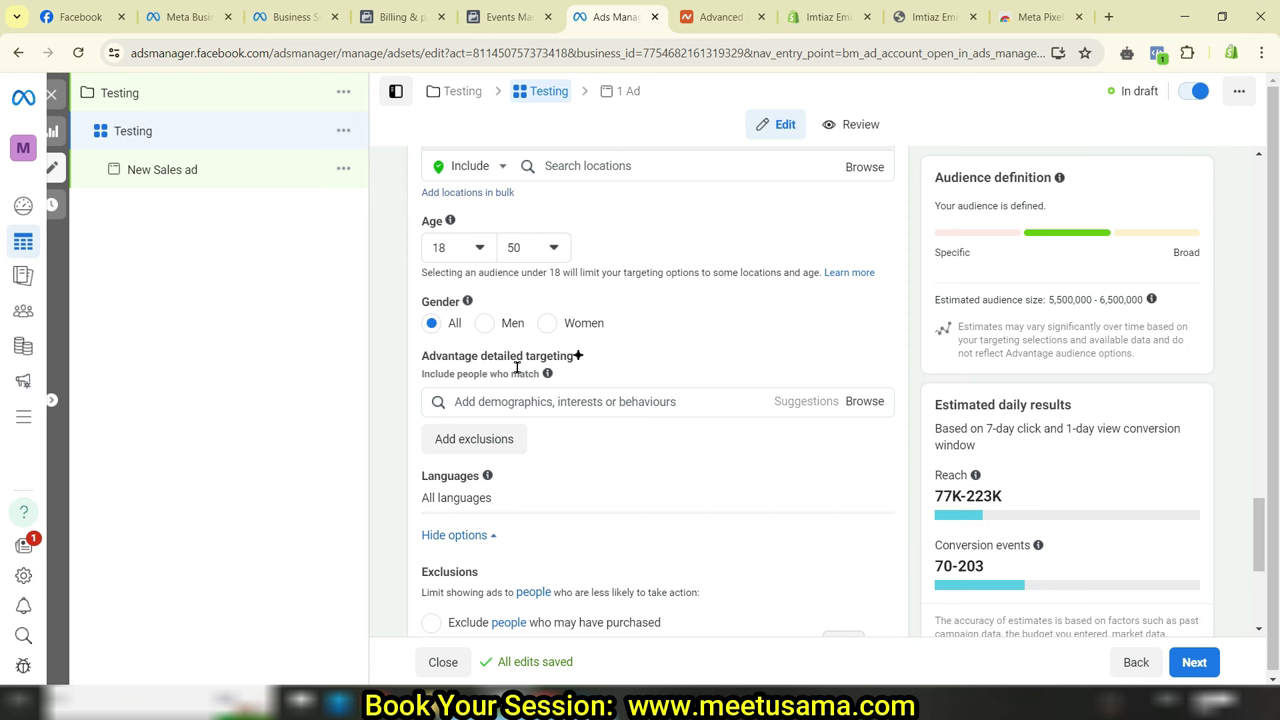
# - Search detailed targeting for "water bottle" and add the Water bottle interest
pyautogui.scroll(-2, 635, 455)
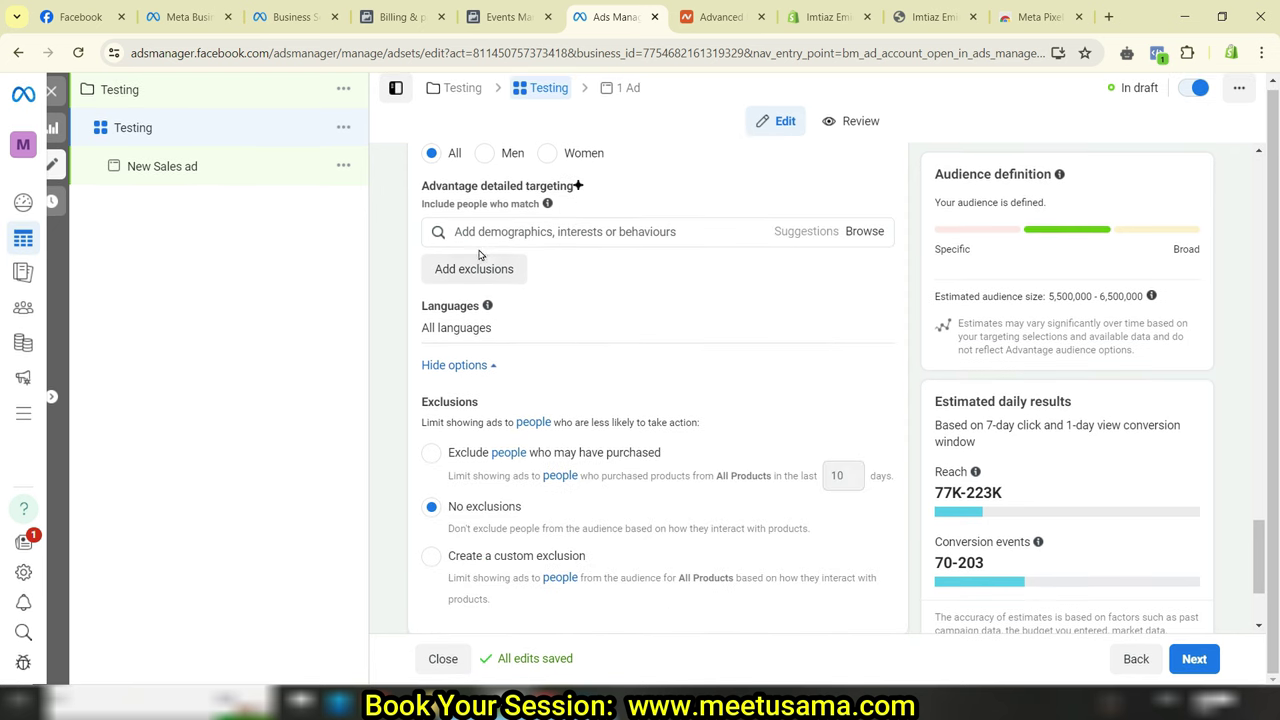
pyautogui.moveTo(437, 190); pyautogui.dragTo(560, 195)
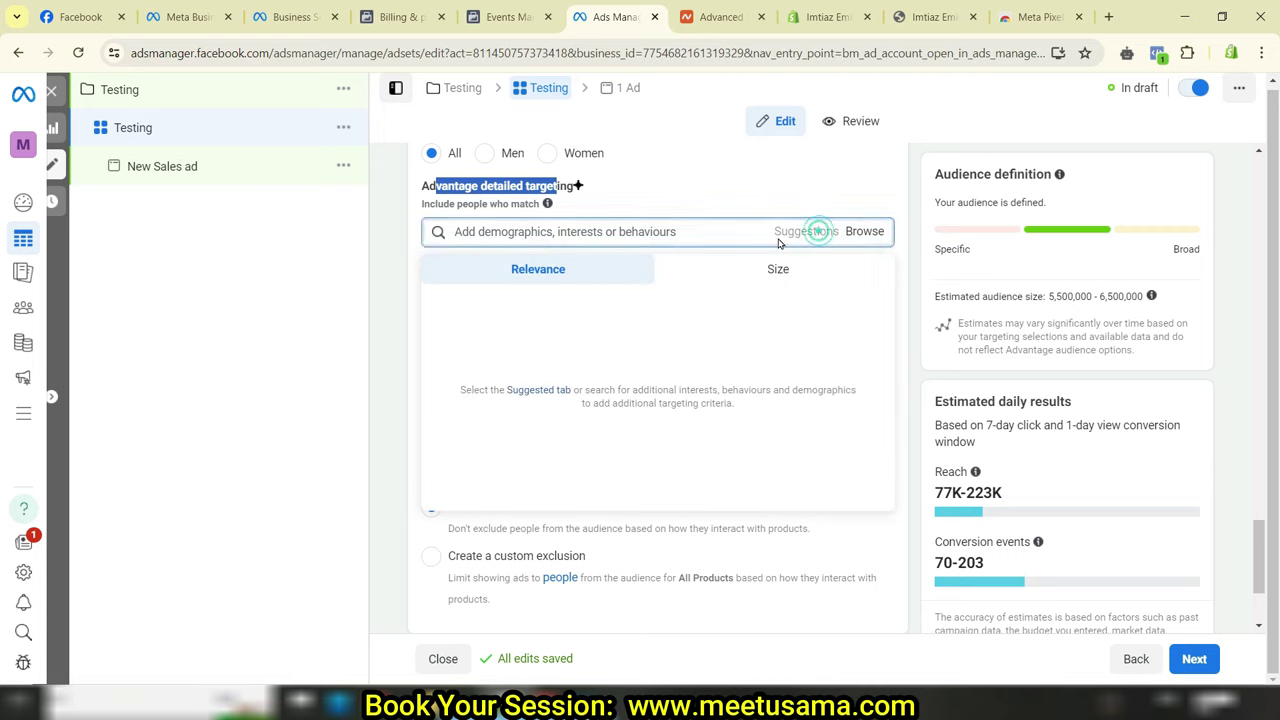
pyautogui.click(608, 234)
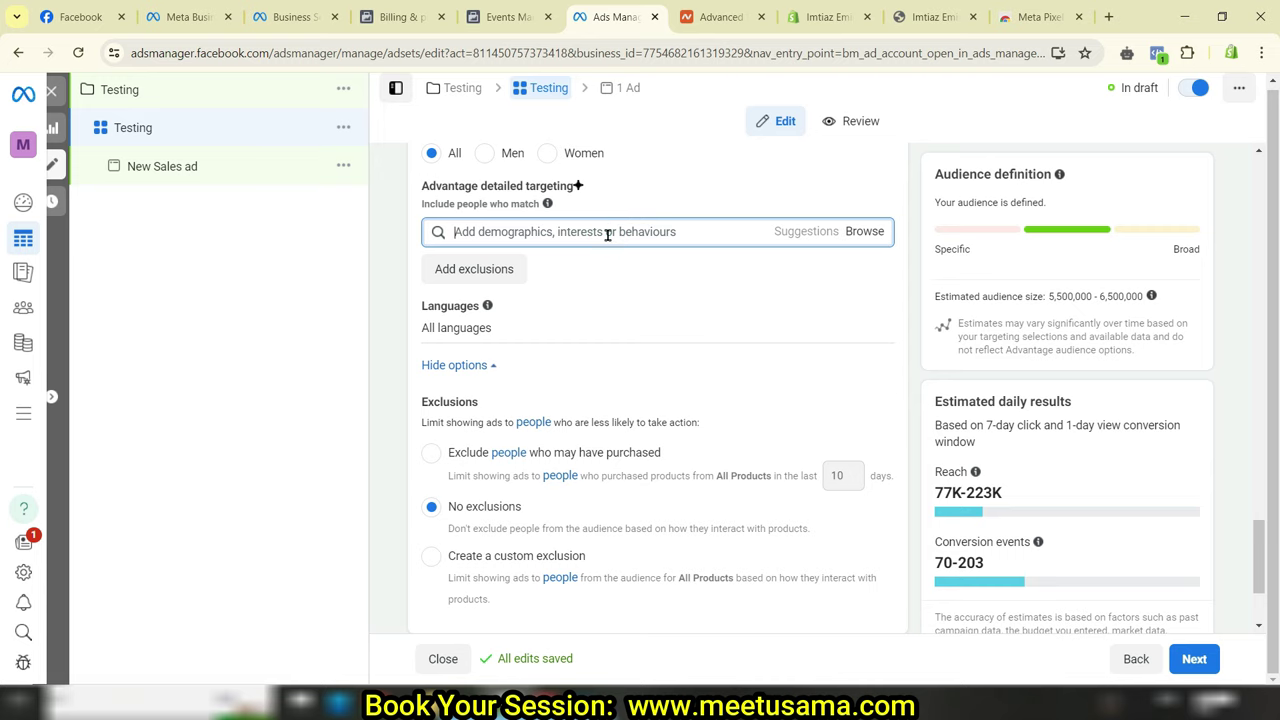
pyautogui.write('water bottle')
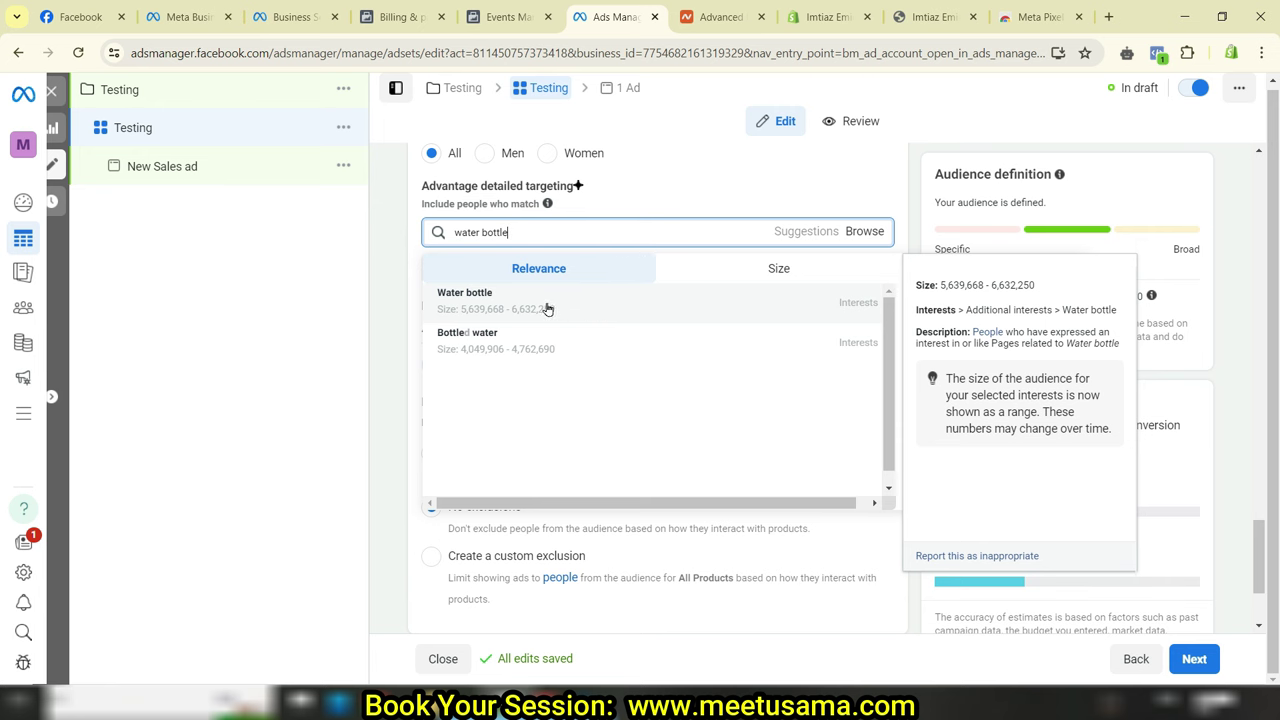
pyautogui.click(479, 300)
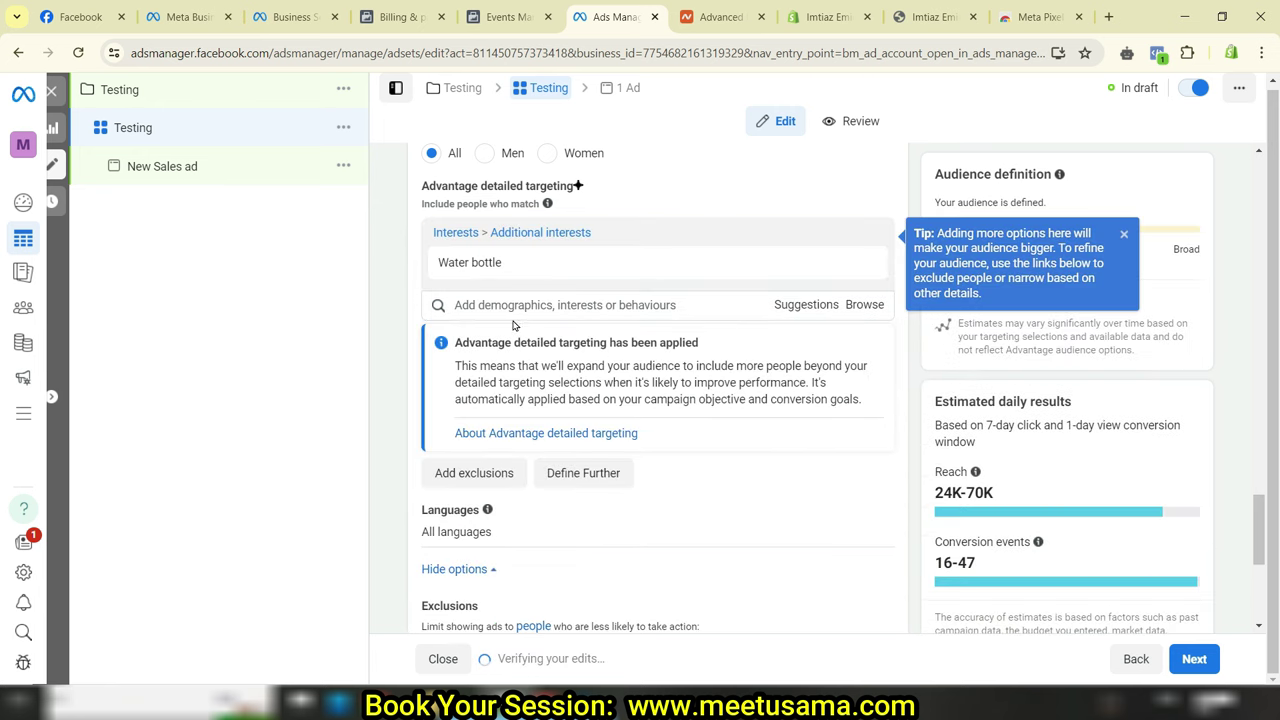
# - Add the suggested interests Drinking water (non-alcoholic beverage) and Mineral water to detailed targeting, and open the interest category list
pyautogui.click(803, 306)
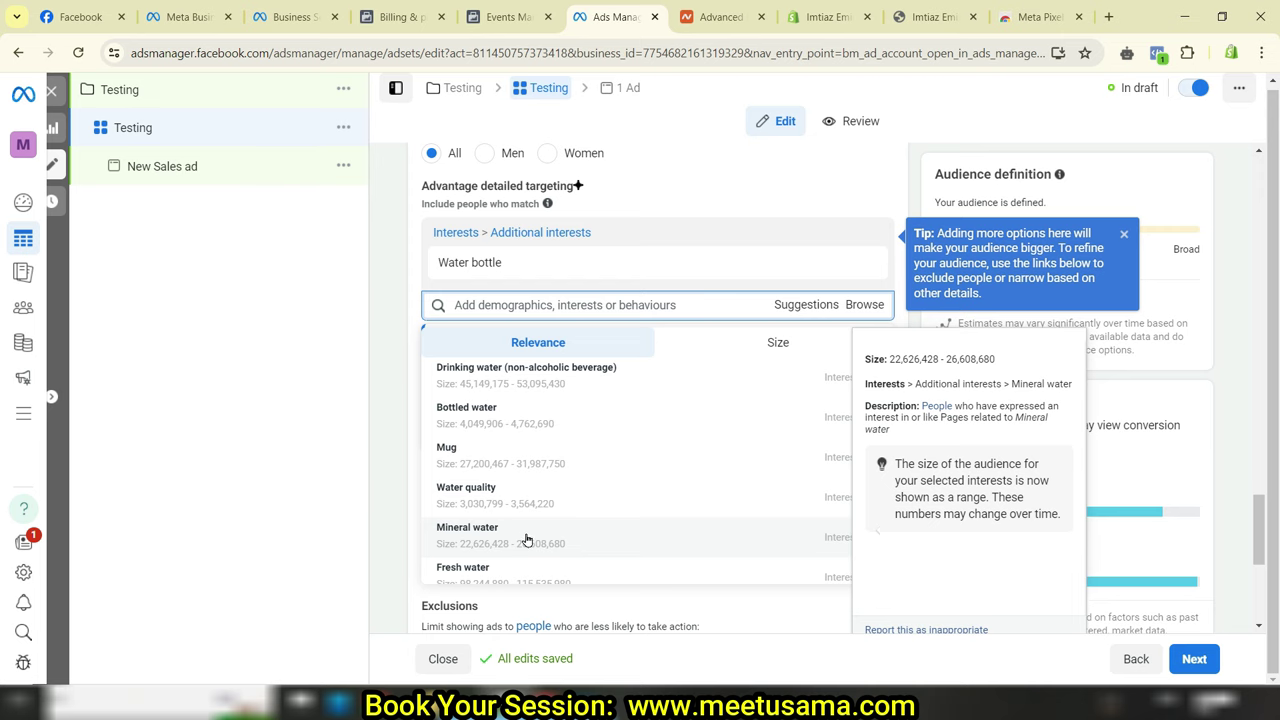
pyautogui.click(552, 380)
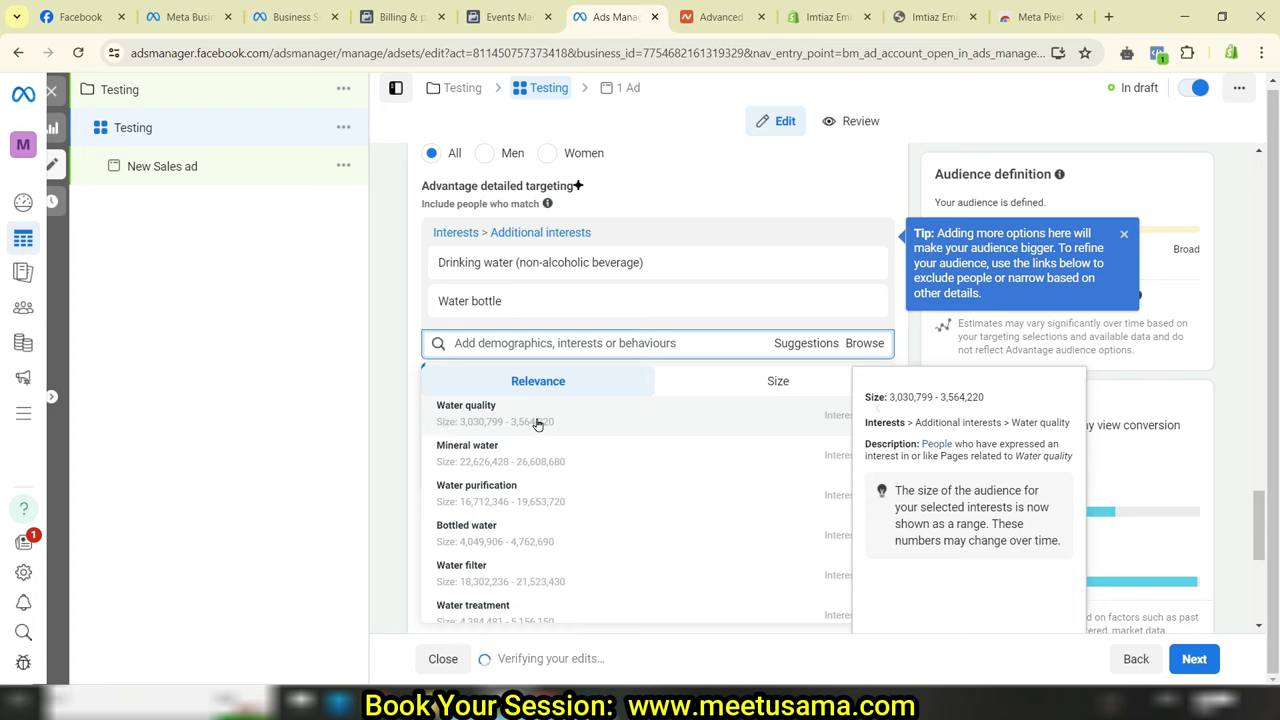
pyautogui.click(549, 457)
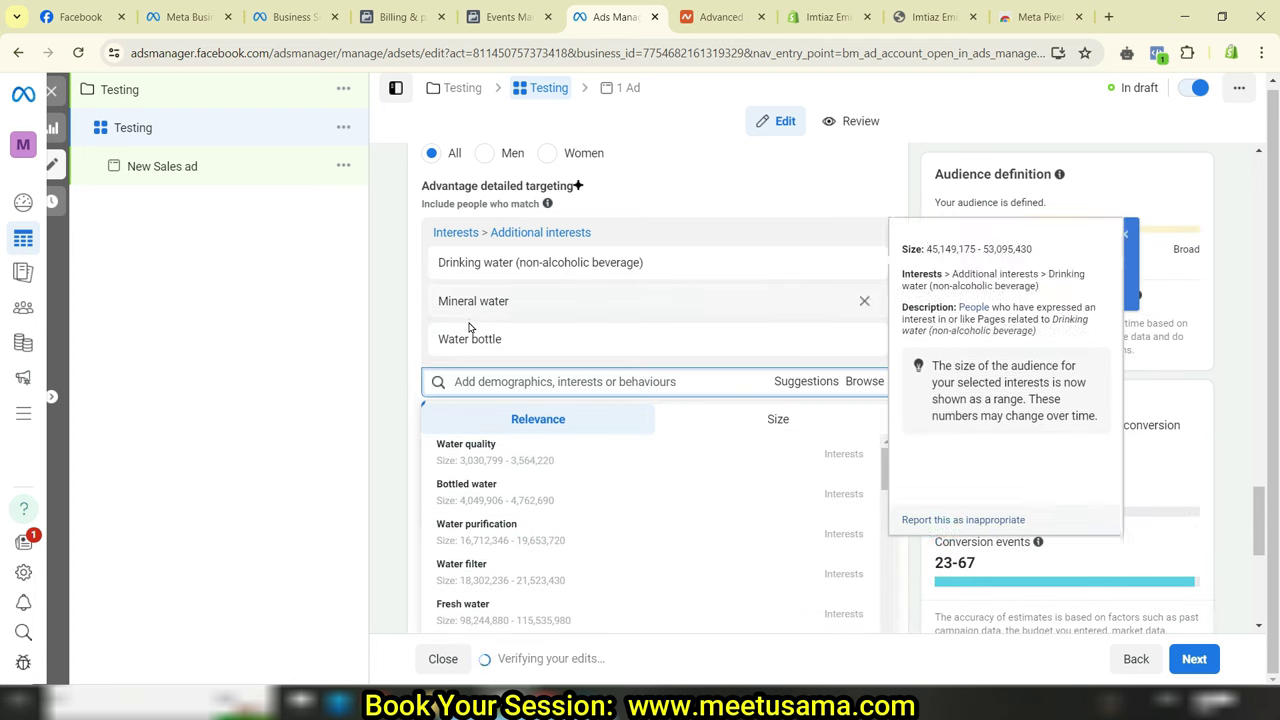
pyautogui.click(565, 234)
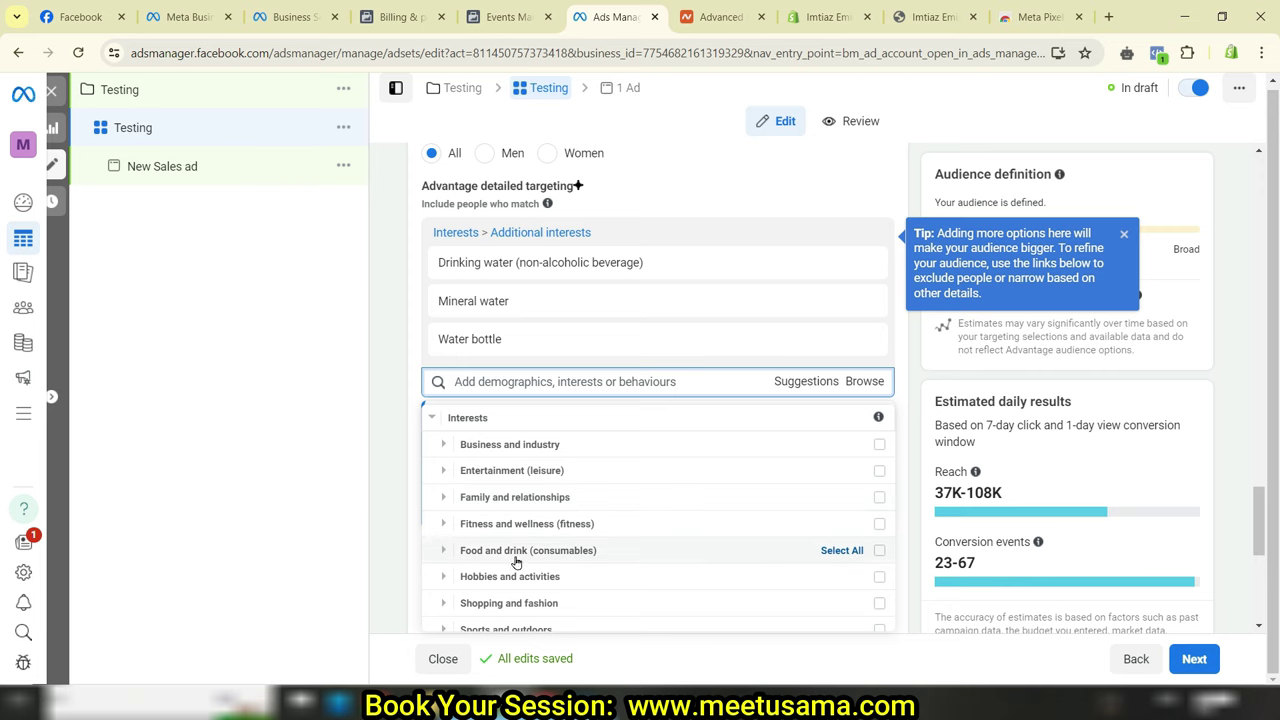
# - Define the detailed targeting further so people must also match the Engaged shoppers purchase behaviour
pyautogui.click(370, 407)
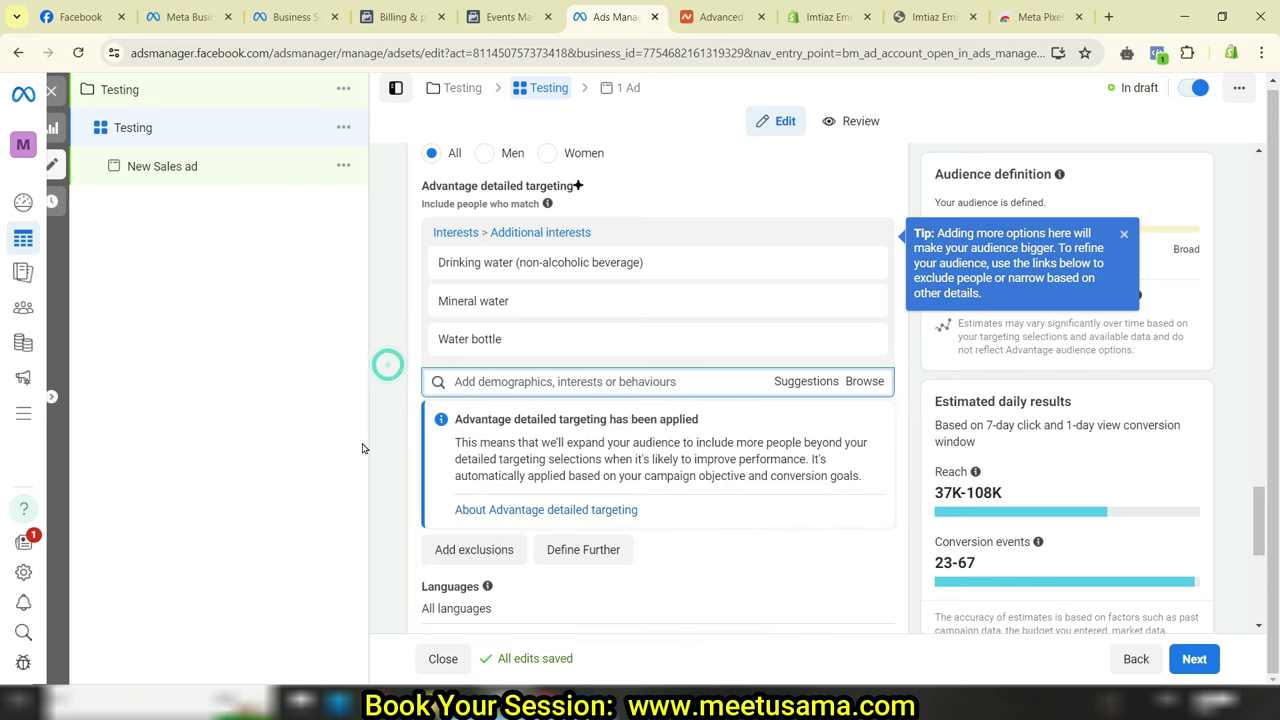
pyautogui.click(601, 545)
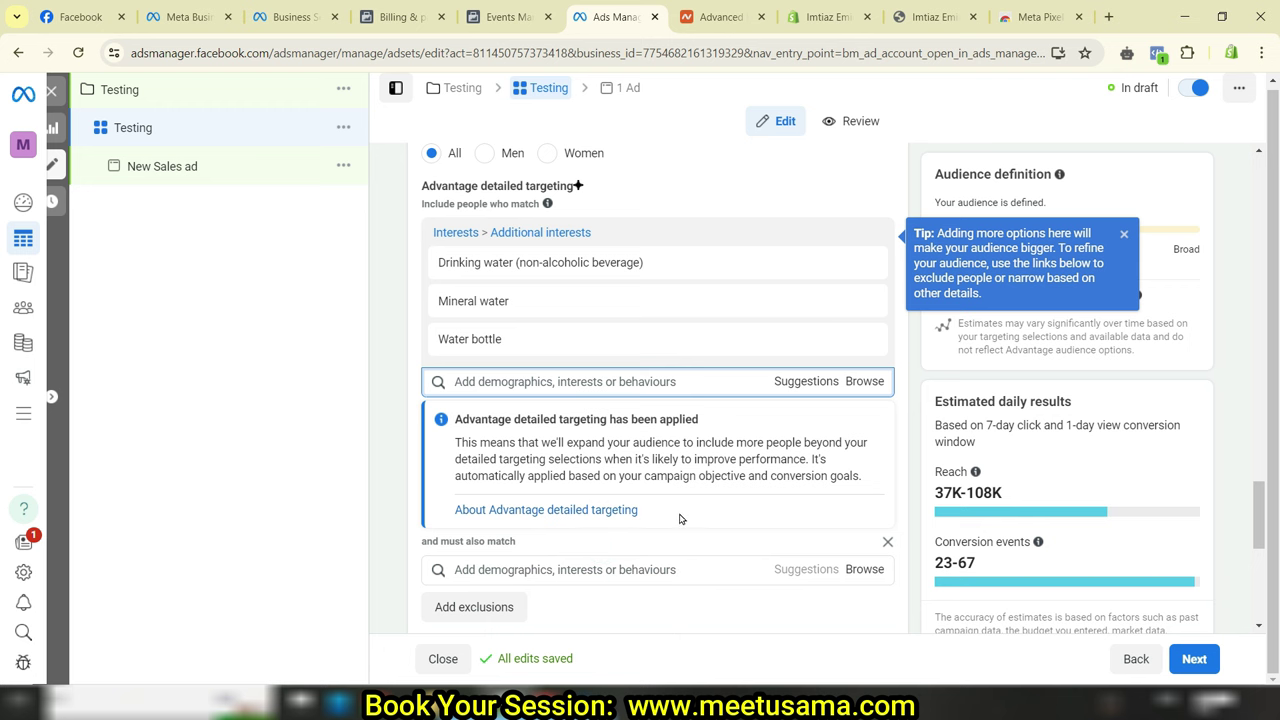
pyautogui.scroll(-3, 680, 455)
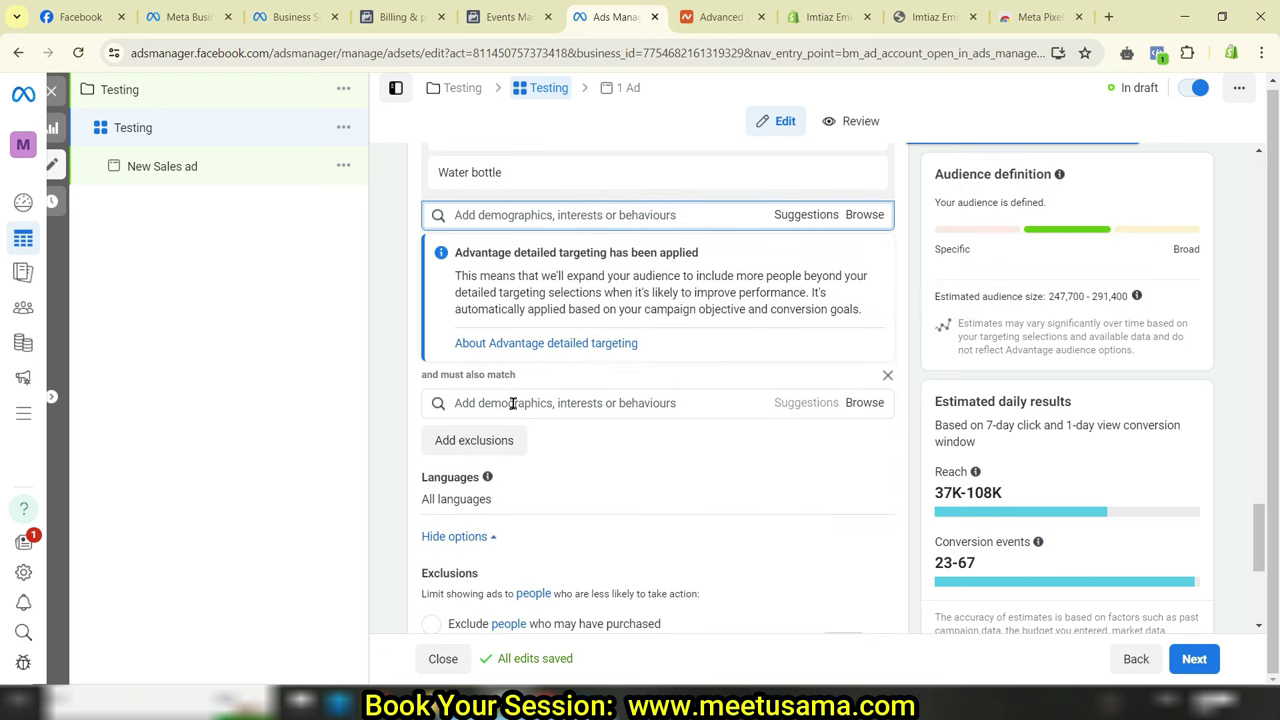
pyautogui.click(523, 403)
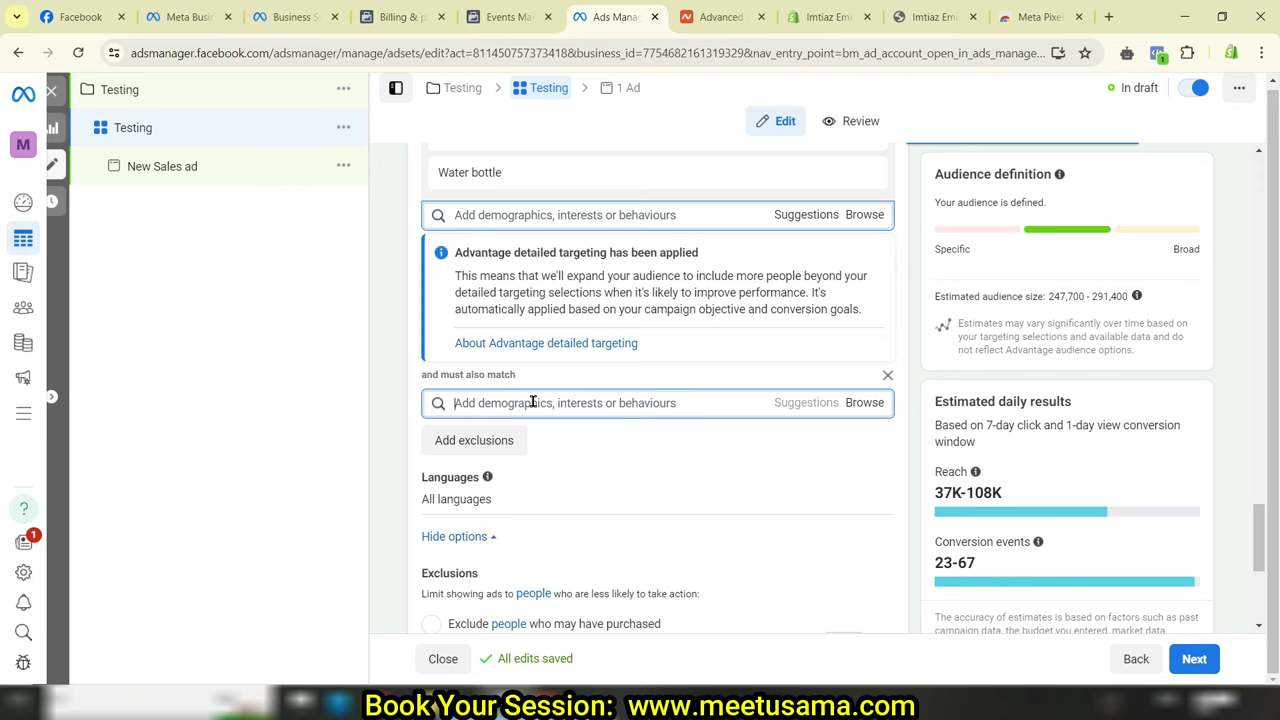
pyautogui.write('eng')
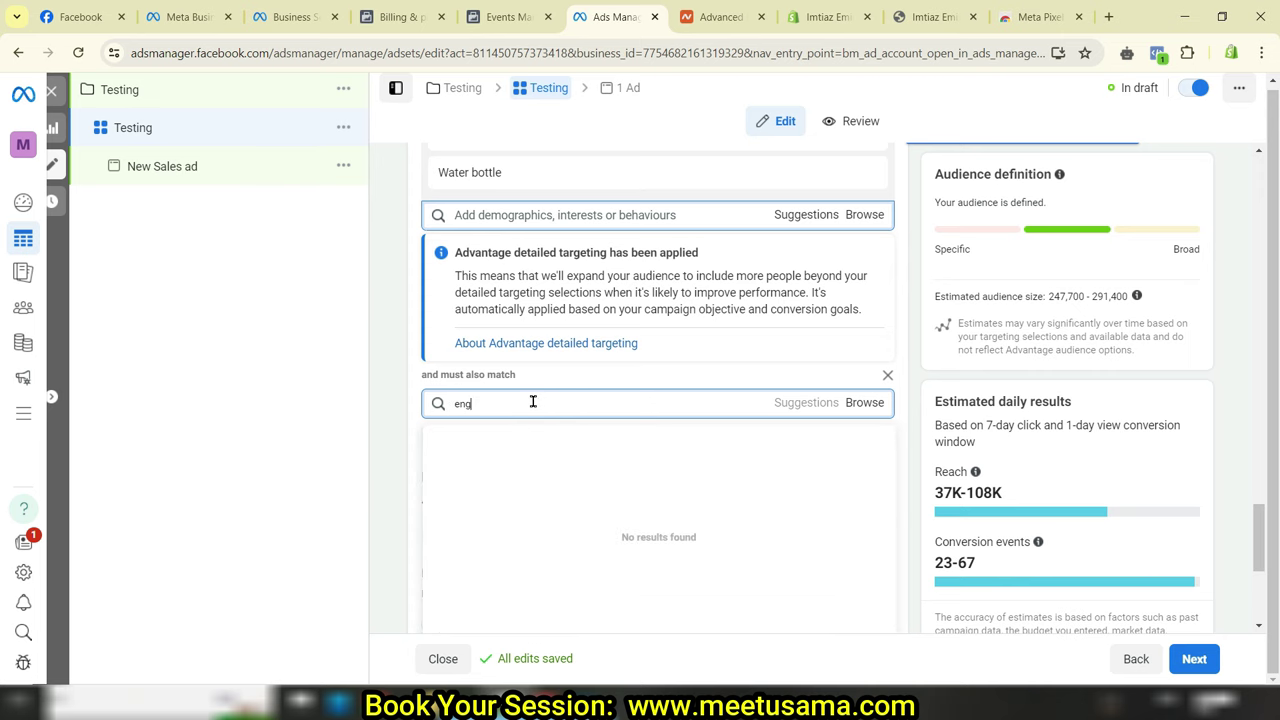
pyautogui.write('age shopper')
pyautogui.click(527, 475)
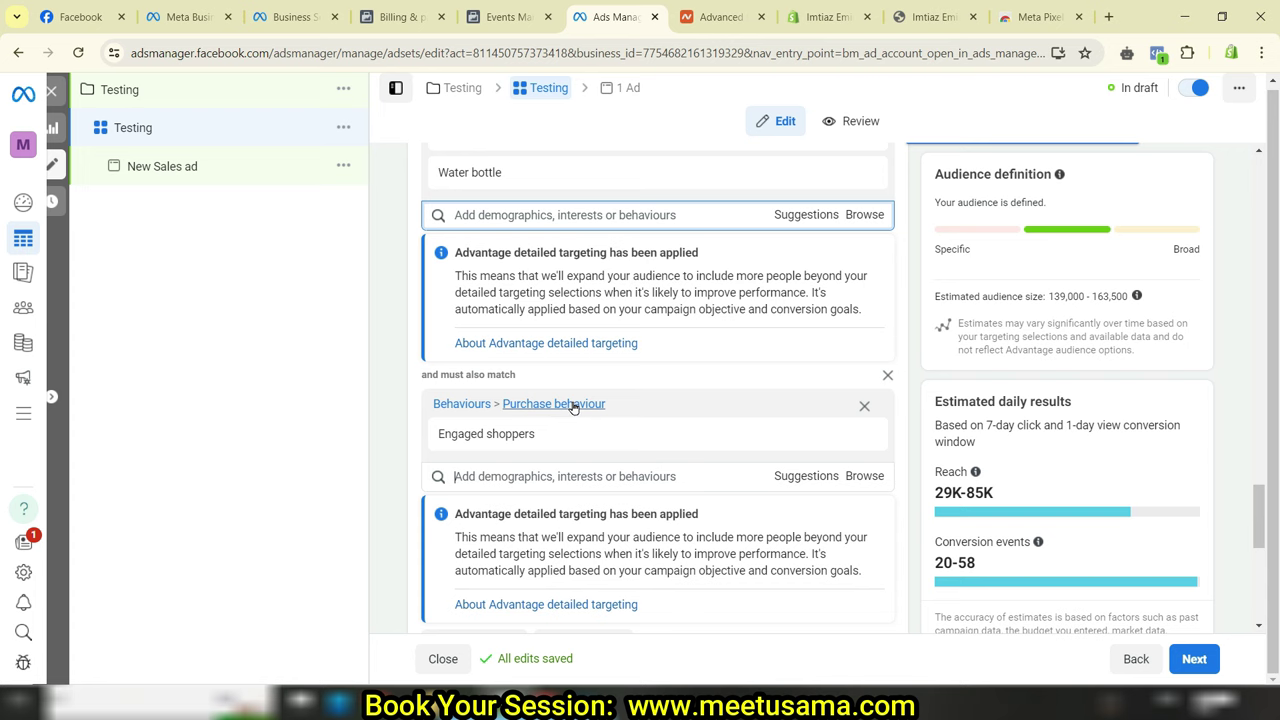
# - Expand the ad set's additional placement options and switch from Advantage+ placements to Manual placements
pyautogui.scroll(-3, 666, 512)
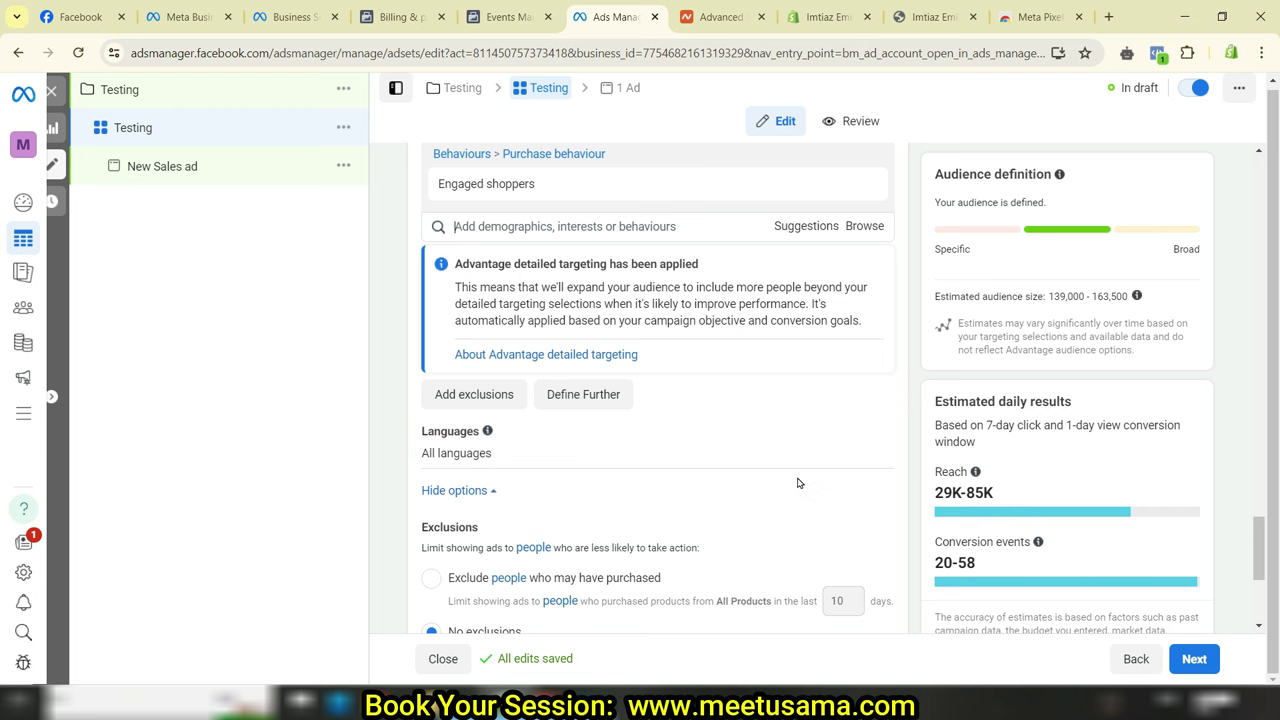
pyautogui.scroll(-3, 797, 485)
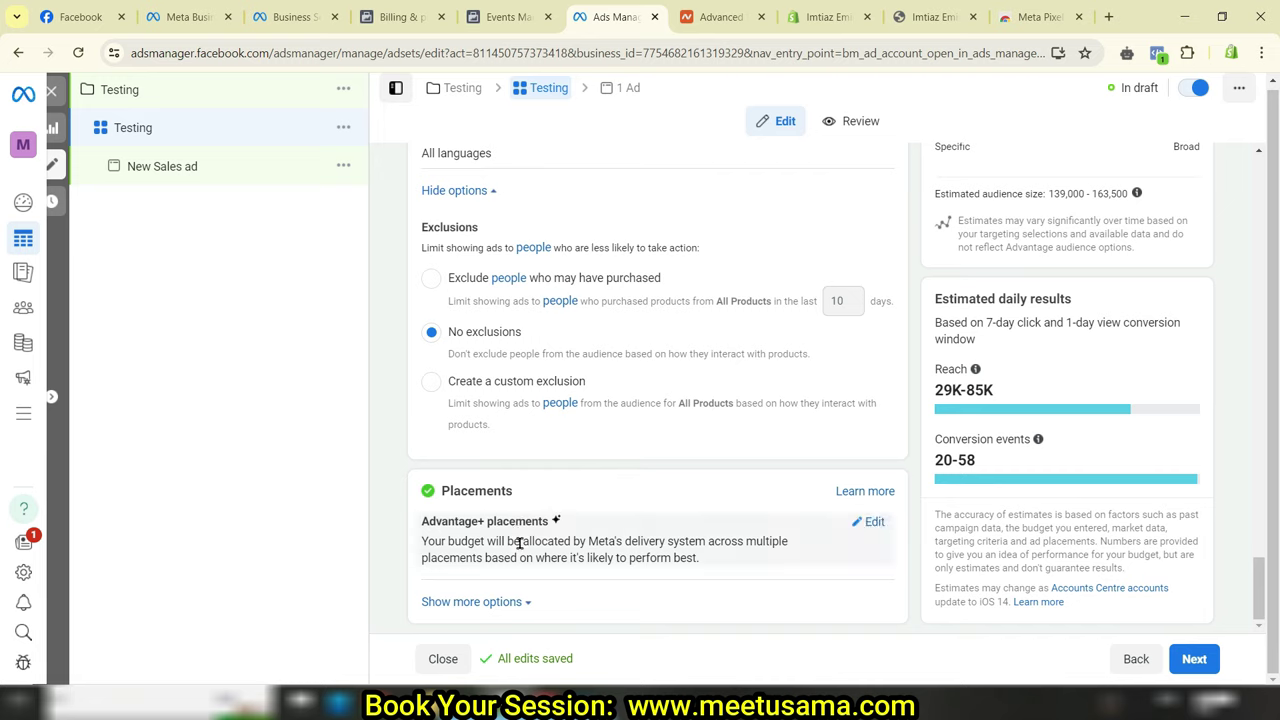
pyautogui.click(508, 602)
pyautogui.scroll(-1, 674, 531)
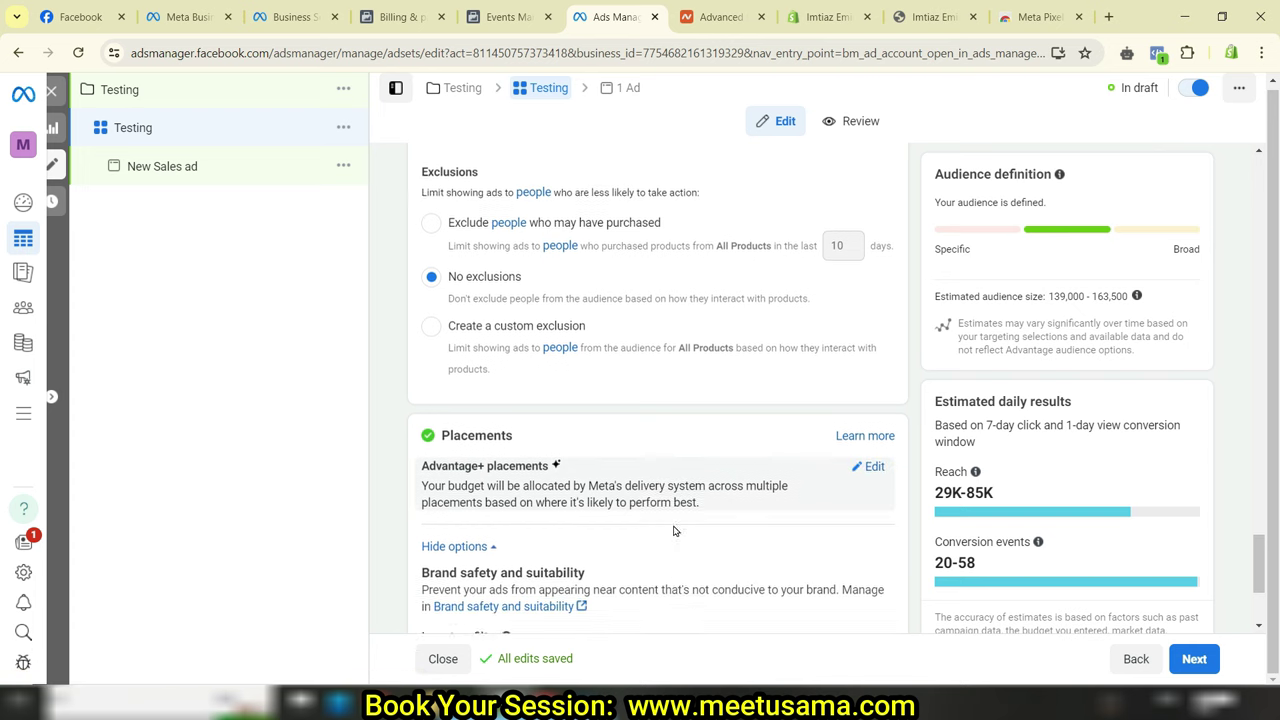
pyautogui.scroll(-2, 674, 531)
pyautogui.scroll(1, 674, 531)
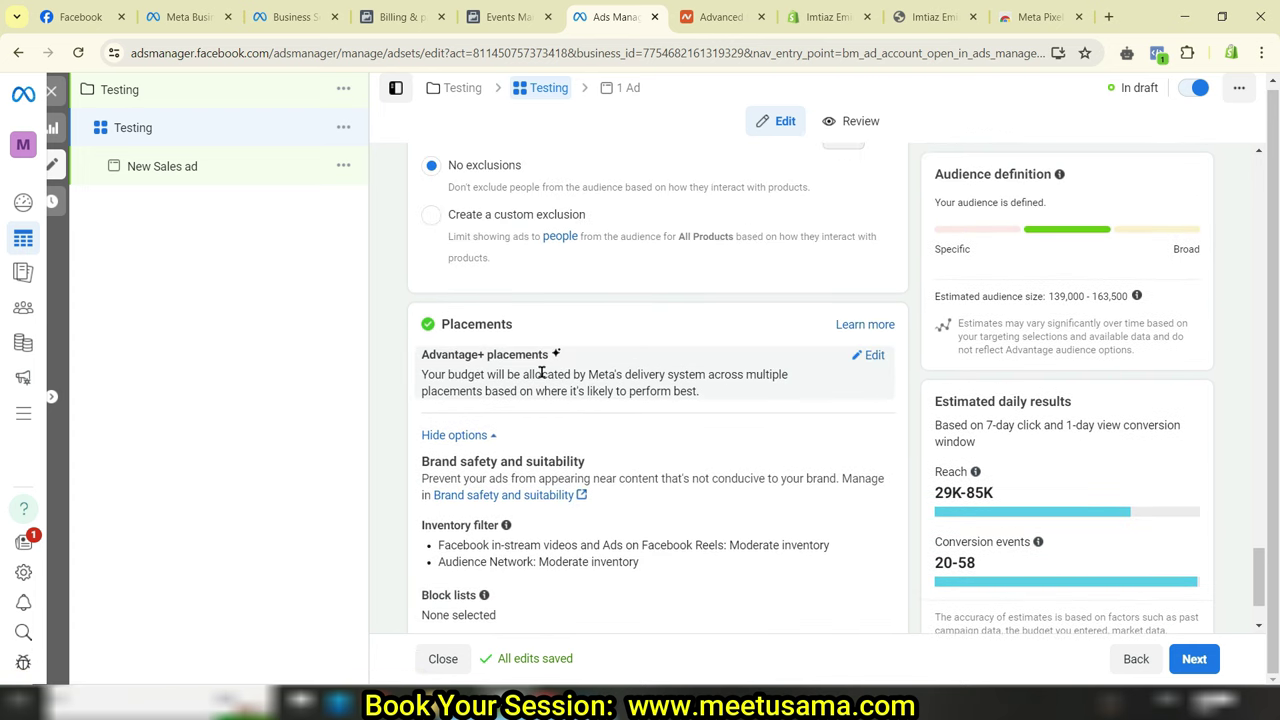
pyautogui.scroll(-1, 570, 374)
pyautogui.scroll(1, 580, 377)
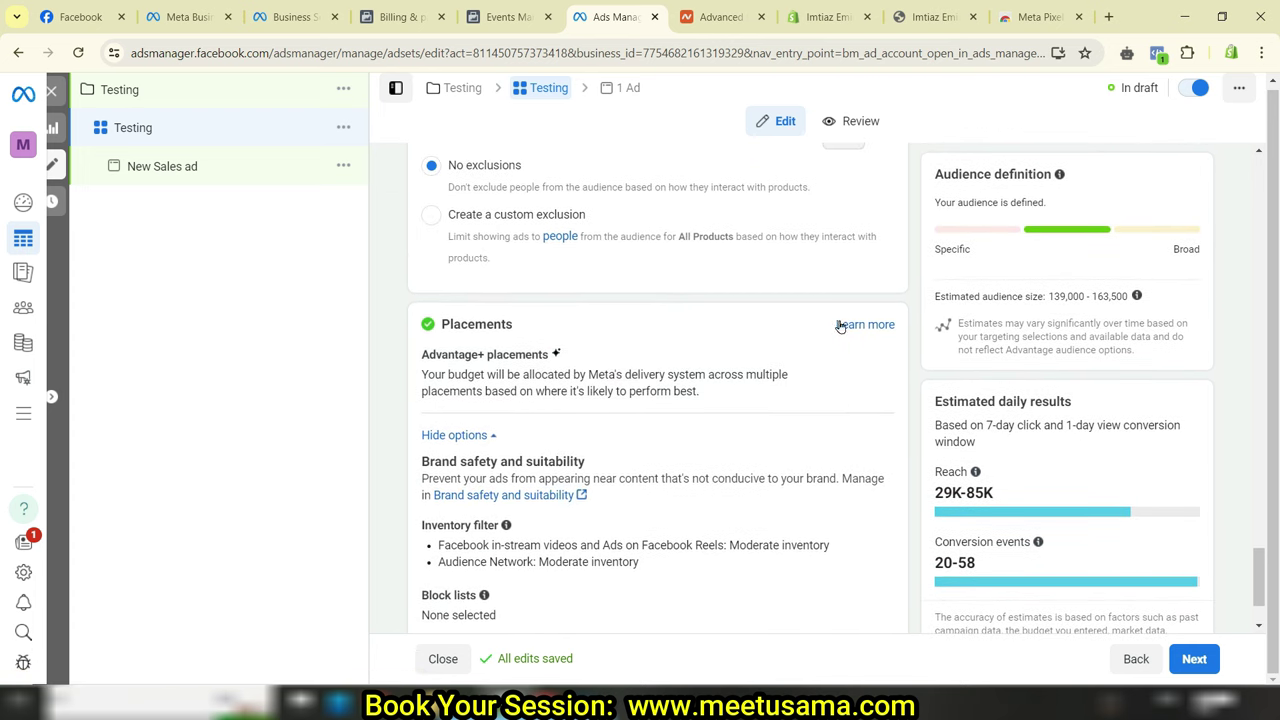
pyautogui.click(877, 363)
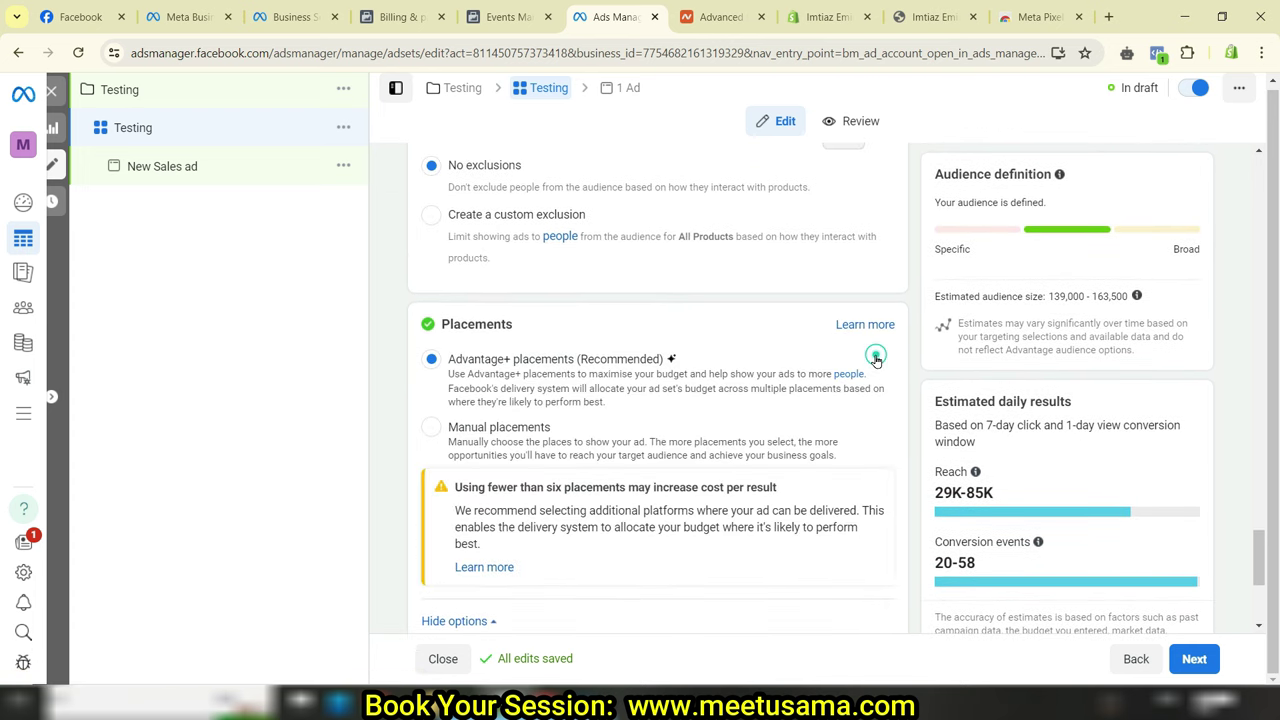
pyautogui.click(432, 432)
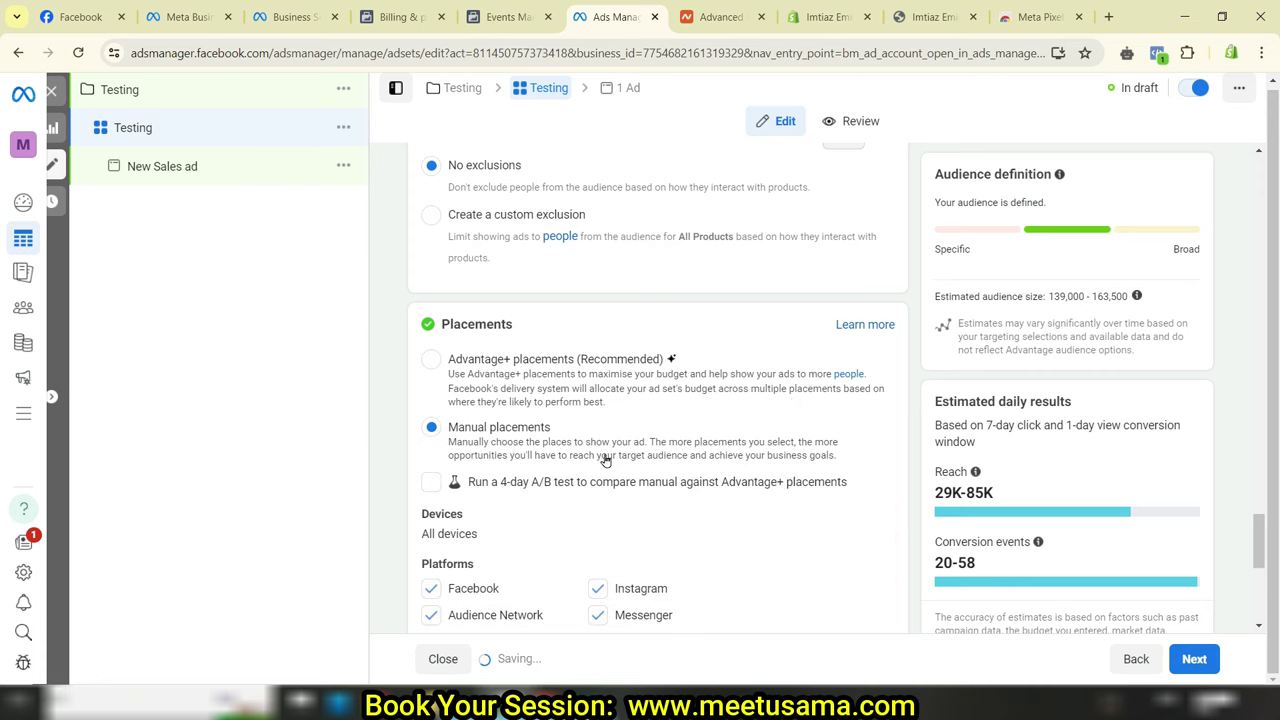
# - Exclude Messenger and Audience Network from the ad set's platforms, keeping Facebook and Instagram
pyautogui.scroll(-1, 780, 449)
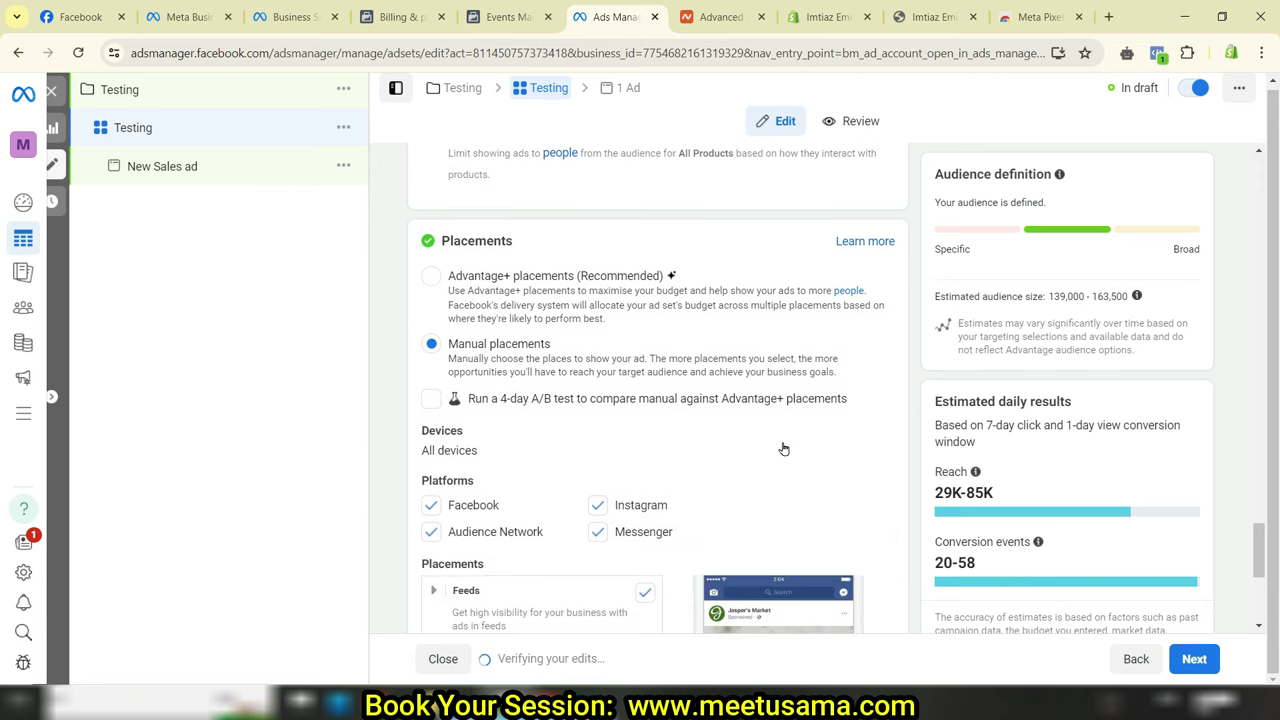
pyautogui.scroll(-1, 785, 449)
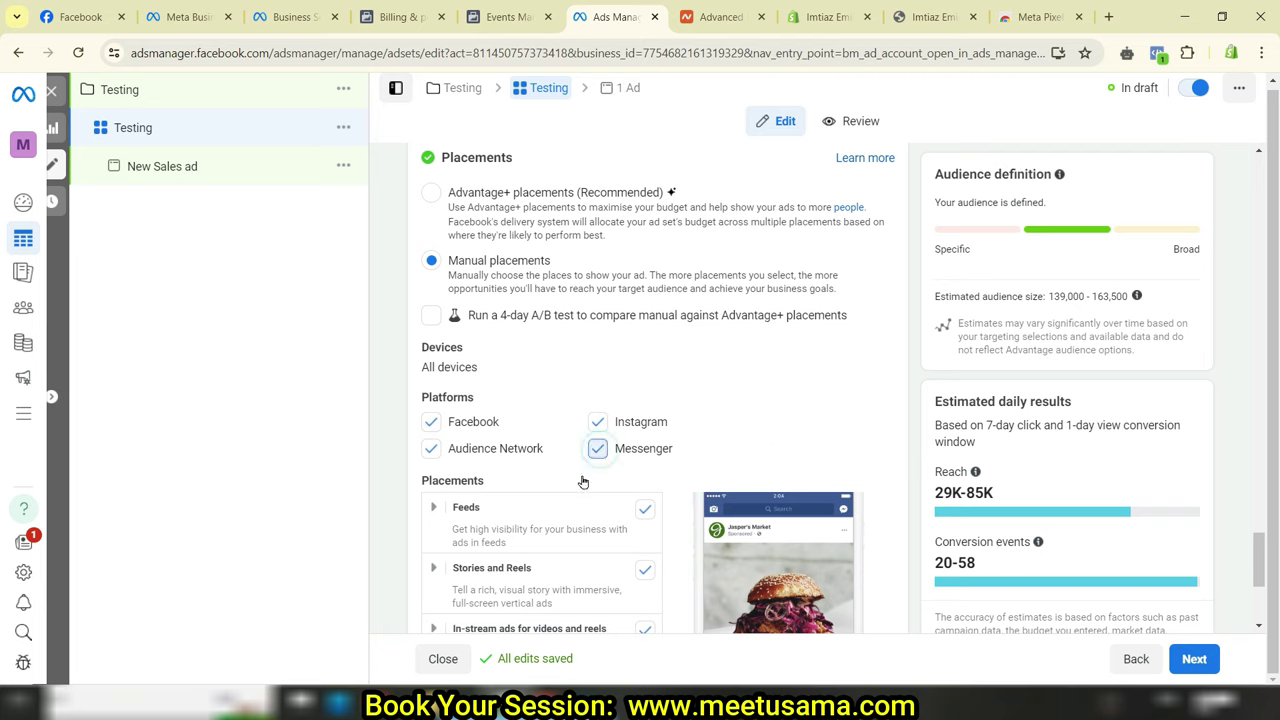
pyautogui.click(597, 449)
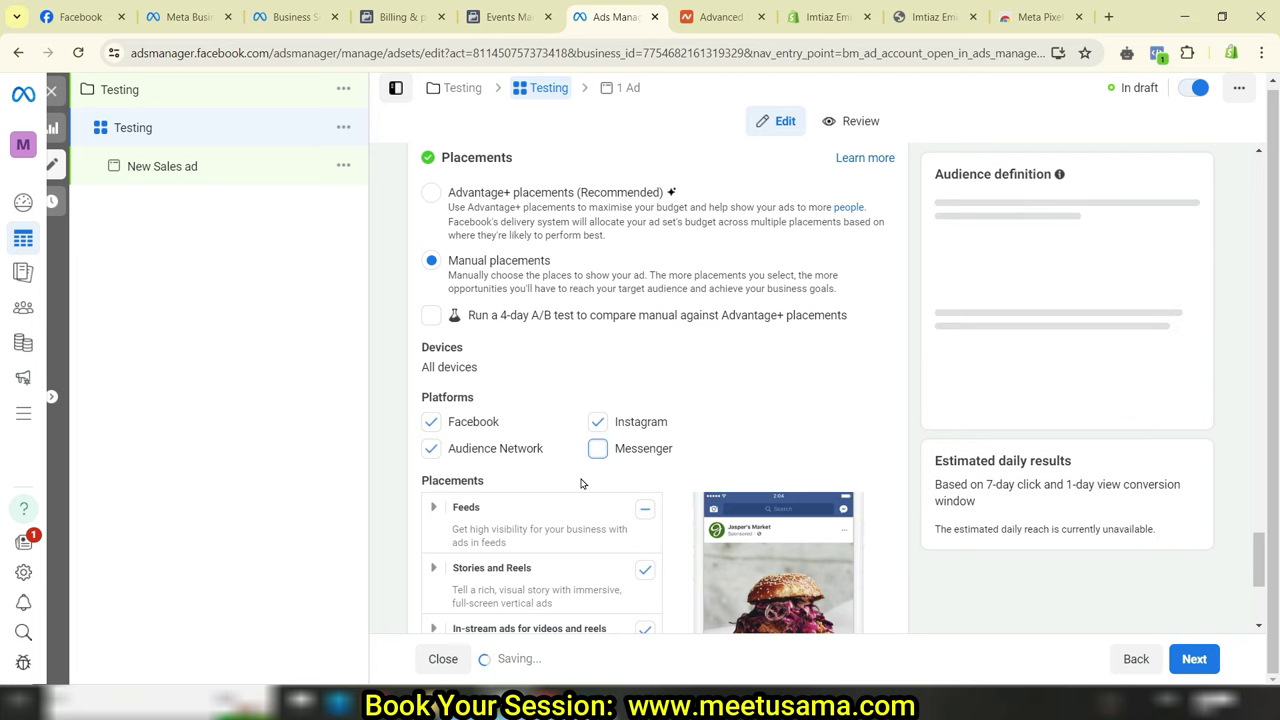
pyautogui.click(431, 449)
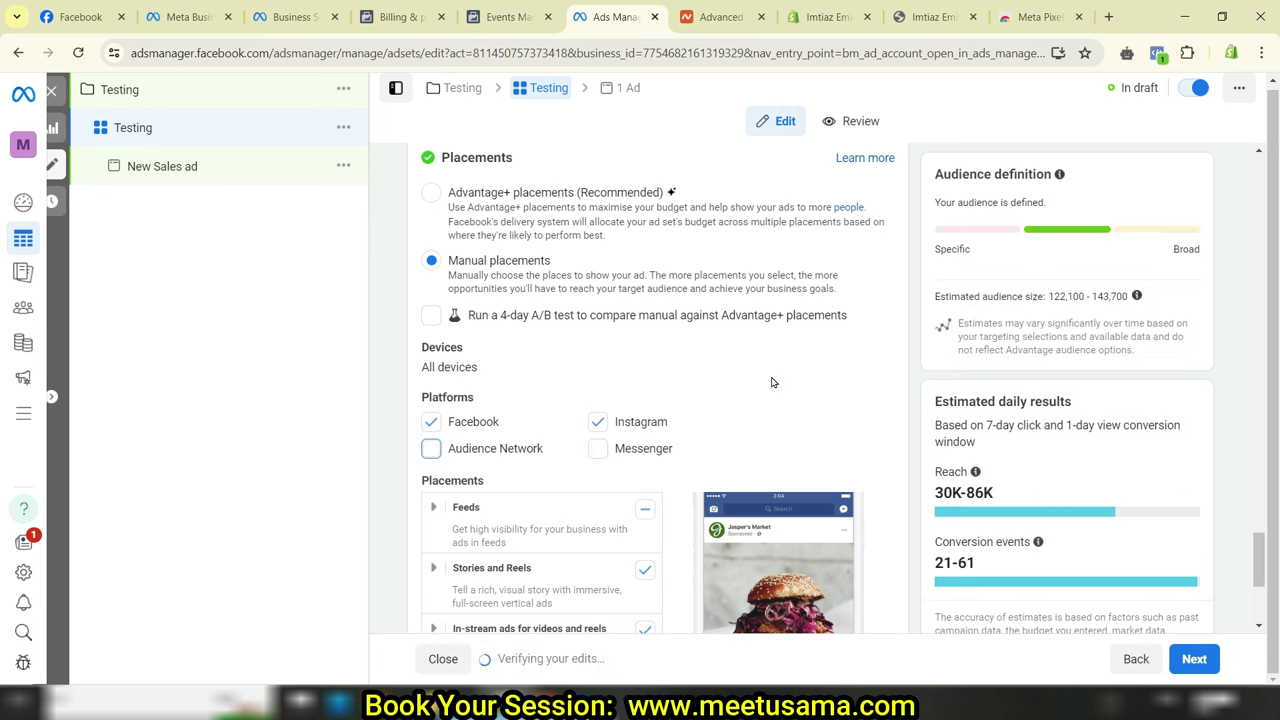
# - Review the individual placements and expand the additional options to examine the device, skippable ad and brand safety settings
pyautogui.scroll(-2, 772, 382)
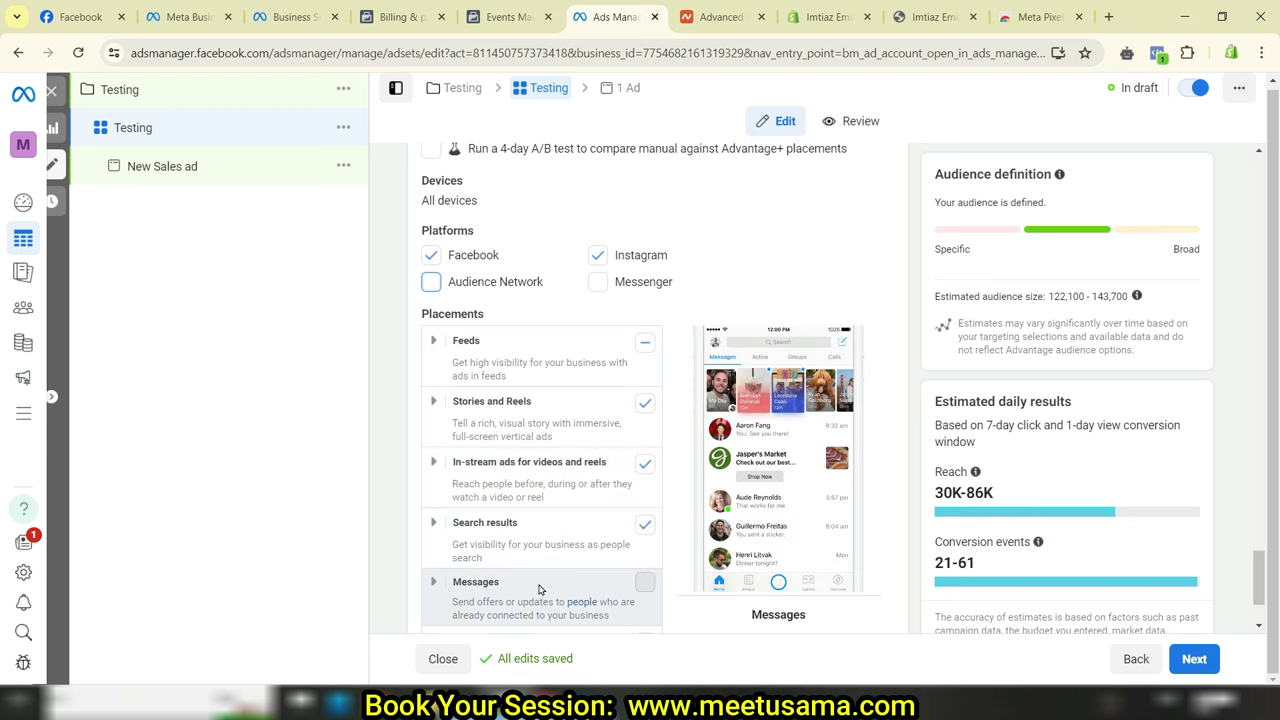
pyautogui.scroll(-2, 538, 590)
pyautogui.scroll(-1, 538, 532)
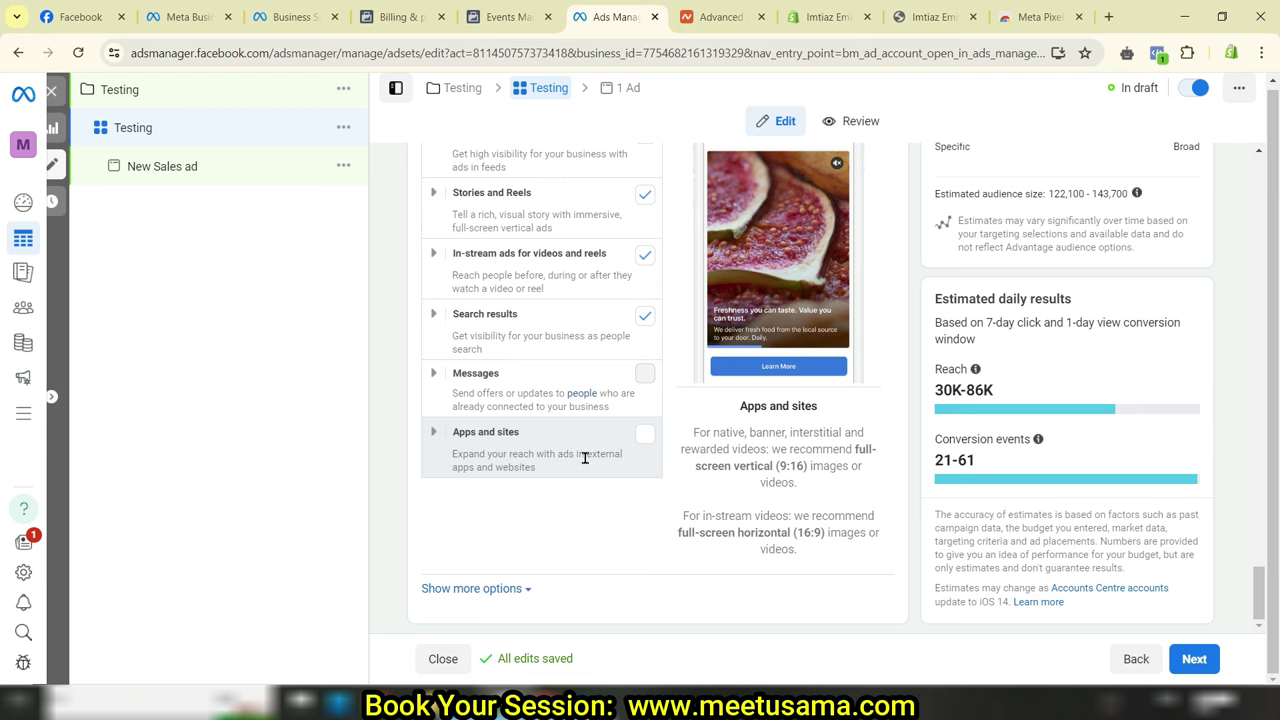
pyautogui.scroll(5, 590, 453)
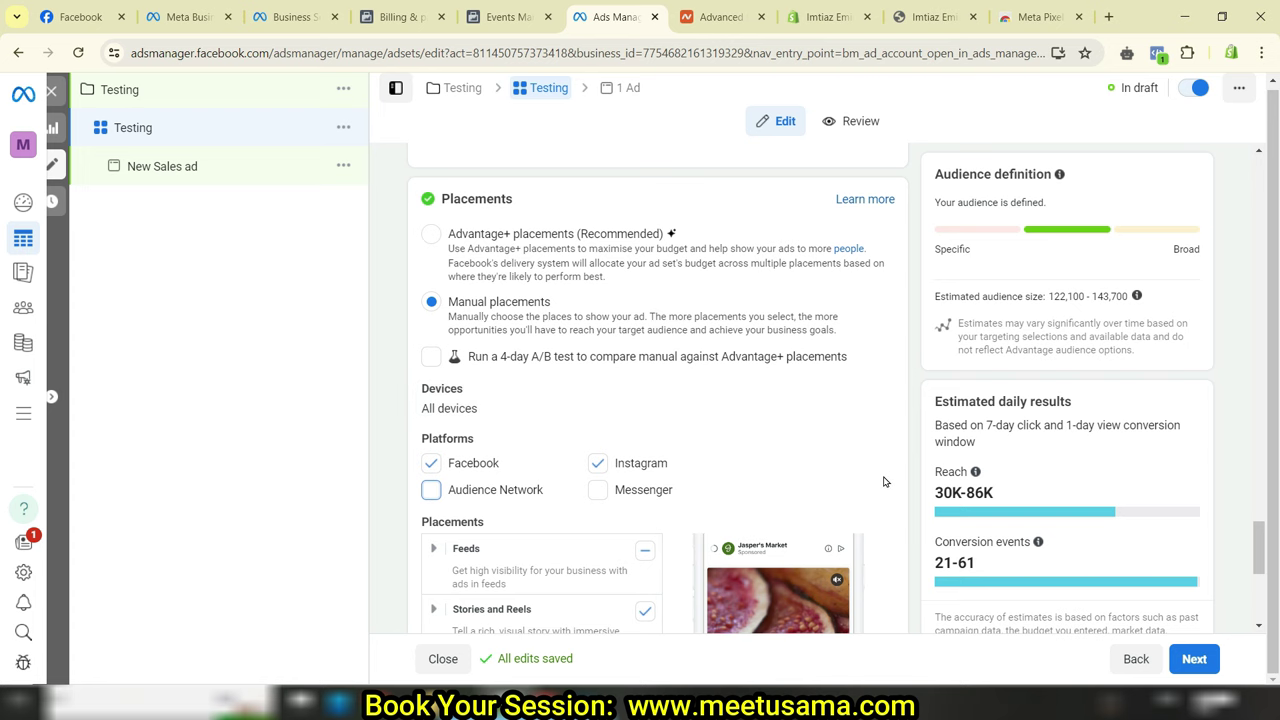
pyautogui.scroll(-3, 883, 482)
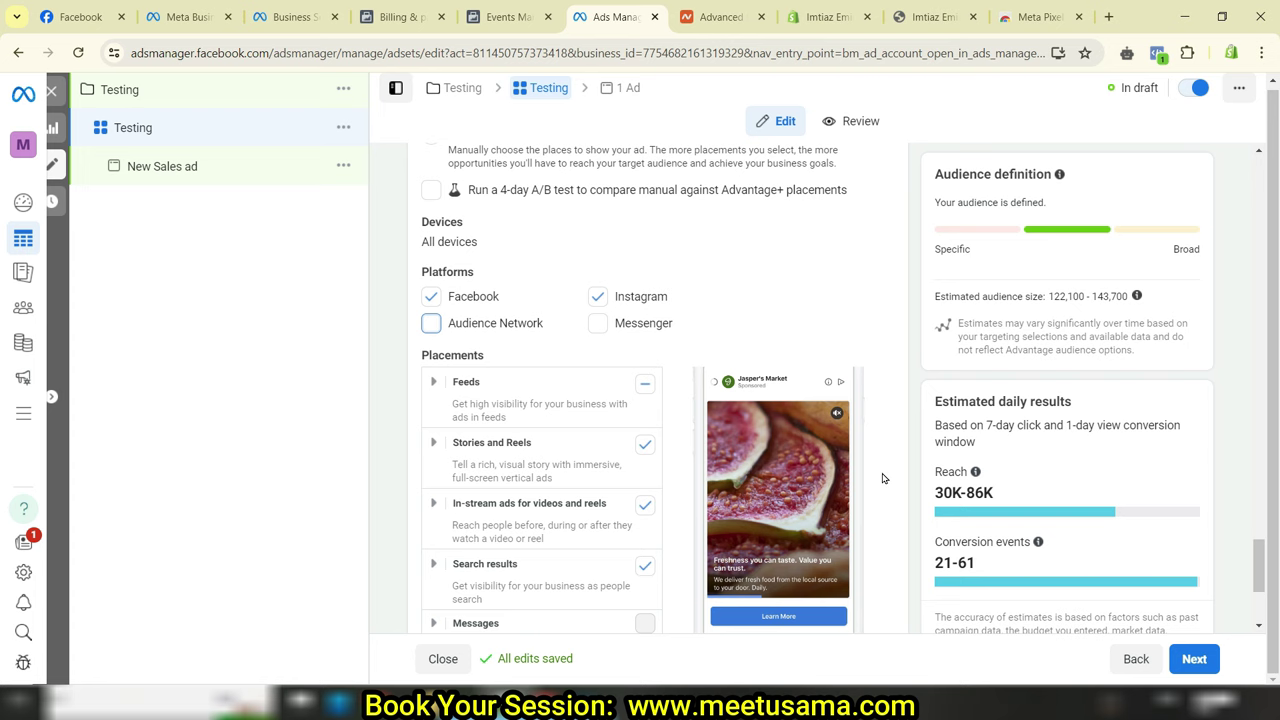
pyautogui.scroll(-5, 883, 478)
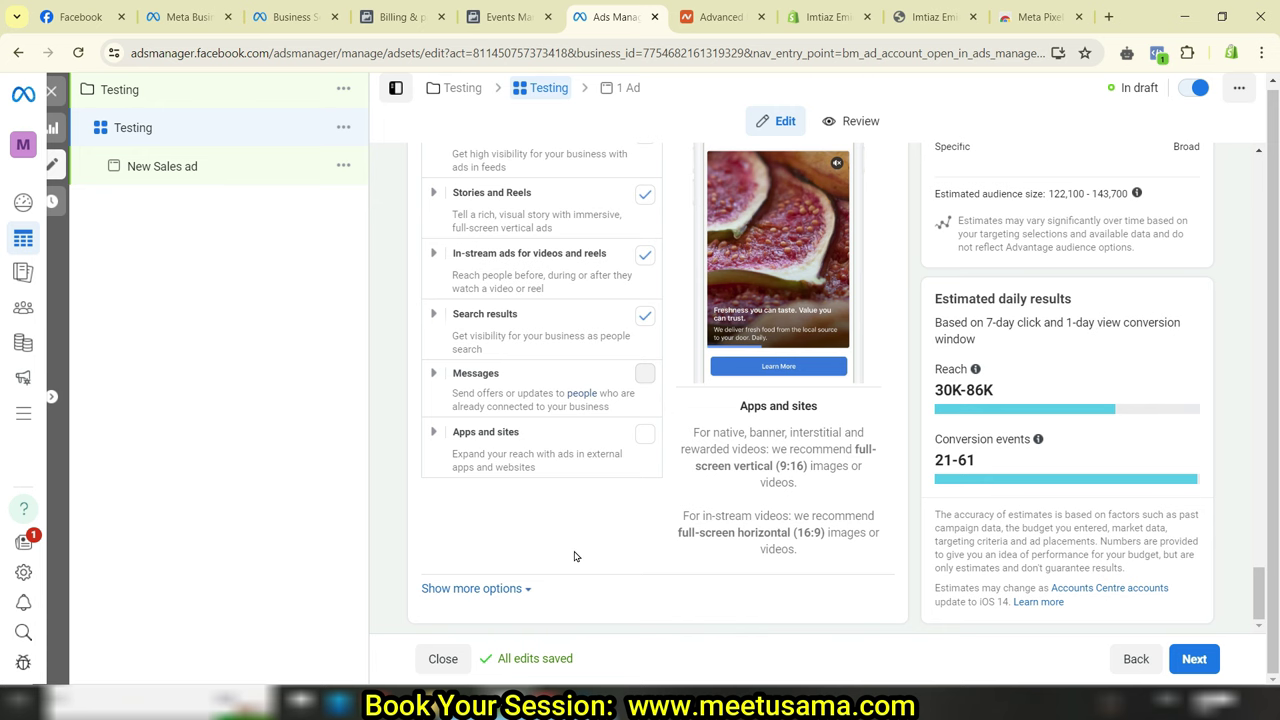
pyautogui.click(477, 590)
pyautogui.scroll(-5, 600, 525)
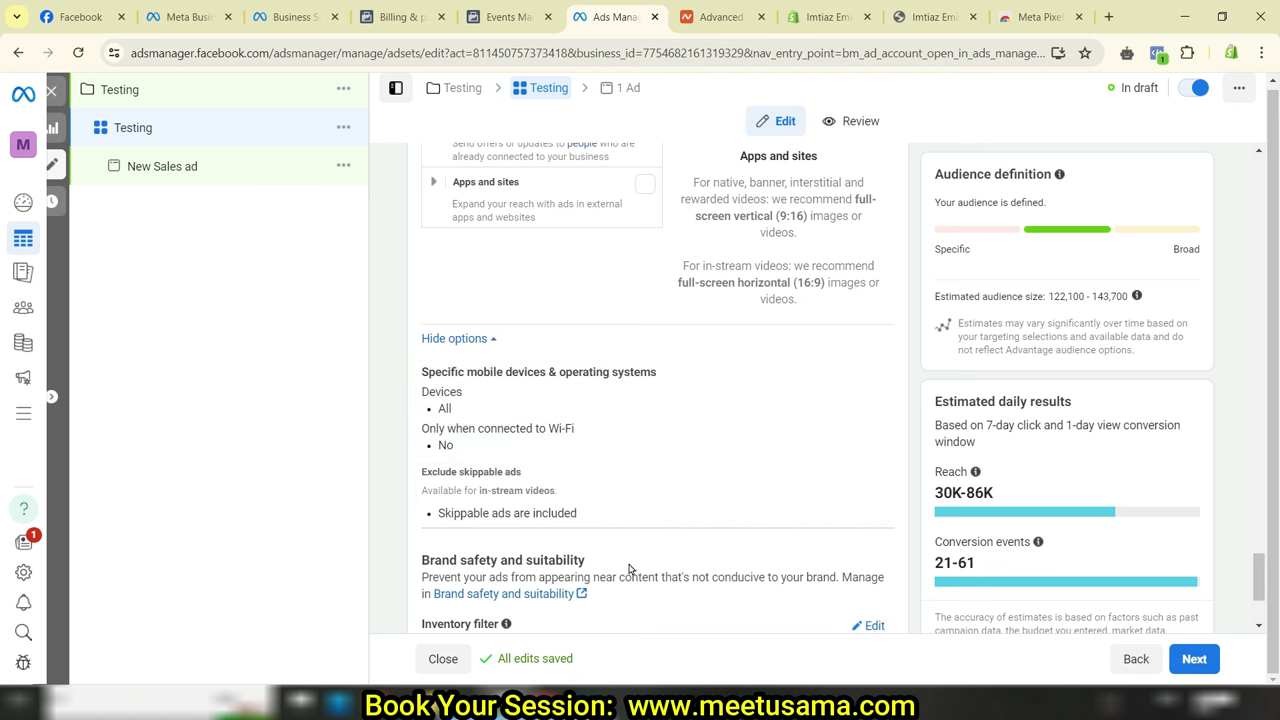
pyautogui.scroll(-4, 600, 480)
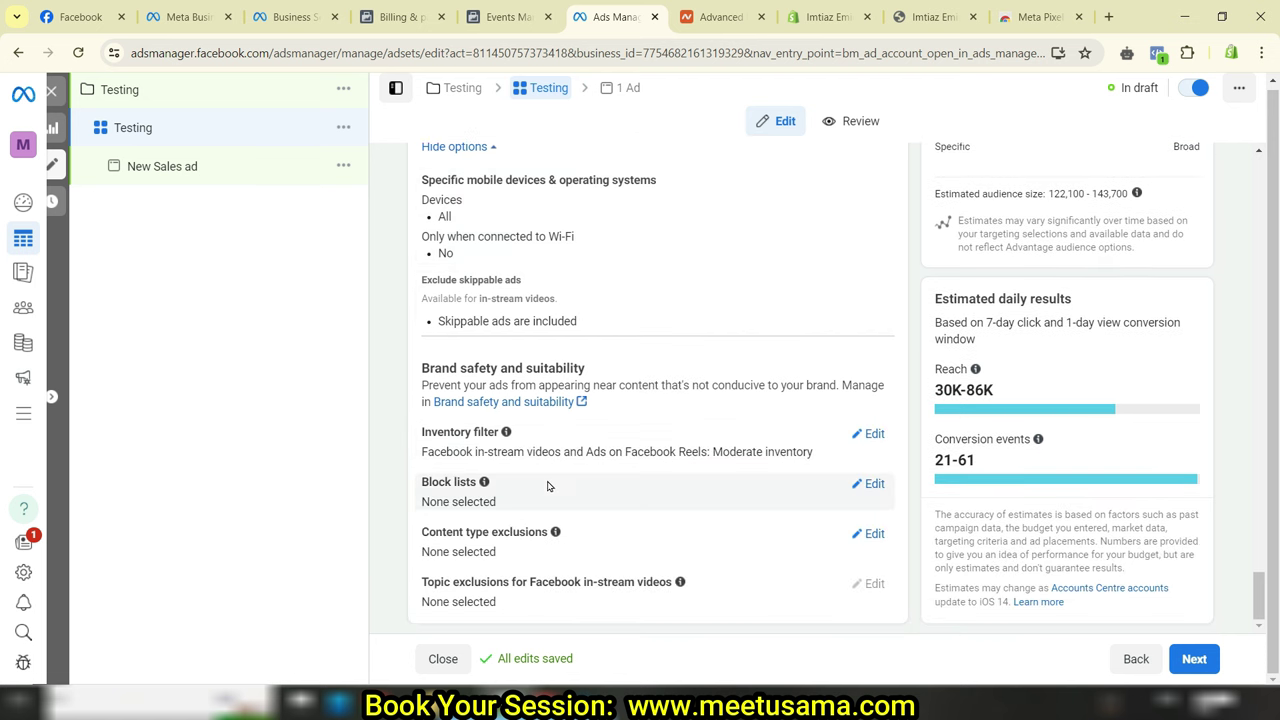
# - Continue to the ad level and rename the ad as Testing
pyautogui.click(1195, 659)
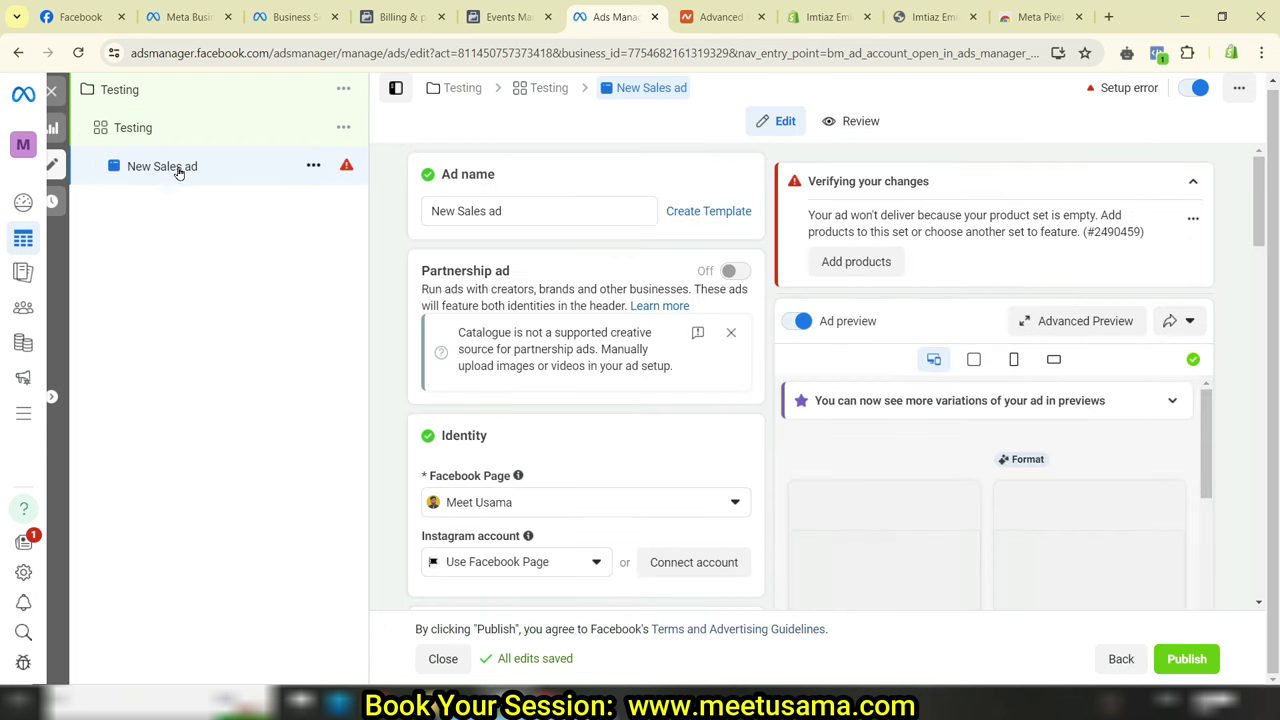
pyautogui.click(528, 210)
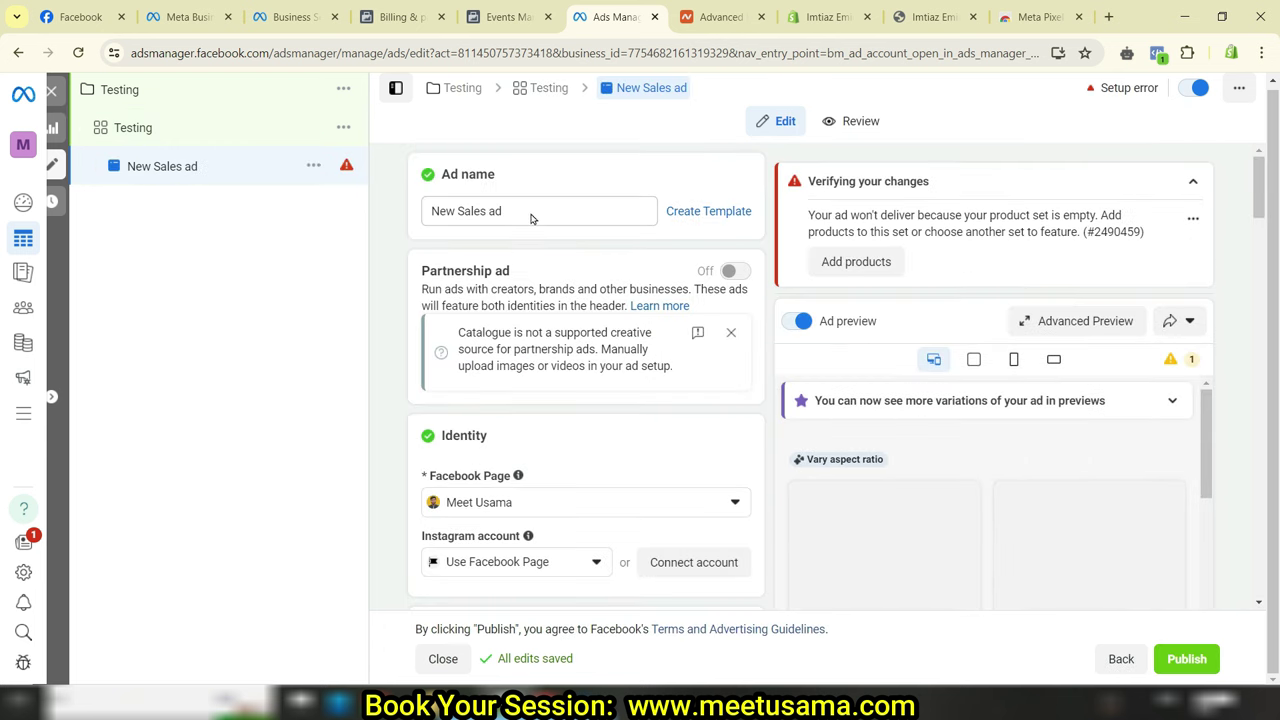
pyautogui.moveTo(528, 210); pyautogui.dragTo(402, 217)
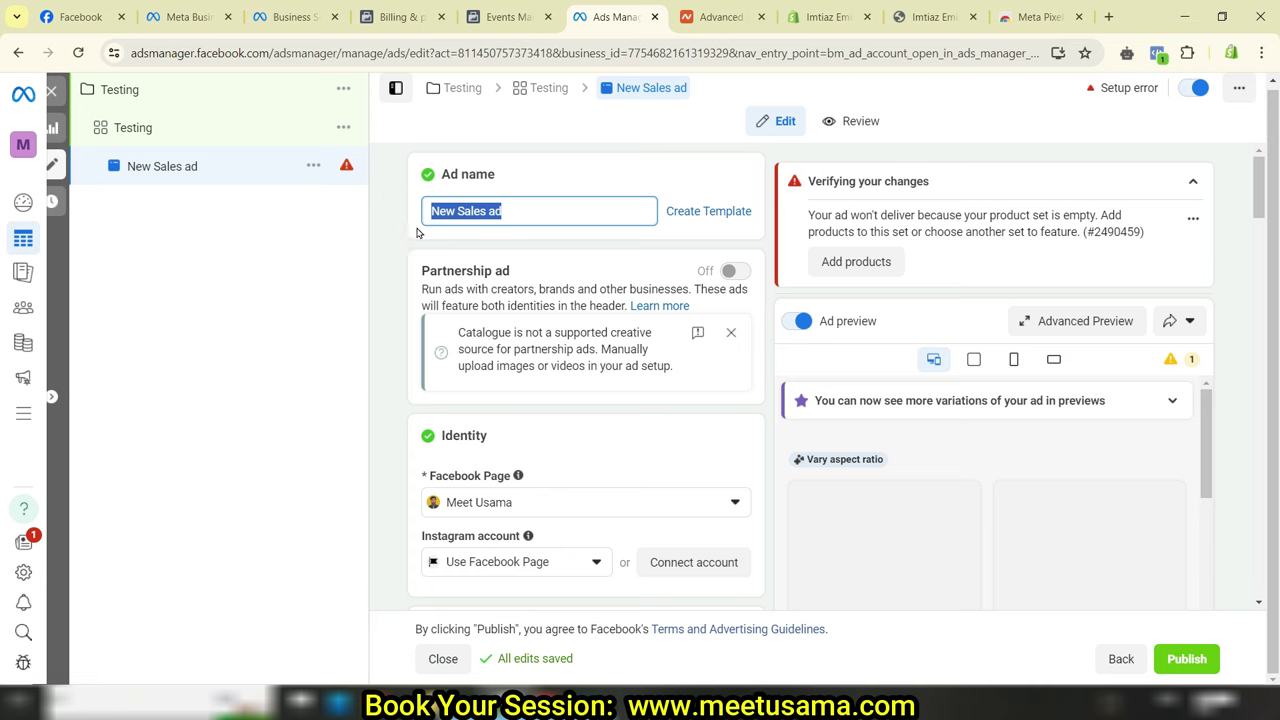
pyautogui.write('Testing')
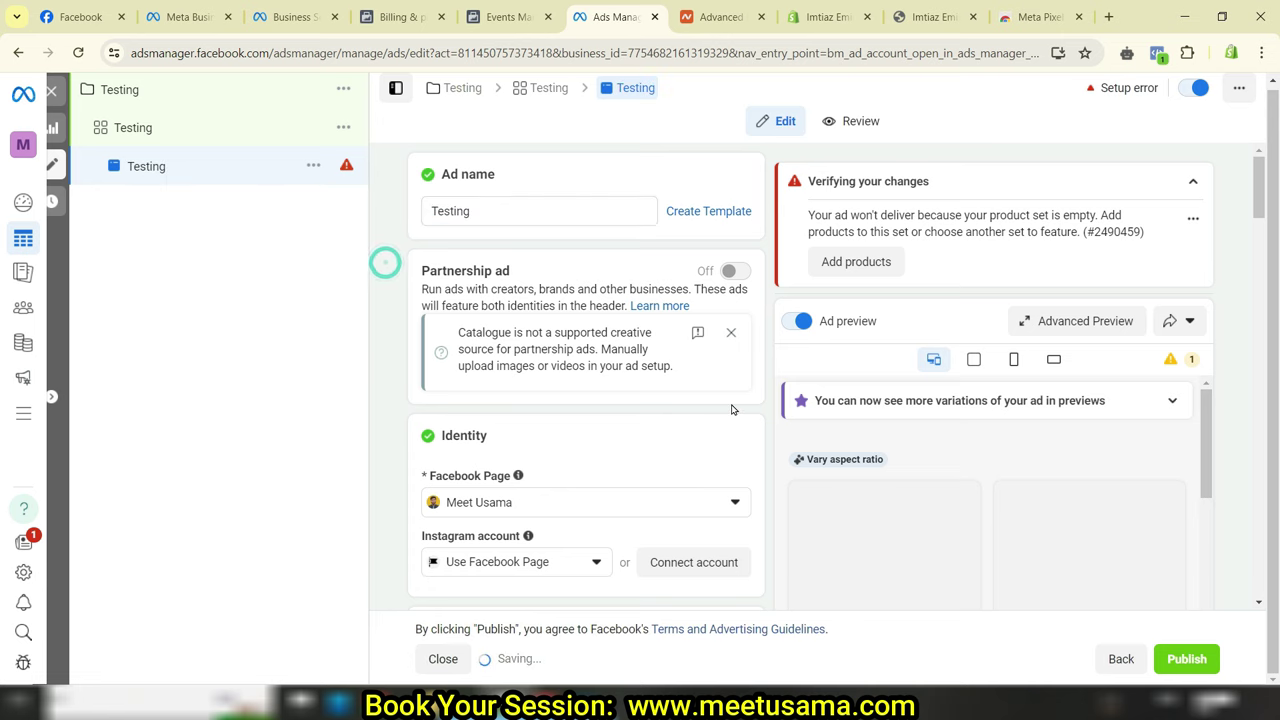
# - Check the Facebook Page choices and Instagram account under the ad's identity, and examine the format options in the ad setup
pyautogui.scroll(-1, 731, 409)
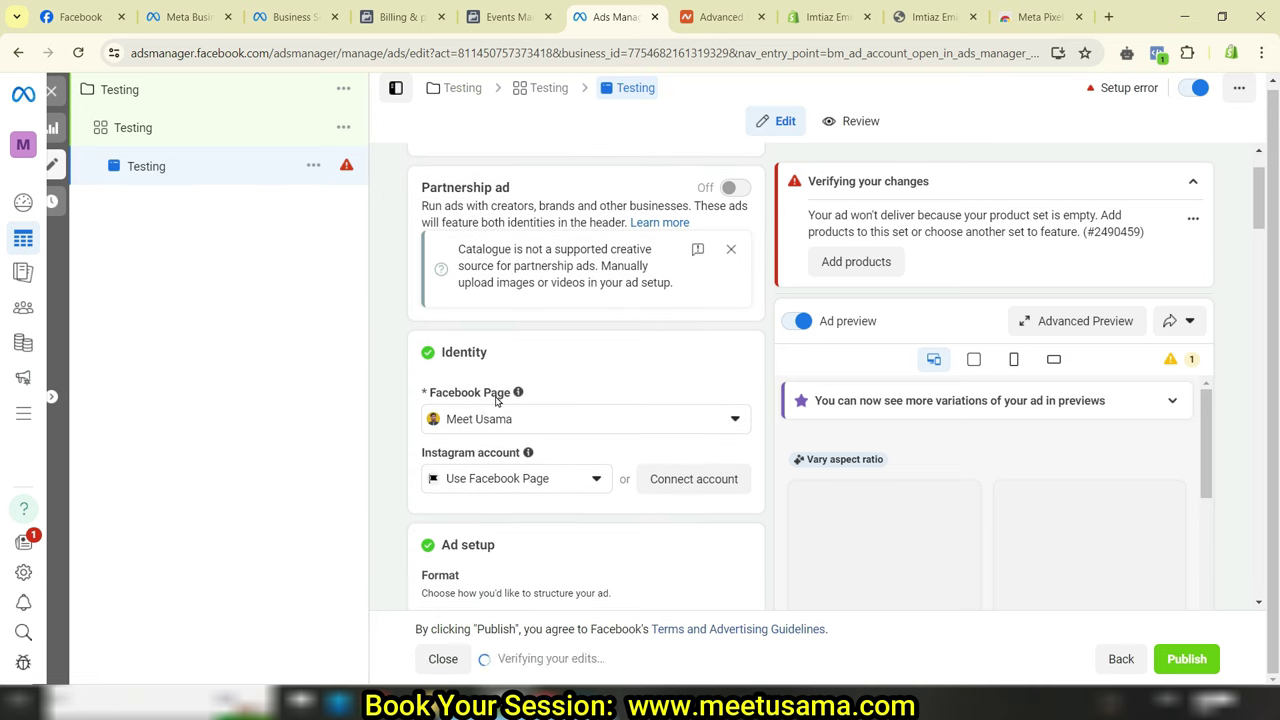
pyautogui.click(728, 421)
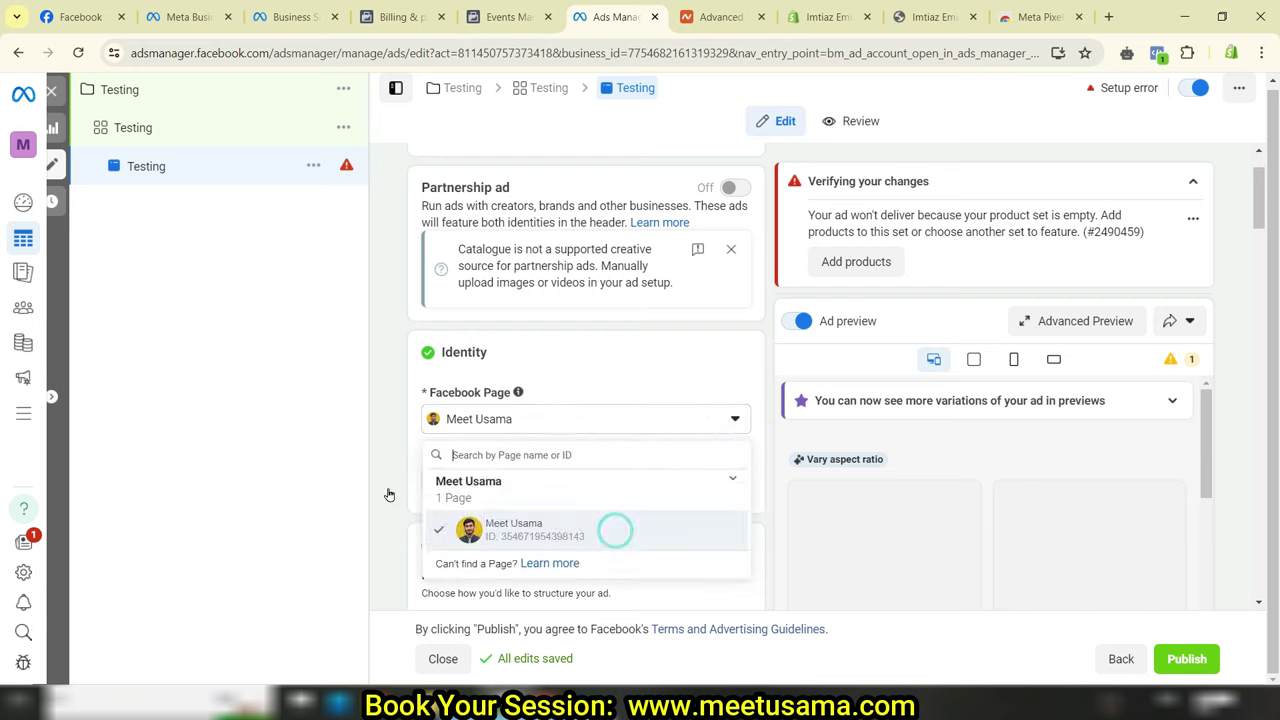
pyautogui.click(385, 432)
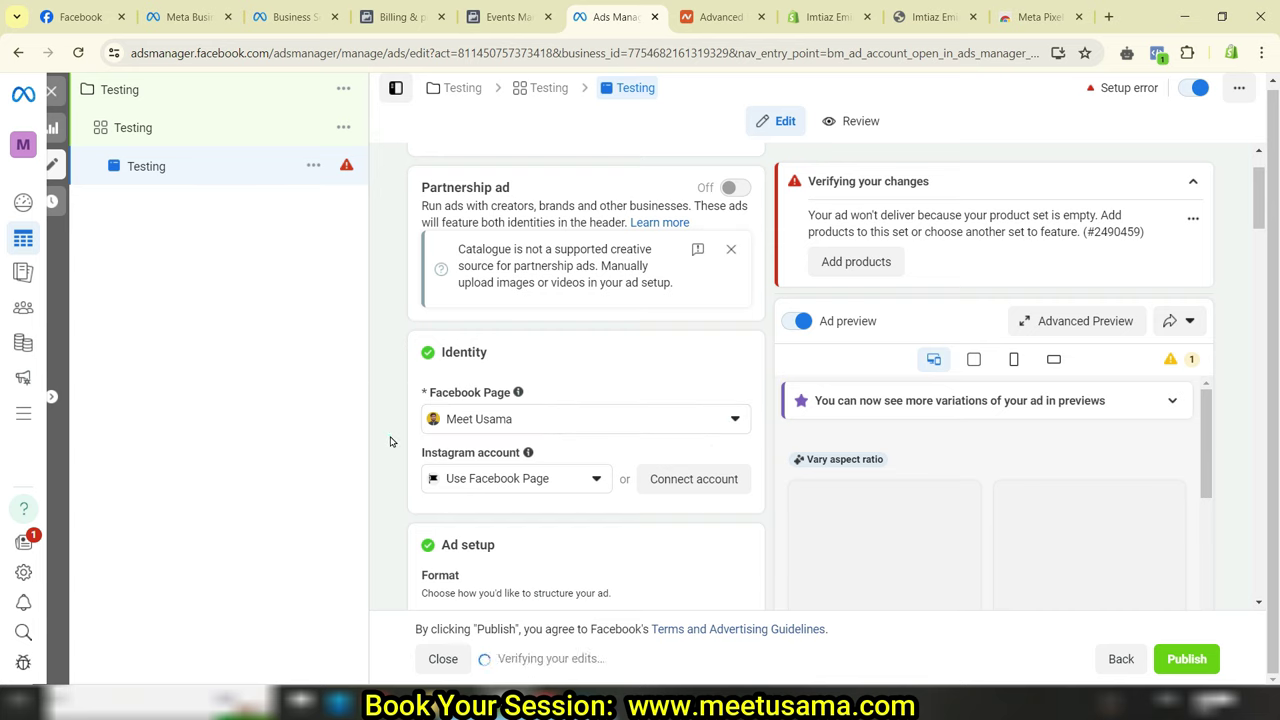
pyautogui.scroll(-1, 686, 522)
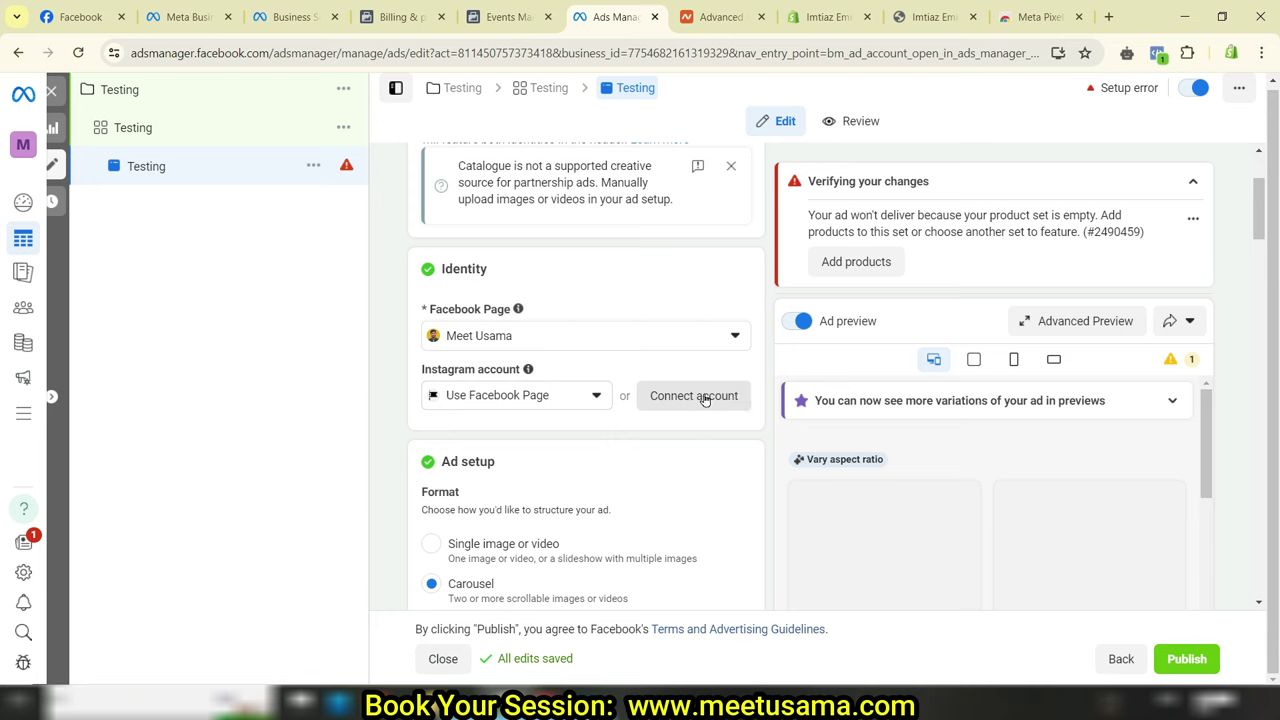
pyautogui.scroll(-2, 678, 410)
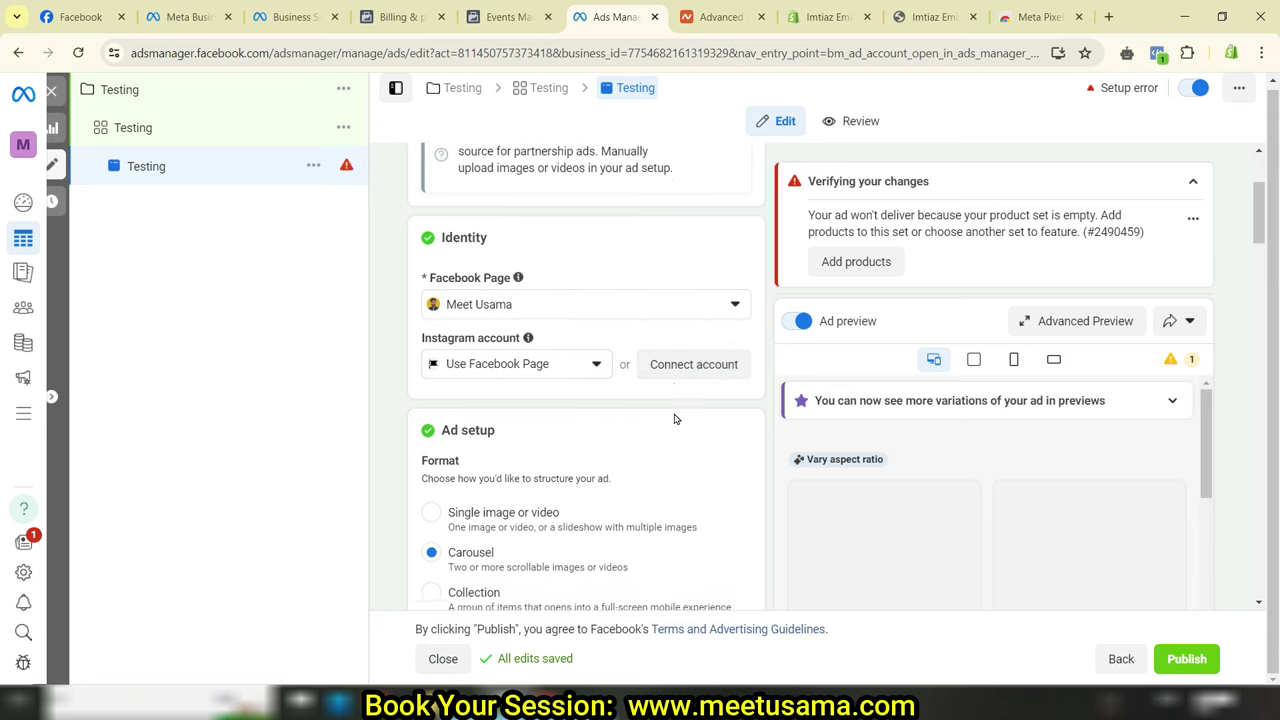
pyautogui.scroll(-1, 703, 340)
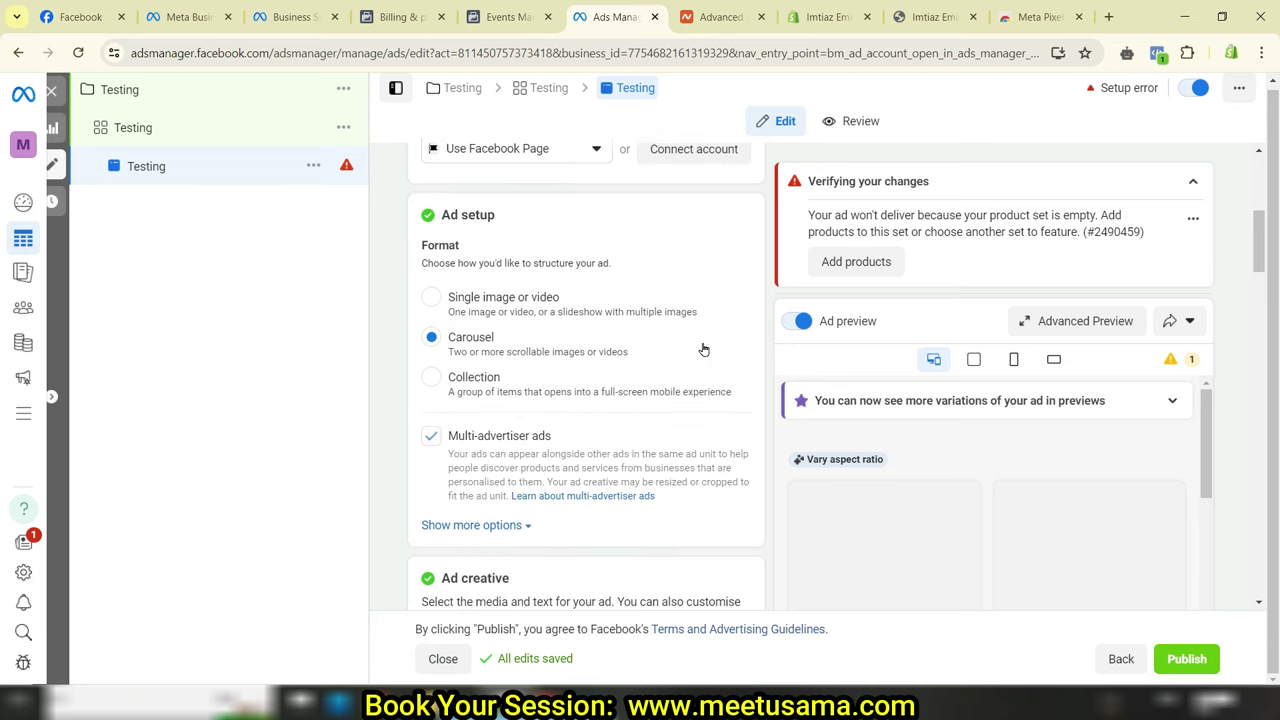
pyautogui.moveTo(449, 215); pyautogui.dragTo(468, 214)
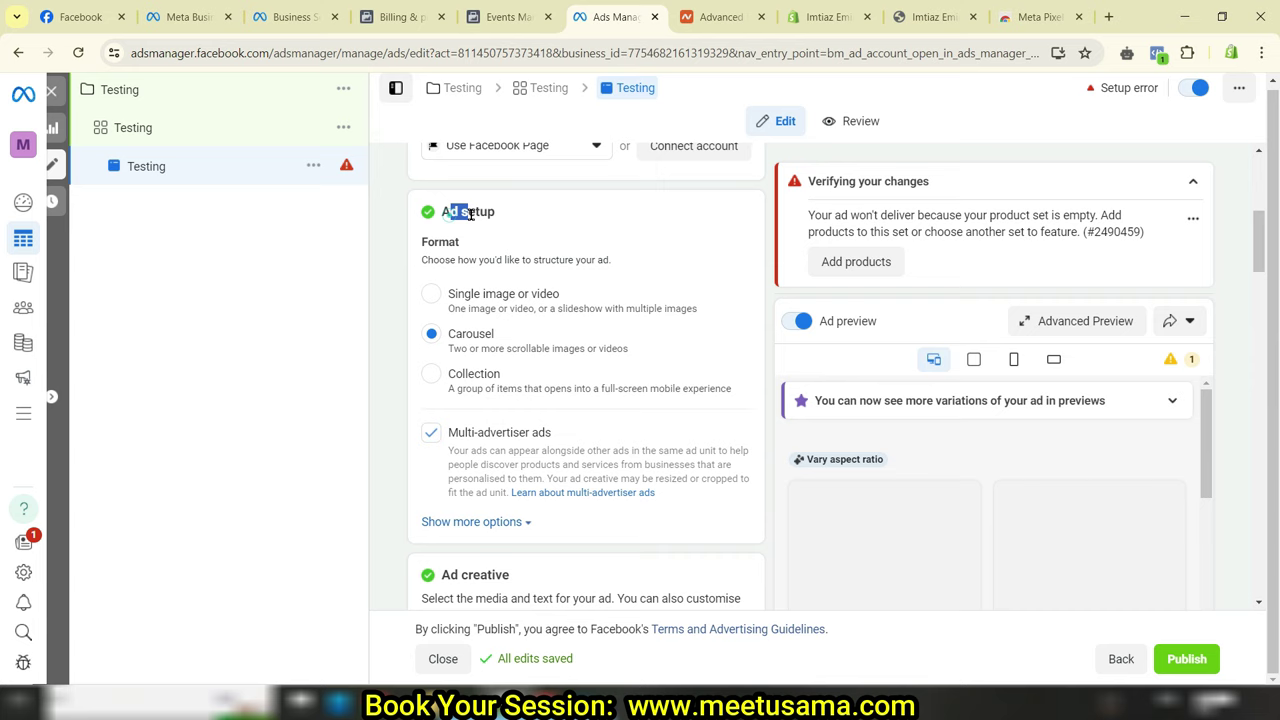
# - Set the ad format to Single image or video and enter "UPTO 50% Off" as the primary text
pyautogui.click(434, 300)
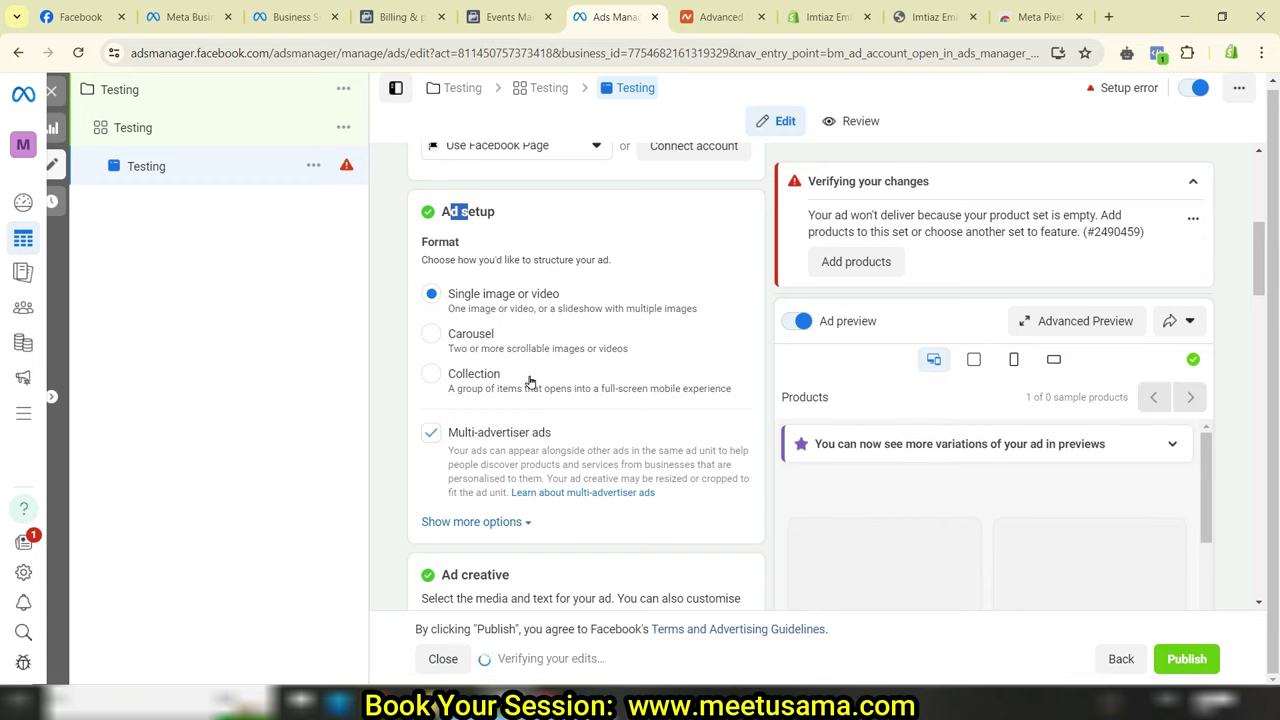
pyautogui.scroll(-3, 580, 400)
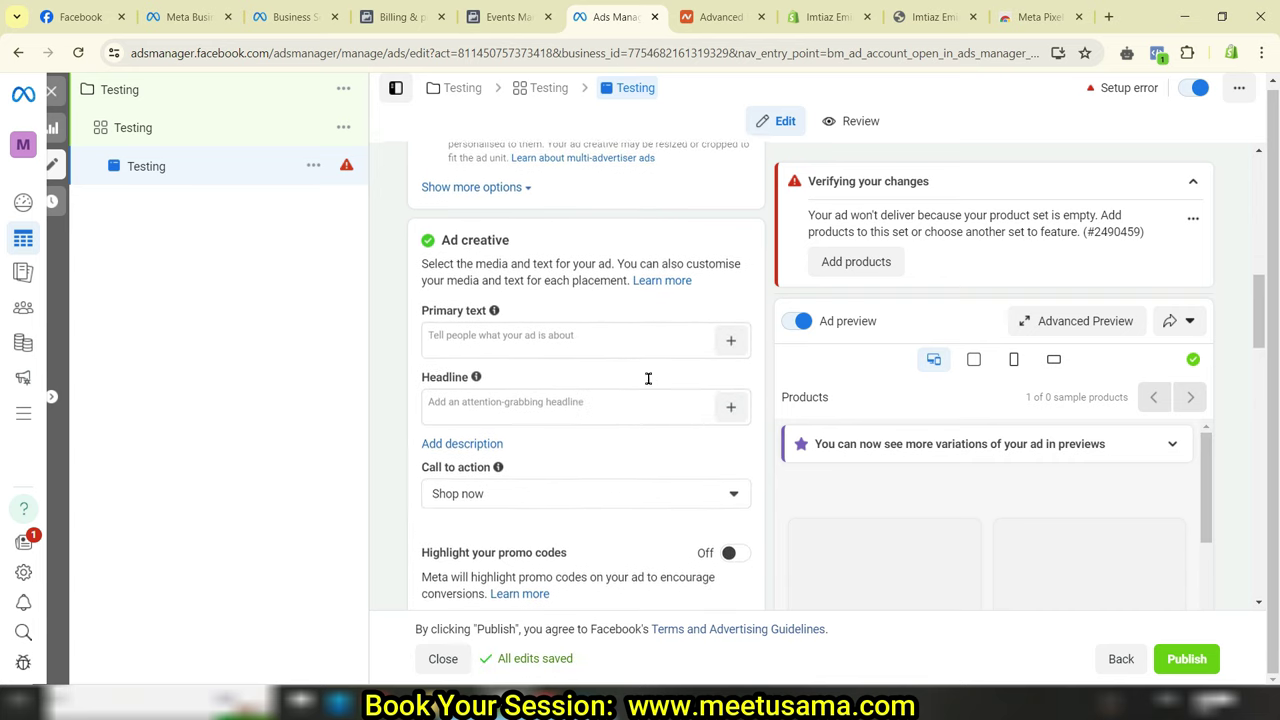
pyautogui.scroll(-1, 700, 420)
pyautogui.click(600, 260)
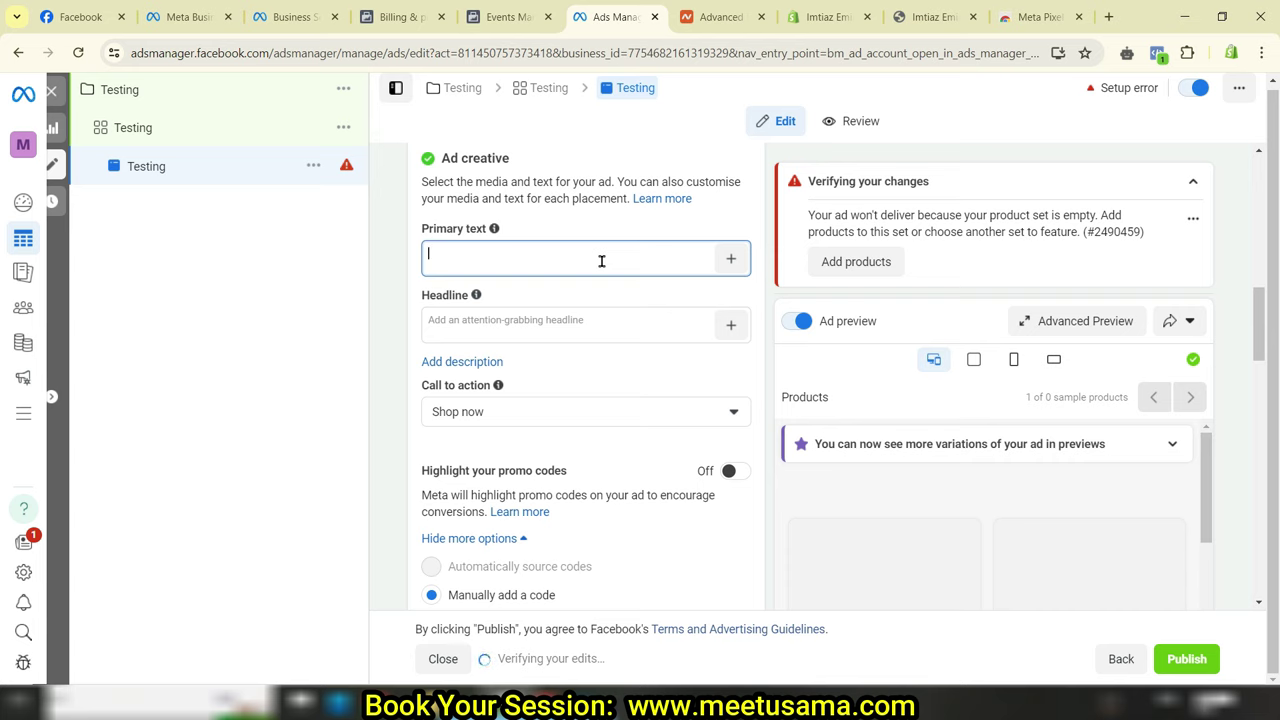
pyautogui.write('UPTO 50% Off')
pyautogui.moveTo(492, 365); pyautogui.dragTo(430, 364)
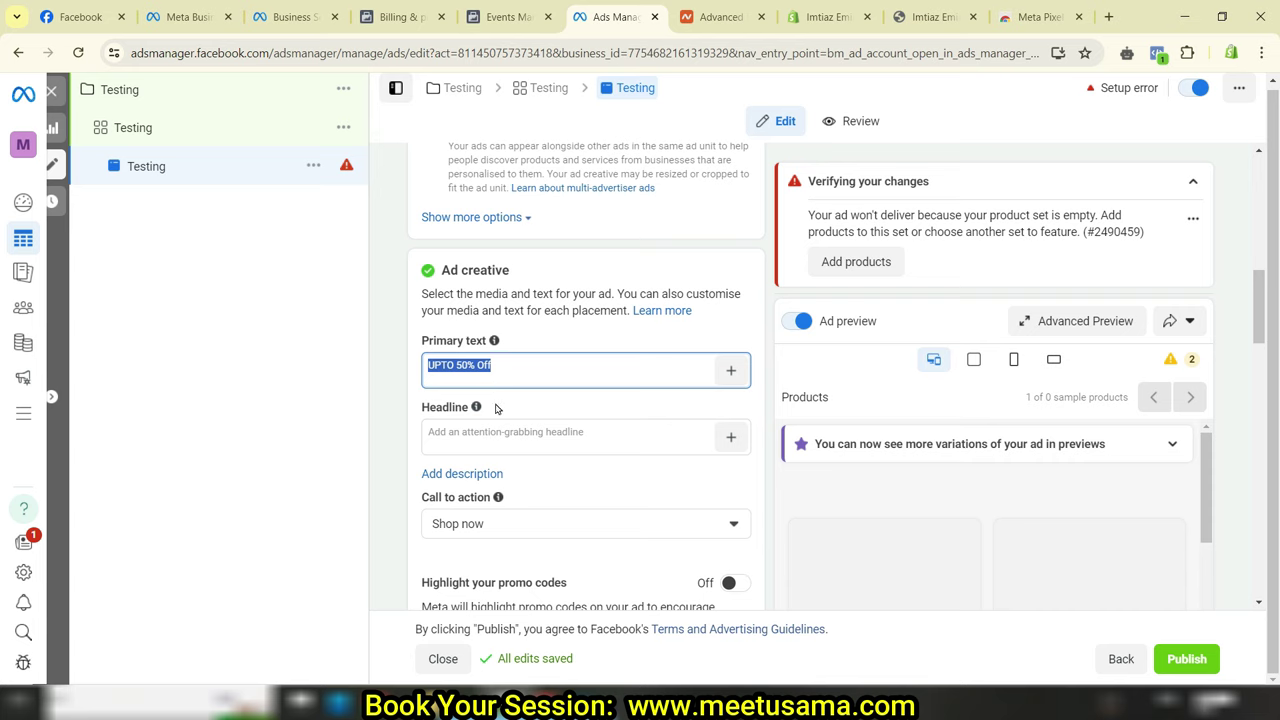
# - Check the ad creative's headline field and look through the call to action choices, keeping Shop now
pyautogui.click(447, 434)
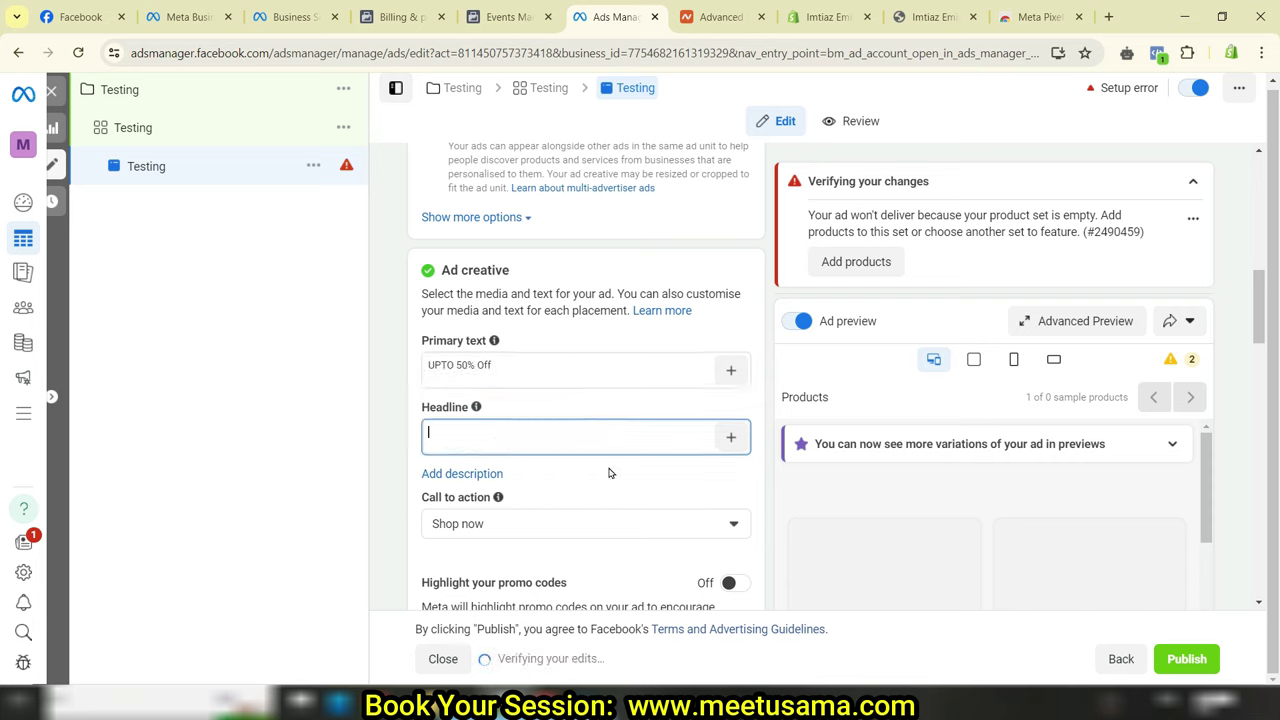
pyautogui.scroll(-1, 609, 473)
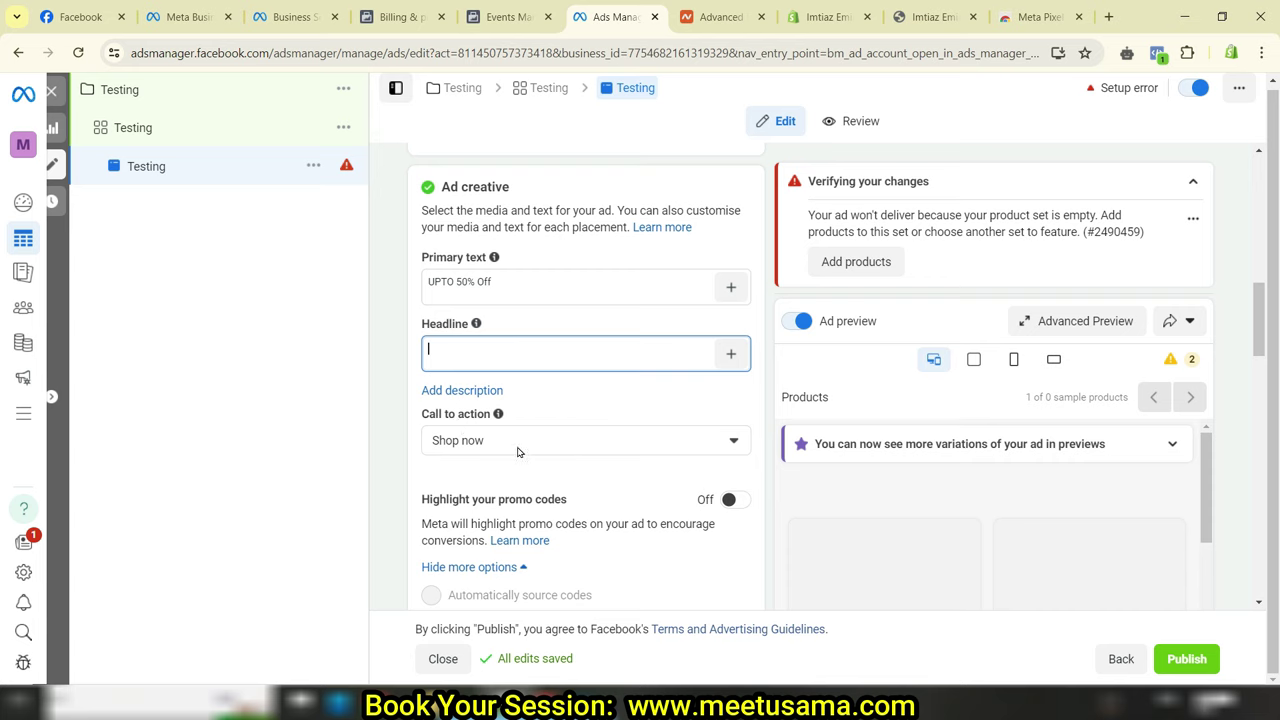
pyautogui.scroll(-1, 535, 462)
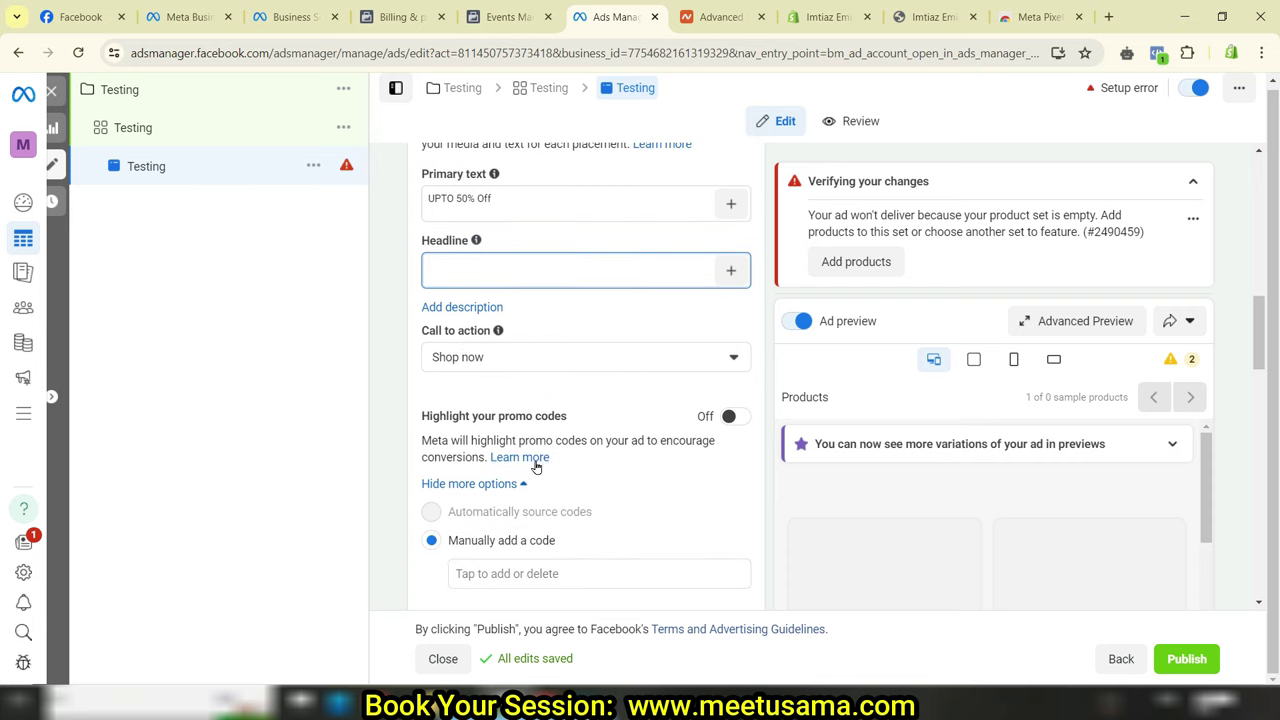
pyautogui.click(674, 360)
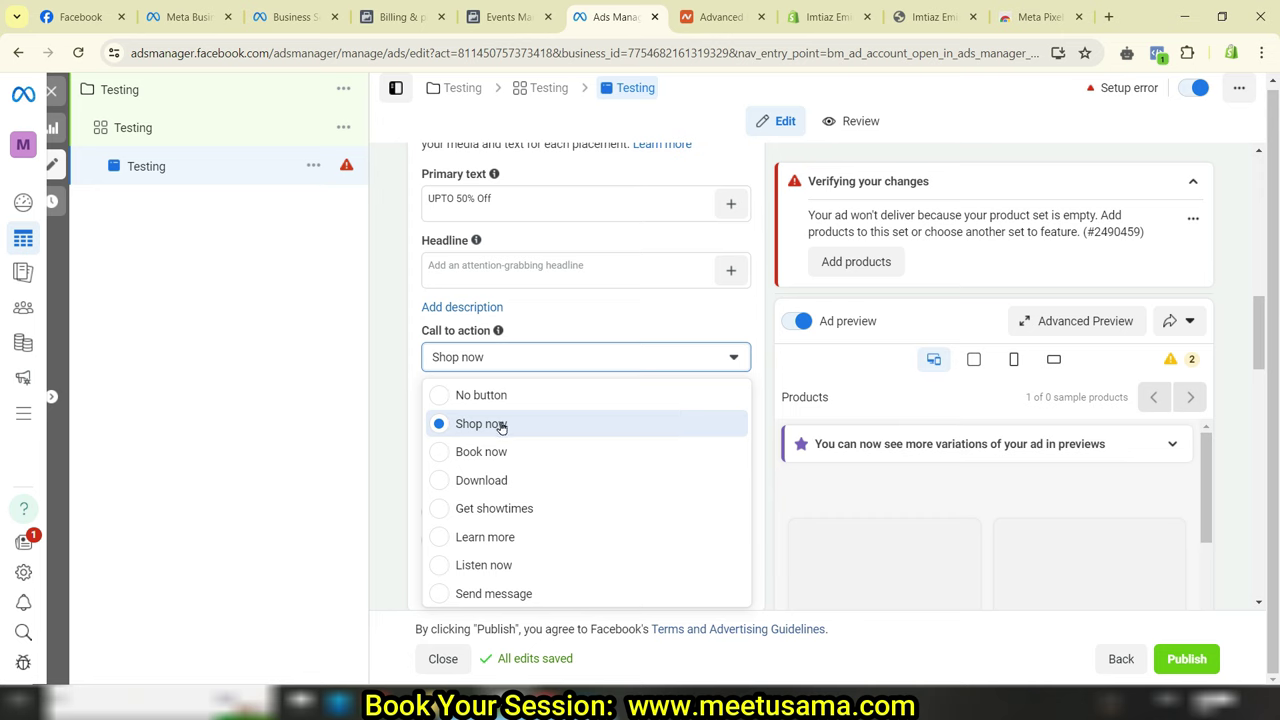
pyautogui.click(391, 413)
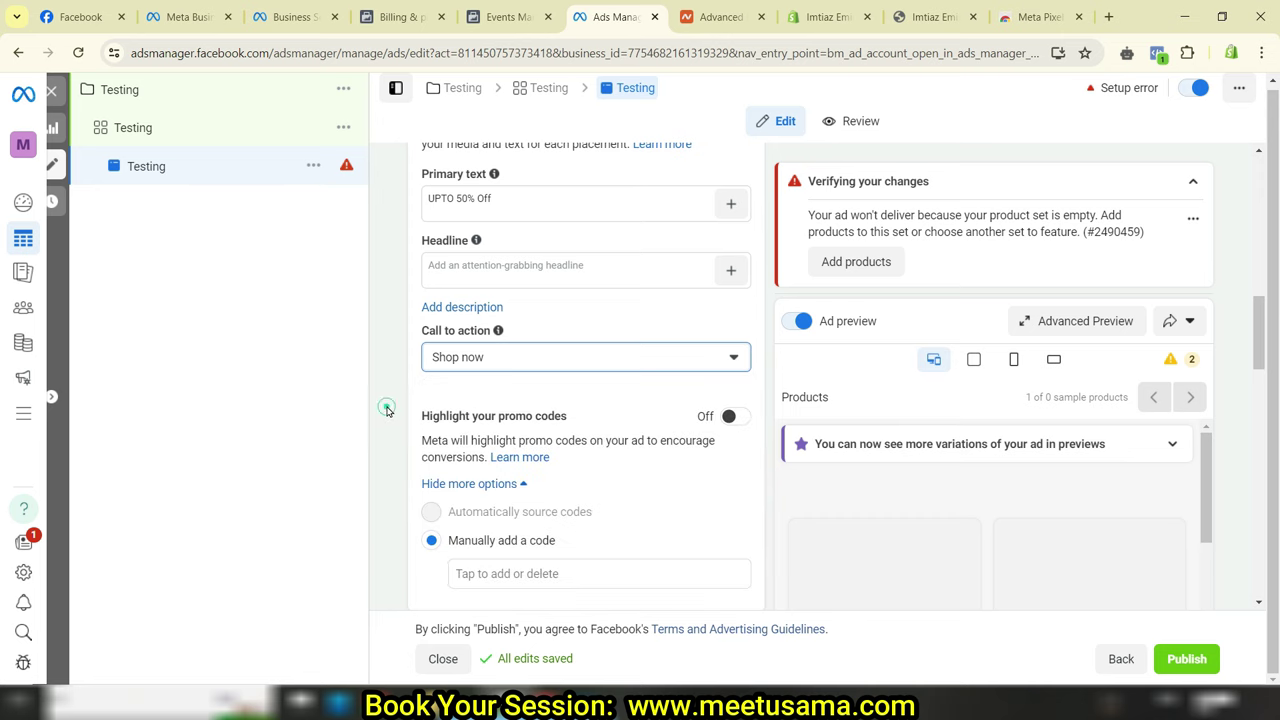
# - Examine the ad's promo code, Advantage+ creative, destination, website URL, languages and tracking settings
pyautogui.scroll(-1, 517, 420)
pyautogui.scroll(-5, 517, 420)
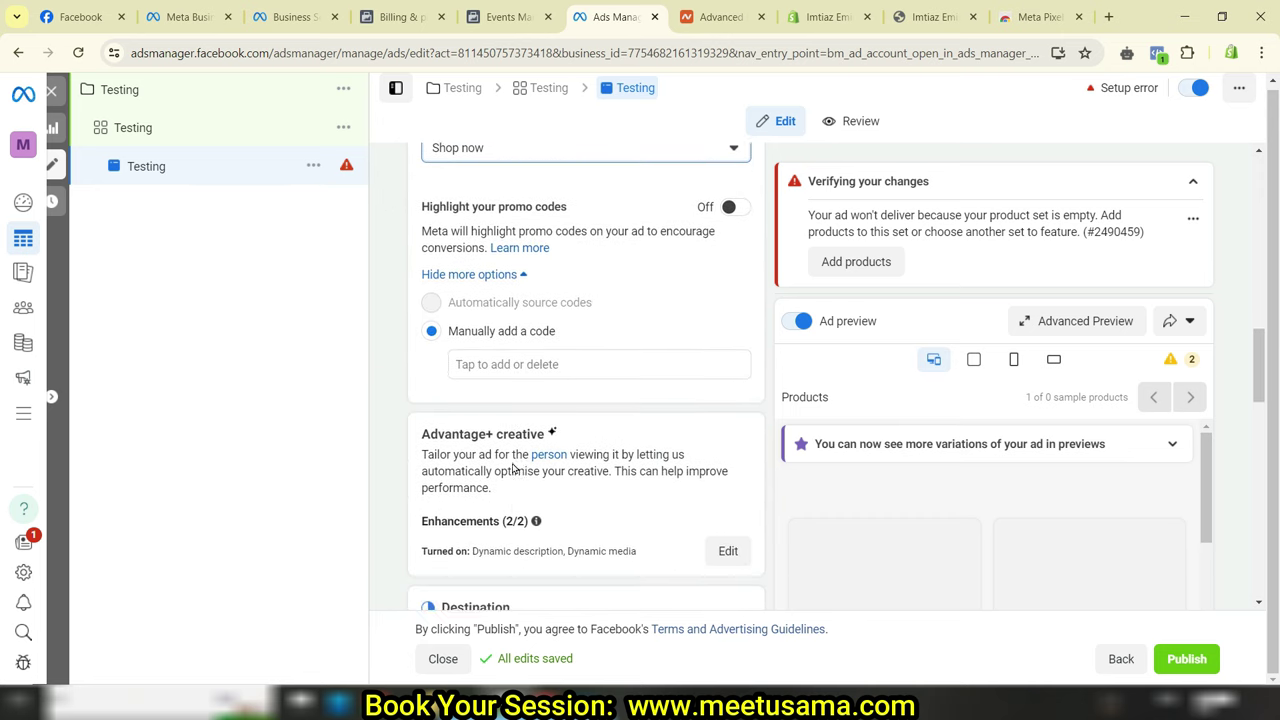
pyautogui.scroll(-2, 513, 467)
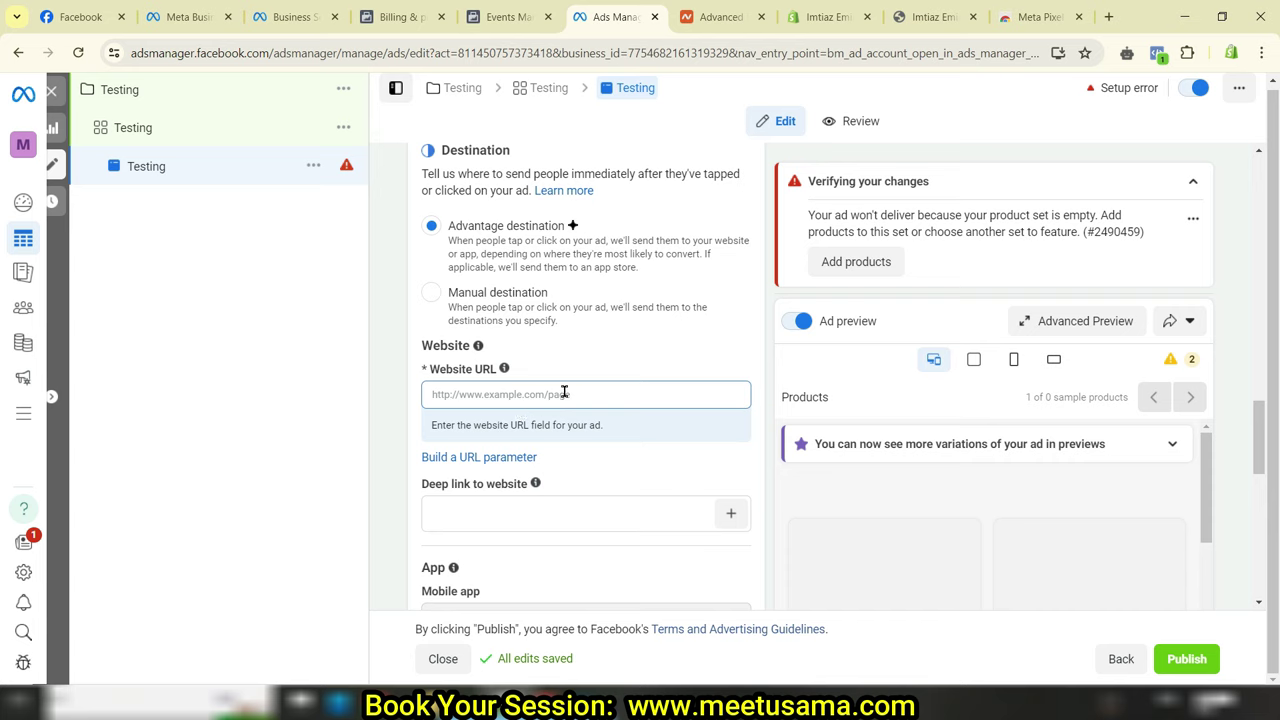
pyautogui.click(527, 392)
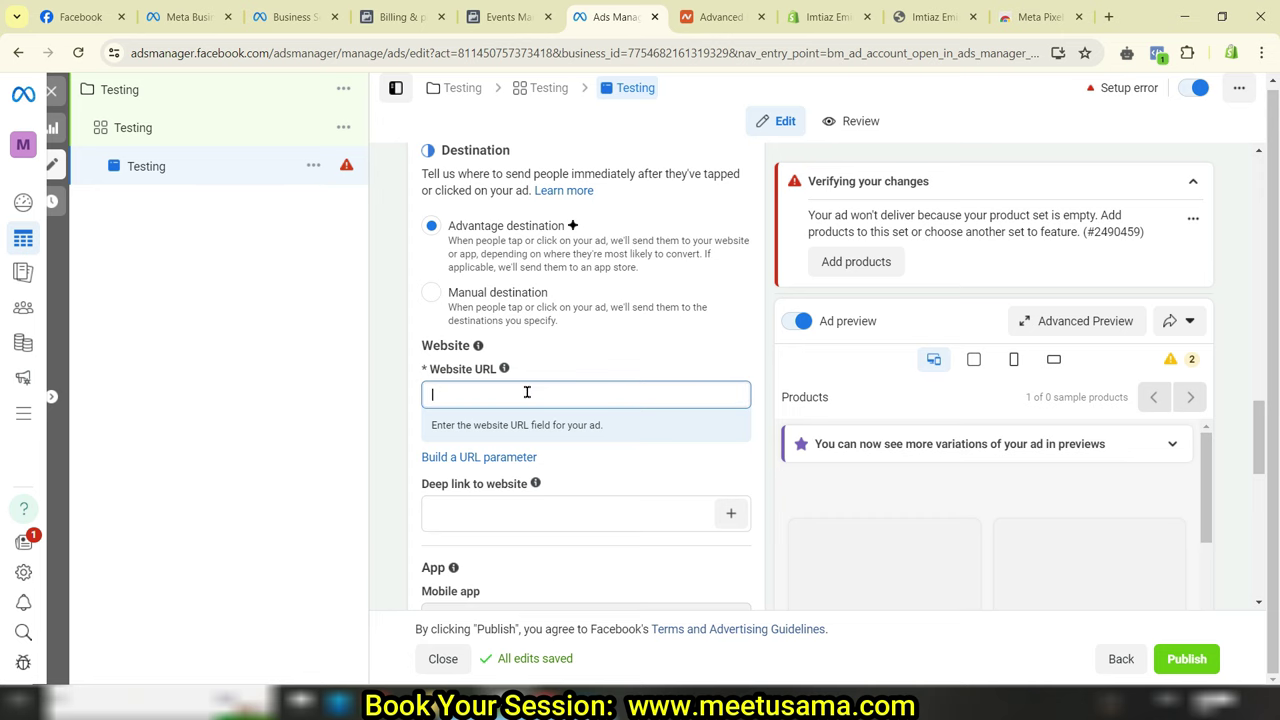
pyautogui.scroll(-3, 615, 441)
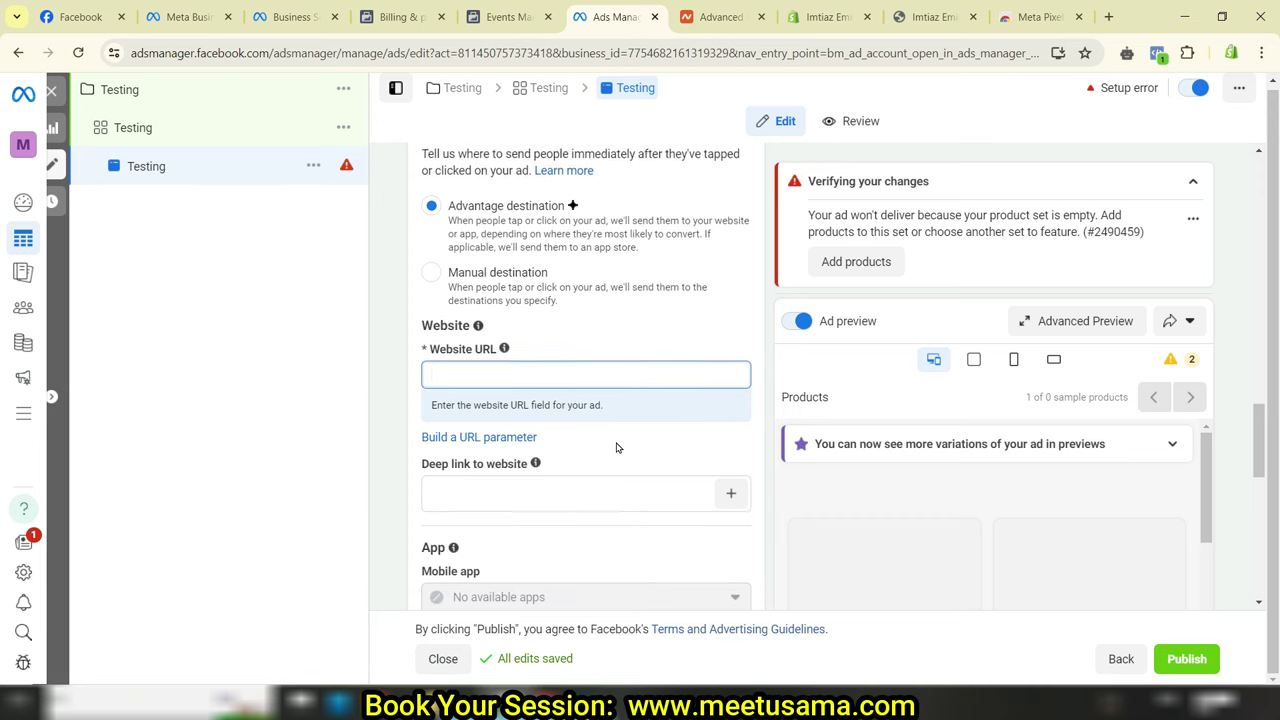
pyautogui.scroll(-3, 615, 441)
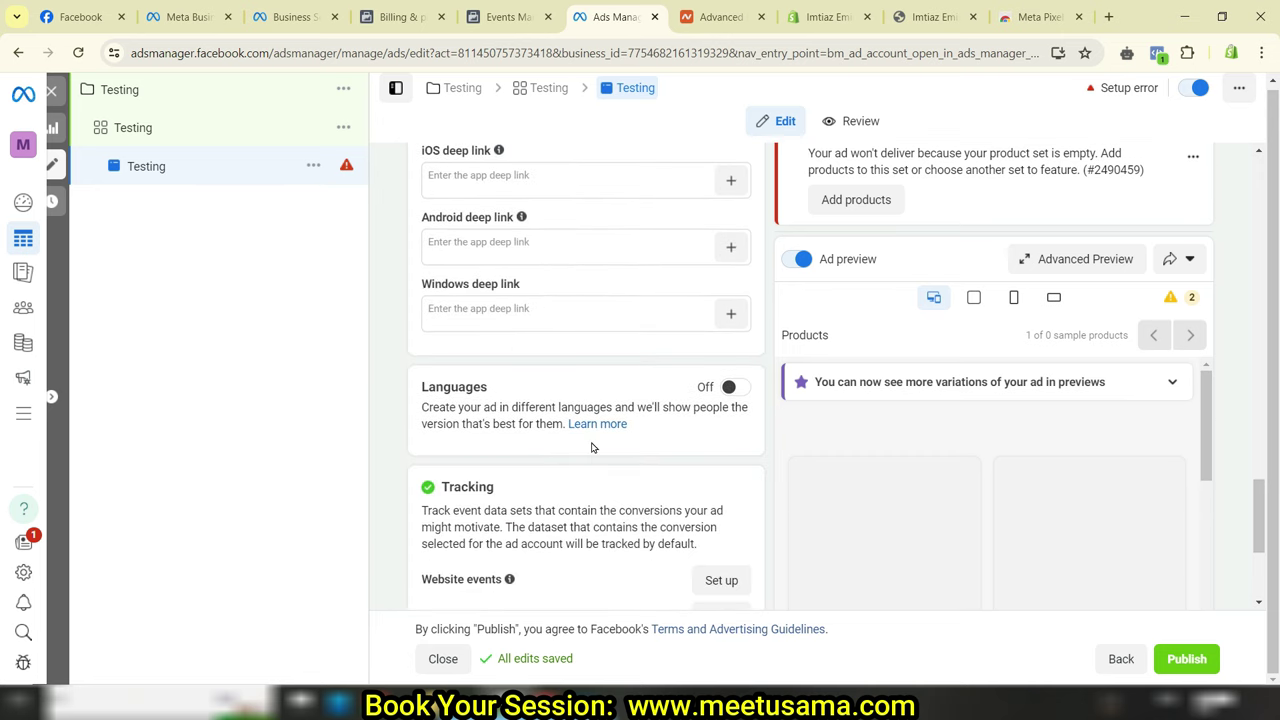
pyautogui.scroll(-3, 591, 449)
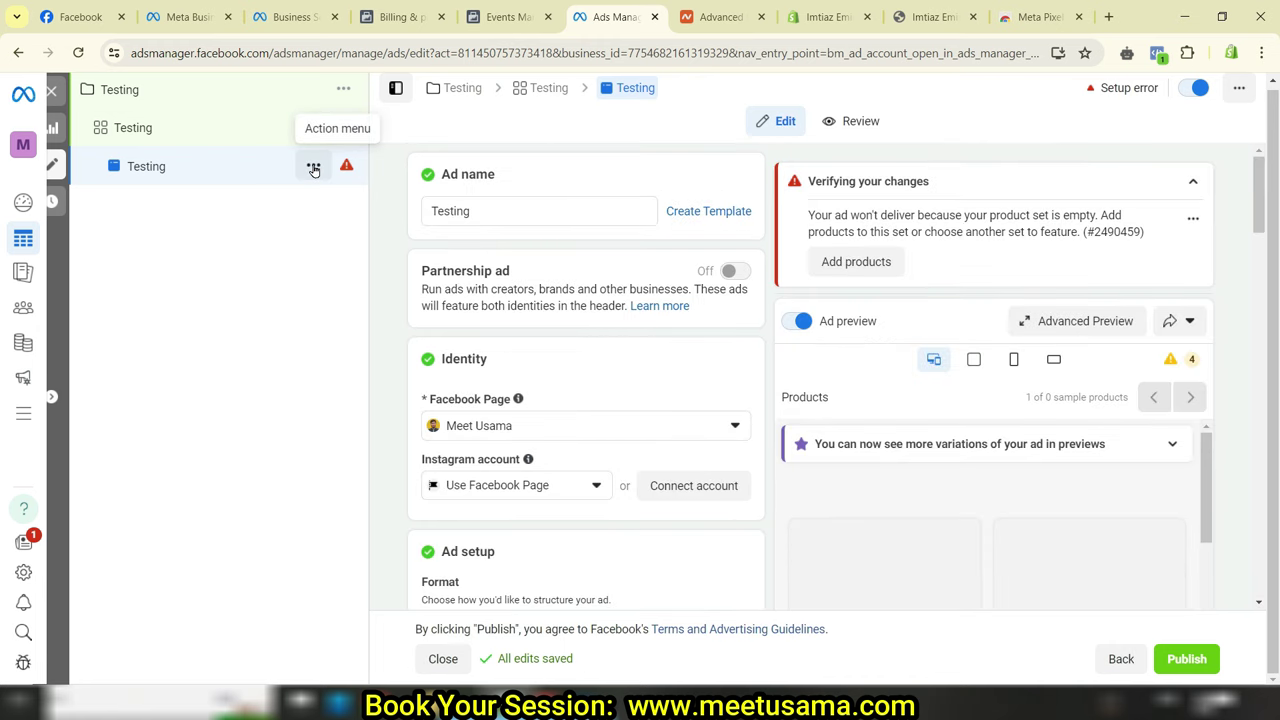
# - Duplicate the Testing ad set within the original campaign, making 3 copies
pyautogui.click(216, 140)
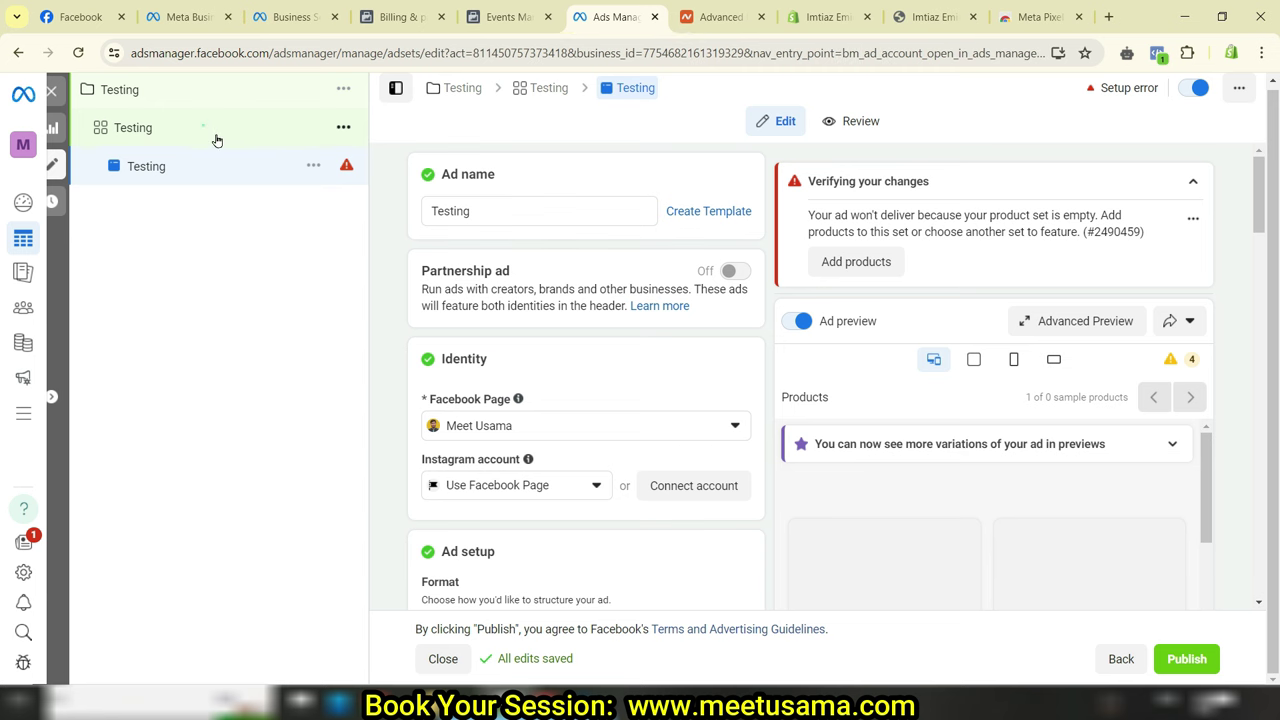
pyautogui.click(345, 126)
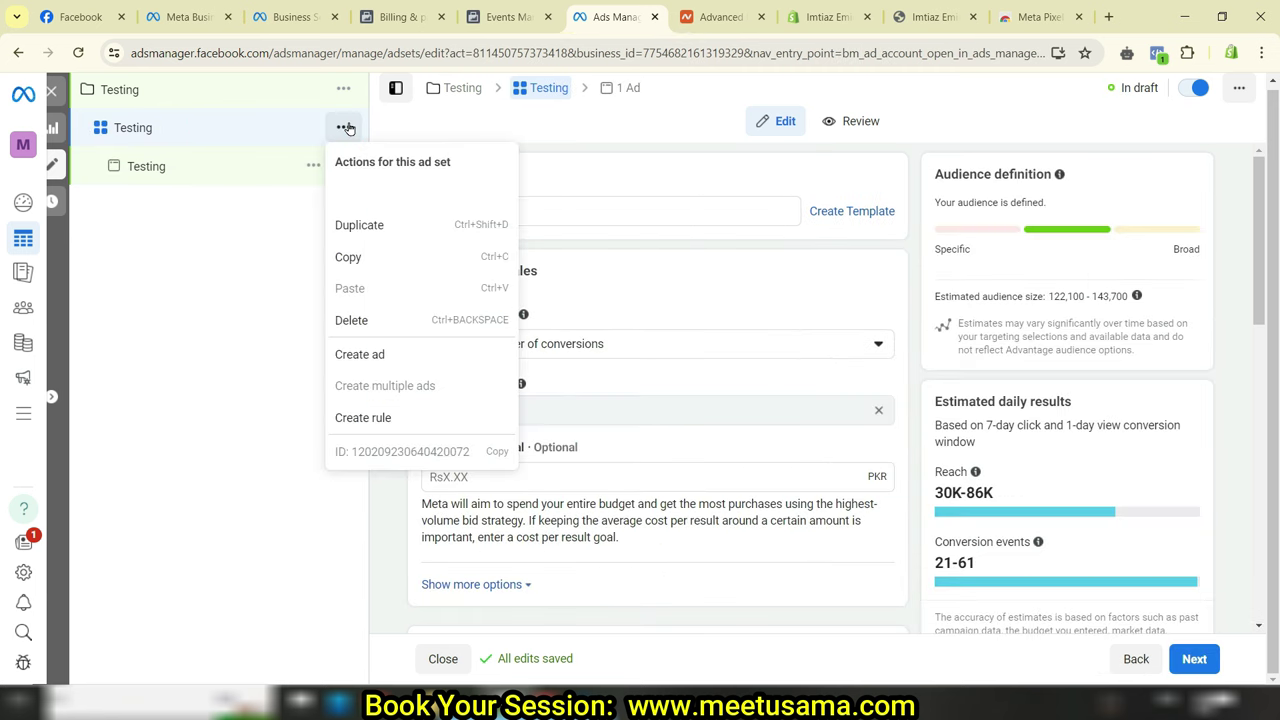
pyautogui.click(384, 232)
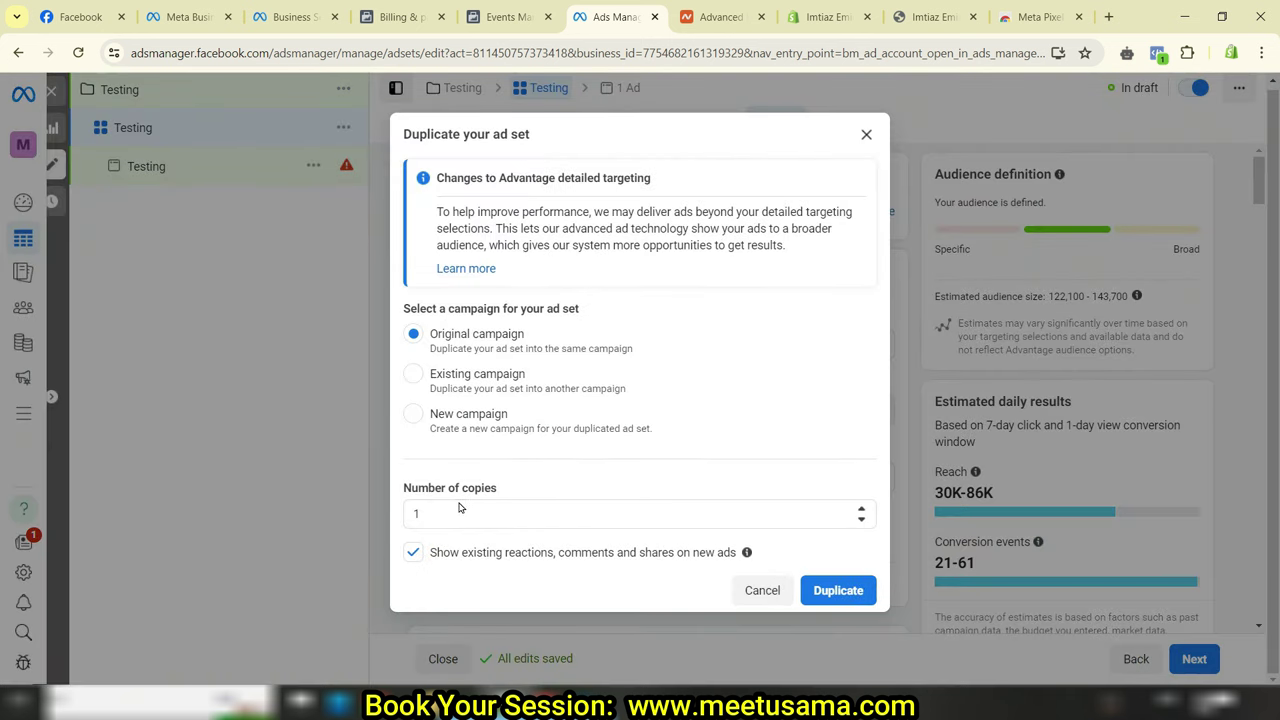
pyautogui.moveTo(412, 490); pyautogui.dragTo(488, 489)
pyautogui.click(860, 521)
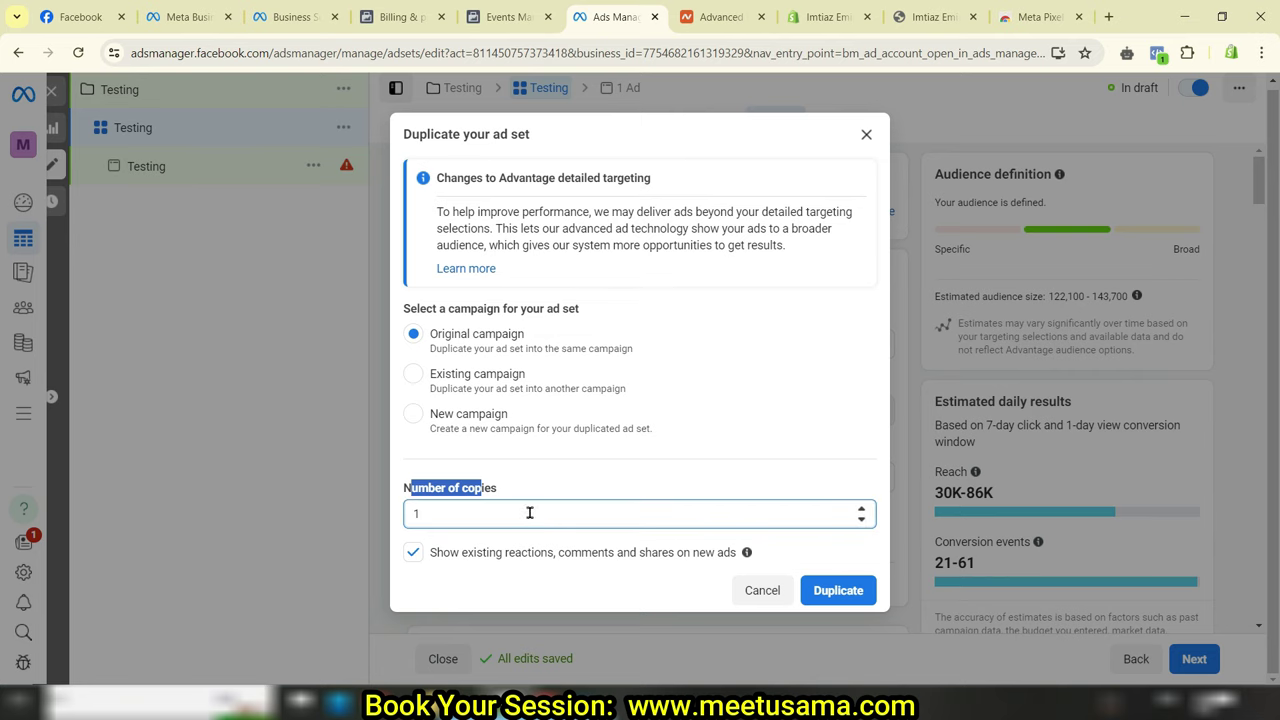
pyautogui.click(437, 514)
pyautogui.press('BackSpace')
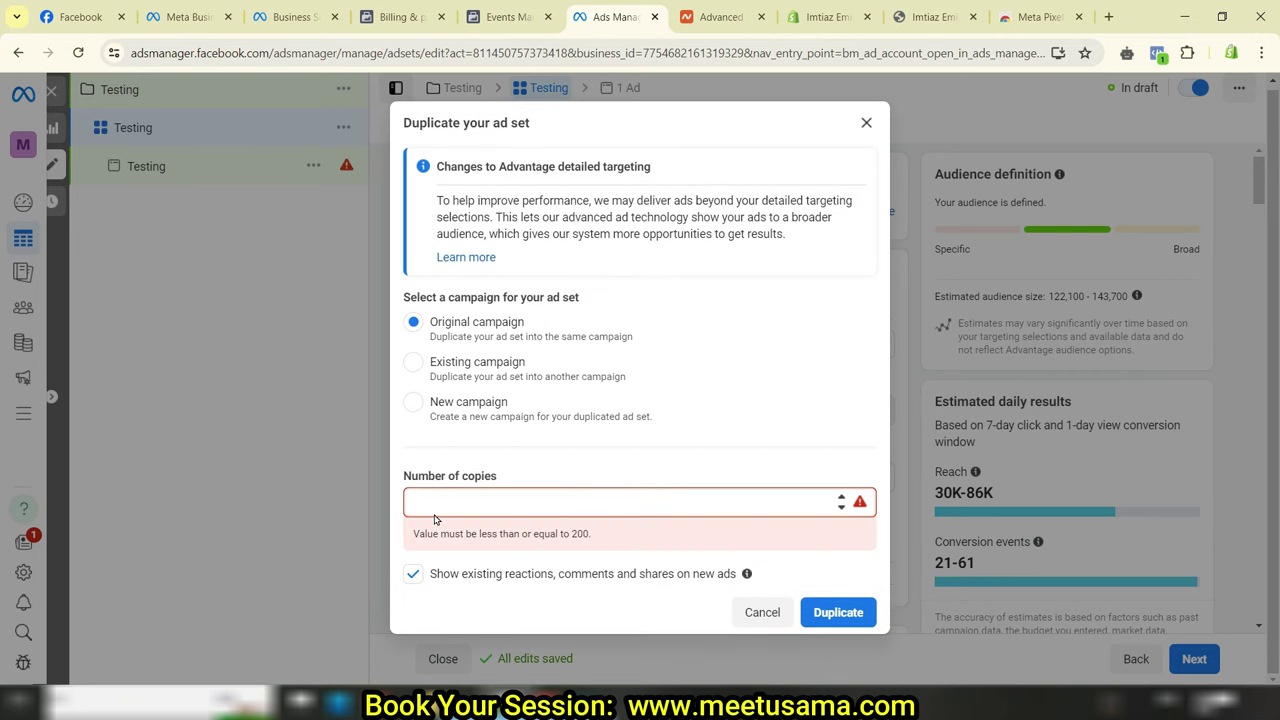
pyautogui.write('3')
pyautogui.click(851, 602)
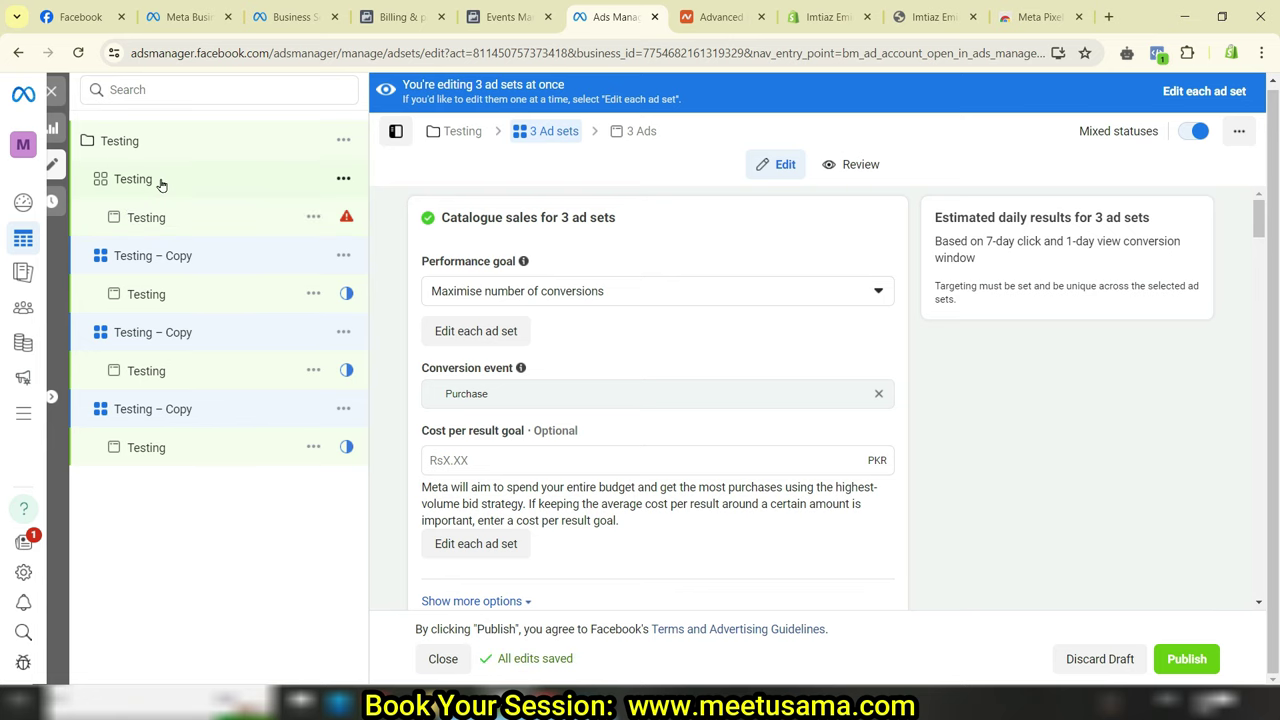
# - Look through the original Testing ad set and its copies, and open the ad under the original ad set
pyautogui.click(161, 182)
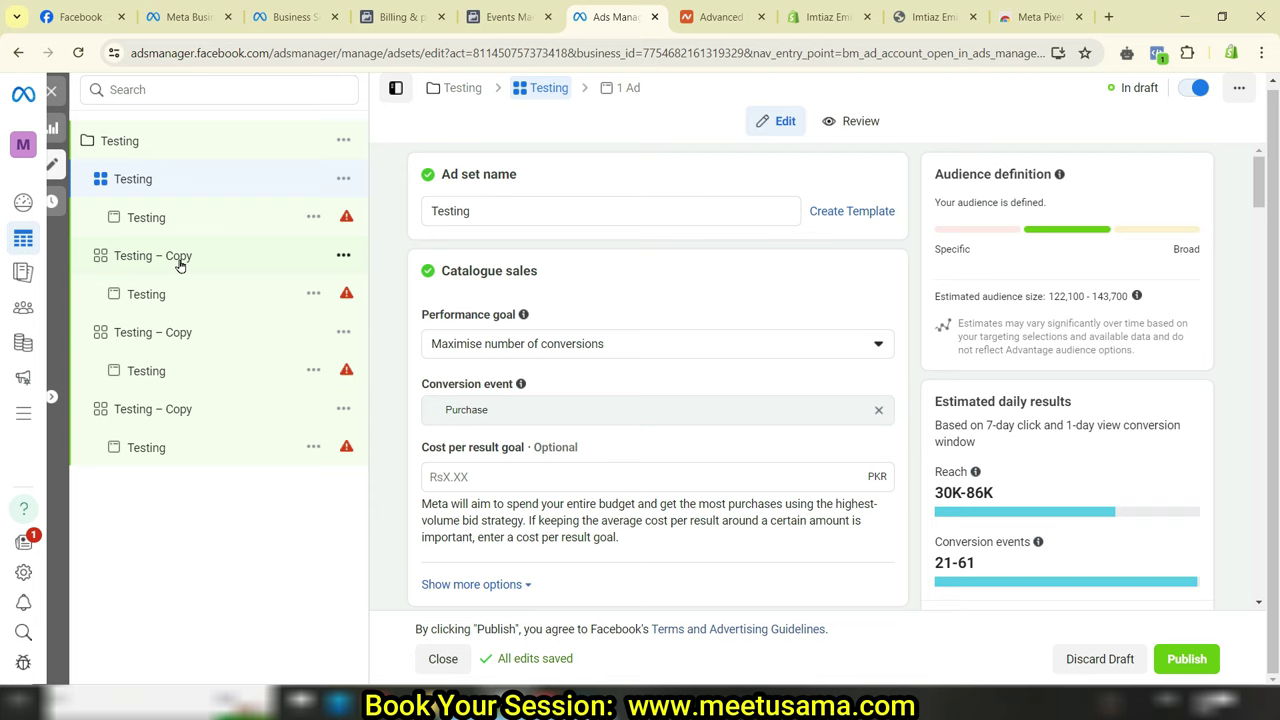
pyautogui.click(184, 341)
pyautogui.click(226, 405)
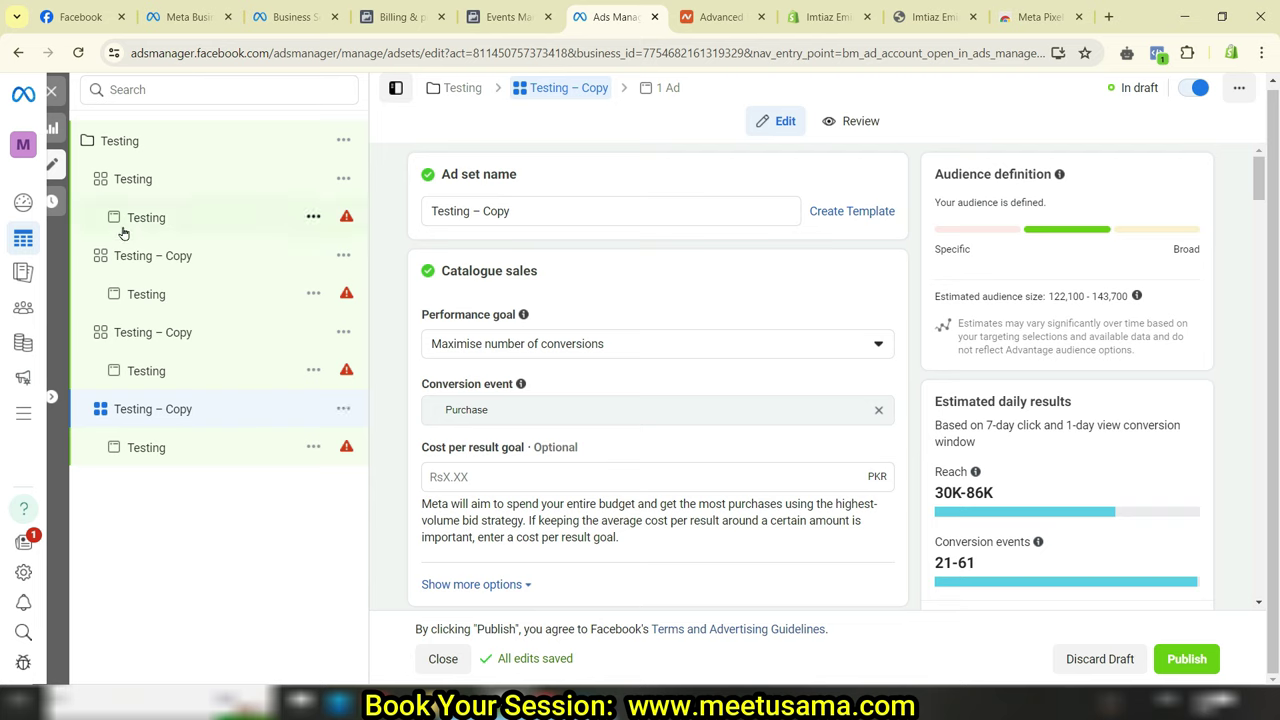
pyautogui.click(172, 217)
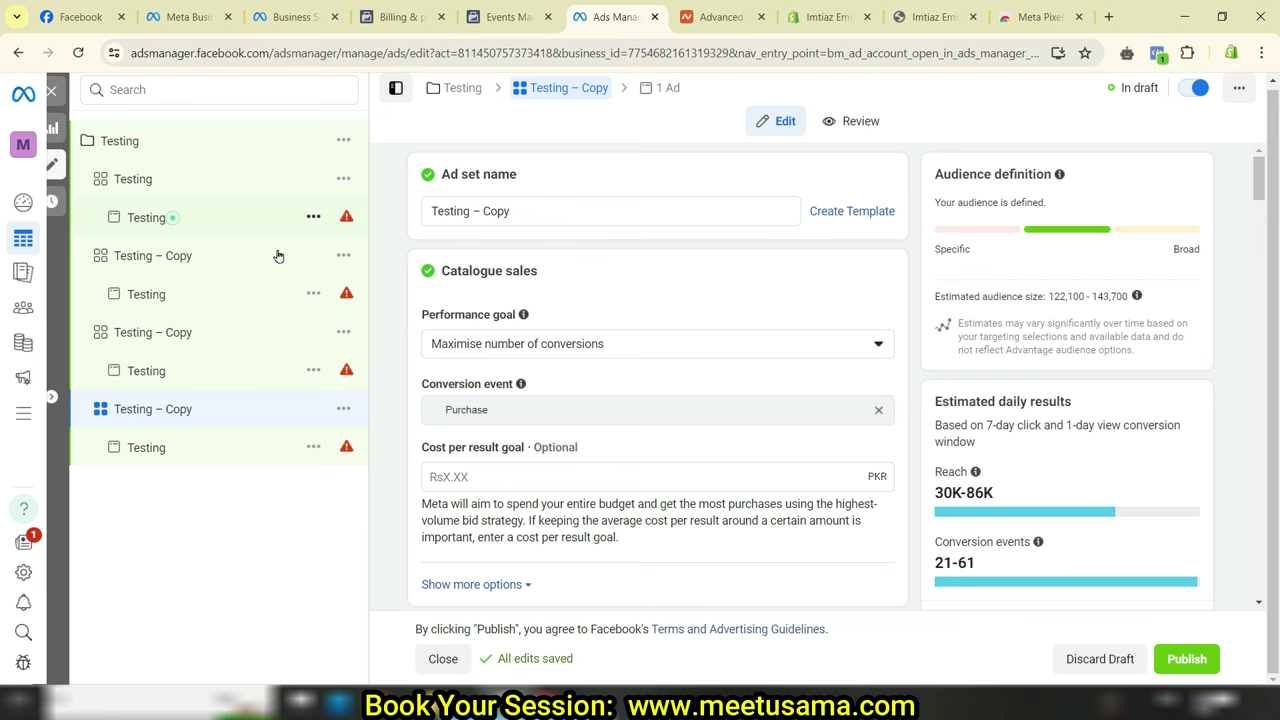